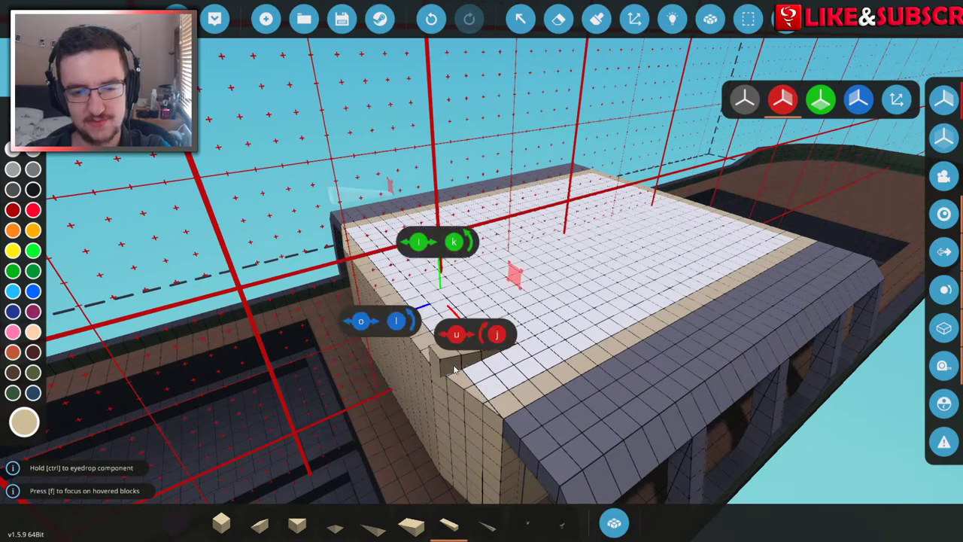
- Rotate and place long beige wedge blocks to begin a curved overhang at both corners of the cabin roof's front edge
{"action": "key", "text": "k"}
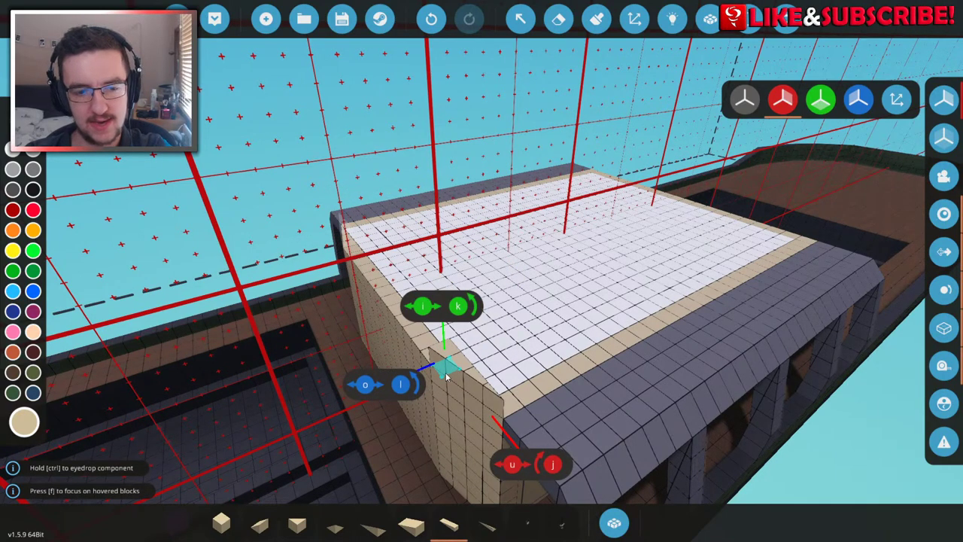
{"action": "left_click", "coordinate": [222, 525]}
{"action": "left_click_drag", "start_coordinate": [445, 359], "coordinate": [569, 364]}
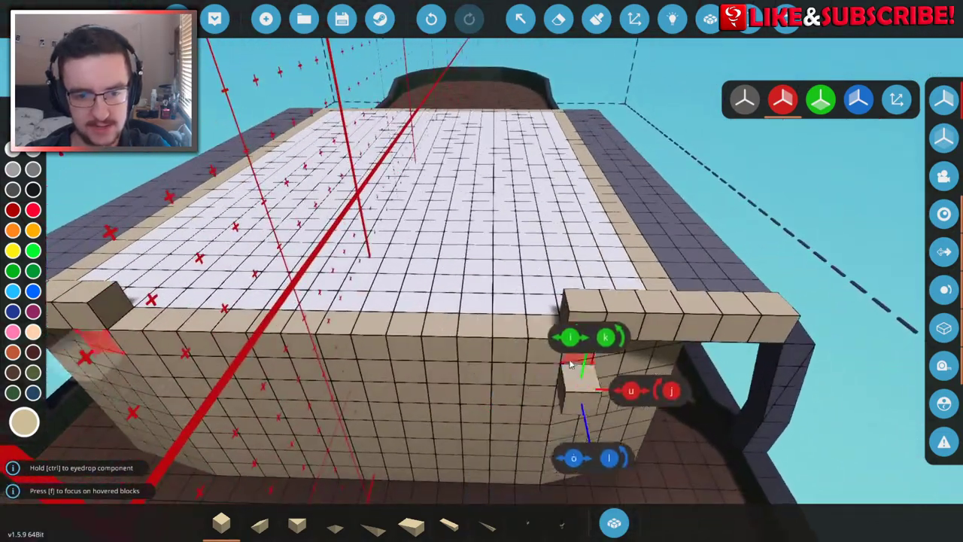
{"action": "key", "text": "7"}
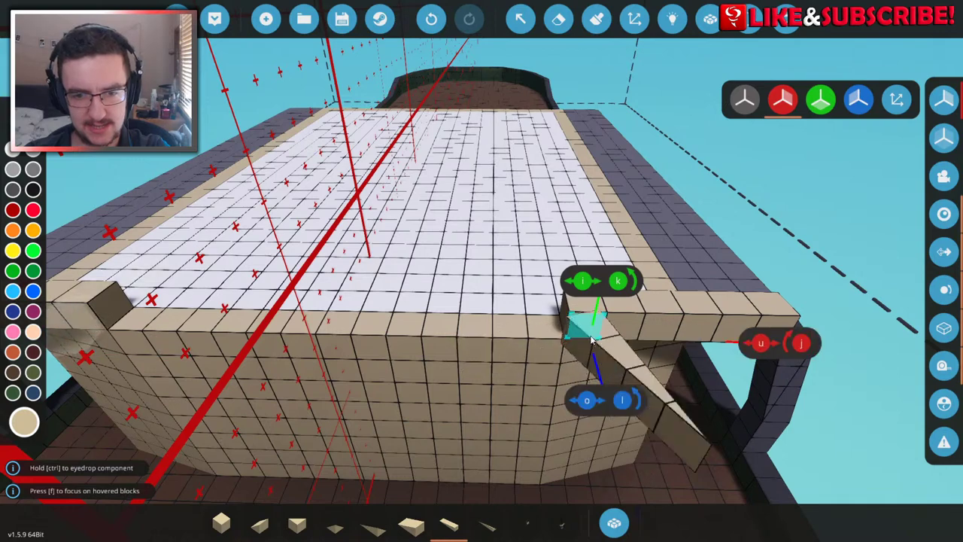
{"action": "key", "text": "k"}
{"action": "left_click_drag", "start_coordinate": [591, 340], "coordinate": [237, 459]}
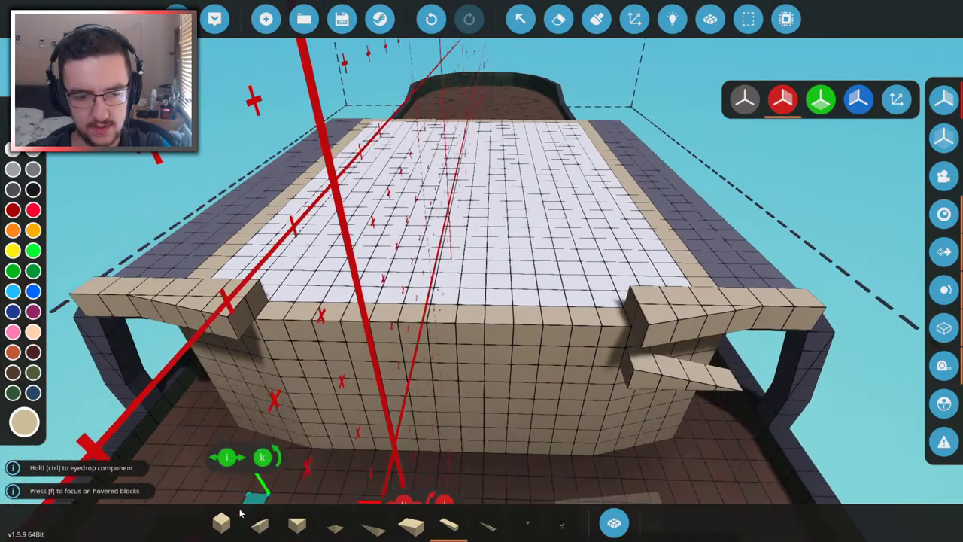
- Carry the curved overhang across the middle of the roof's front edge with cube blocks and long wedges
{"action": "left_click", "coordinate": [221, 523]}
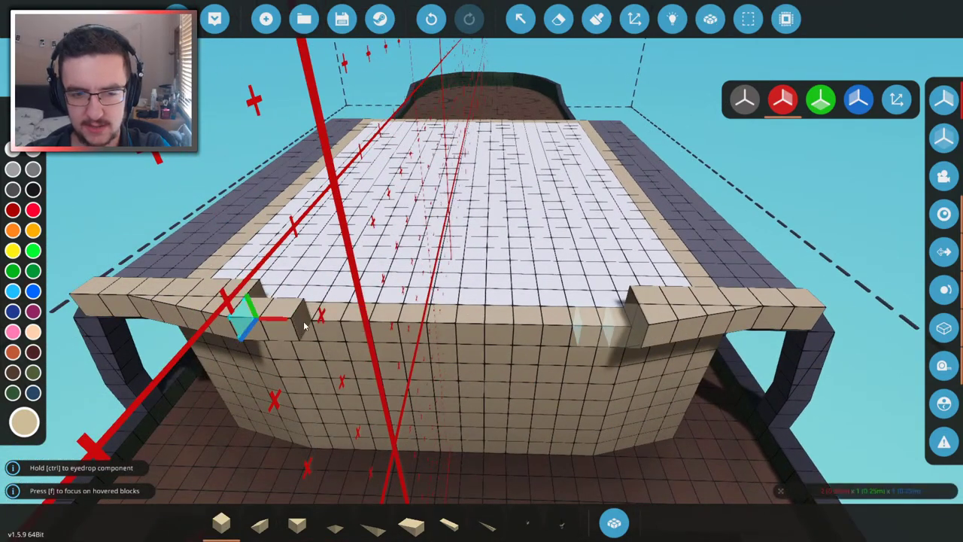
{"action": "key", "text": "7"}
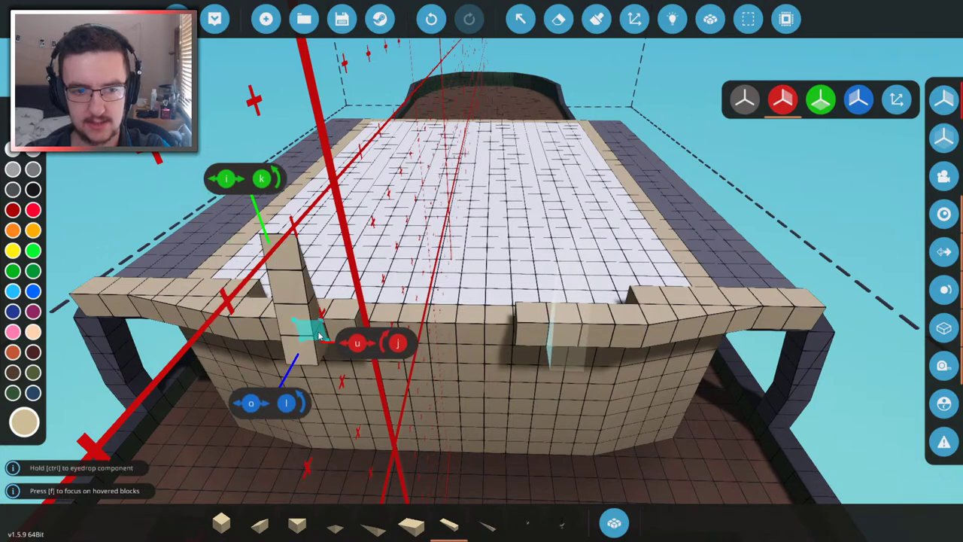
{"action": "scroll", "coordinate": [331, 331], "scroll_direction": "up", "scroll_amount": 3}
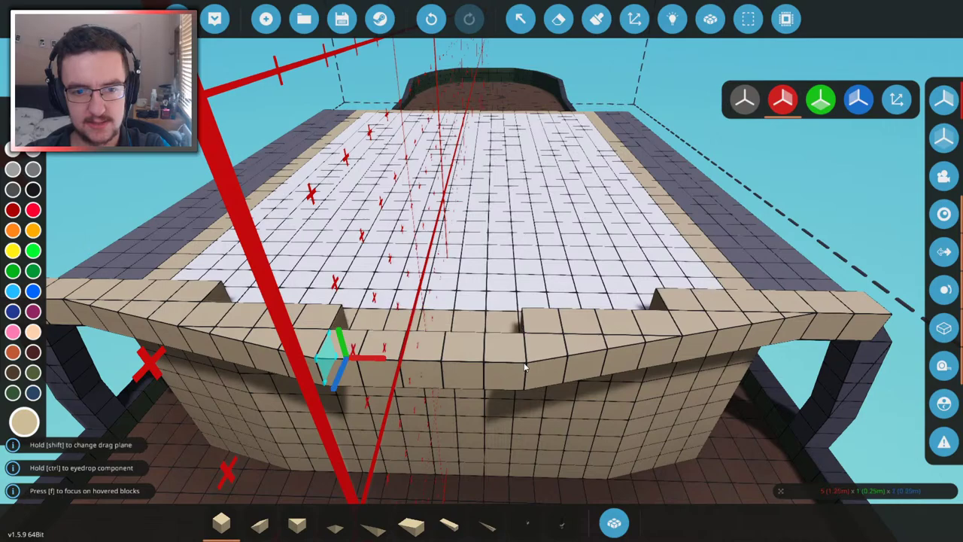
- Fill the gap between the curved overhang and the front edge of the roof with cube blocks
{"action": "key", "text": "f"}
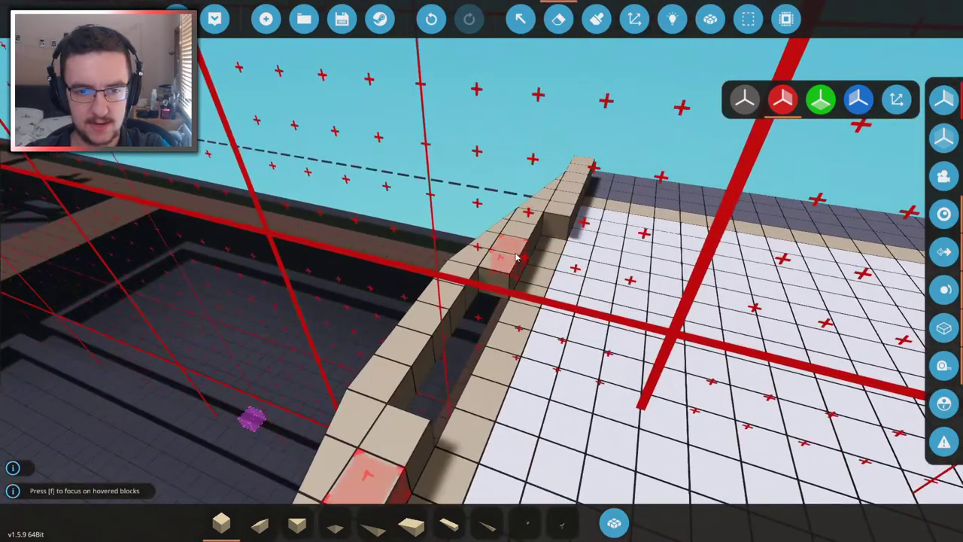
{"action": "key", "text": "f"}
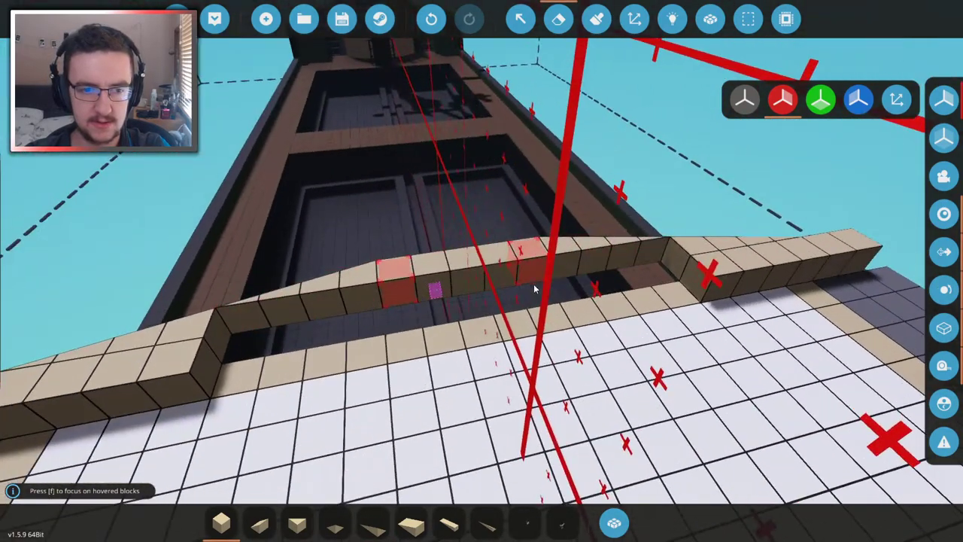
{"action": "left_click", "coordinate": [497, 302]}
{"action": "left_click", "coordinate": [420, 289]}
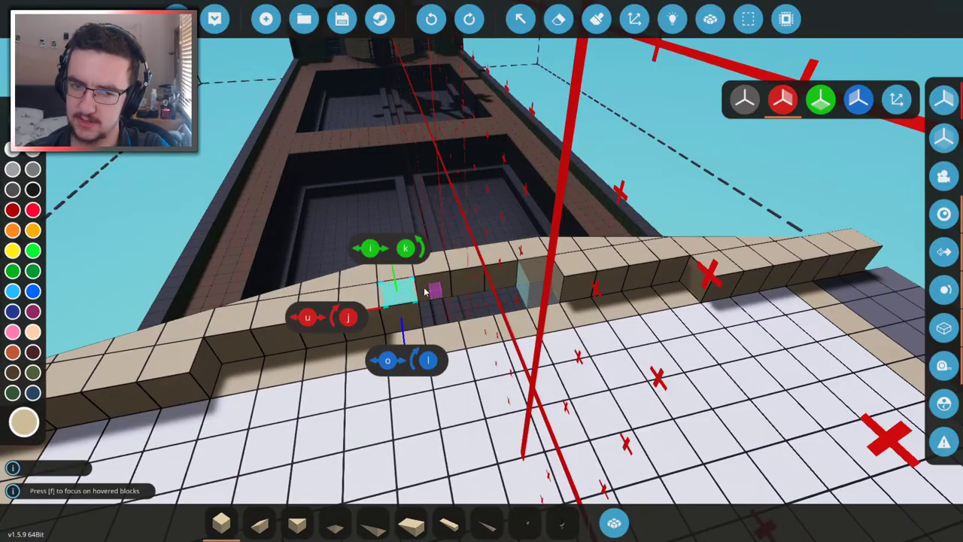
{"action": "key", "text": "f"}
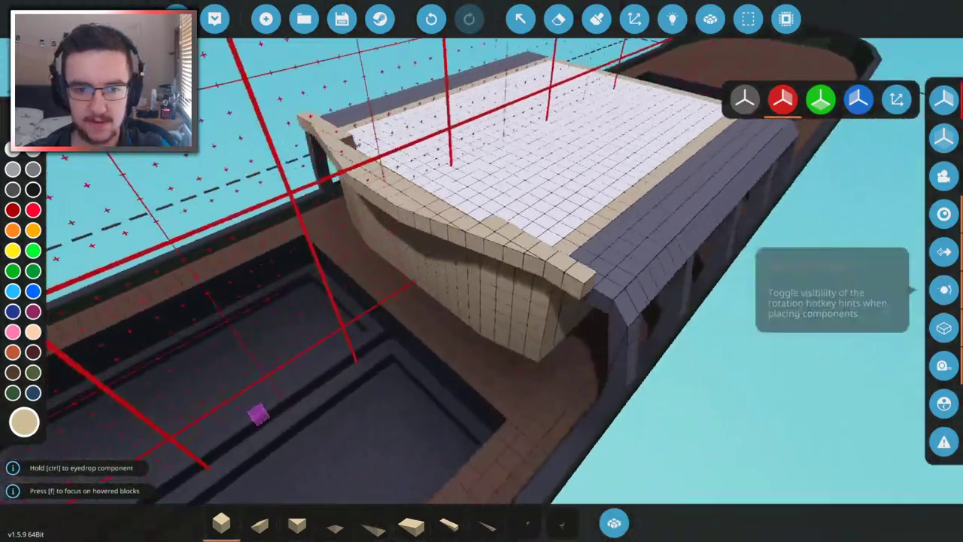
- Rotate a long wedge to point outward and attach it to the outer end of the front overhang
{"action": "key", "text": "l"}
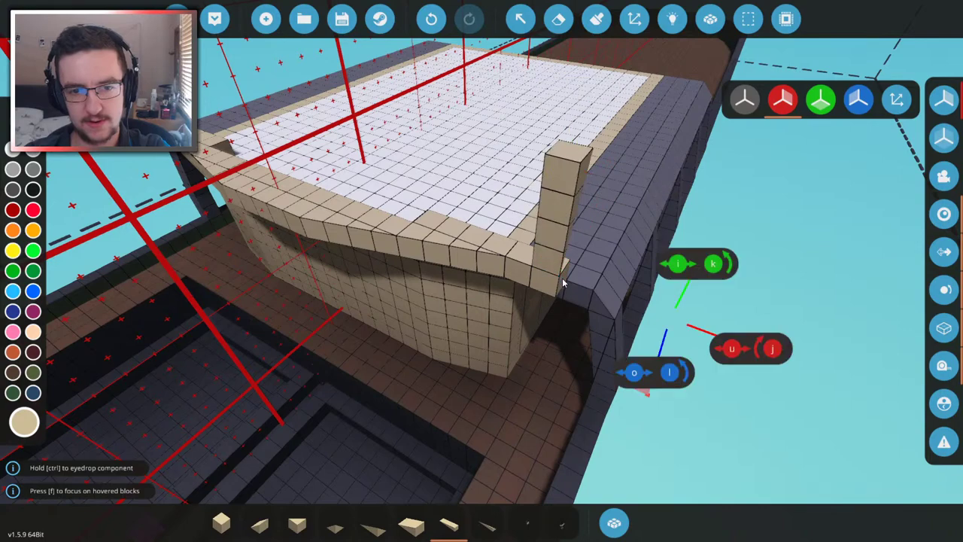
{"action": "key", "text": "j"}
{"action": "key", "text": "k"}
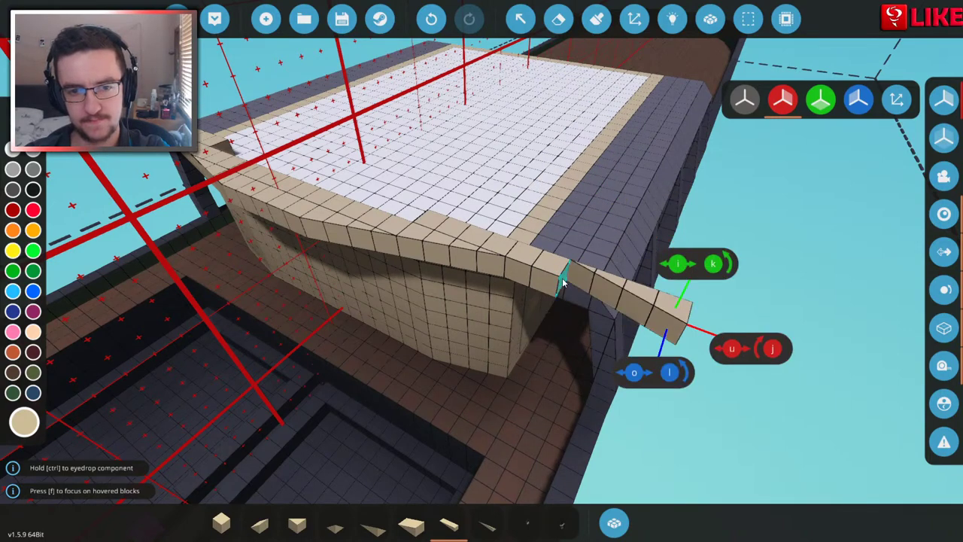
{"action": "left_click", "coordinate": [563, 282]}
{"action": "left_click", "coordinate": [538, 258]}
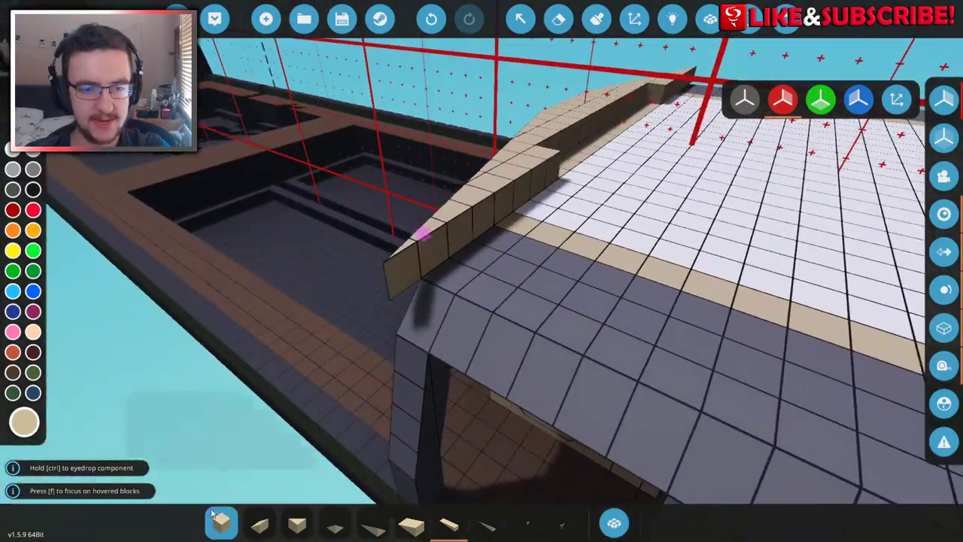
- Wrap the overhang's outer ends around the roof corners with cube and wedge blocks
{"action": "left_click", "coordinate": [222, 523]}
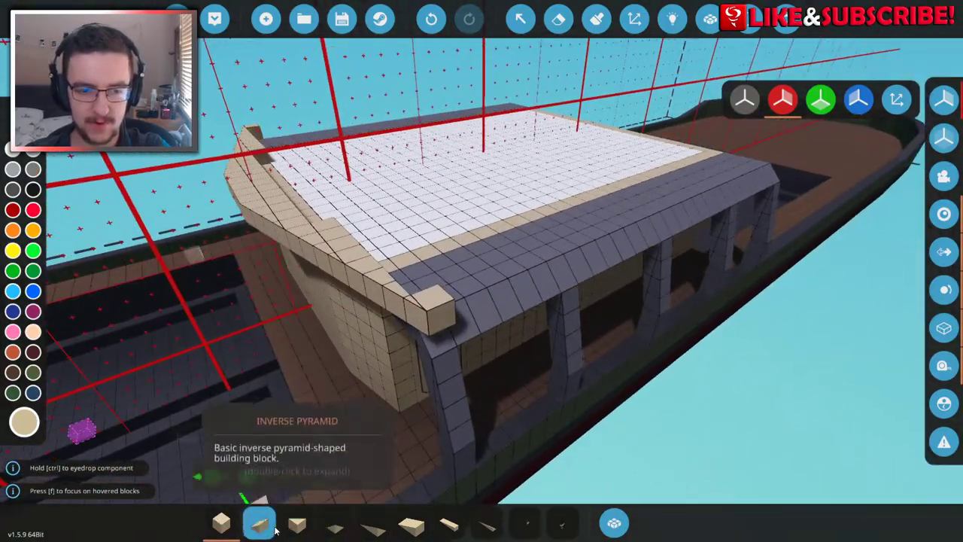
{"action": "left_click", "coordinate": [274, 529]}
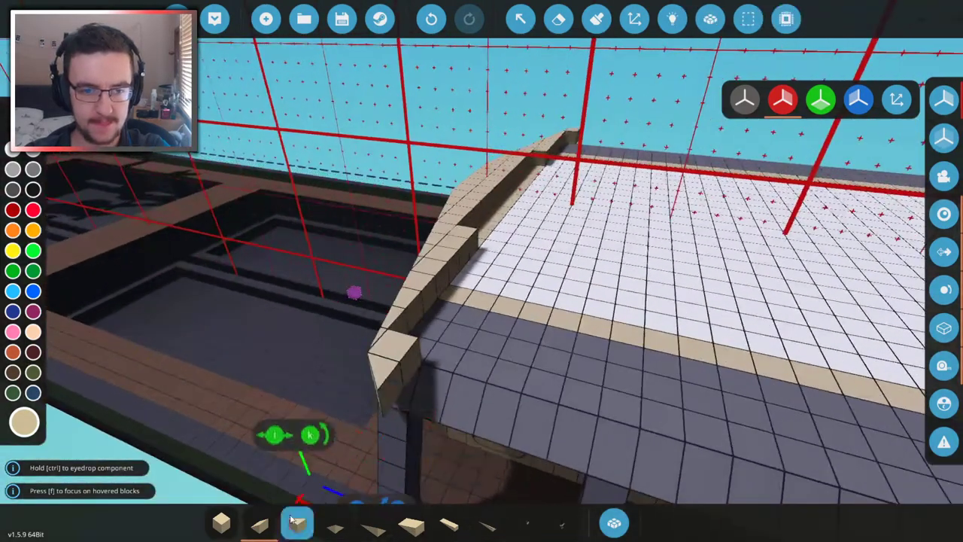
{"action": "left_click", "coordinate": [222, 523]}
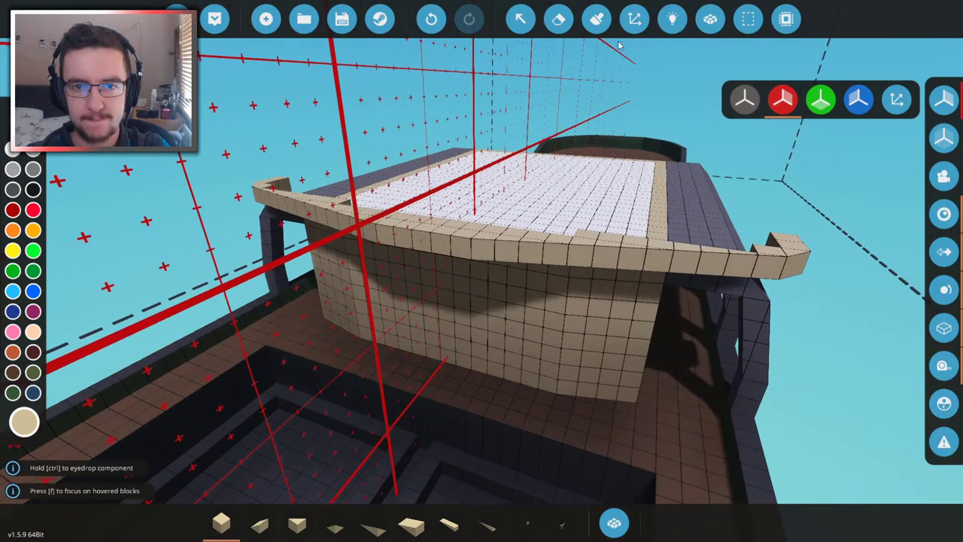
- Paint the front faces of the curved overhang dark grey from end to end
{"action": "left_click", "coordinate": [597, 19]}
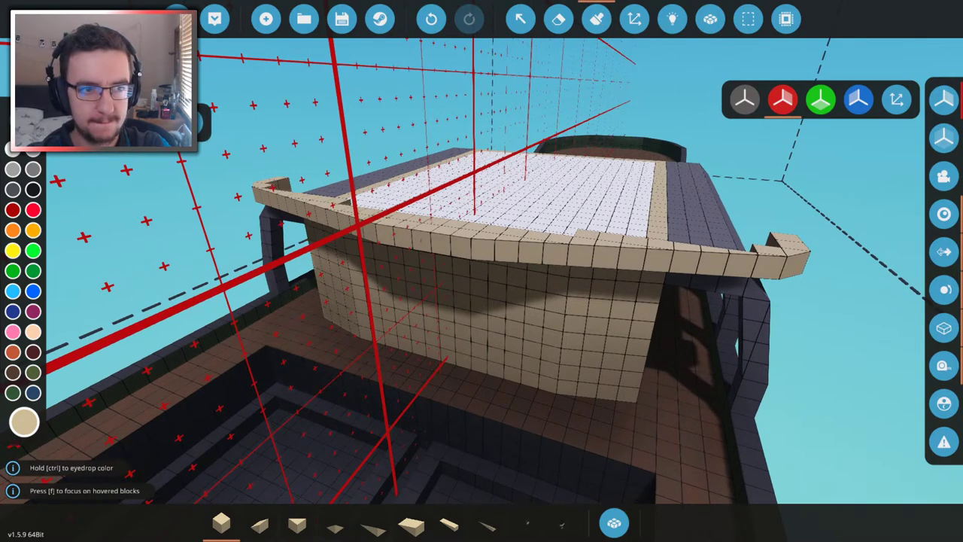
{"action": "key", "text": "d"}
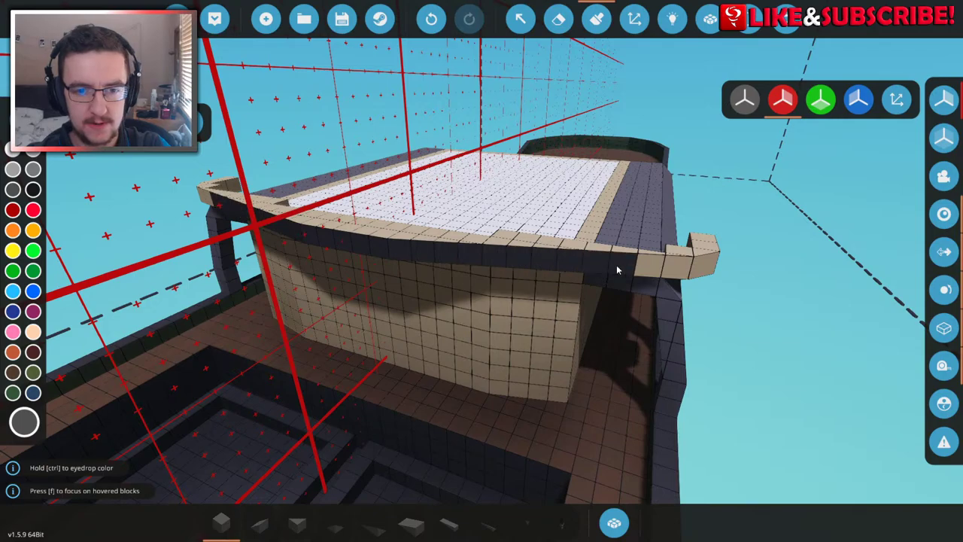
{"action": "key", "text": "f"}
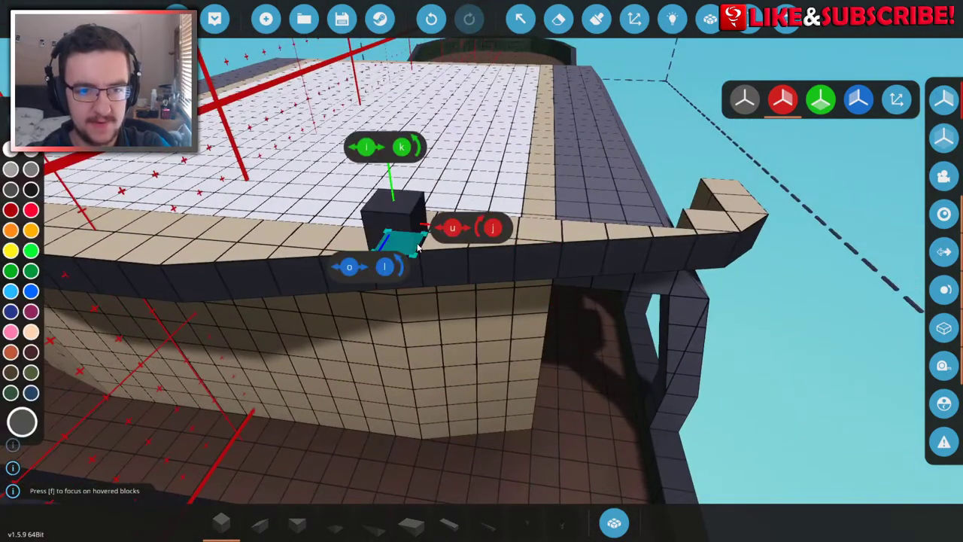
- Build a row of beige long wedges and cubes on top of the dark overhang, following its curve
{"action": "left_click", "coordinate": [418, 248], "text": "ctrl"}
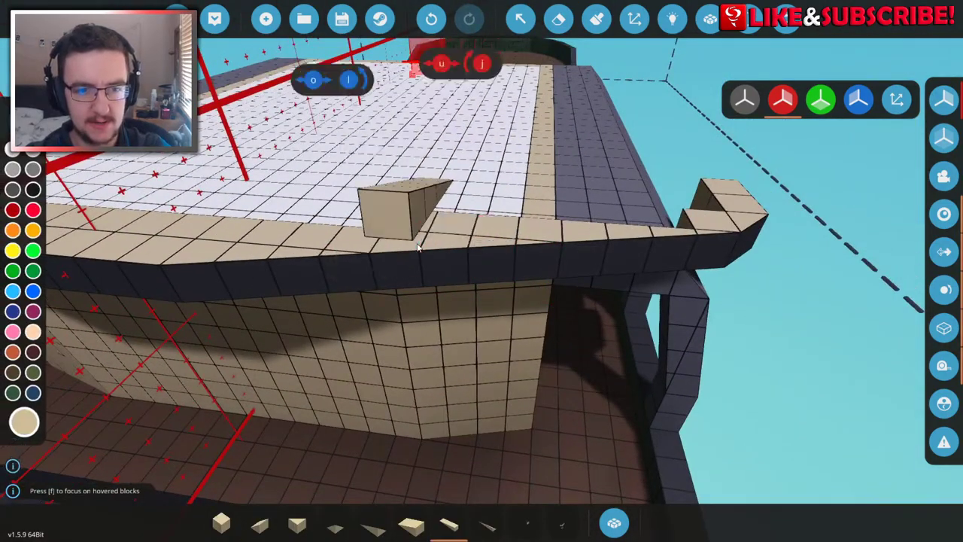
{"action": "left_click_drag", "start_coordinate": [399, 243], "coordinate": [502, 249]}
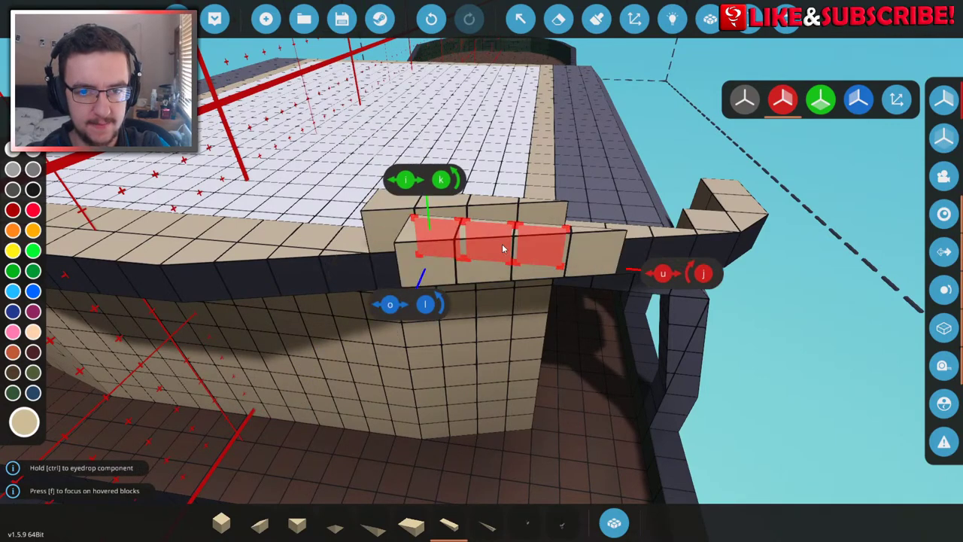
{"action": "key", "text": "ctrl+z"}
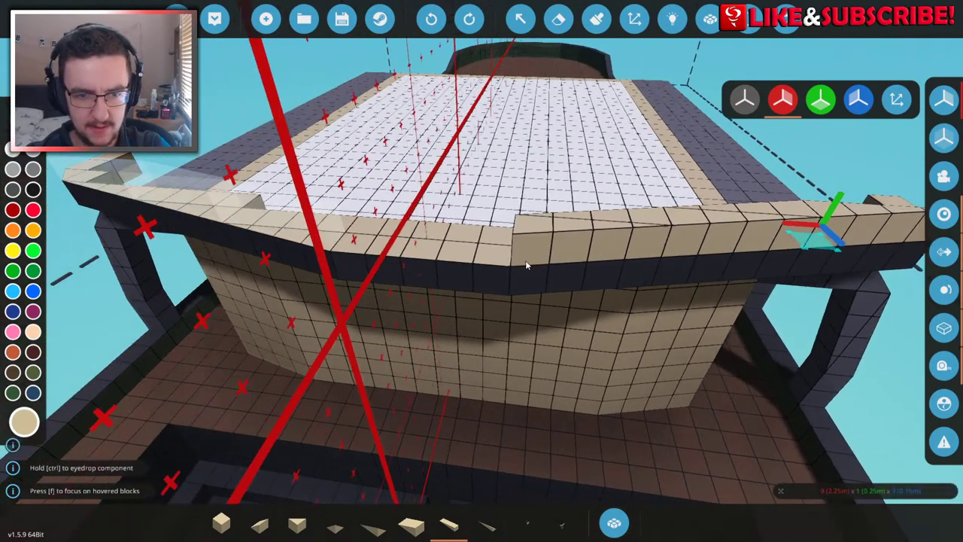
{"action": "left_click", "coordinate": [463, 262]}
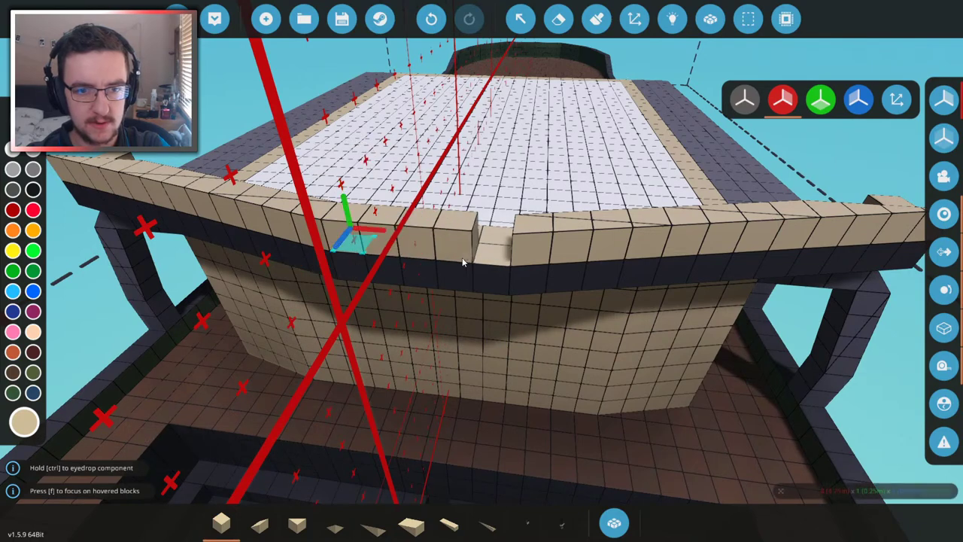
{"action": "left_click_drag", "start_coordinate": [486, 265], "coordinate": [361, 233]}
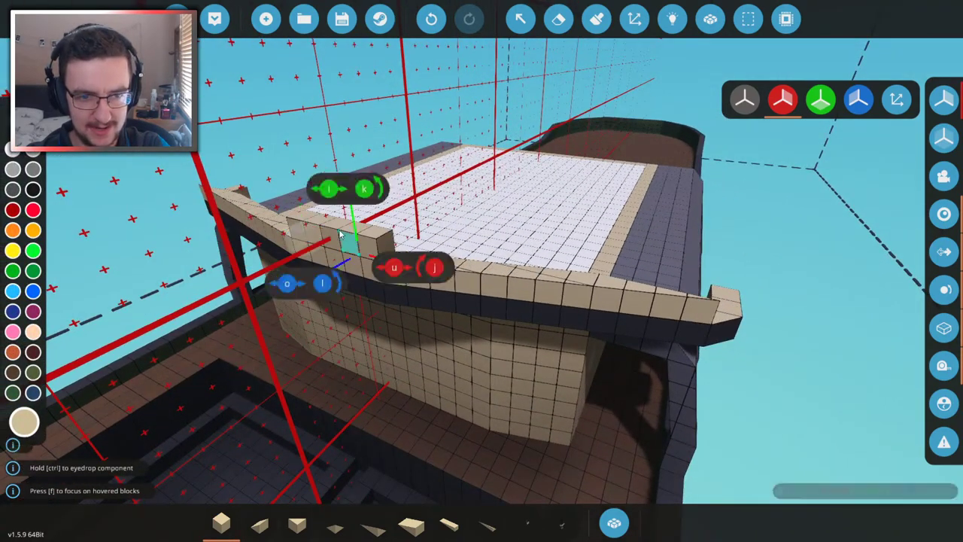
- Raise the curved front wall by stacking further rows of beige cubes and long wedges on it
{"action": "left_click", "coordinate": [340, 235]}
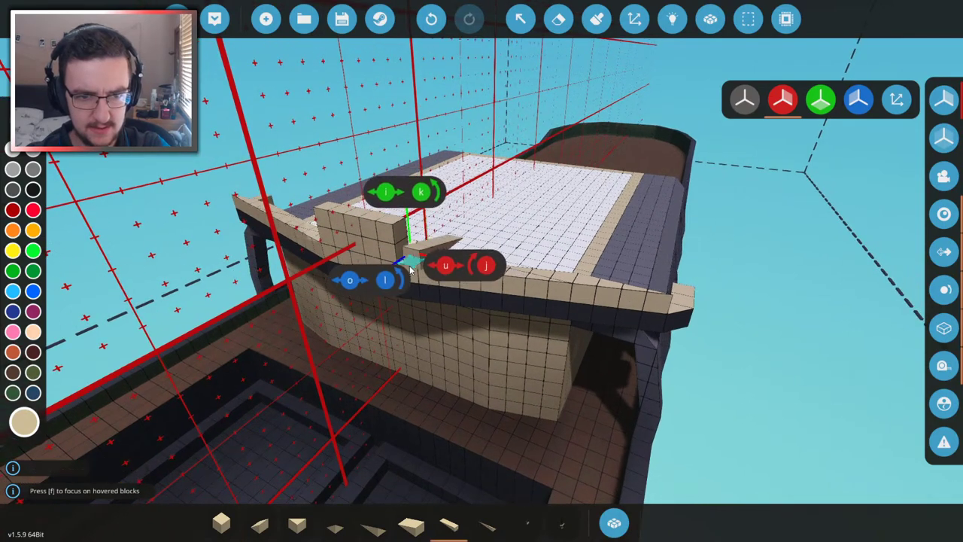
{"action": "left_click_drag", "start_coordinate": [410, 270], "coordinate": [467, 254]}
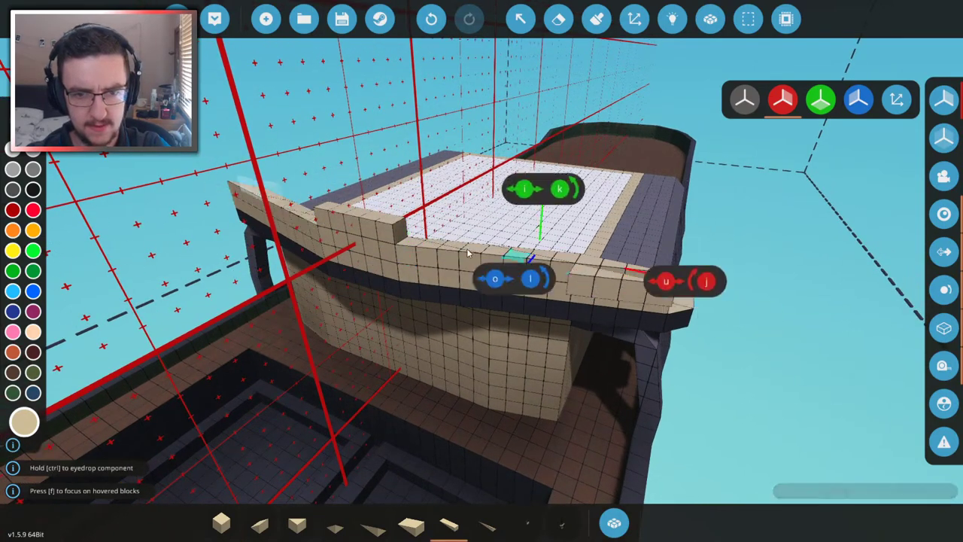
{"action": "scroll", "coordinate": [467, 254], "scroll_direction": "down", "scroll_amount": 5}
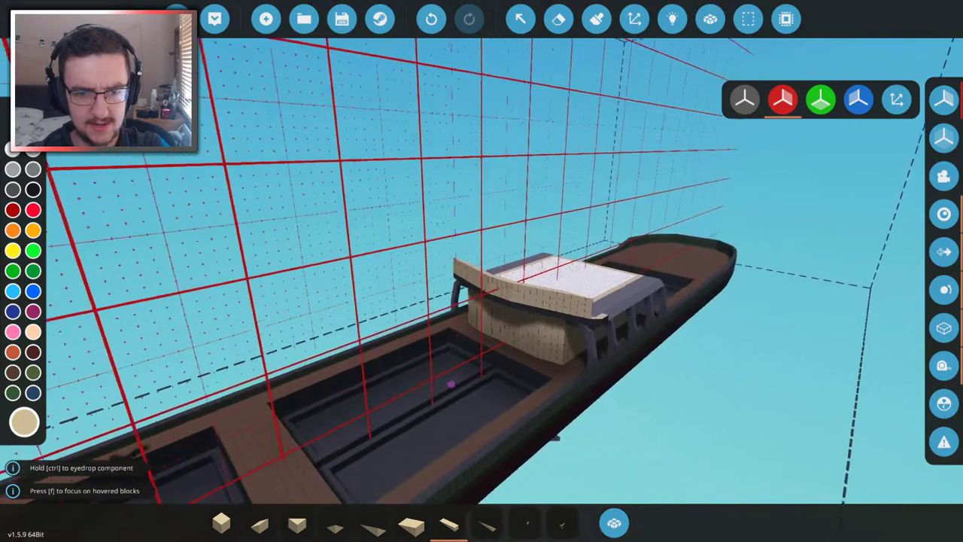
{"action": "scroll", "coordinate": [450, 384], "scroll_direction": "up", "scroll_amount": 3}
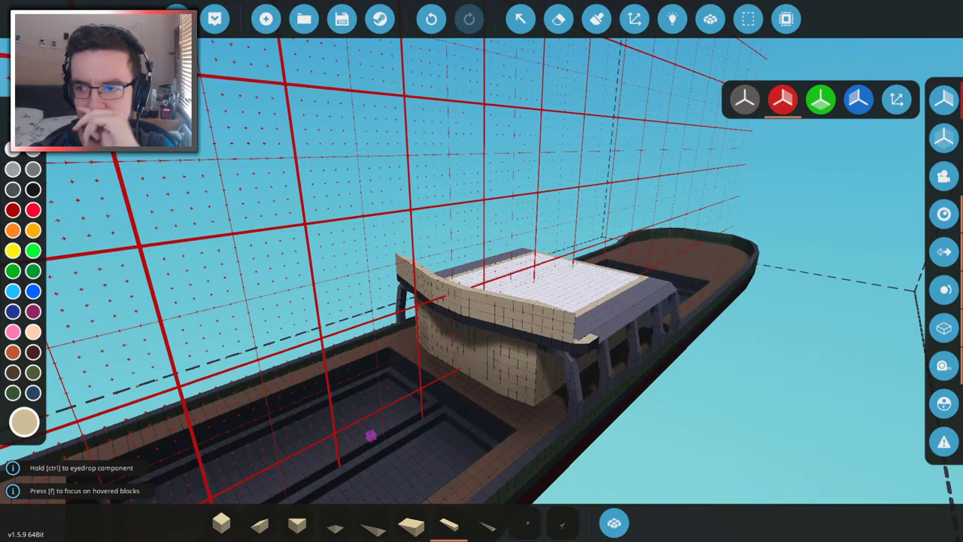
- Place a three-block-high column of wedges at the outer corner of the curved front wall
{"action": "key", "text": "f"}
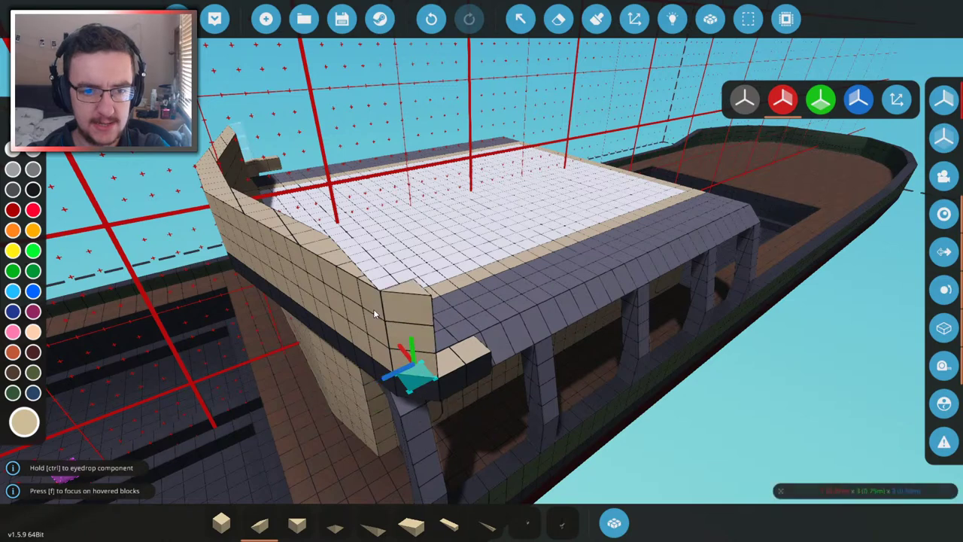
{"action": "left_click_drag", "start_coordinate": [414, 374], "coordinate": [423, 392]}
{"action": "key", "text": "f"}
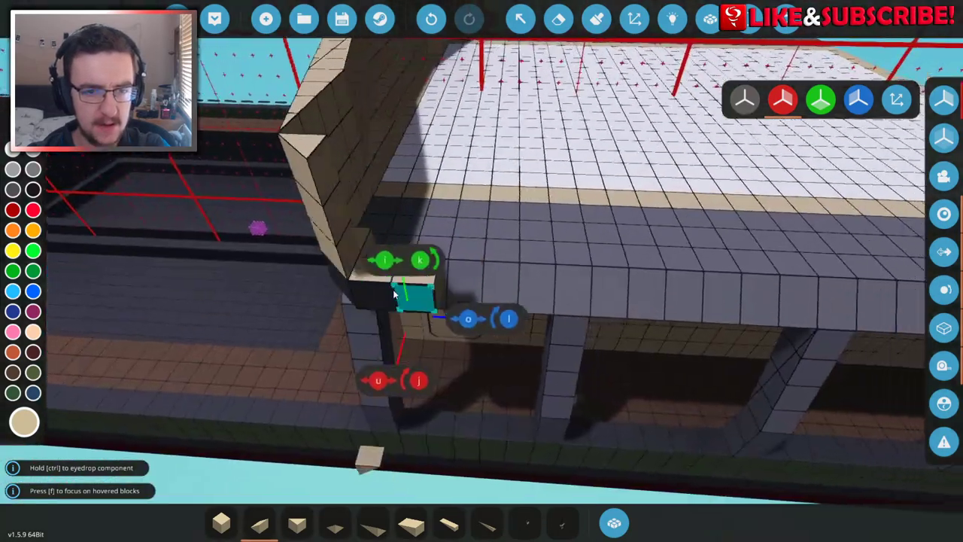
- Extend the raised wall back along the roof's side with cubes and close its end with a column of wedges
{"action": "key", "text": "1"}
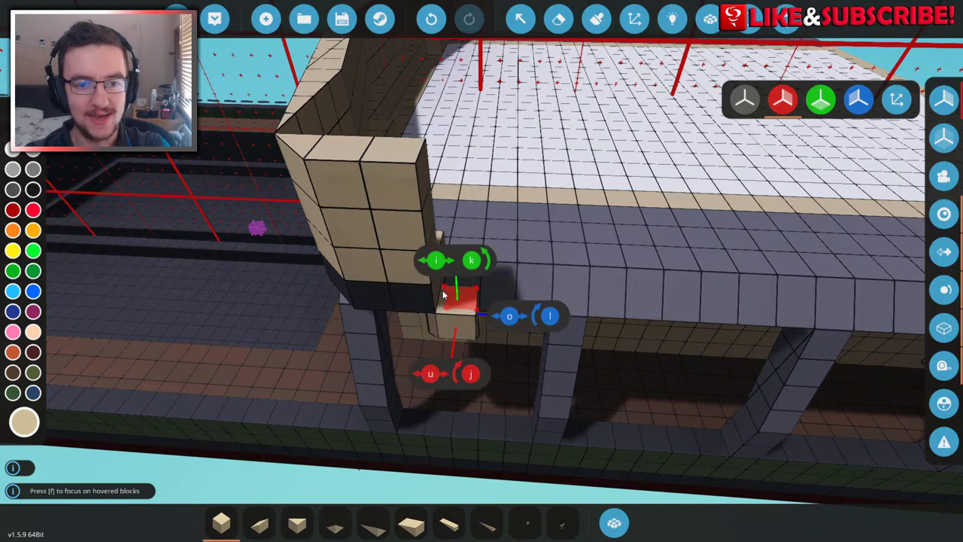
{"action": "key", "text": "d"}
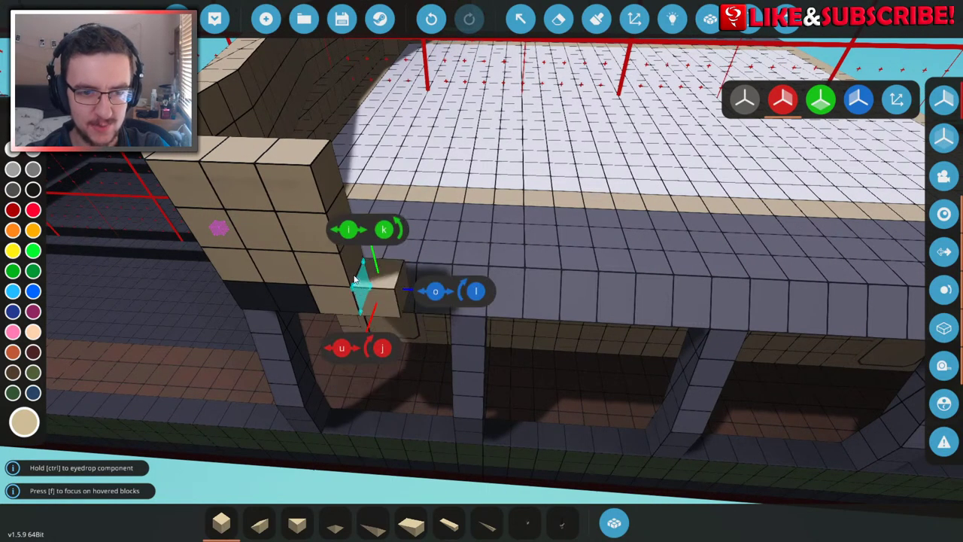
{"action": "key", "text": "a"}
{"action": "key", "text": "d"}
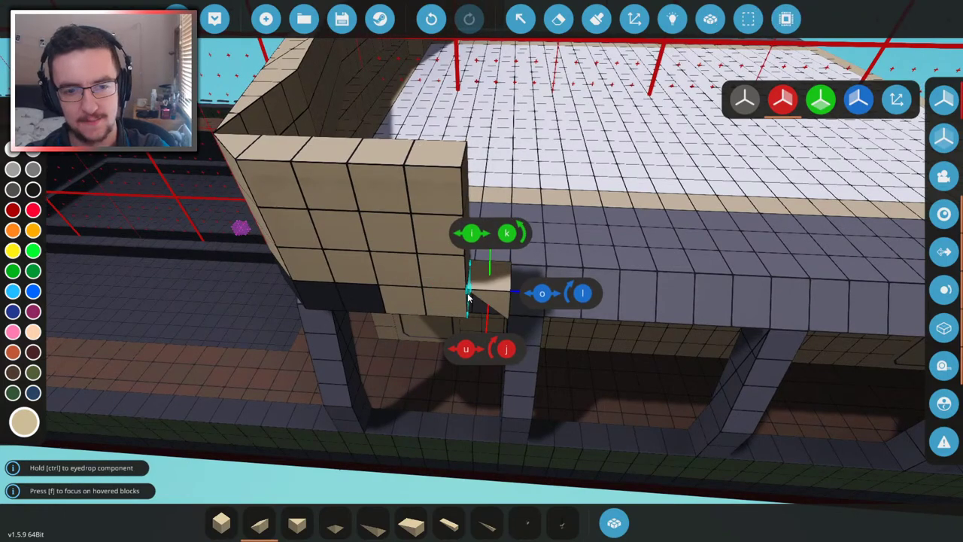
{"action": "key", "text": "f"}
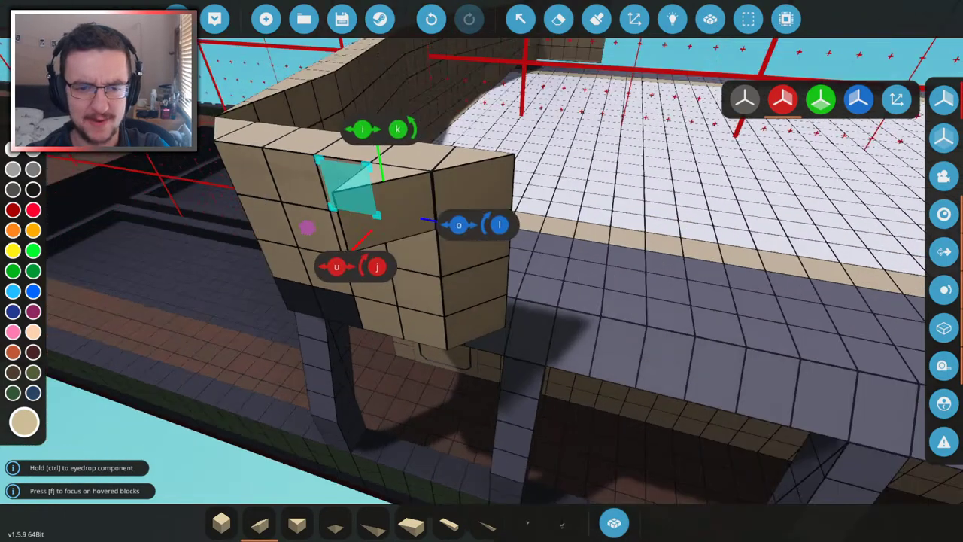
- Stack wedges in a column to close the inward-turning rear end of the raised wall
{"action": "scroll", "coordinate": [401, 313], "scroll_direction": "down", "scroll_amount": 3}
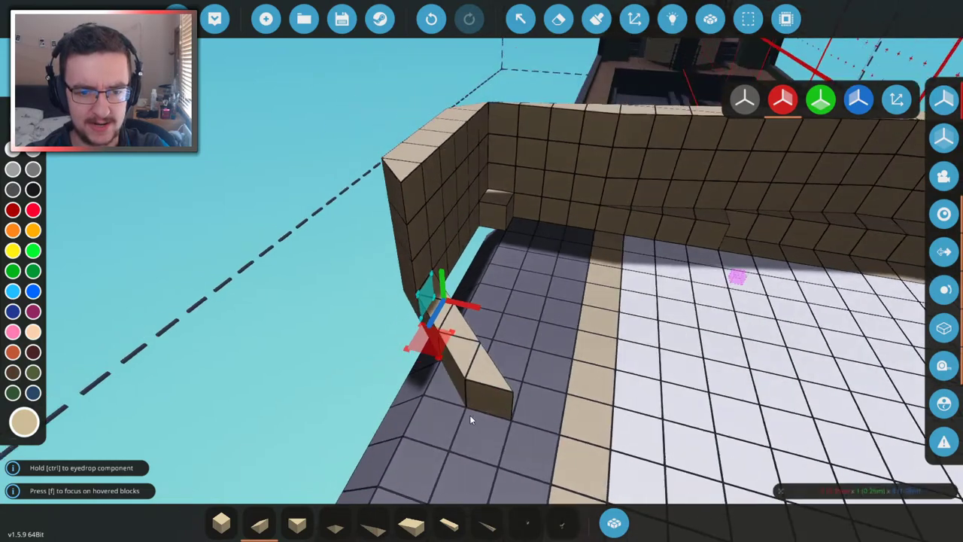
{"action": "left_click", "coordinate": [457, 312]}
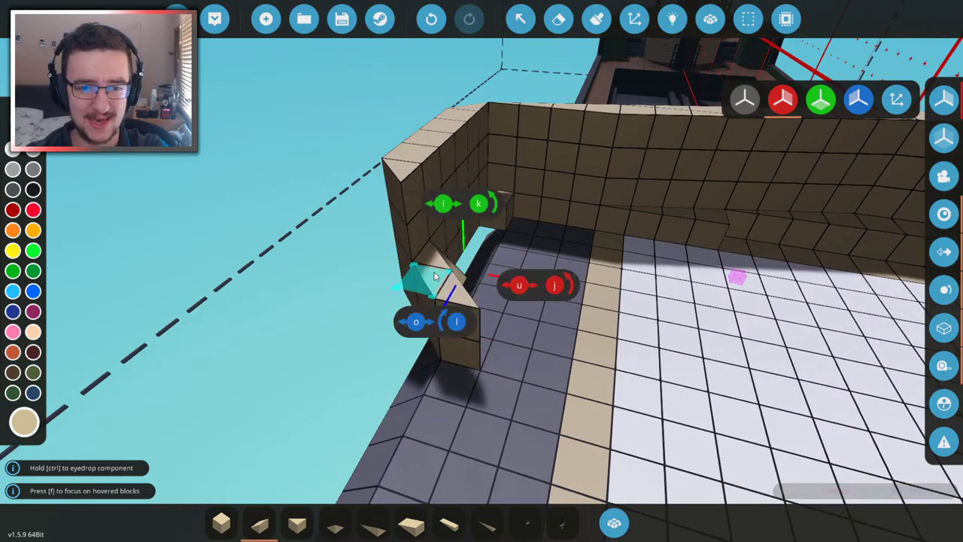
{"action": "key", "text": "ctrl+z"}
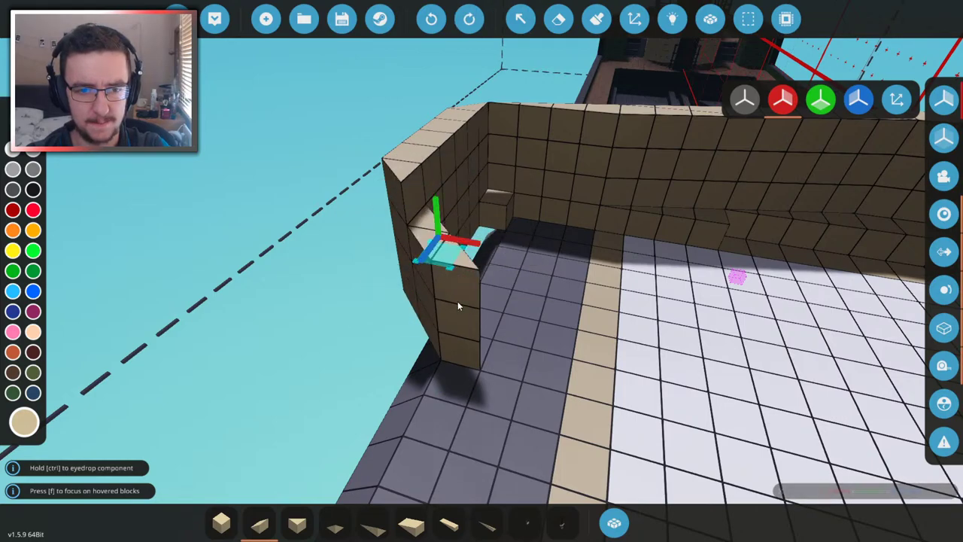
{"action": "key", "text": "ctrl+y"}
- Paint the lowest row of the raised wall's side and rear end dark grey to match the overhang
{"action": "key", "text": "f"}
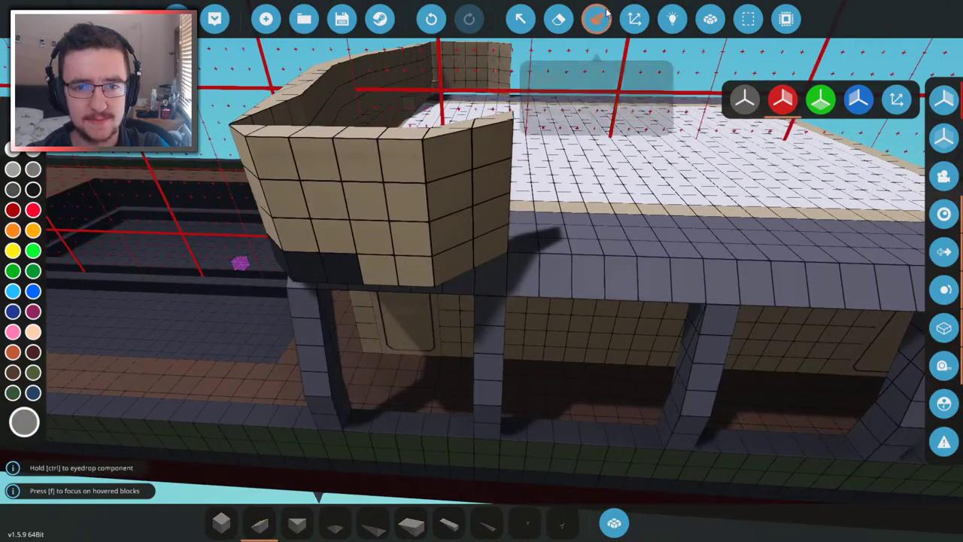
{"action": "left_click", "coordinate": [597, 19]}
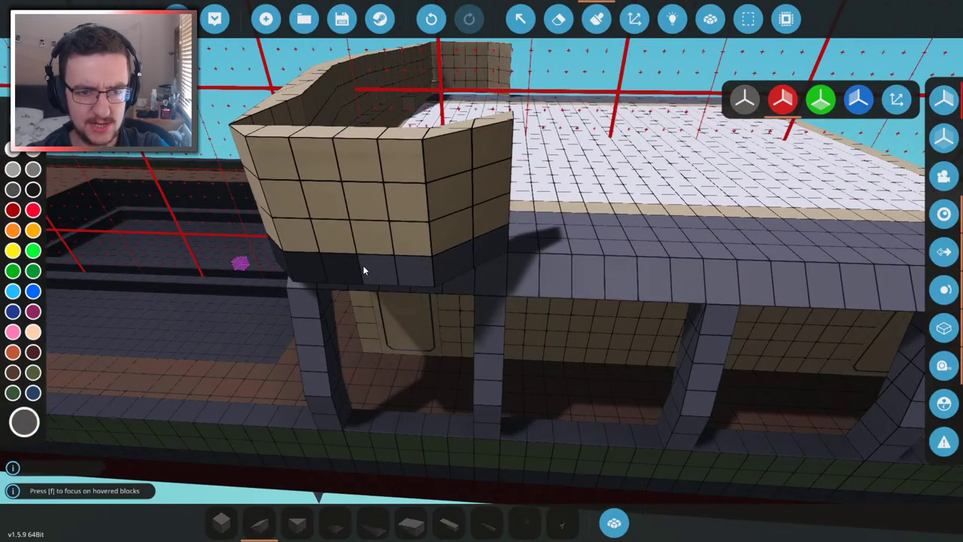
{"action": "key", "text": "f"}
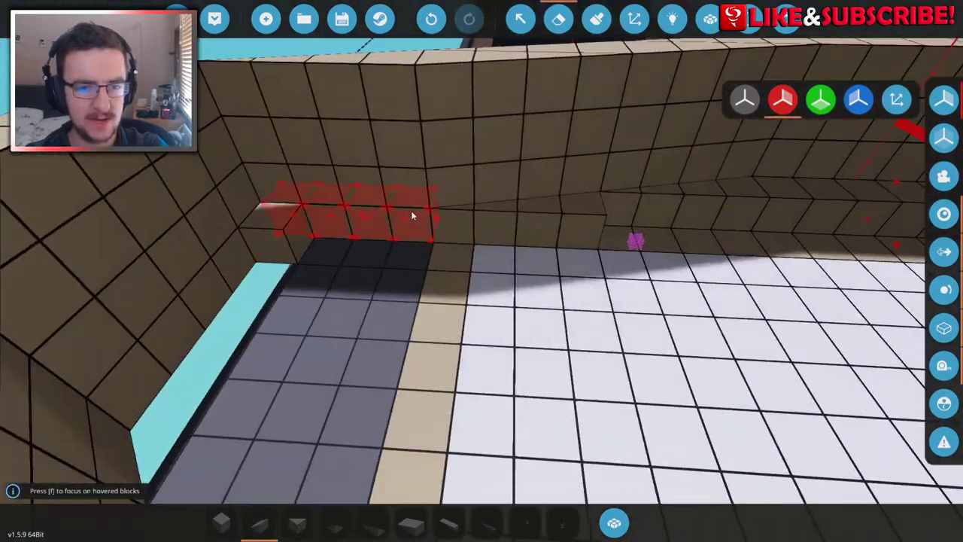
- Erase the lowest long wedge in the raised wall's inner corner and fill the gap along the wall with beige cubes
{"action": "left_click", "coordinate": [411, 210]}
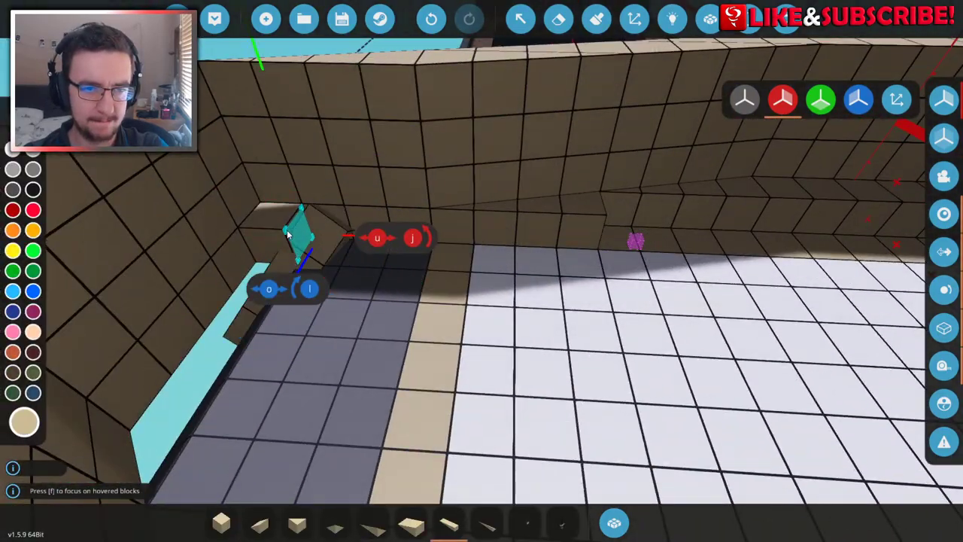
{"action": "key", "text": "f"}
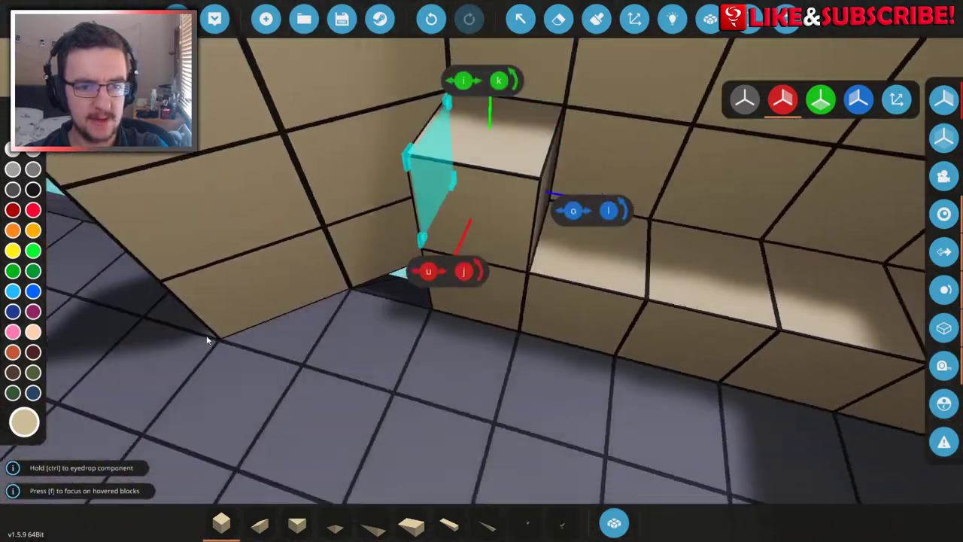
{"action": "key", "text": "Escape"}
{"action": "left_click", "coordinate": [542, 254]}
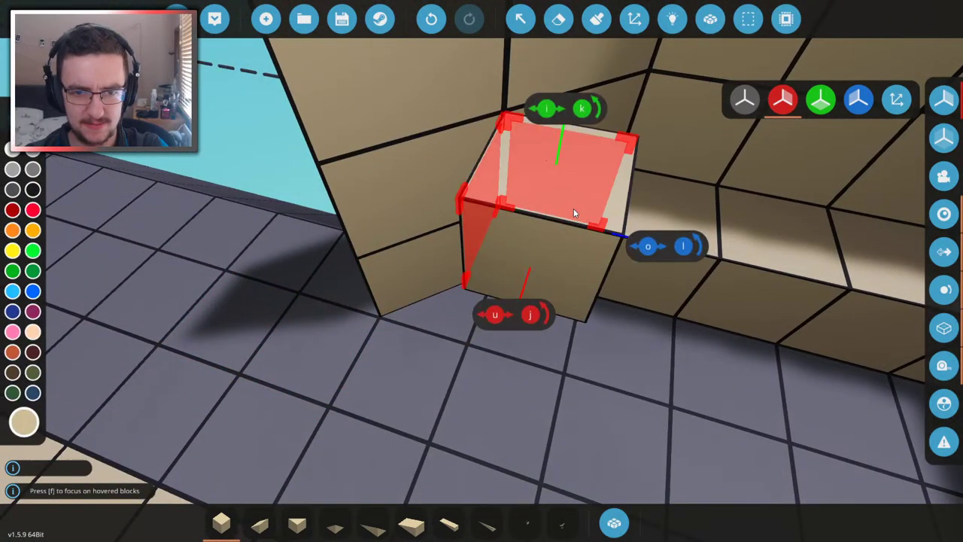
{"action": "scroll", "coordinate": [565, 227], "scroll_direction": "down", "scroll_amount": 5}
{"action": "left_click_drag", "start_coordinate": [576, 242], "coordinate": [489, 250]}
{"action": "key", "text": "f"}
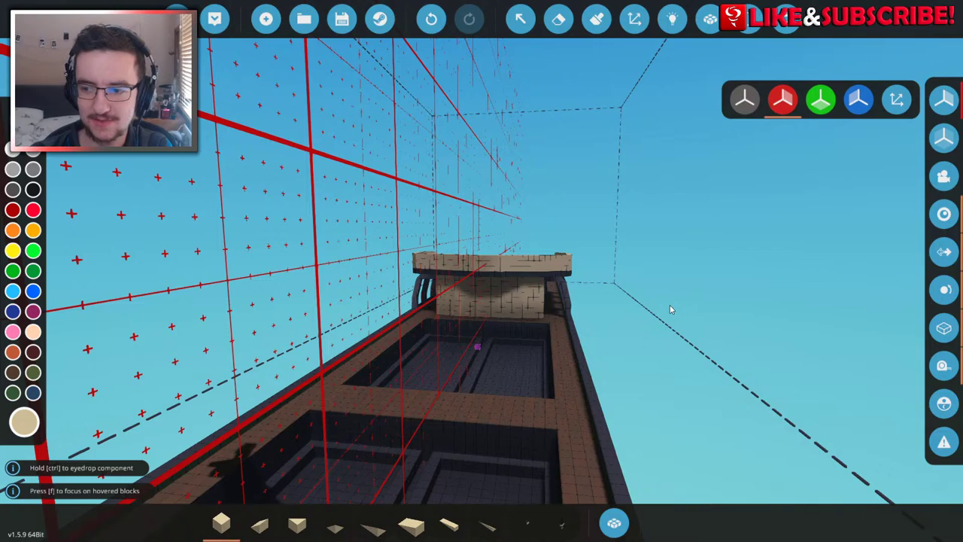
- Extend the one-block-high corner platform behind the raised wall with a seven-block row of beige cubes
{"action": "key", "text": "w"}
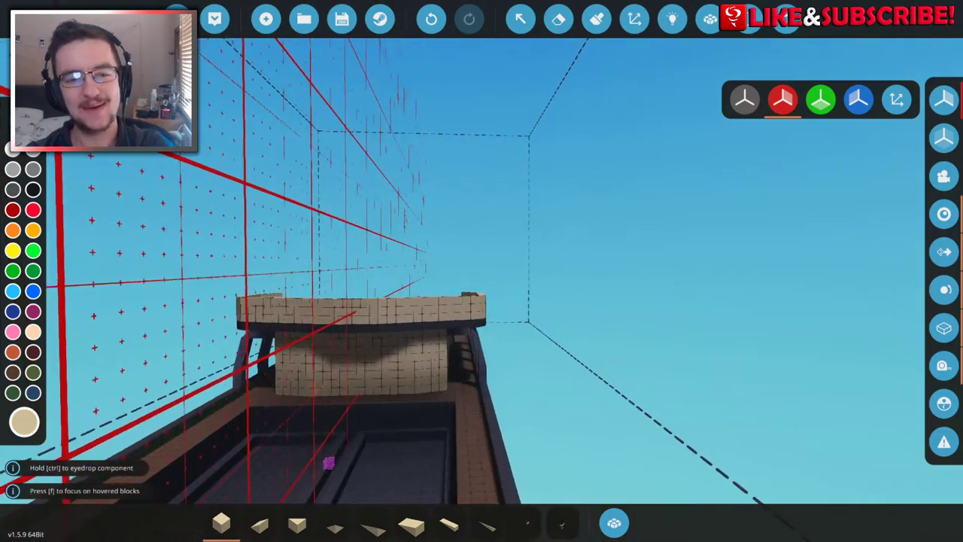
{"action": "key", "text": "w"}
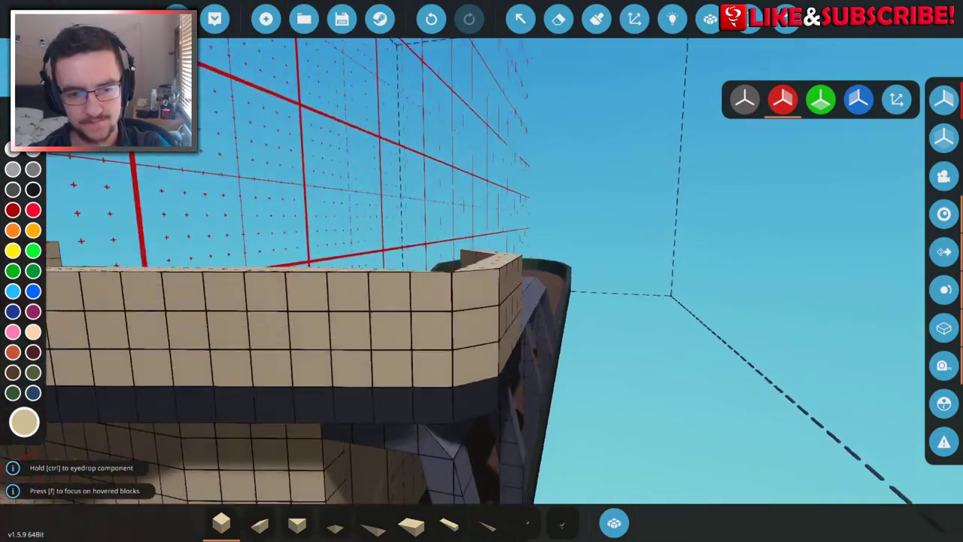
{"action": "key", "text": "w"}
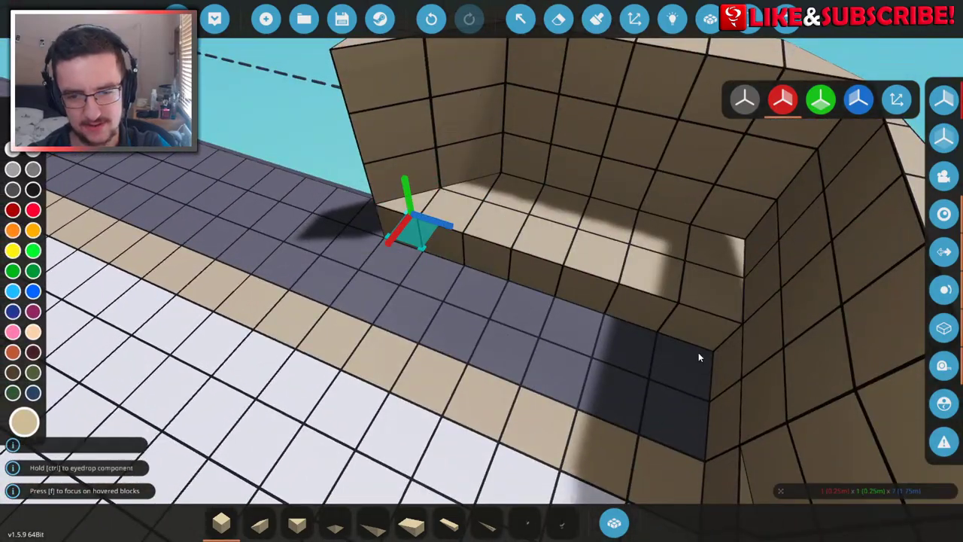
{"action": "key", "text": "w"}
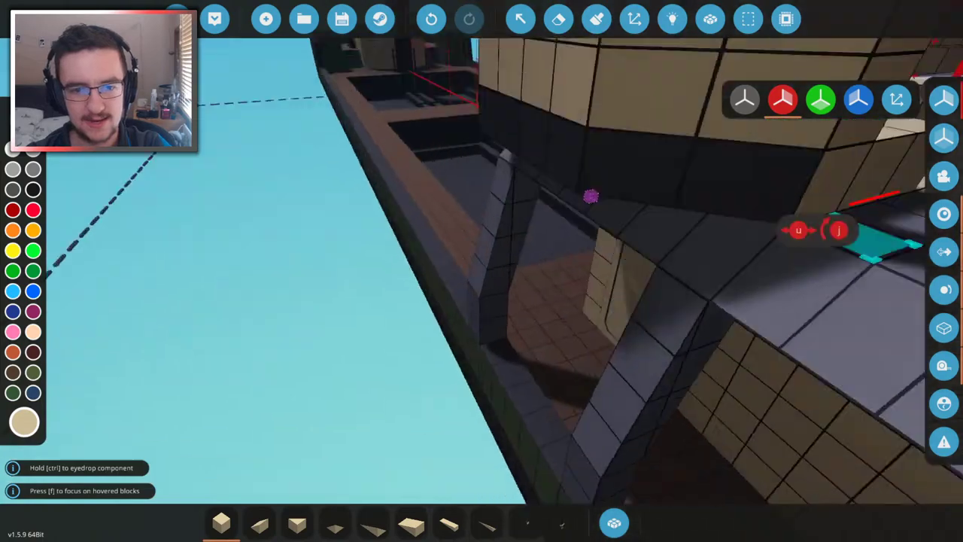
- Paint the beige blocks on the underside of the overhang's corner dark grey
{"action": "key", "text": "f"}
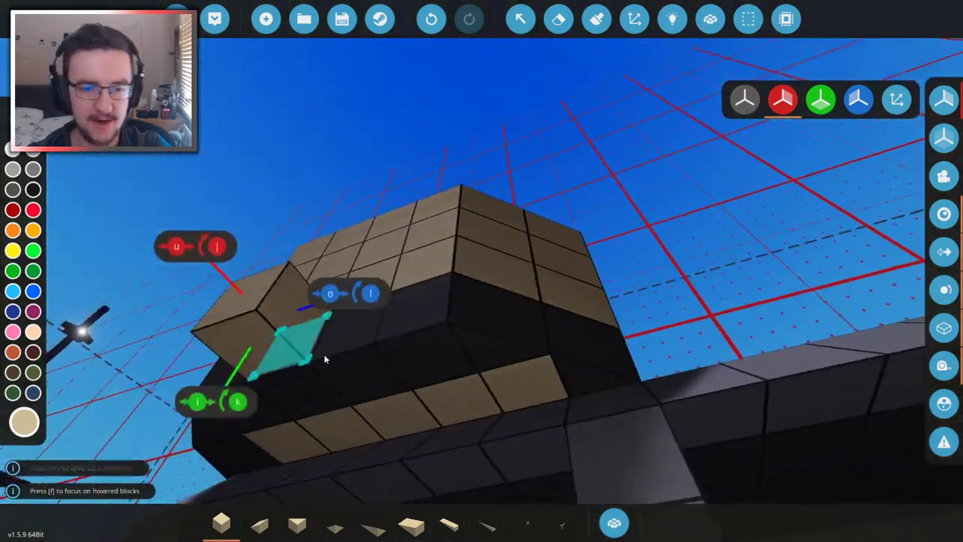
{"action": "left_click", "coordinate": [597, 18]}
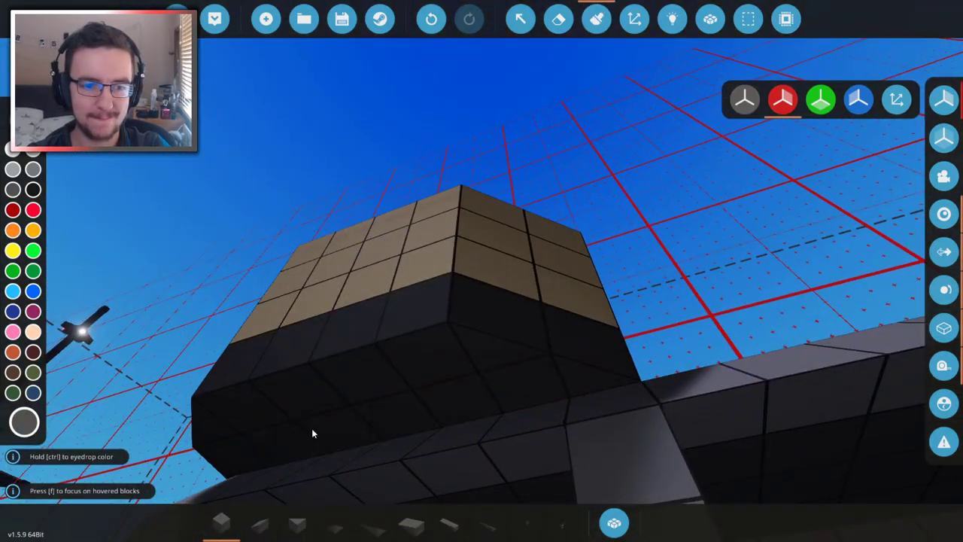
{"action": "key", "text": "s"}
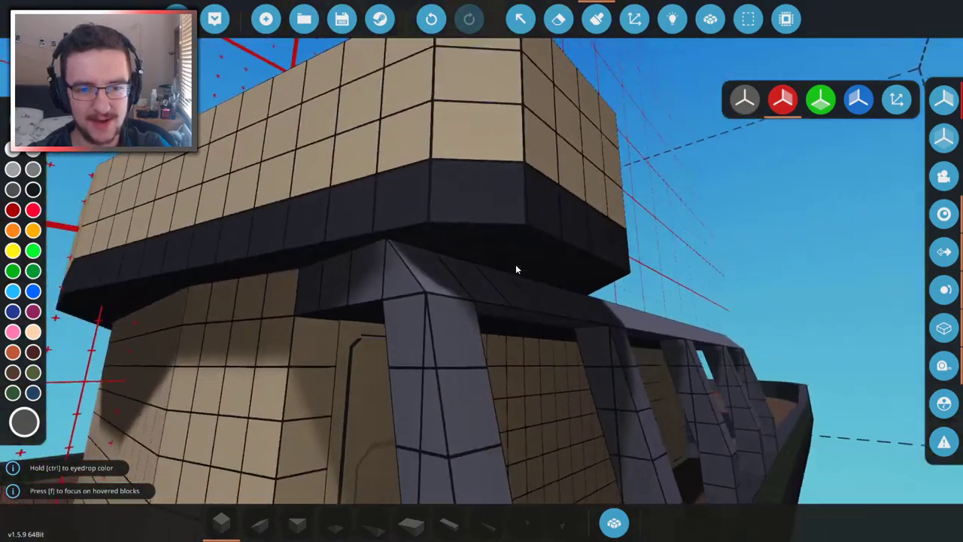
{"action": "key", "text": "s"}
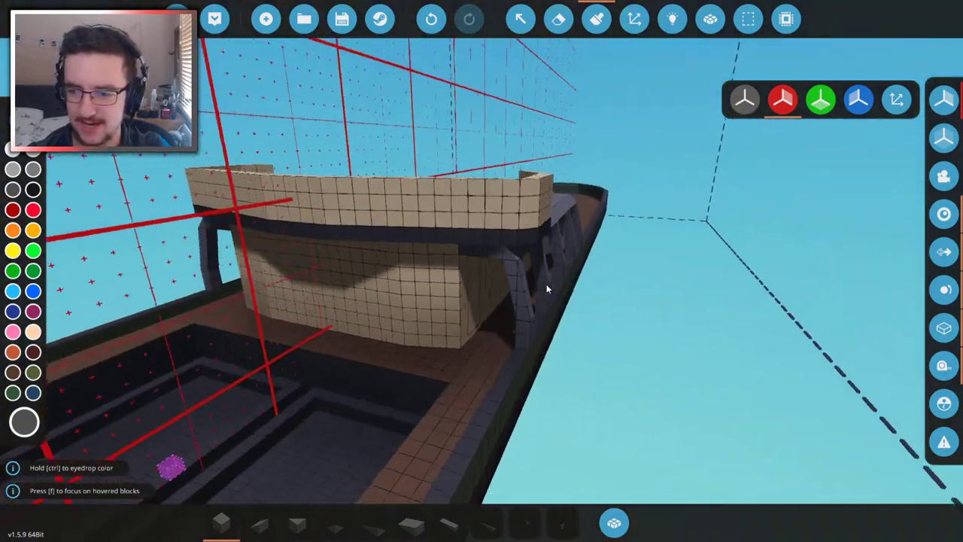
{"action": "key", "text": "s"}
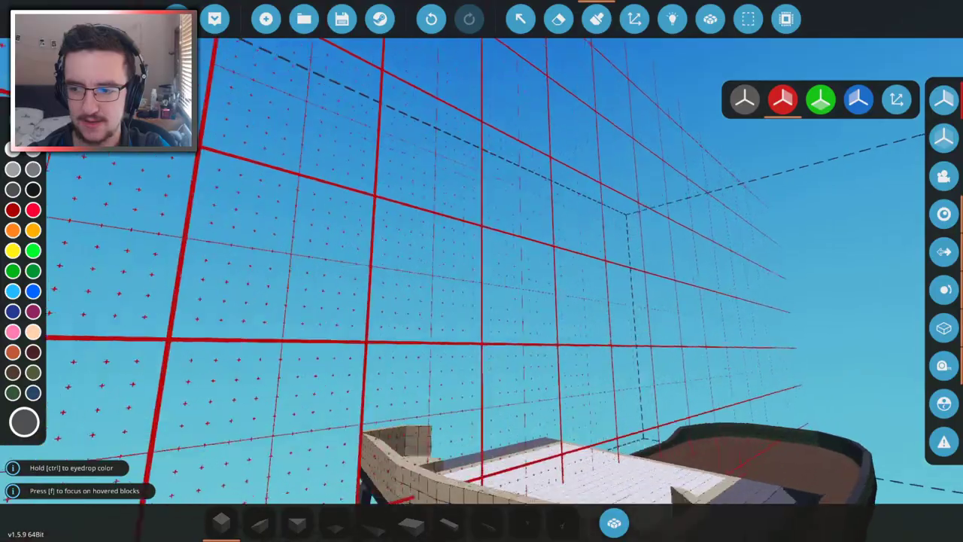
- Sample the brown of the ship's deck and paint the white roof surface with it
{"action": "key", "text": "w"}
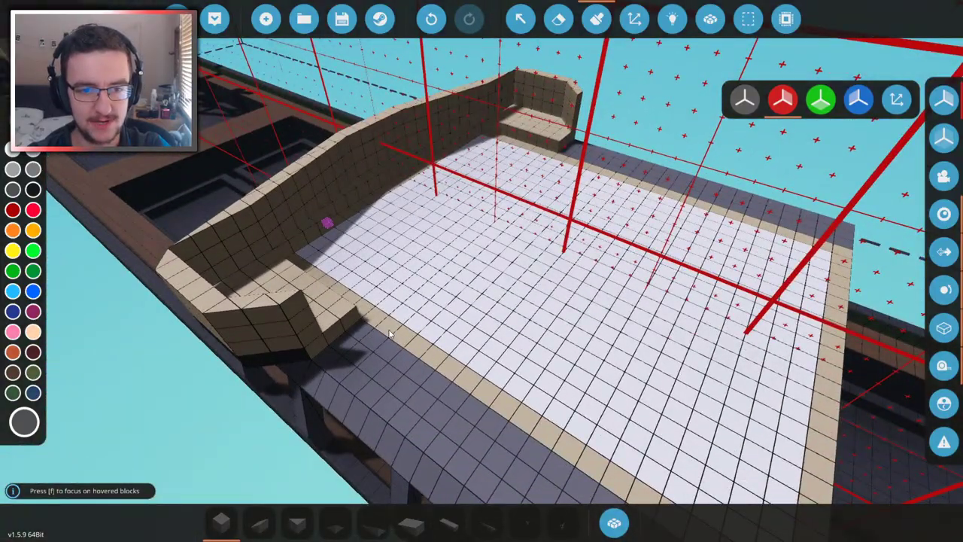
{"action": "key", "text": "d"}
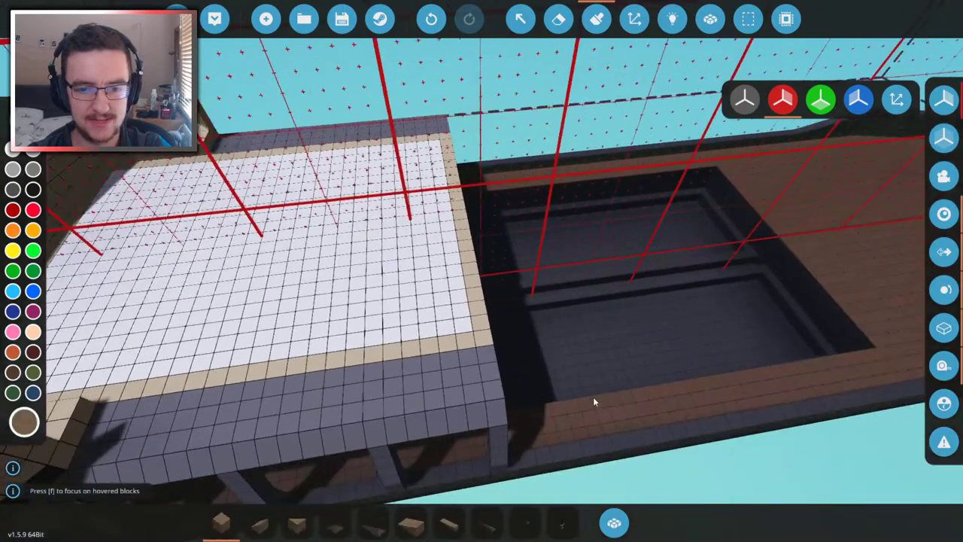
{"action": "left_click", "coordinate": [355, 278]}
{"action": "key", "text": "e"}
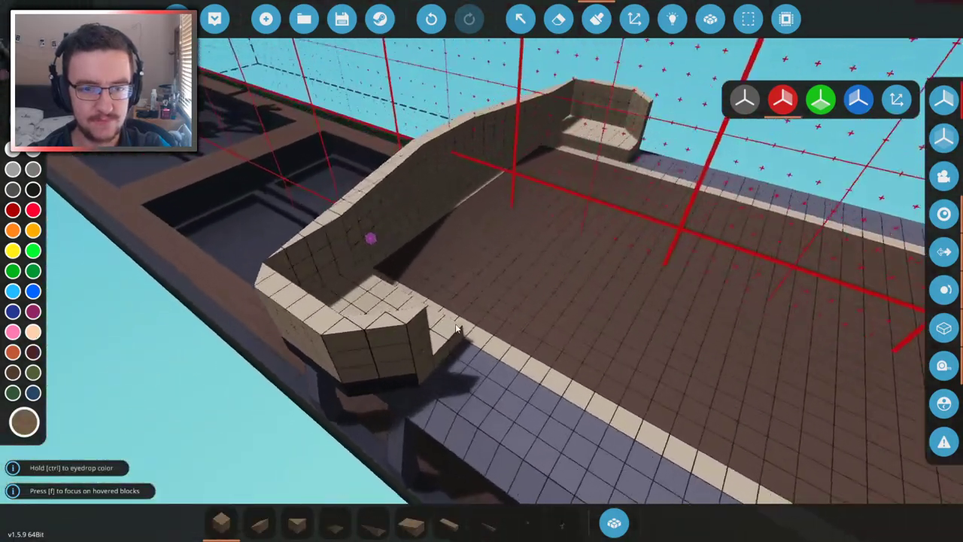
- Paint the raised corner platforms and the beige strips bordering the roof surface brown
{"action": "key", "text": "e"}
{"action": "key", "text": "w"}
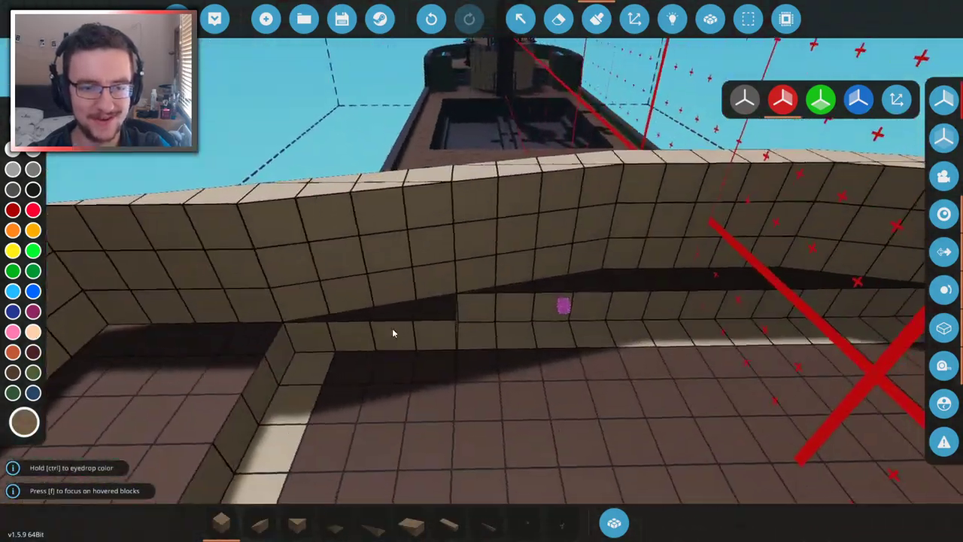
{"action": "key", "text": "s"}
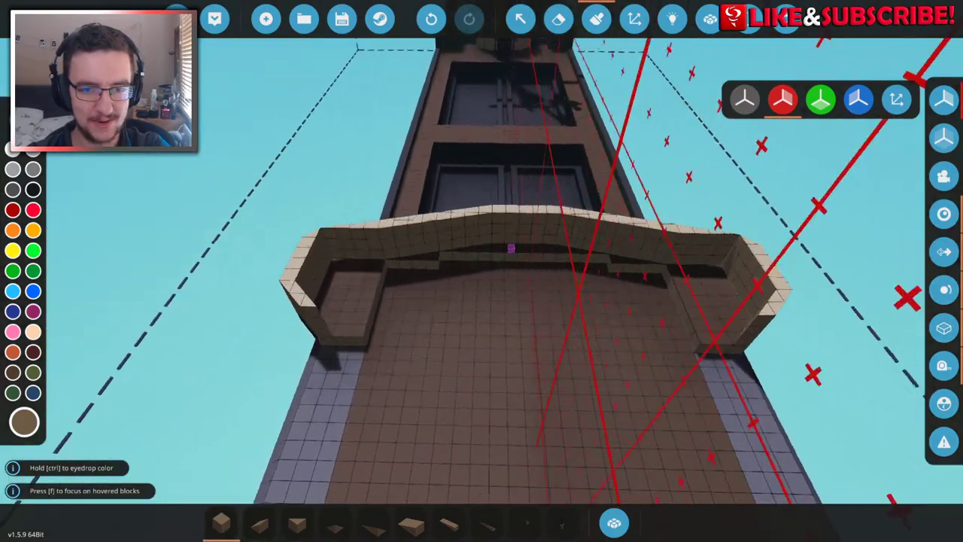
- Paint the low step faces along the corner platform and the foot of the curved wall brown
{"action": "key", "text": "w"}
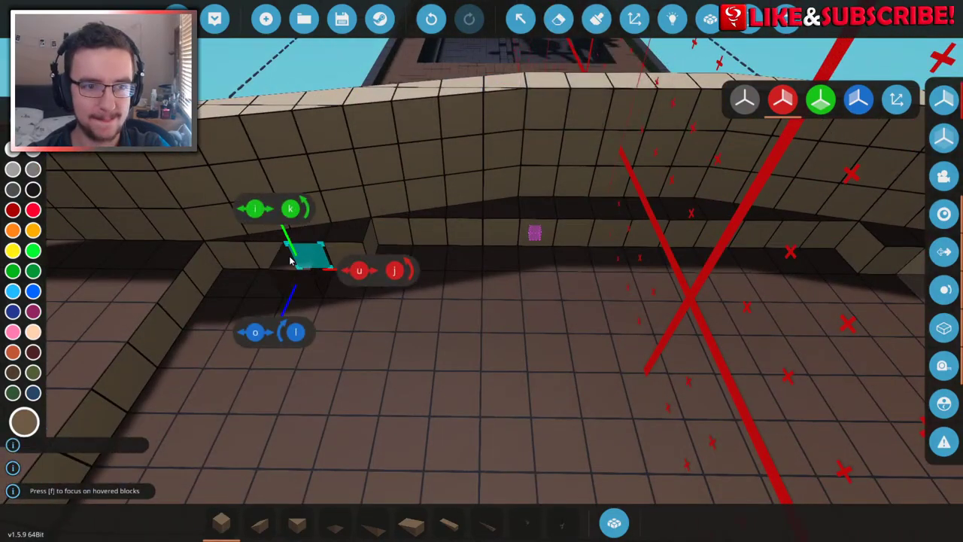
{"action": "key", "text": "s"}
{"action": "left_click", "coordinate": [596, 22]}
{"action": "key", "text": "a"}
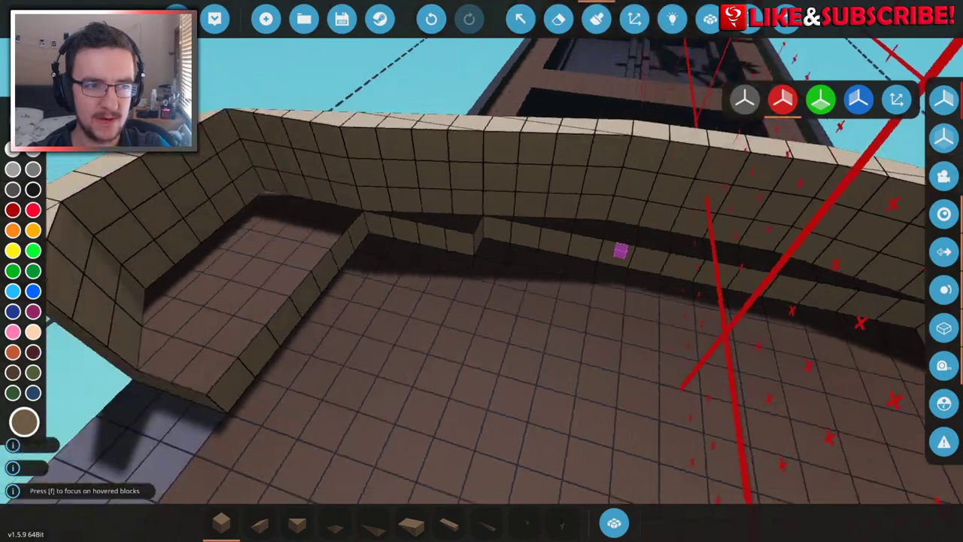
{"action": "key", "text": "a"}
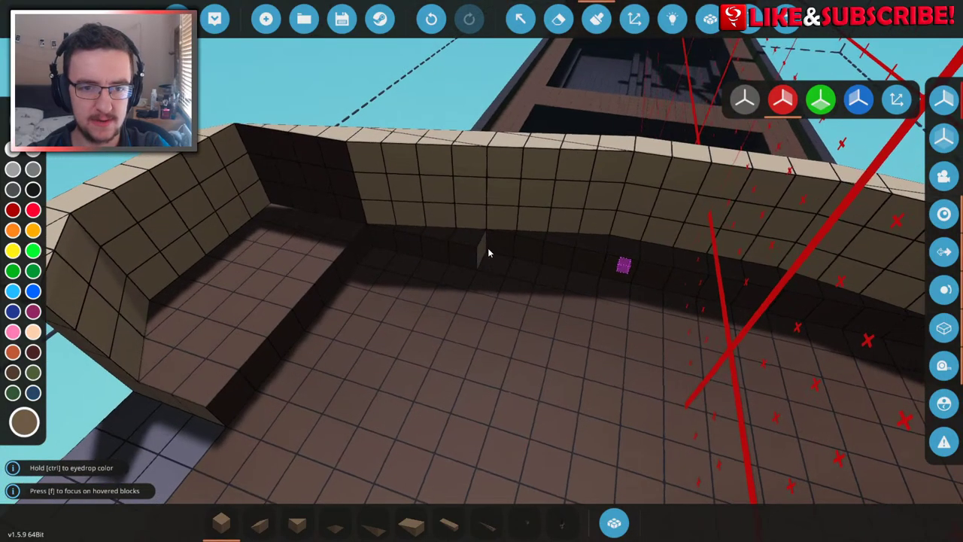
- Repaint the brown long wedges in the raised wall's inner corner with the wall's beige
{"action": "scroll", "coordinate": [516, 219], "scroll_direction": "up", "scroll_amount": 3}
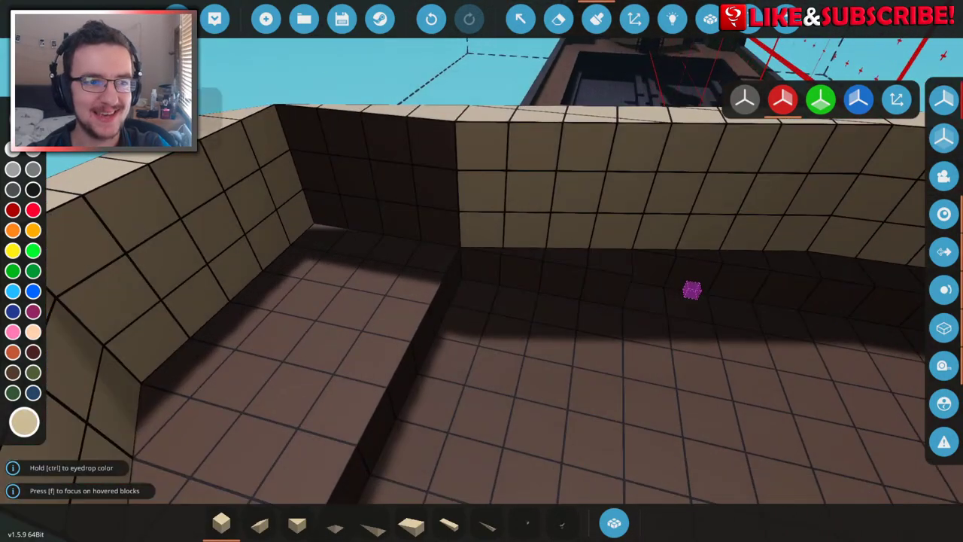
{"action": "left_click_drag", "start_coordinate": [301, 132], "coordinate": [433, 220]}
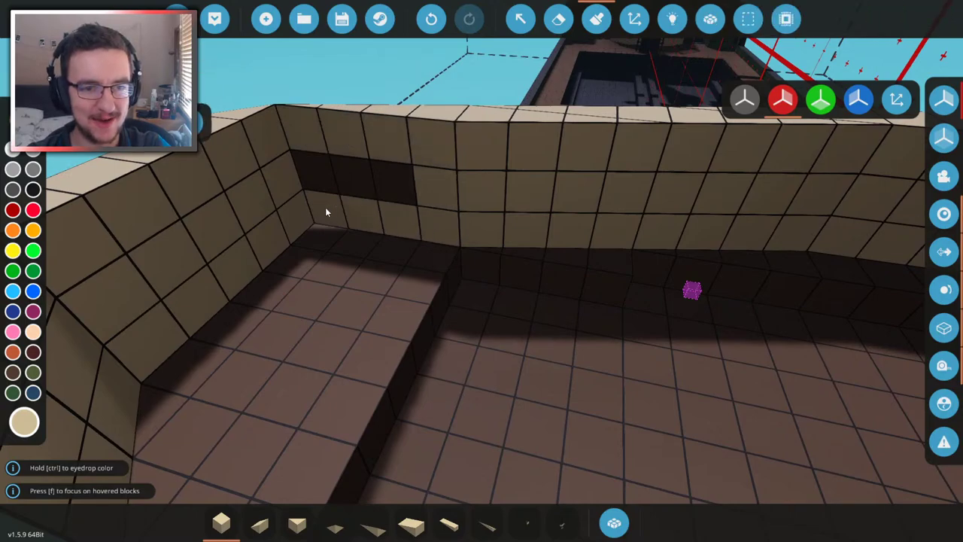
{"action": "scroll", "coordinate": [389, 177], "scroll_direction": "down", "scroll_amount": 5}
{"action": "key", "text": "a"}
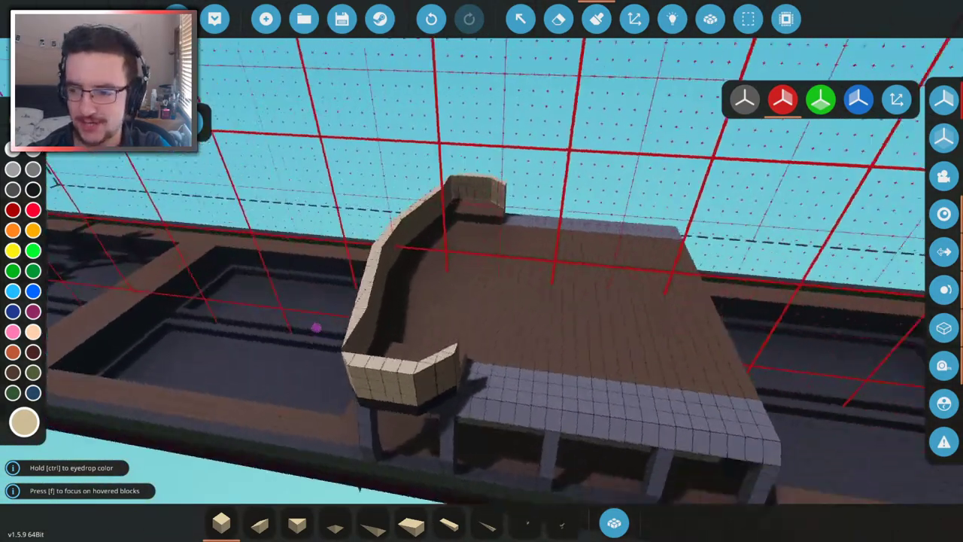
{"action": "key", "text": "a"}
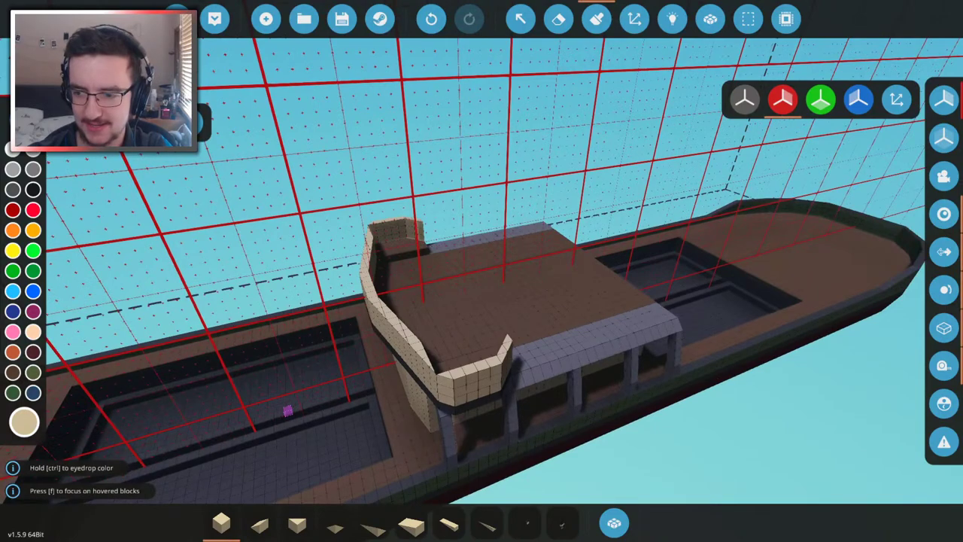
- Try to replace the top long wedge in the raised wall's corner with another beige long wedge
{"action": "scroll", "coordinate": [481, 271], "scroll_direction": "up", "scroll_amount": 5}
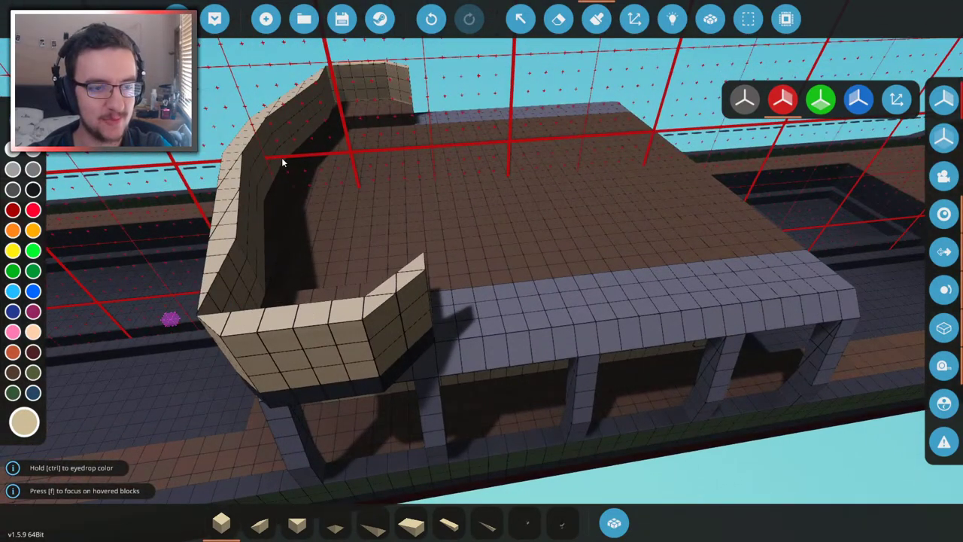
{"action": "key", "text": "a"}
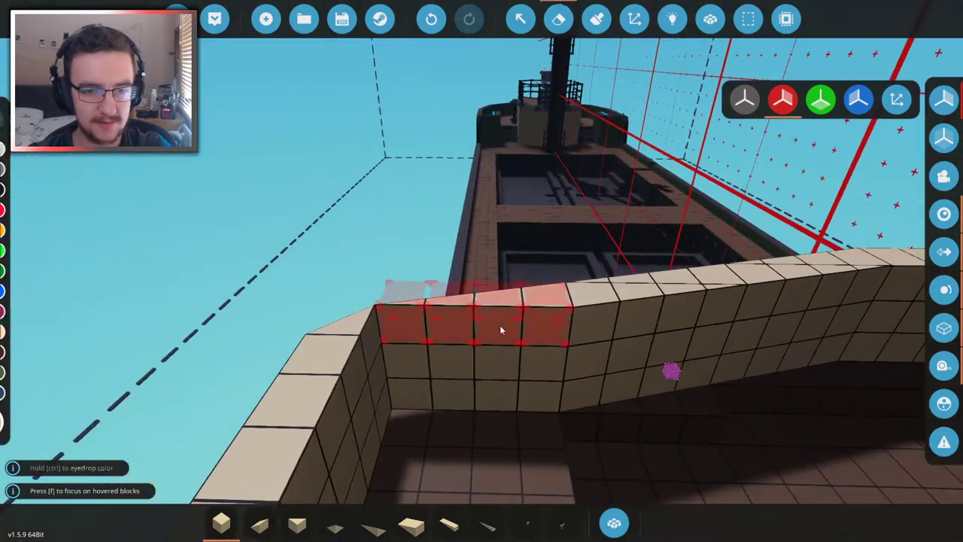
{"action": "left_click", "coordinate": [500, 329]}
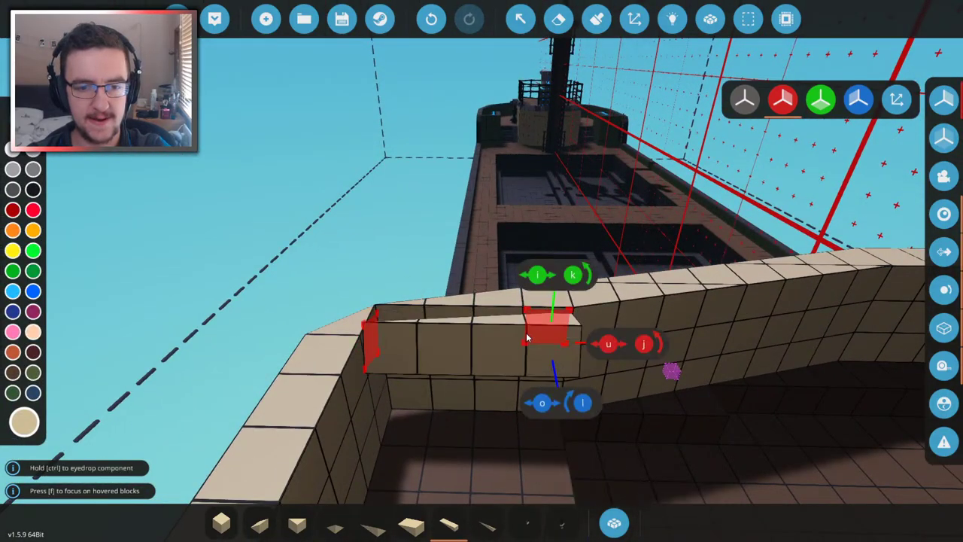
{"action": "key", "text": "ctrl+z"}
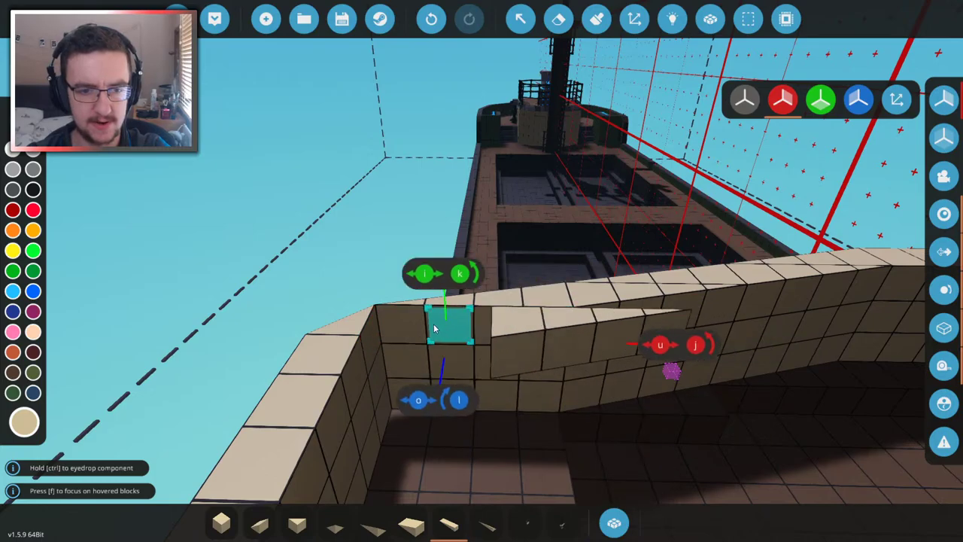
{"action": "left_click_drag", "start_coordinate": [407, 331], "coordinate": [595, 339]}
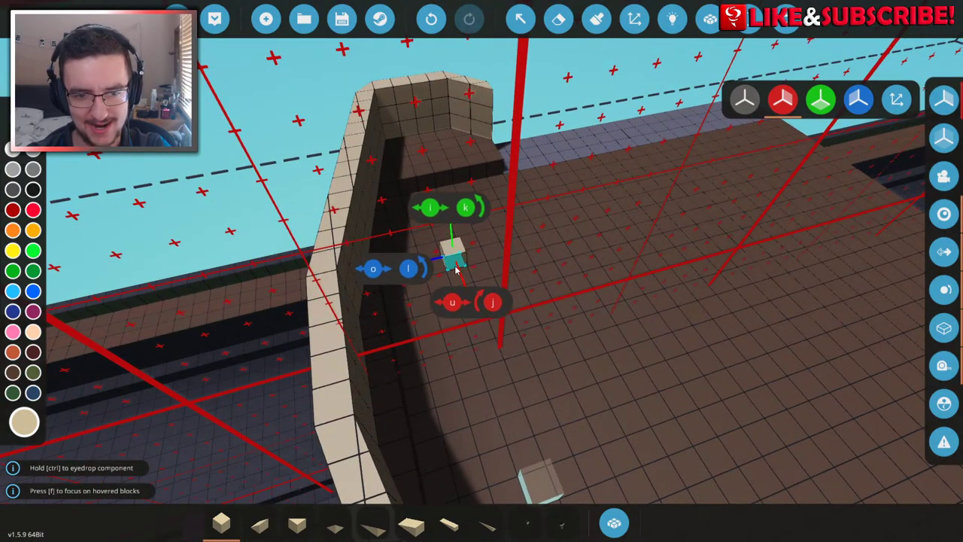
- Build a straight beige cabin wall across the brown roof deck, a few blocks behind the curved front wall
{"action": "left_click_drag", "start_coordinate": [455, 271], "coordinate": [574, 342]}
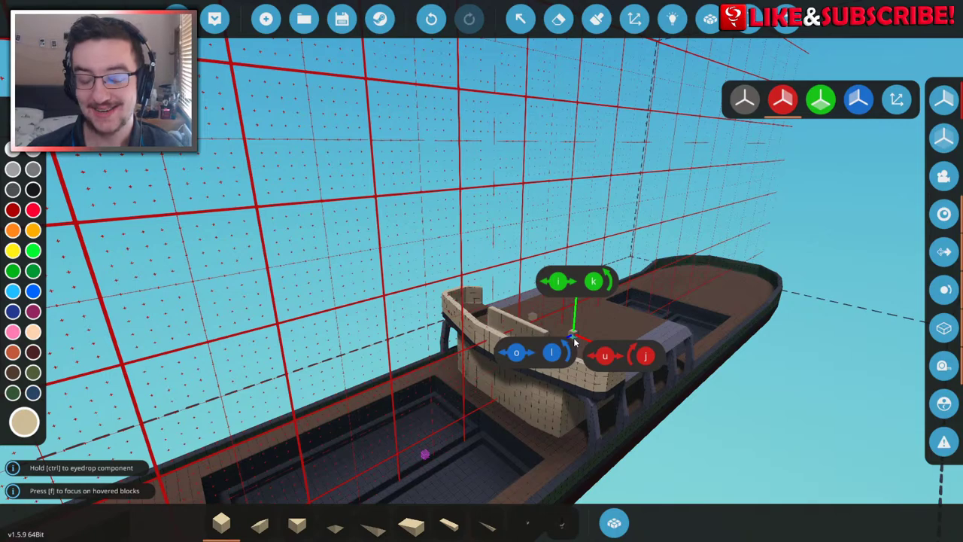
{"action": "key", "text": "f"}
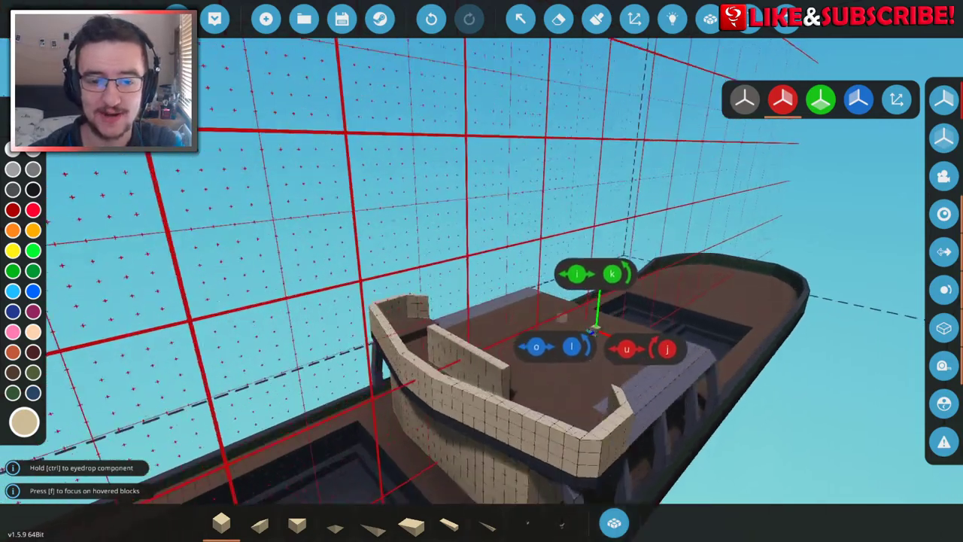
{"action": "key", "text": "o"}
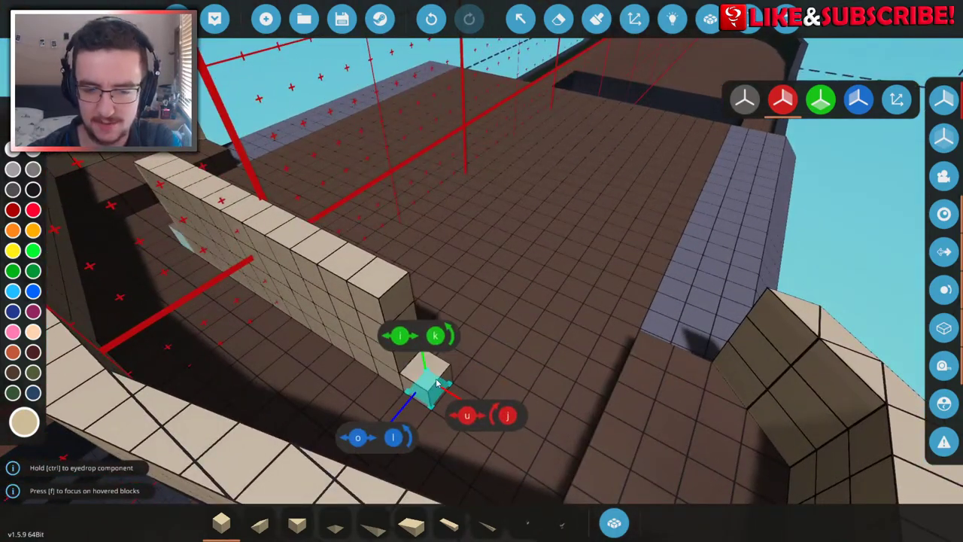
{"action": "key", "text": "u"}
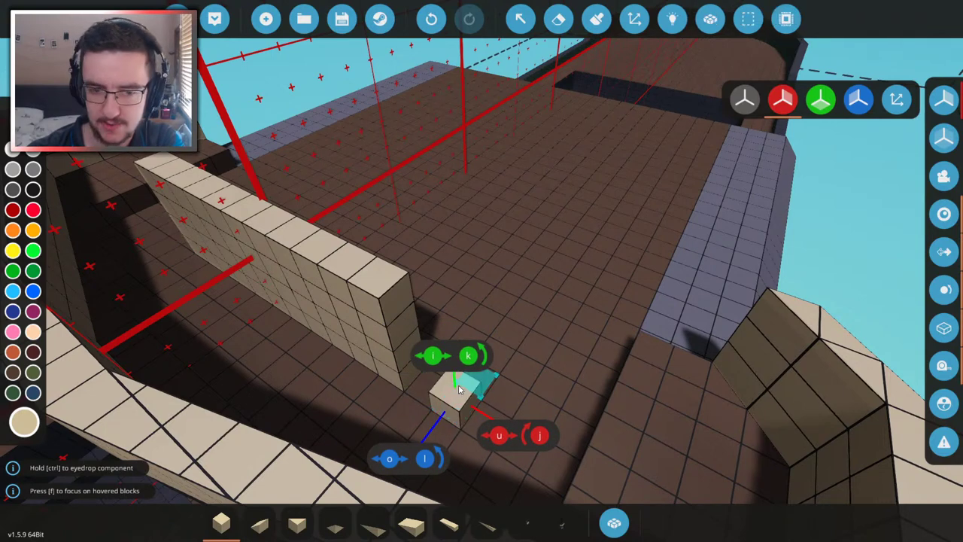
- Bevel the straight wall's end columns with wedges and run beige side walls rearward from both ends
{"action": "key", "text": "d"}
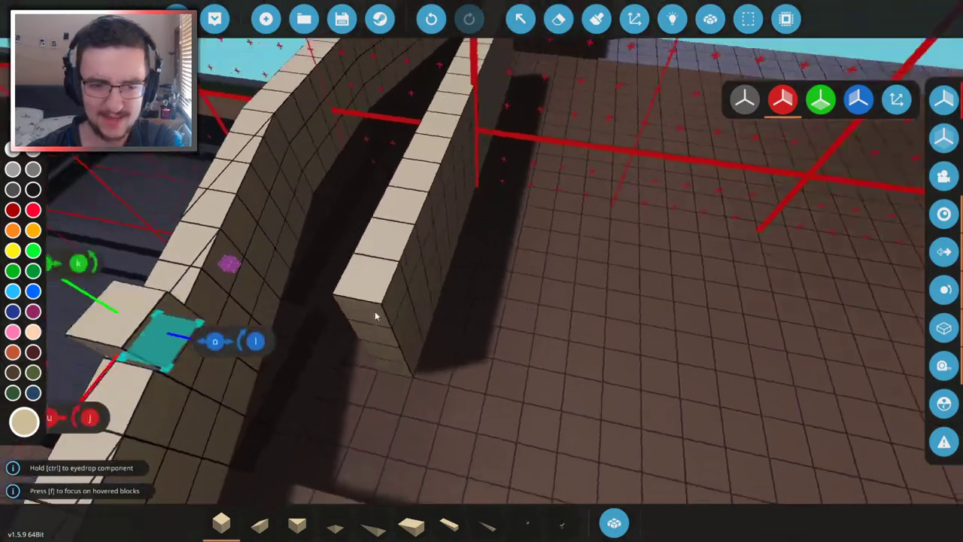
{"action": "key", "text": "x"}
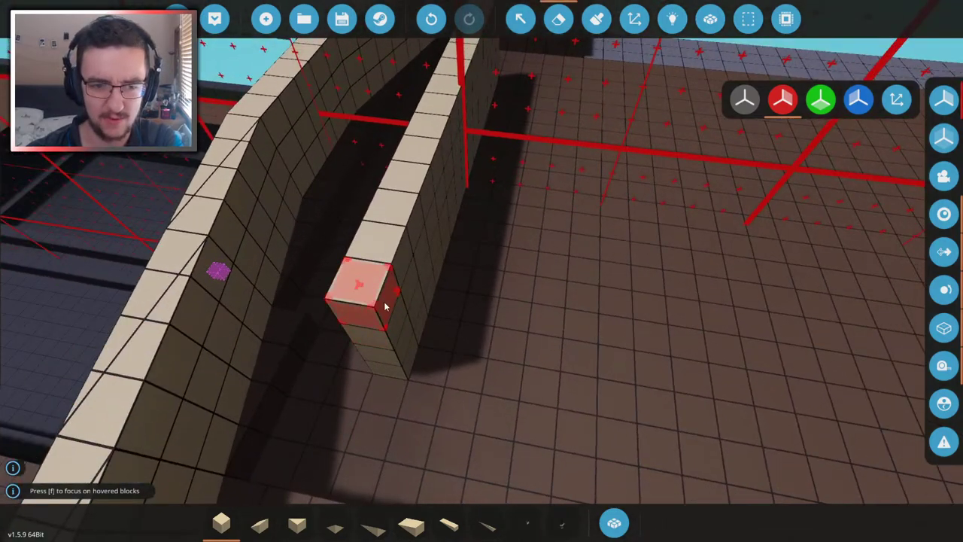
{"action": "left_click", "coordinate": [252, 517]}
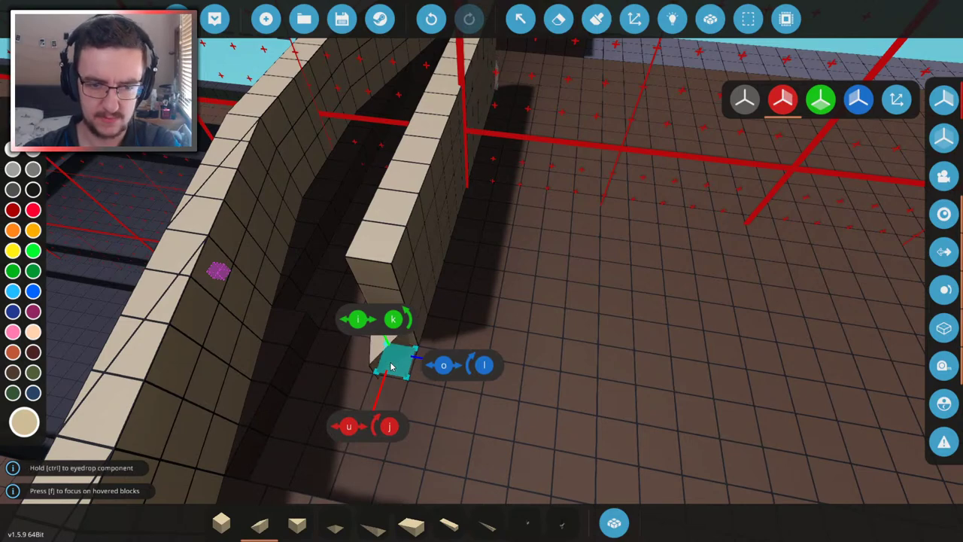
{"action": "scroll", "coordinate": [353, 331], "scroll_direction": "up", "scroll_amount": 3}
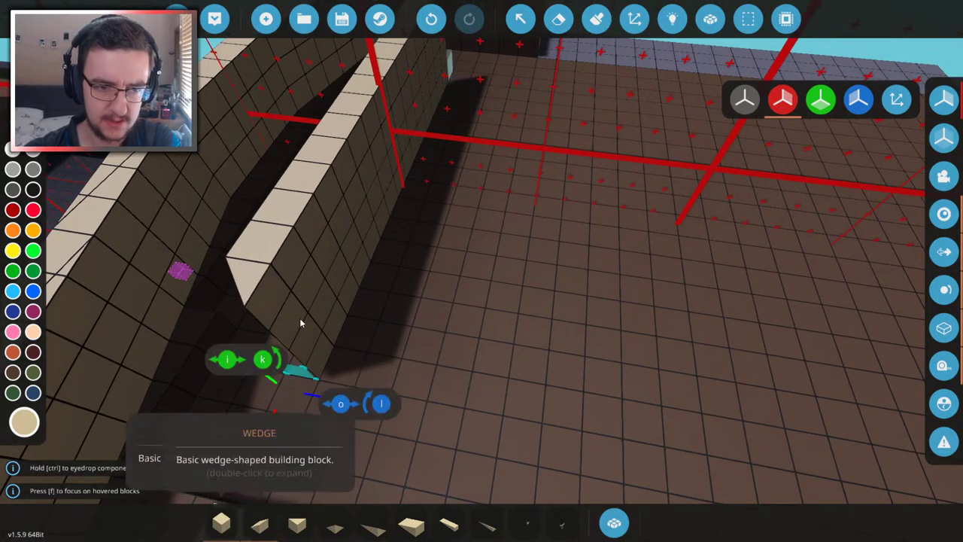
{"action": "scroll", "coordinate": [368, 362], "scroll_direction": "down", "scroll_amount": 10}
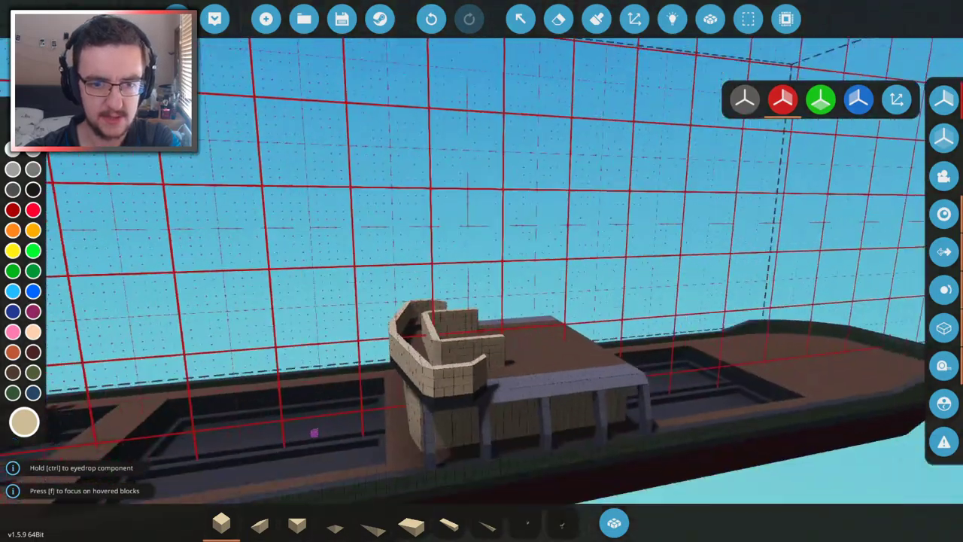
- Lengthen both beige side walls of the inner cabin toward the rear of the roof deck
{"action": "scroll", "coordinate": [592, 301], "scroll_direction": "up", "scroll_amount": 10}
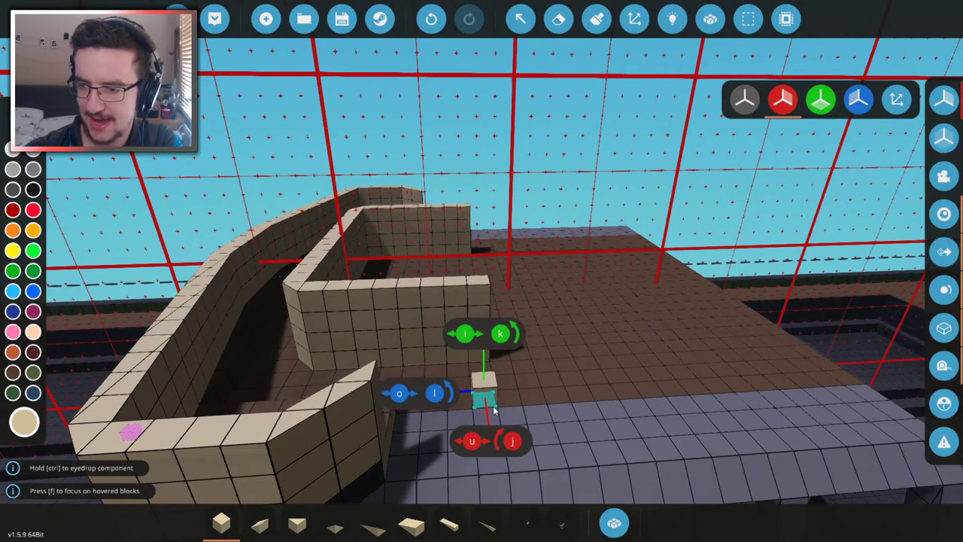
{"action": "left_click_drag", "start_coordinate": [495, 410], "coordinate": [366, 364]}
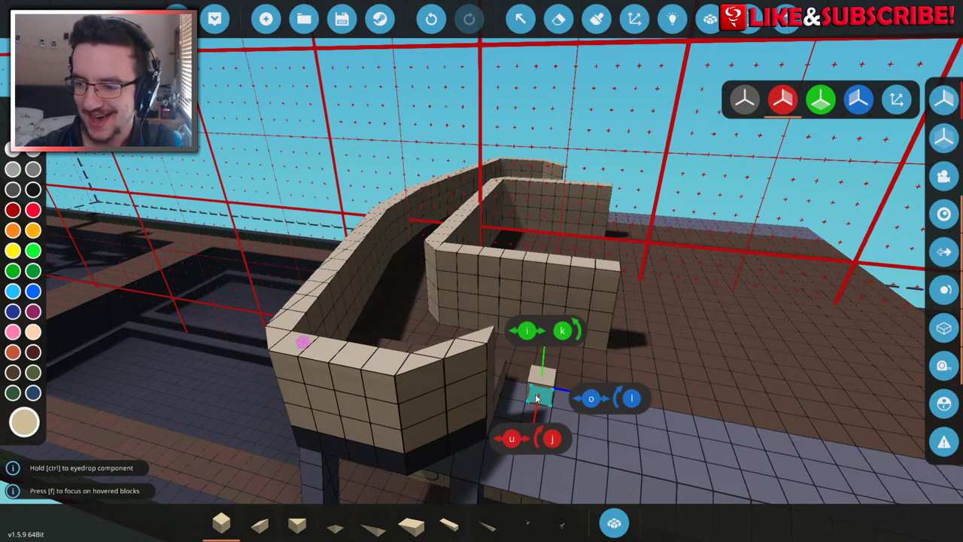
{"action": "key", "text": "d"}
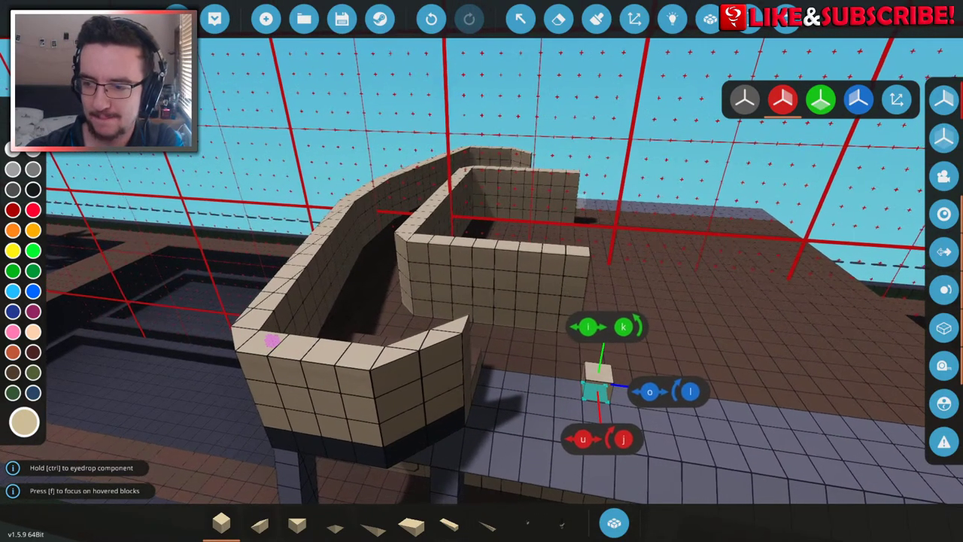
{"action": "key", "text": "s"}
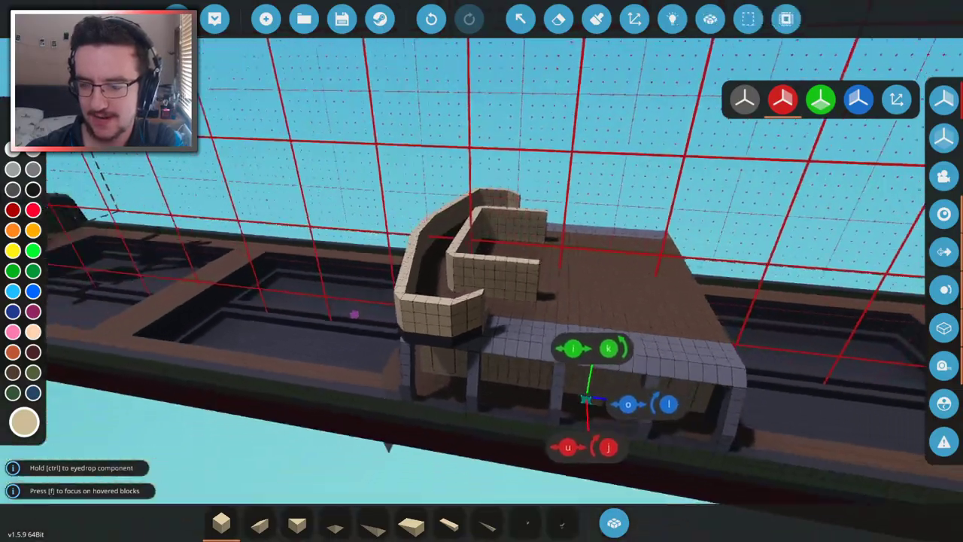
{"action": "key", "text": "a"}
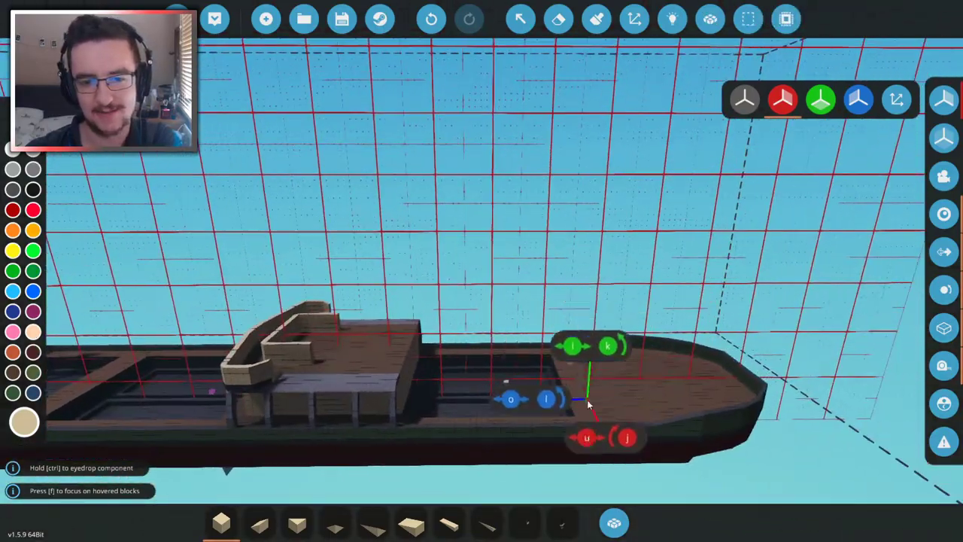
{"action": "key", "text": "w"}
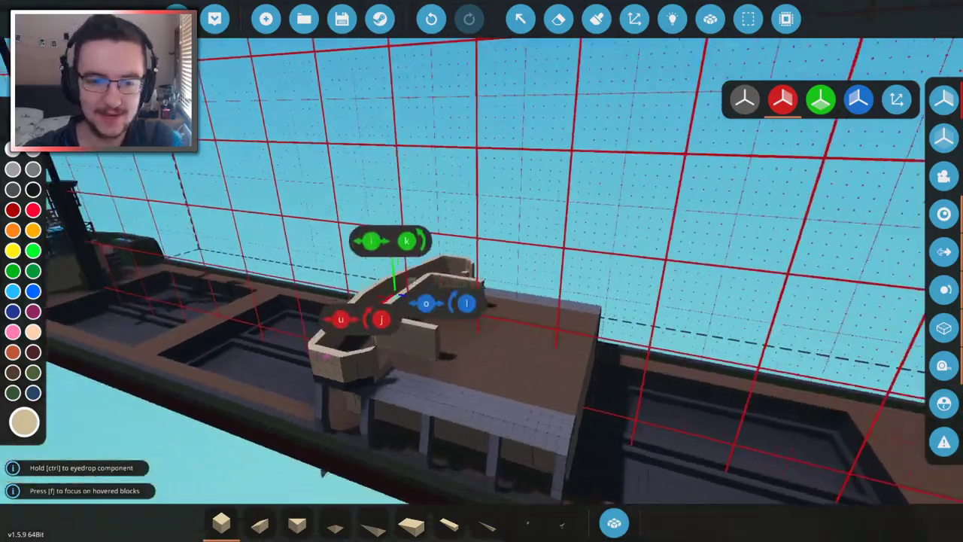
{"action": "key", "text": "w"}
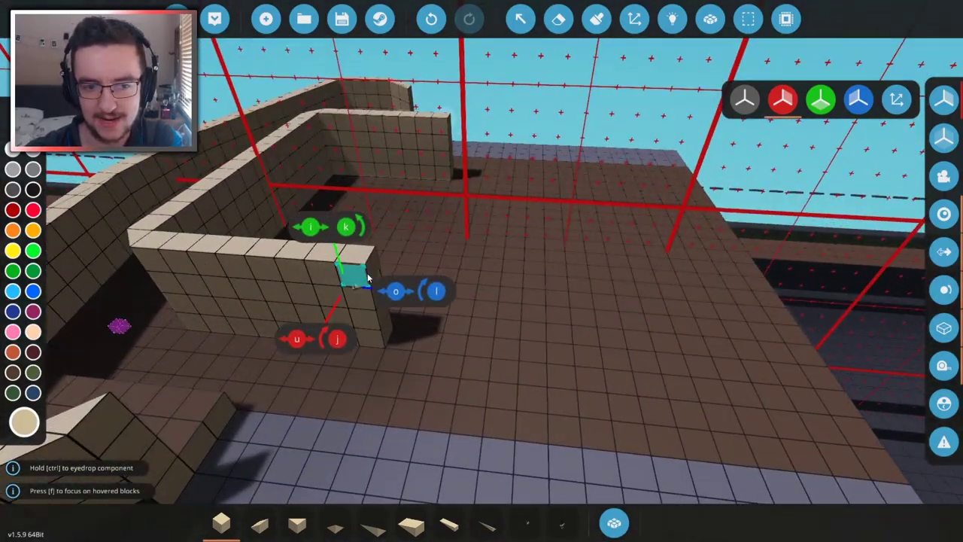
{"action": "key", "text": "s"}
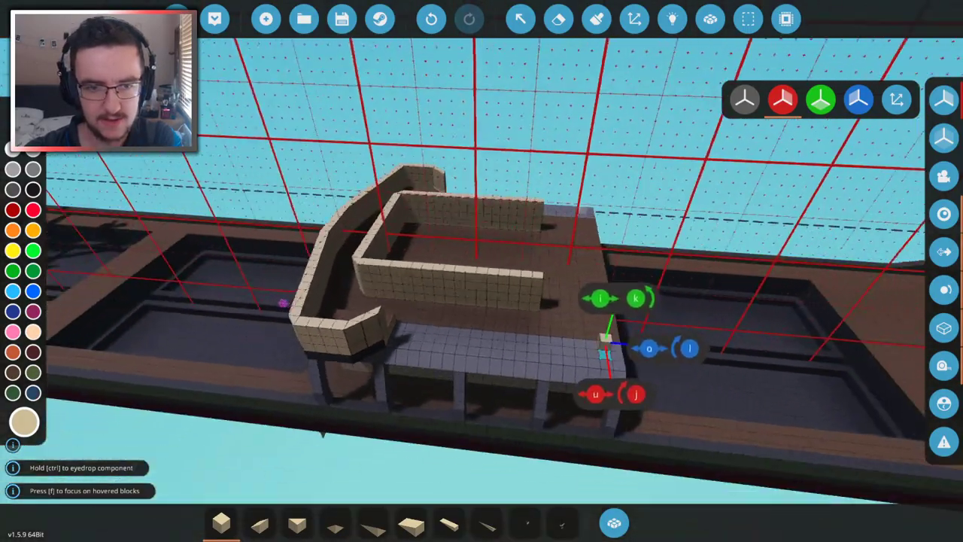
{"action": "key", "text": "w"}
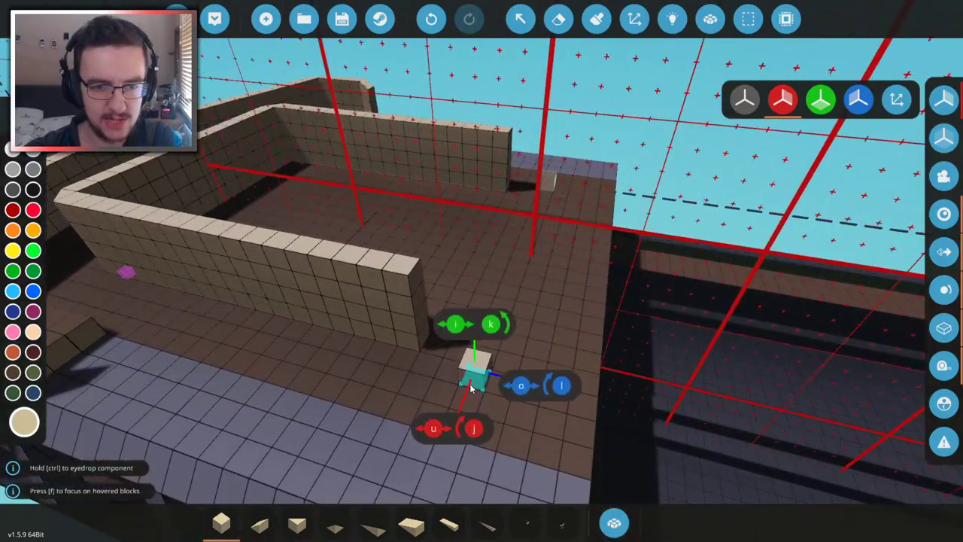
{"action": "key", "text": "s"}
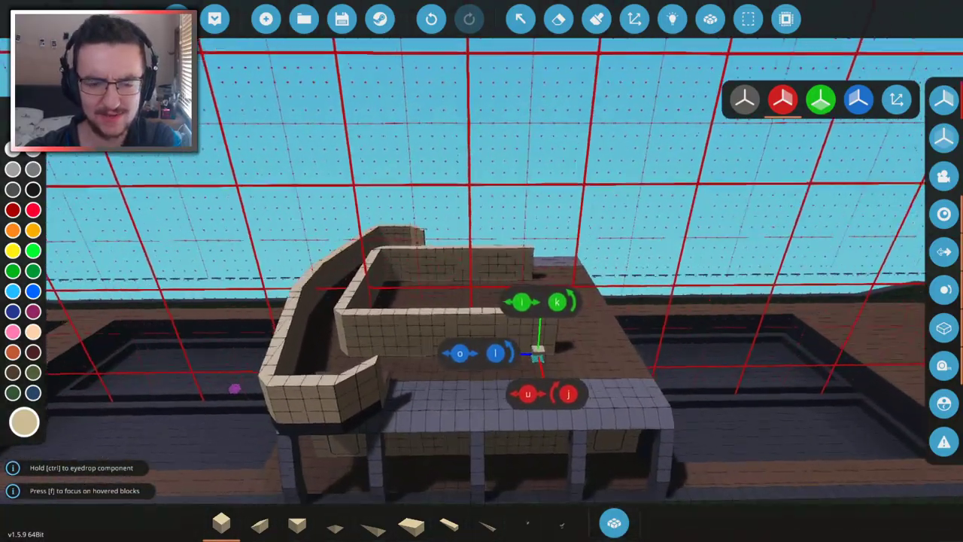
- Replace the sloped wedges at the raised wall's end with full-height beige blocks extending over the corner platform
{"action": "key", "text": "w"}
{"action": "key", "text": "w"}
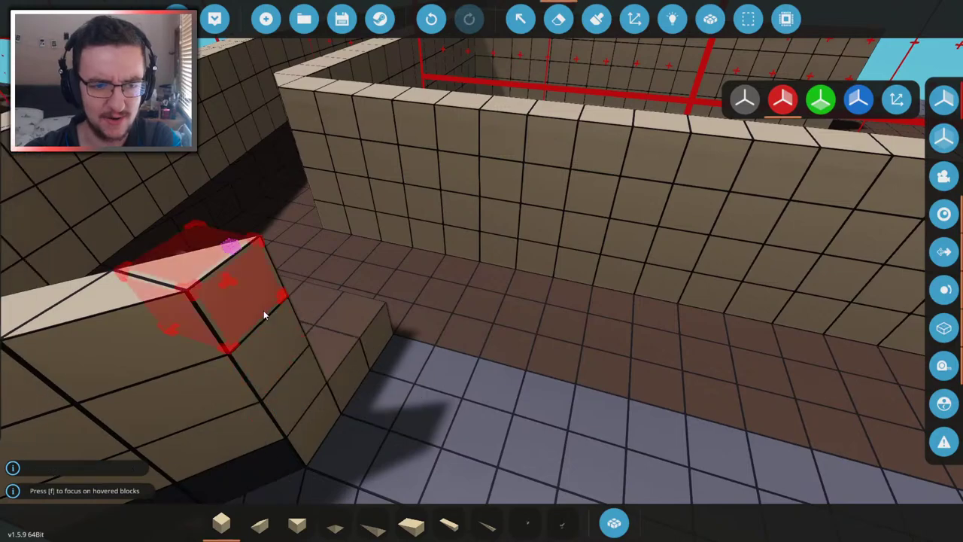
{"action": "left_click", "coordinate": [298, 370], "text": "ctrl"}
{"action": "key", "text": "s"}
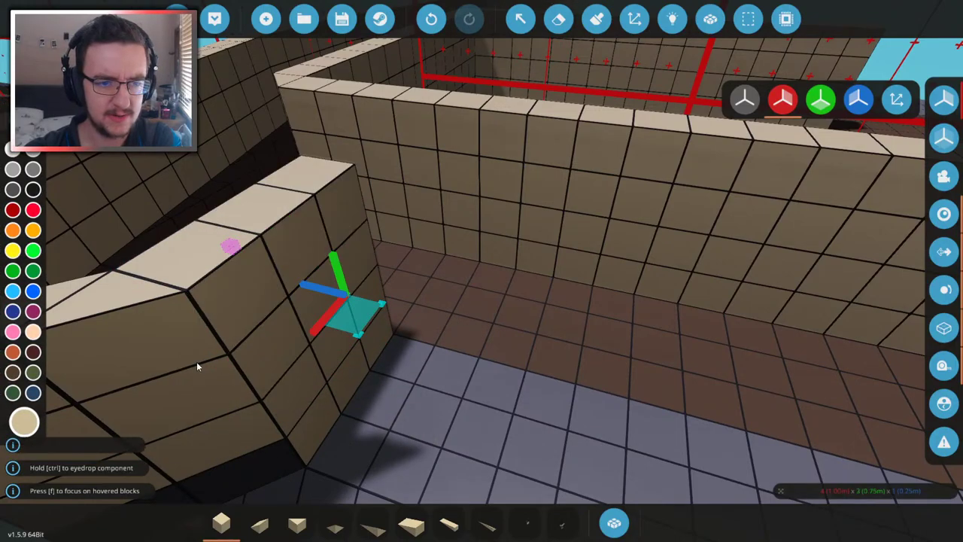
{"action": "key", "text": "s"}
{"action": "key", "text": "w"}
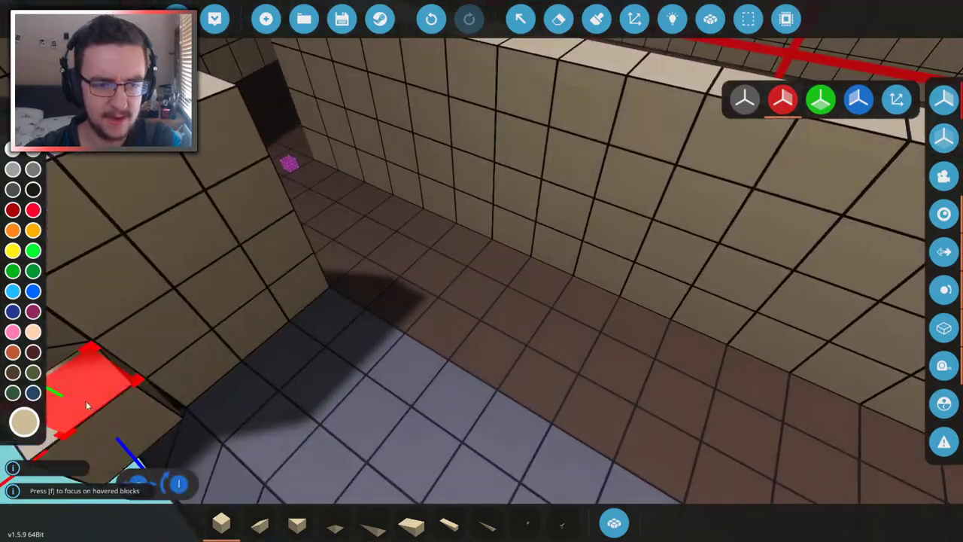
- Paint the bottom row of the raised wall's extended end dark grey to match the trim beneath the wall
{"action": "left_click", "coordinate": [596, 19]}
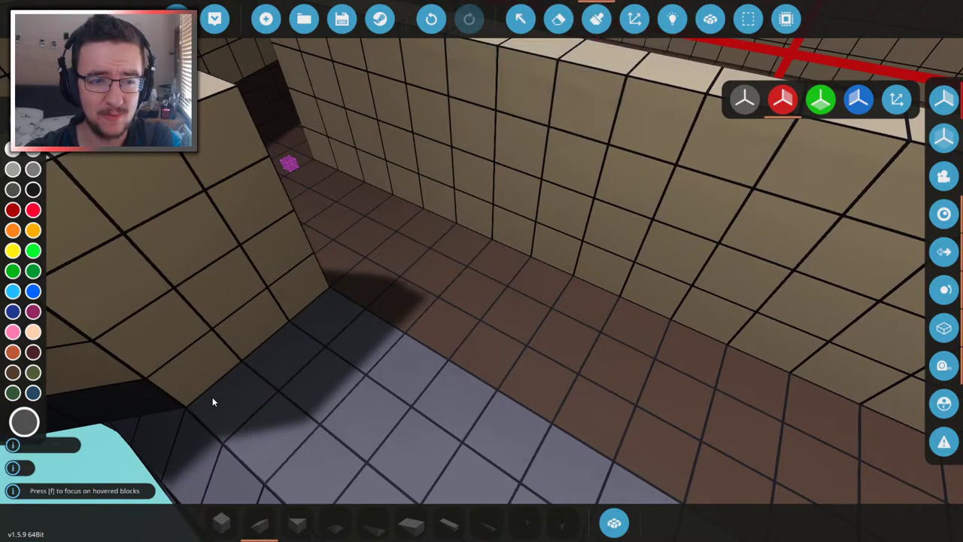
{"action": "left_click", "coordinate": [263, 286]}
{"action": "left_click", "coordinate": [295, 290]}
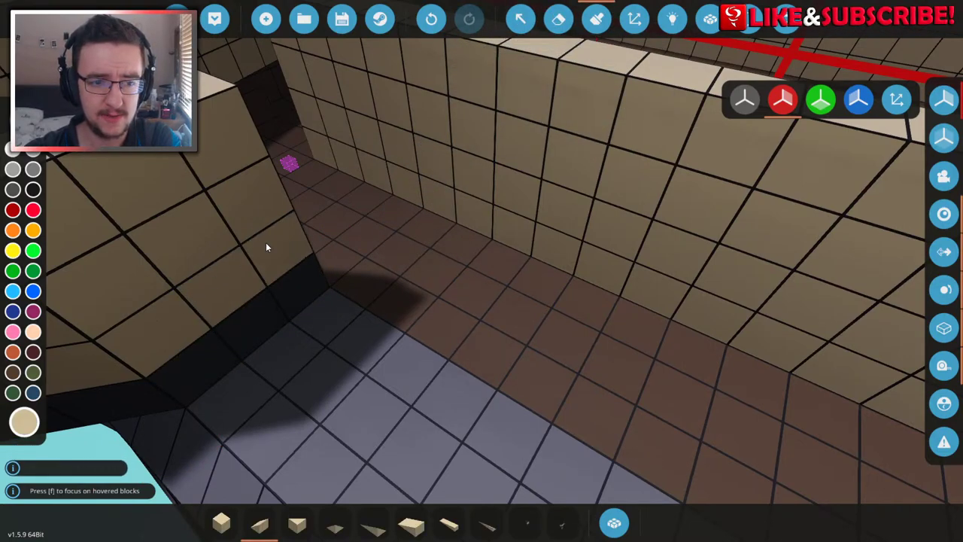
{"action": "scroll", "coordinate": [277, 304], "scroll_direction": "down", "scroll_amount": 10}
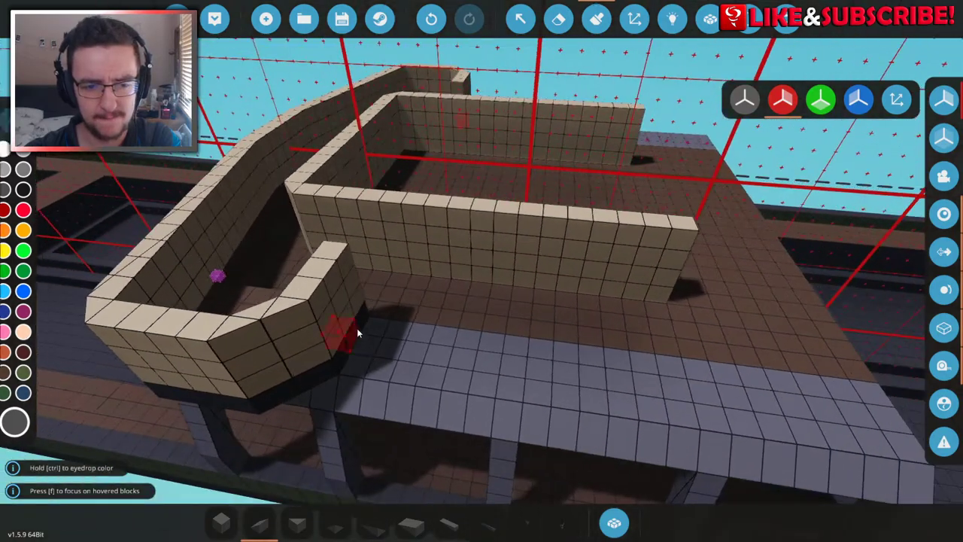
- Try to run a row of dark grey blocks from the raised wall's end along the roof edge
{"action": "left_click", "coordinate": [357, 328]}
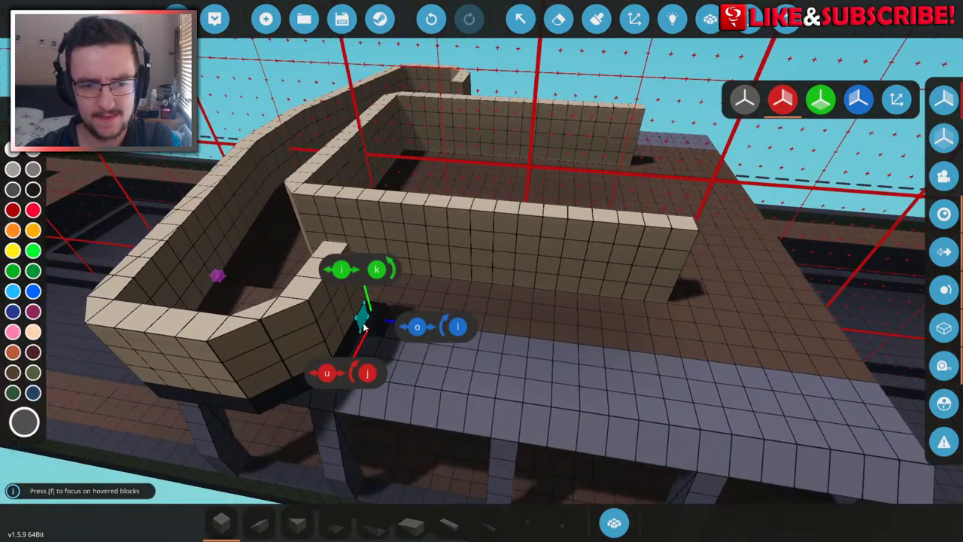
{"action": "left_click_drag", "start_coordinate": [364, 324], "coordinate": [710, 369]}
{"action": "key", "text": "f"}
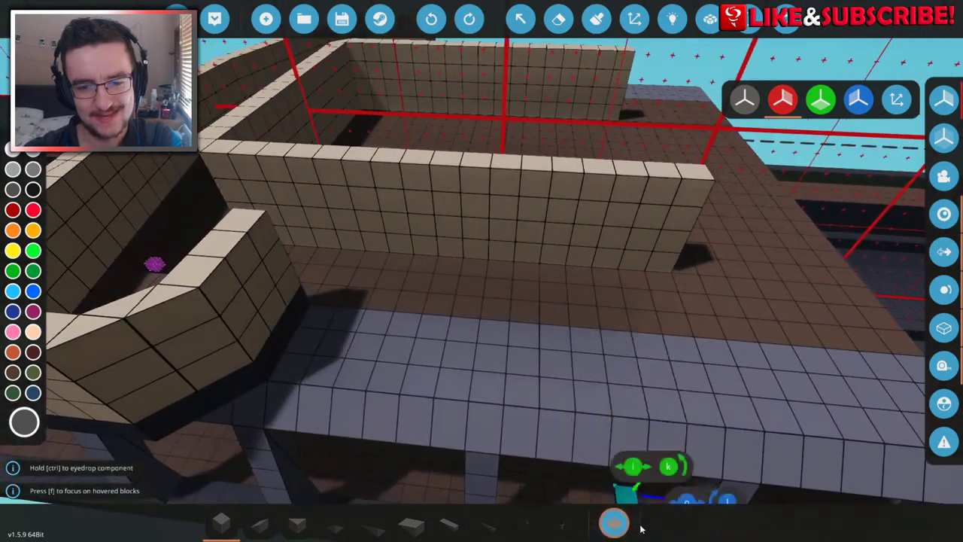
- Search the inventory for "rail" and run Railing Segment Extension pieces from the raised wall's end along the roof deck's side edge
{"action": "left_click", "coordinate": [614, 523]}
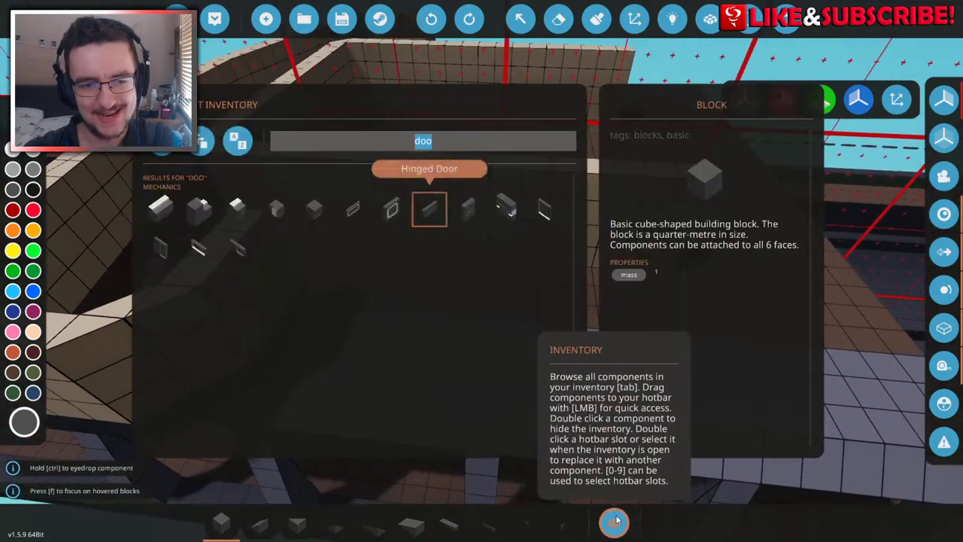
{"action": "key", "text": "BackSpace"}
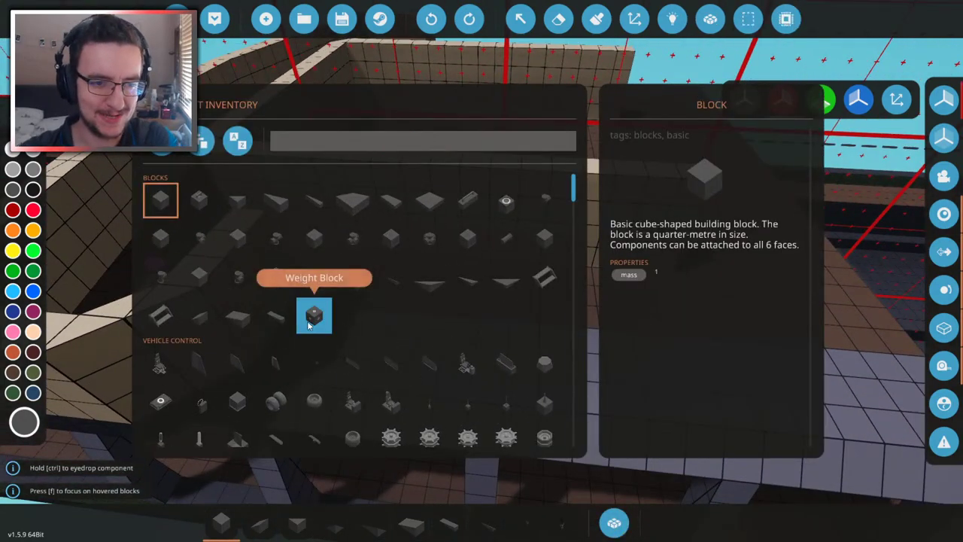
{"action": "type", "text": "rail"}
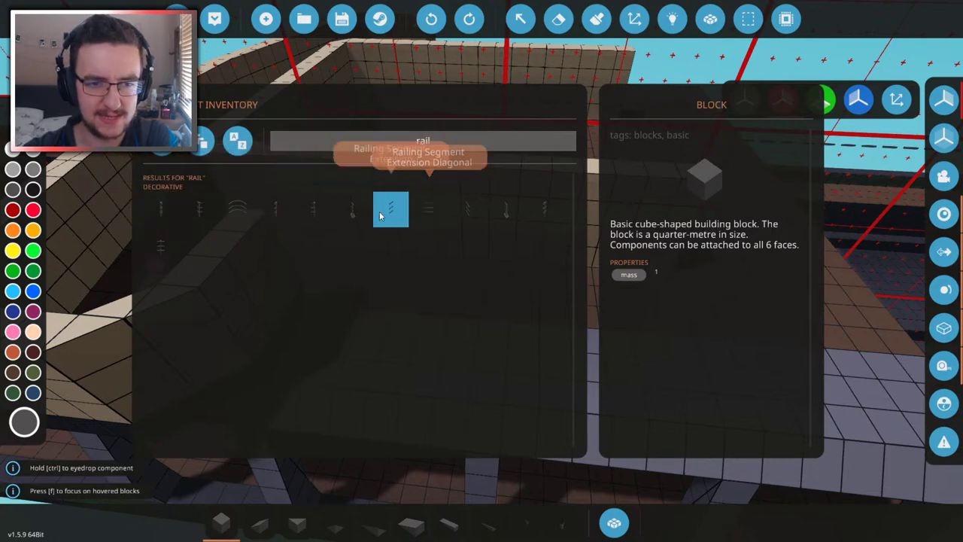
{"action": "left_click", "coordinate": [398, 216]}
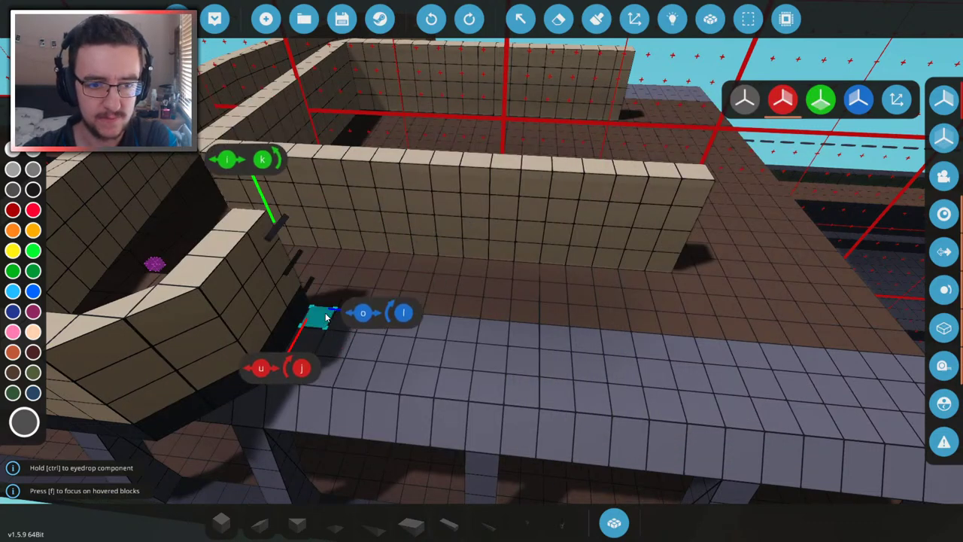
{"action": "key", "text": "d"}
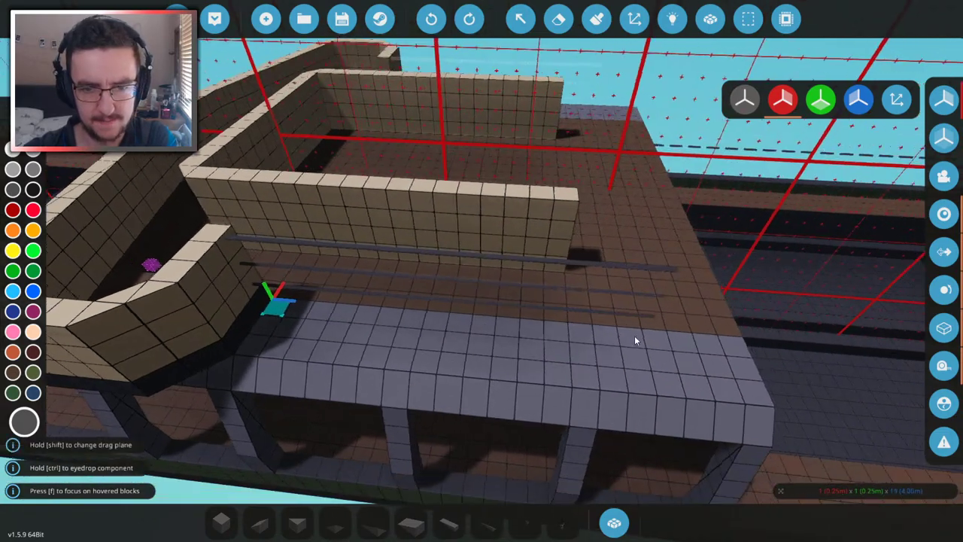
- Finish the railing at the roof deck's rear corner with a Railing Segment End piece
{"action": "key", "text": "q"}
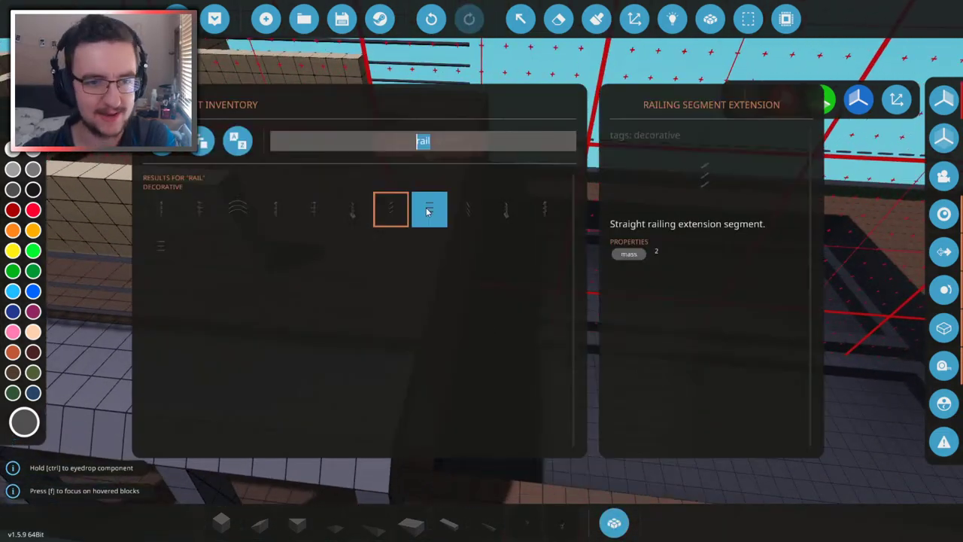
{"action": "left_click", "coordinate": [276, 210]}
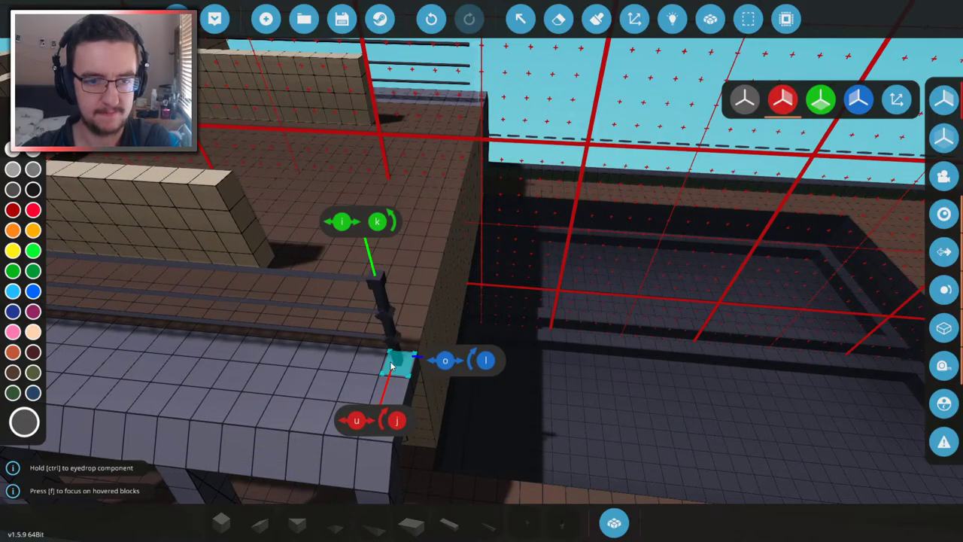
{"action": "key", "text": "s"}
{"action": "key", "text": "w"}
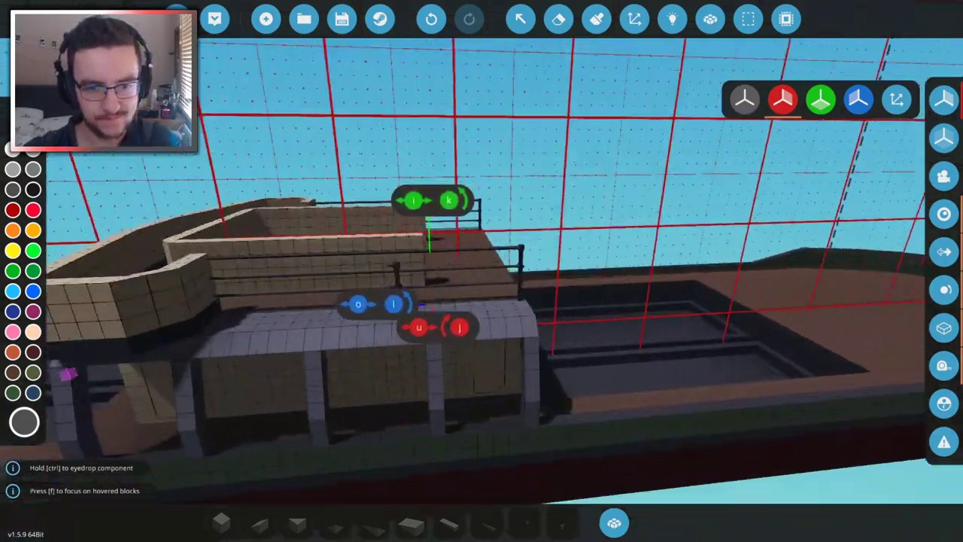
{"action": "key", "text": "w"}
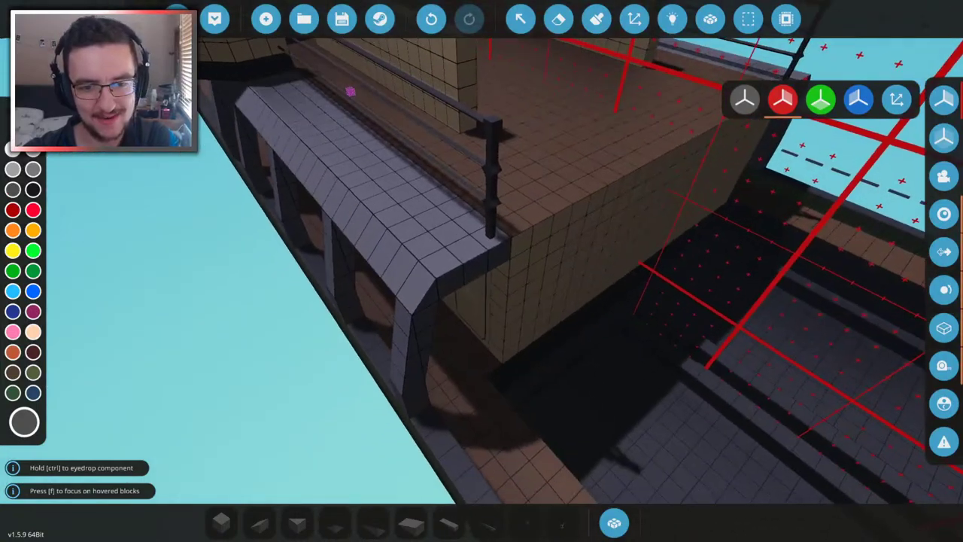
- Erase two single railing extension pieces along the roof edge, one near the raised wall and one near the rear end post
{"action": "key", "text": "s"}
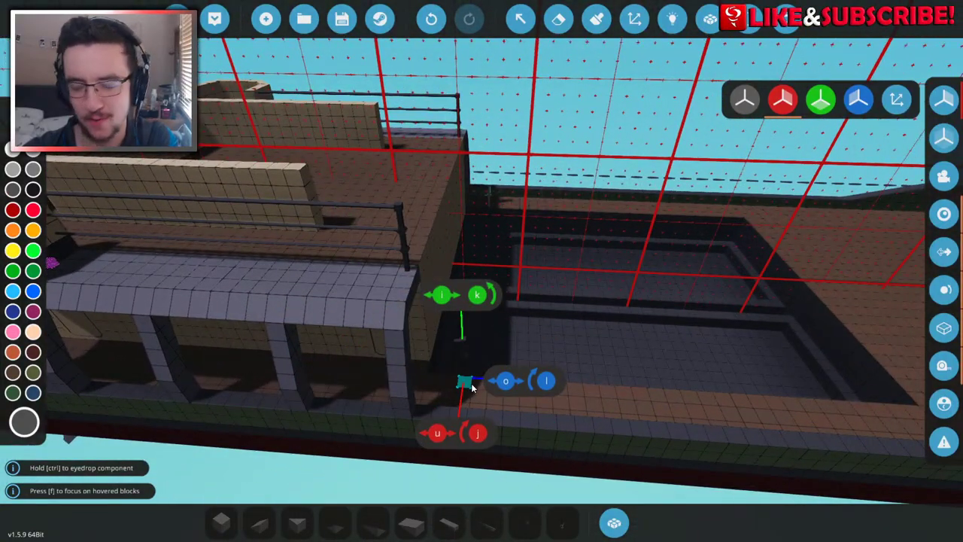
{"action": "key", "text": "w"}
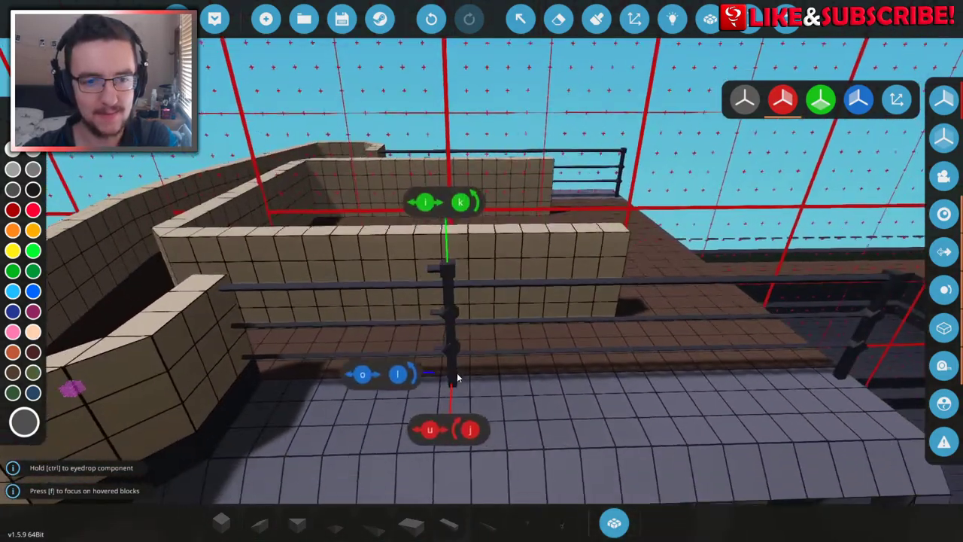
{"action": "key", "text": "2"}
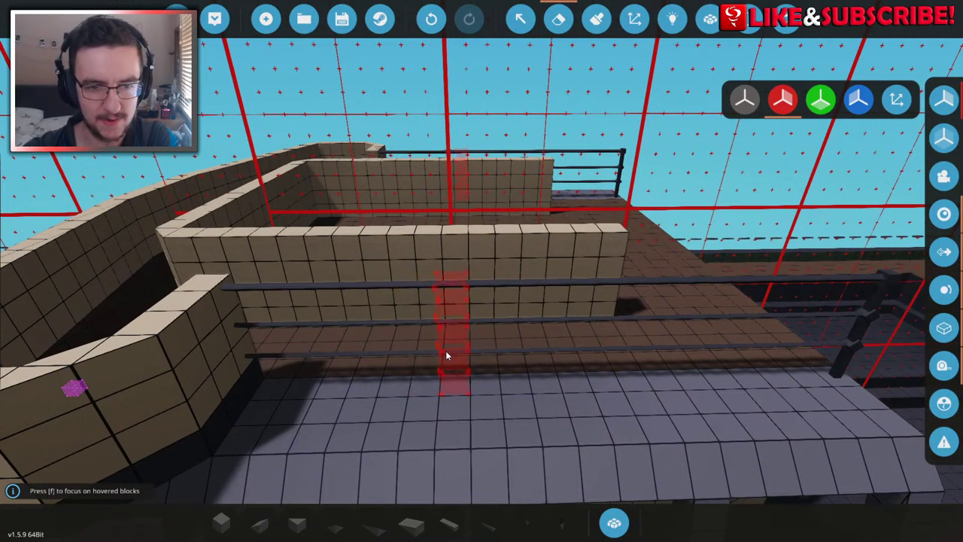
{"action": "key", "text": "d"}
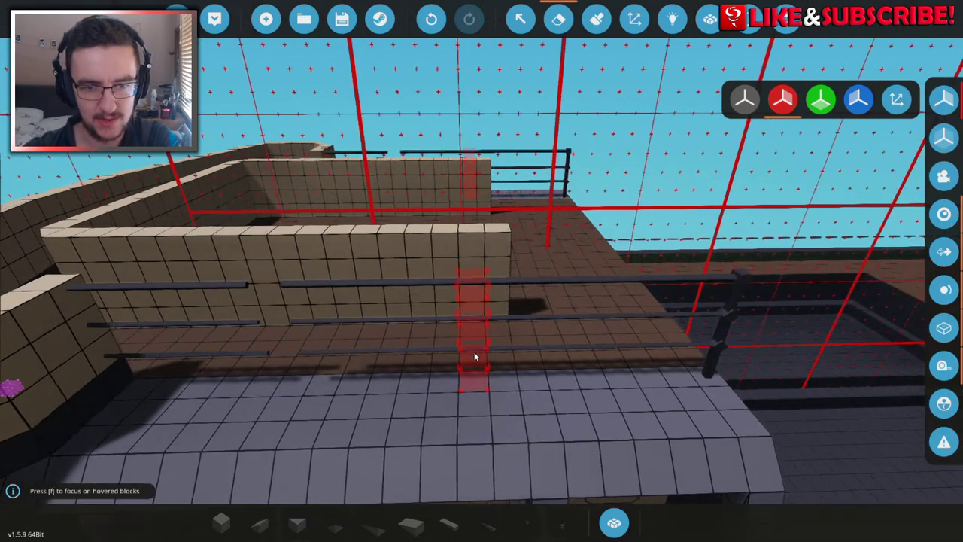
{"action": "key", "text": "d"}
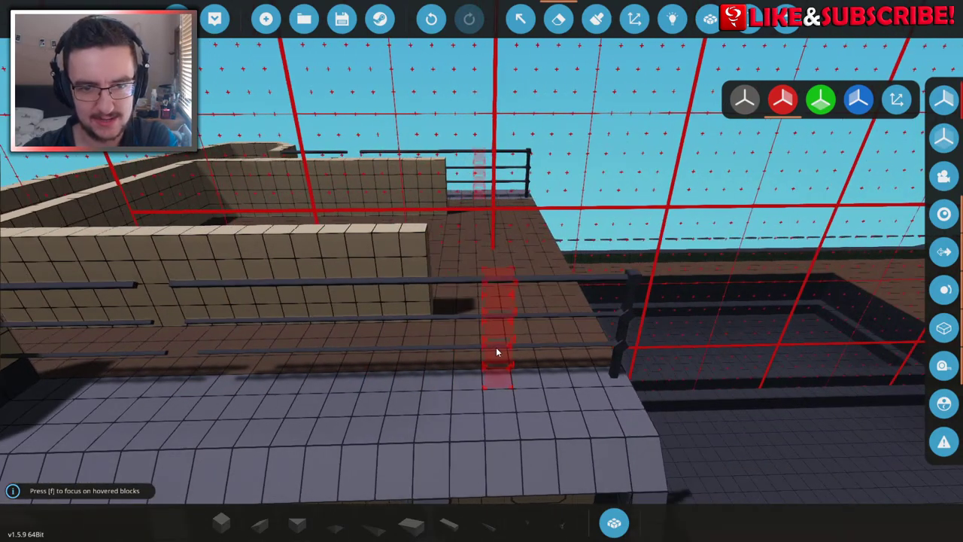
- Fill the railing gaps with Railing Segment Middle posts and replace the extension piece midway between them with another post
{"action": "left_click", "coordinate": [614, 522]}
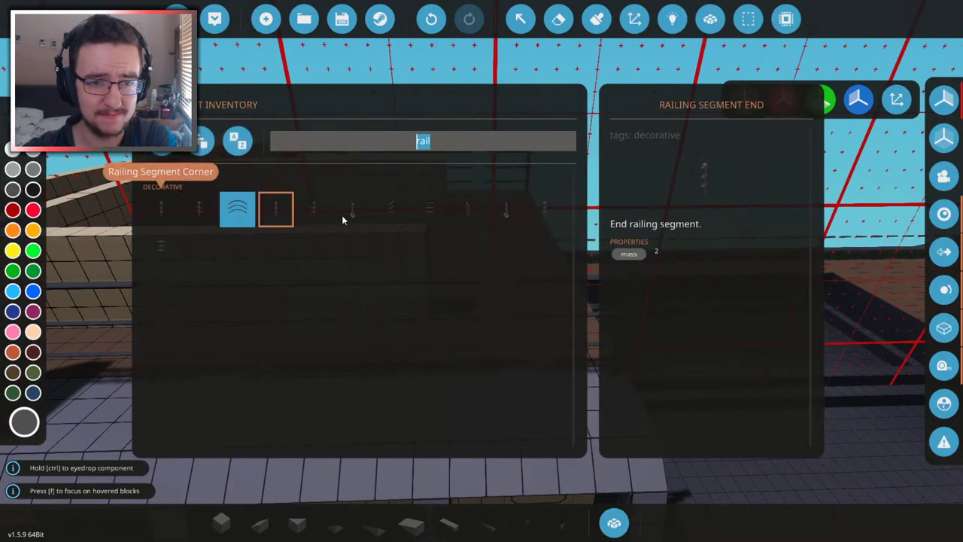
{"action": "left_click", "coordinate": [548, 216]}
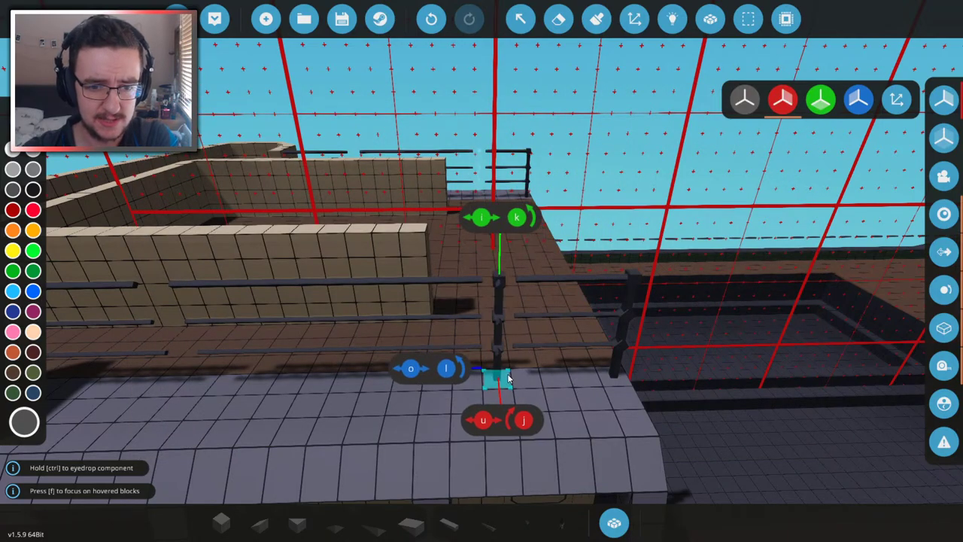
{"action": "key", "text": "a"}
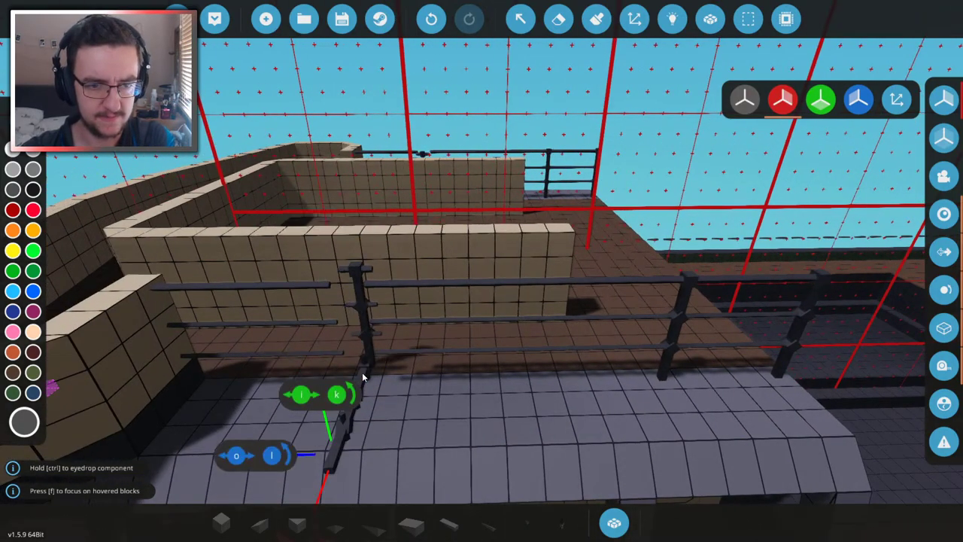
{"action": "key", "text": "ctrl+z"}
{"action": "key", "text": "d"}
{"action": "key", "text": "ctrl+y"}
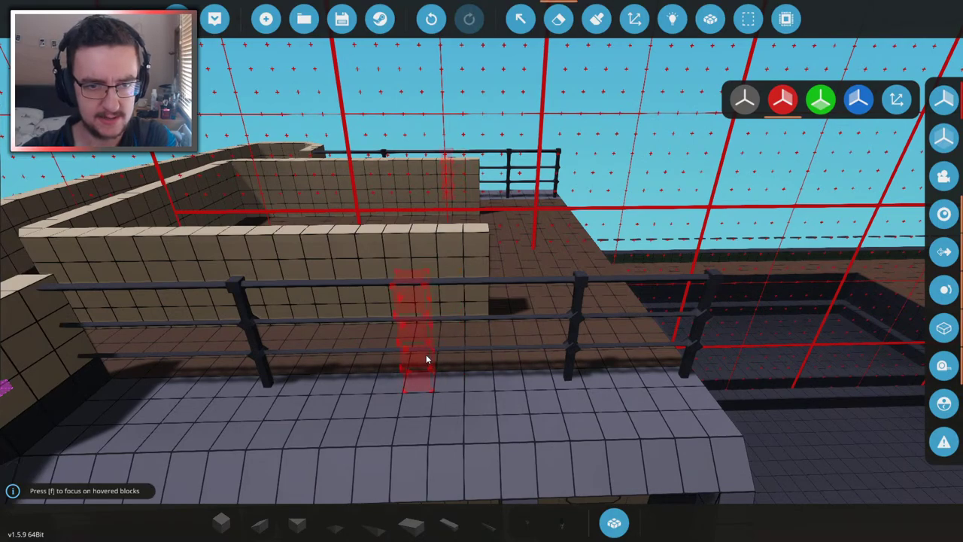
{"action": "key", "text": "s"}
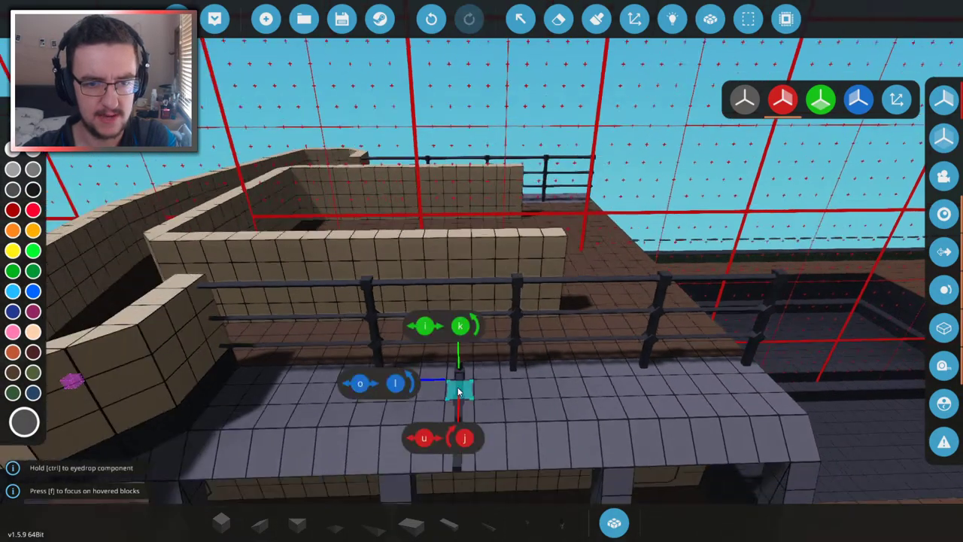
{"action": "key", "text": "s"}
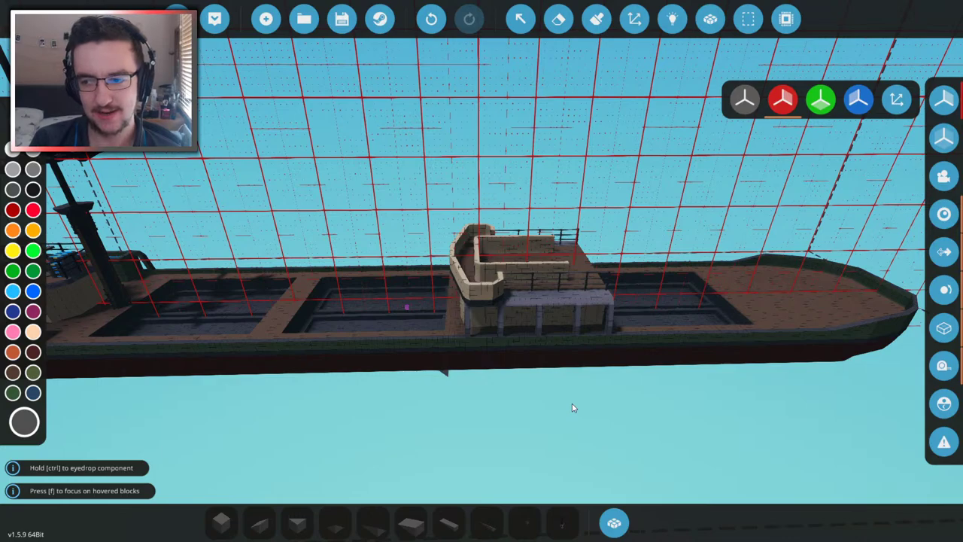
{"action": "scroll", "coordinate": [572, 407], "scroll_direction": "down", "scroll_amount": 3}
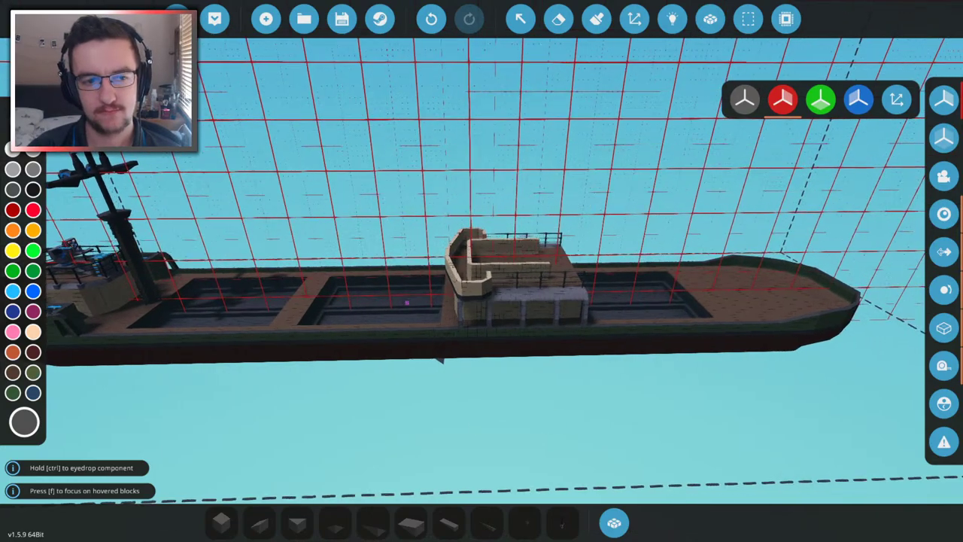
{"action": "key", "text": "w"}
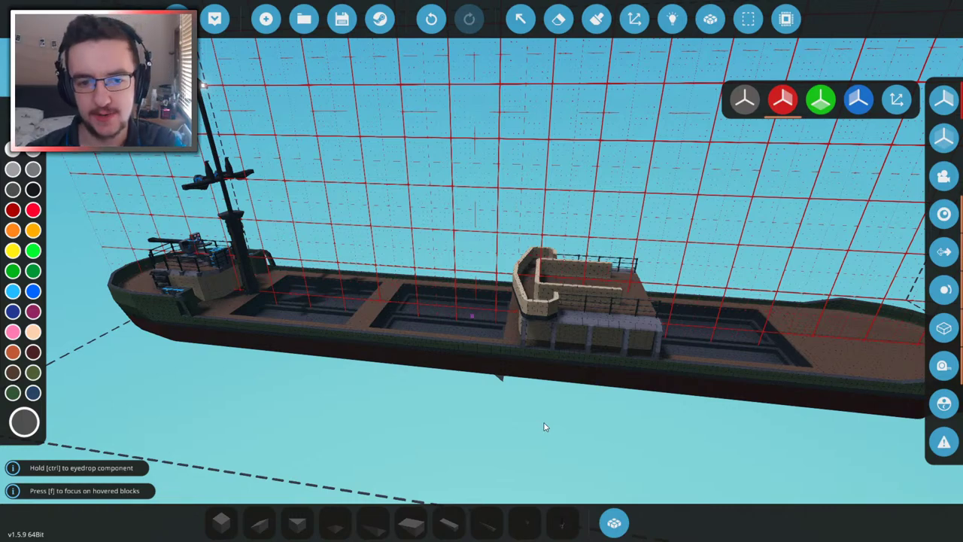
- Search the inventory for "piston" and place a Steam Piston (Medium) upright on the hull's edge beside the cargo hold
{"action": "left_click", "coordinate": [615, 520]}
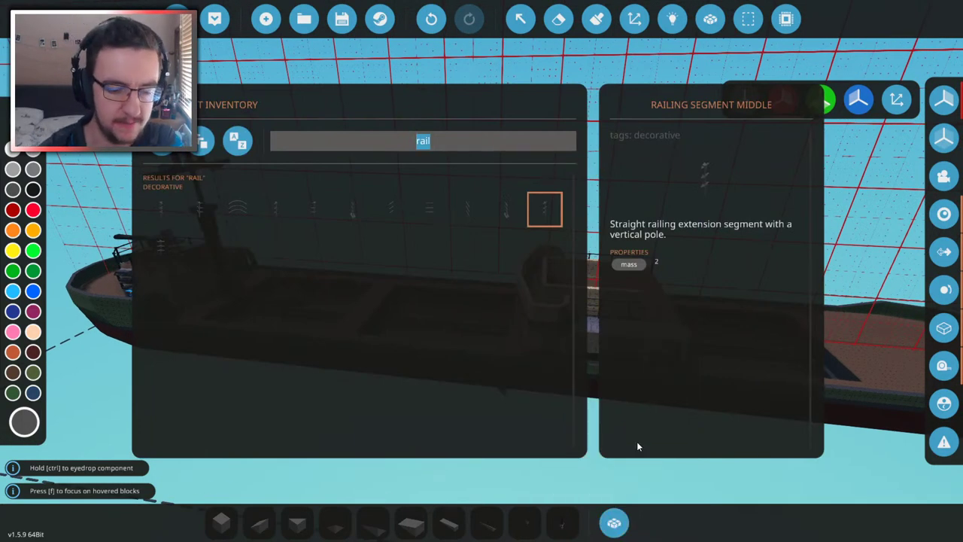
{"action": "type", "text": "piston"}
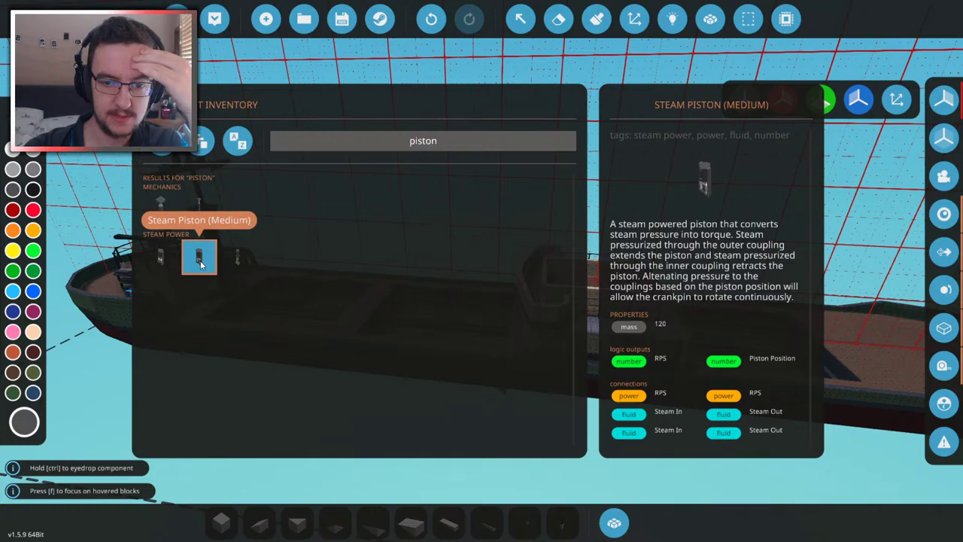
{"action": "left_click", "coordinate": [200, 260]}
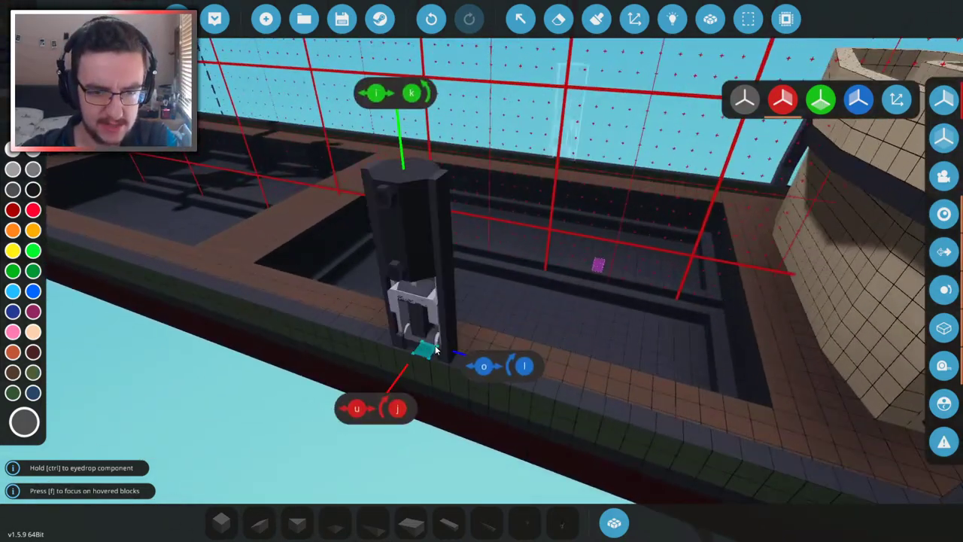
{"action": "left_click", "coordinate": [419, 323]}
{"action": "key", "text": "w"}
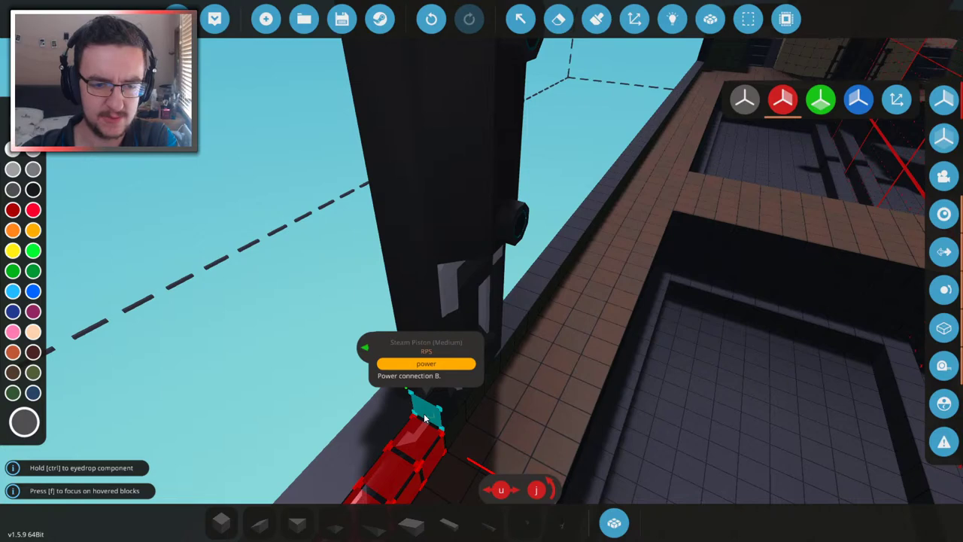
{"action": "key", "text": "w"}
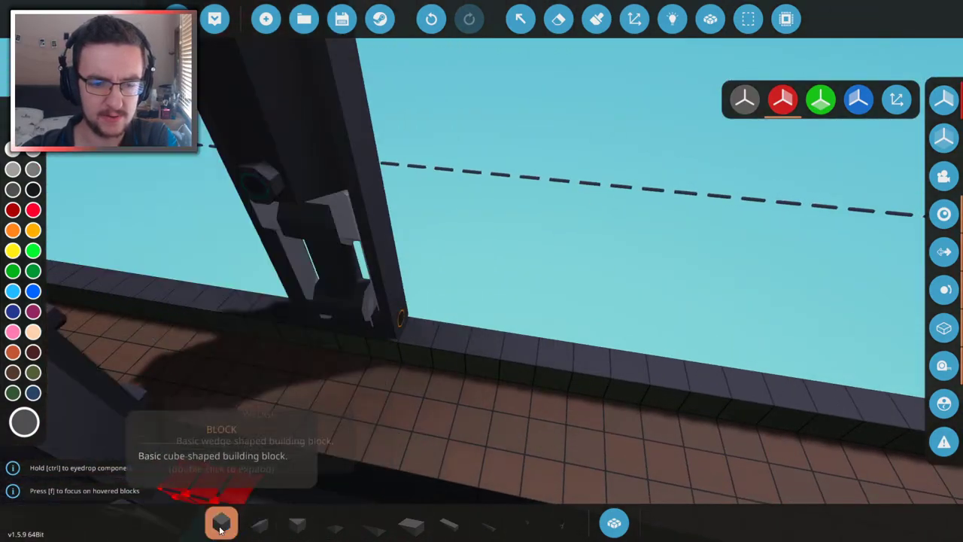
- Delete the medium steam piston from the hull's edge
{"action": "left_click", "coordinate": [221, 524]}
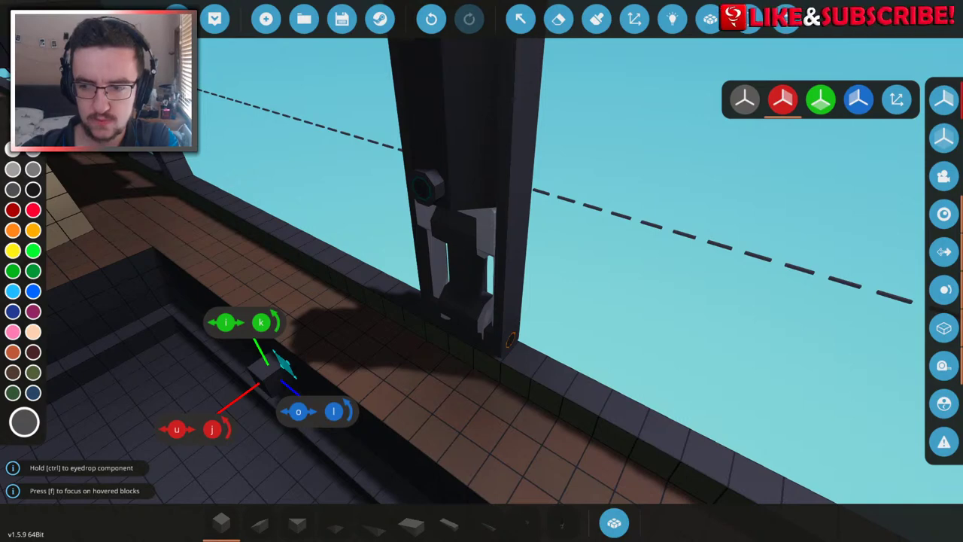
{"action": "key", "text": "s"}
{"action": "key", "text": "s"}
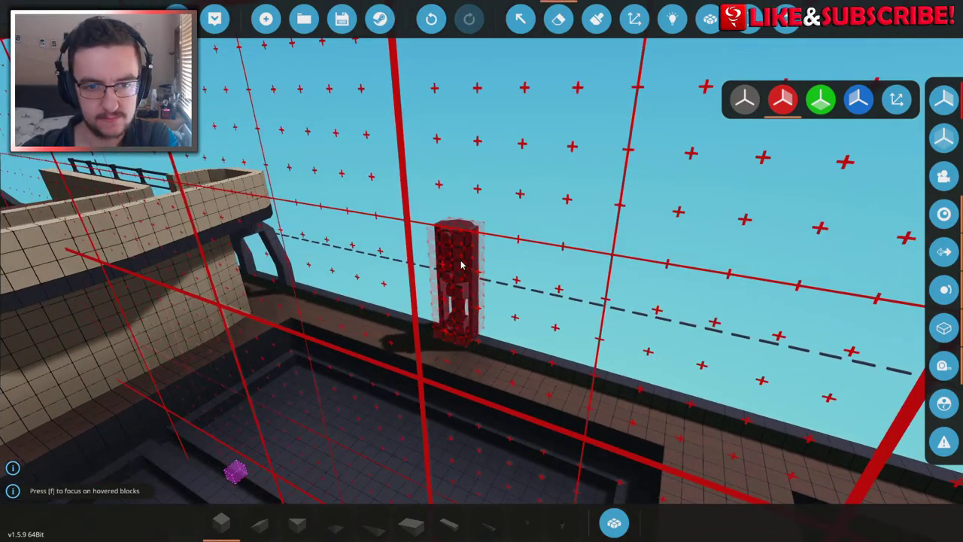
{"action": "key", "text": "w"}
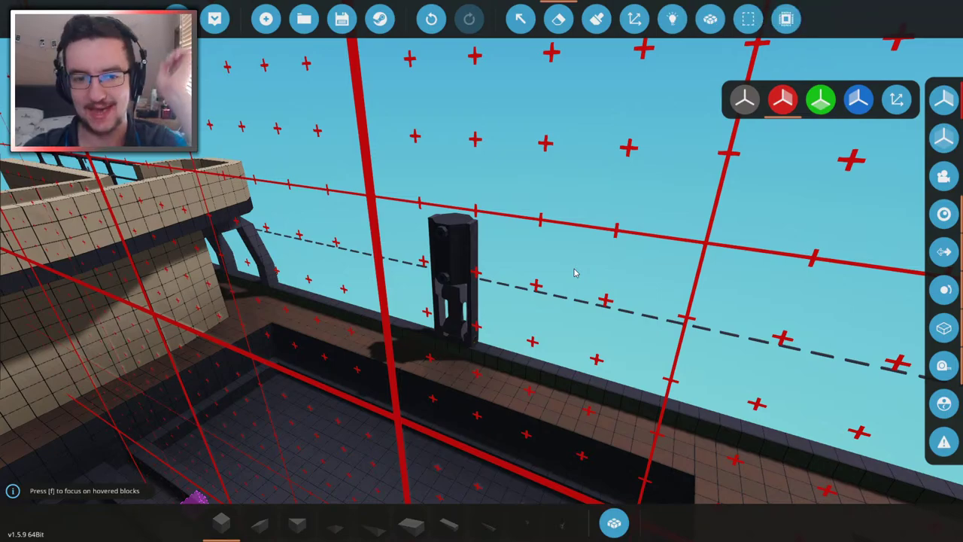
{"action": "left_click", "coordinate": [470, 270]}
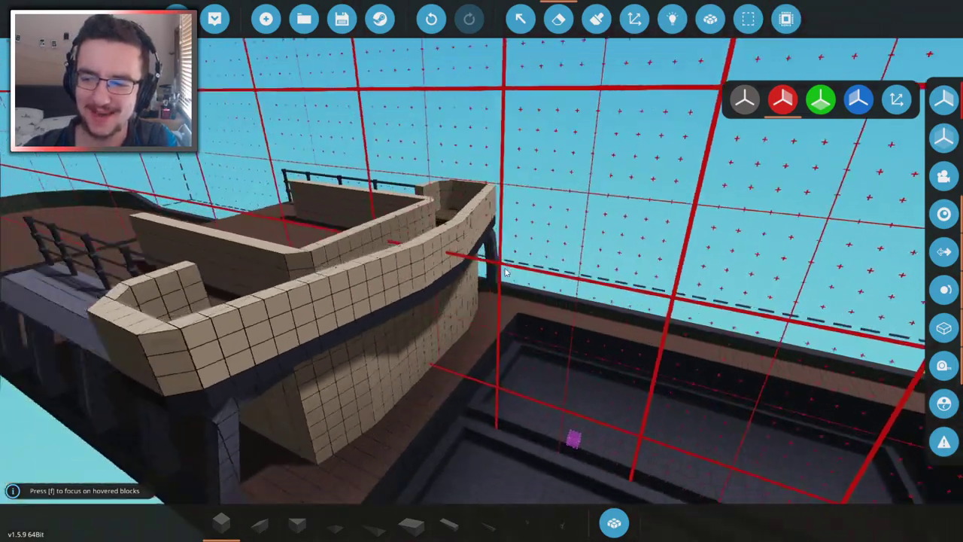
{"action": "key", "text": "s"}
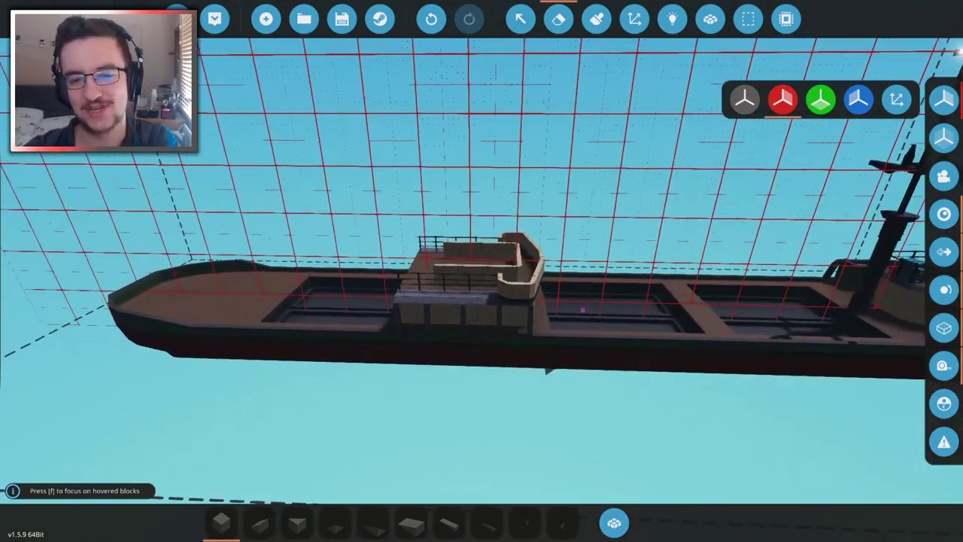
{"action": "key", "text": "d"}
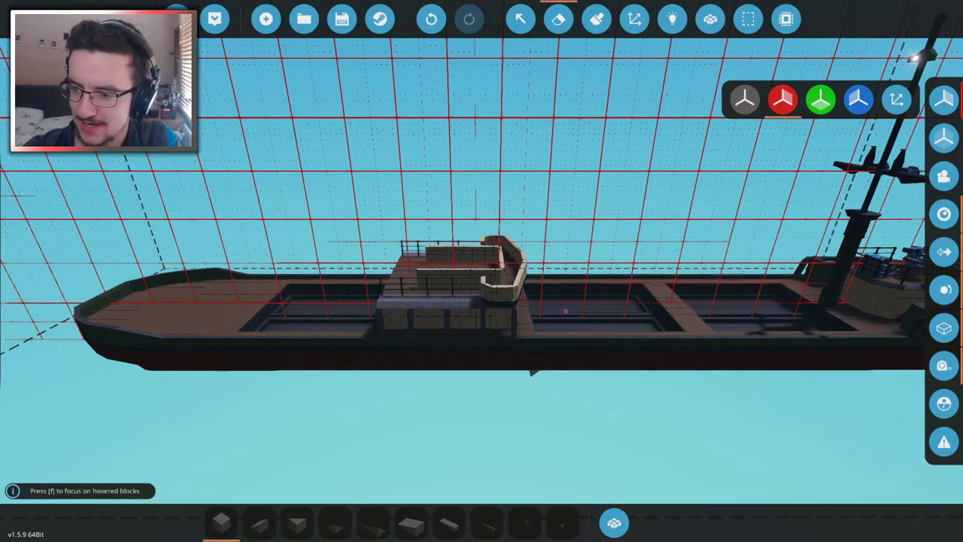
{"action": "key", "text": "w"}
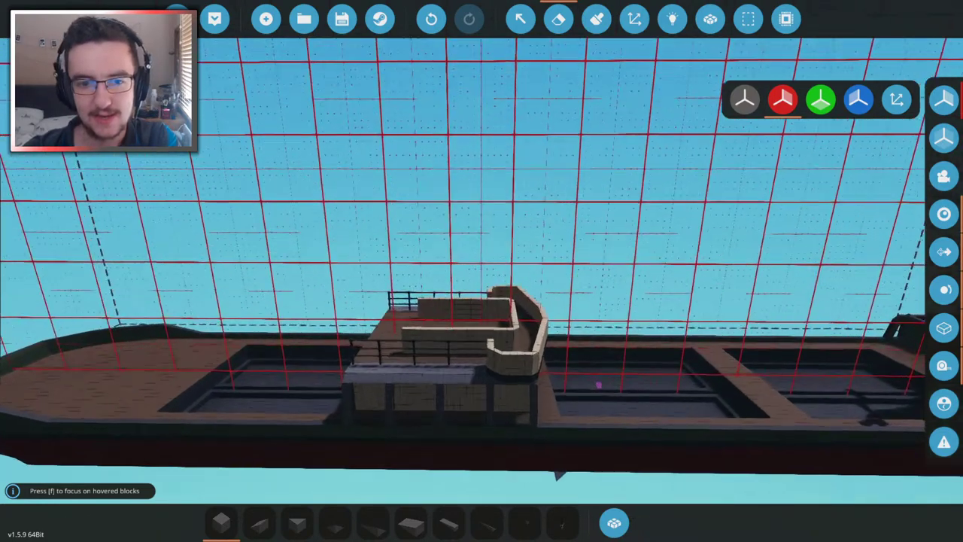
{"action": "key", "text": "w"}
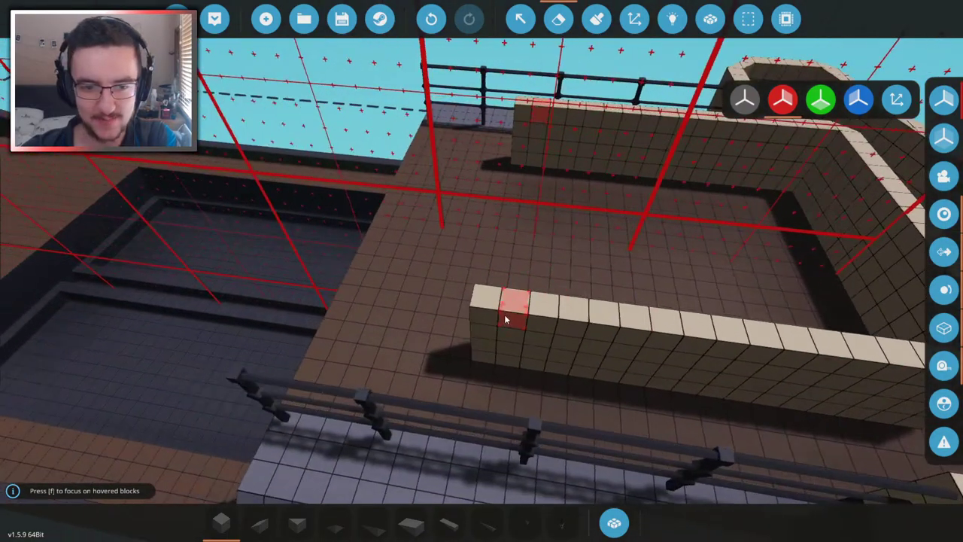
- Erase the rear end blocks of the inner cabin's side walls and build inward-angled wall sections there on both sides
{"action": "left_click", "coordinate": [493, 316]}
{"action": "key", "text": "f"}
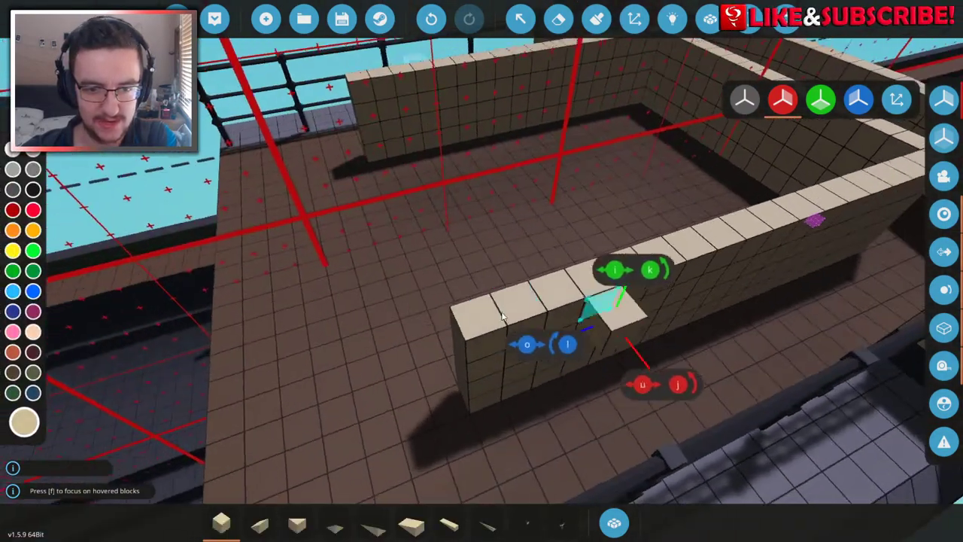
{"action": "left_click_drag", "start_coordinate": [499, 343], "coordinate": [259, 519]}
{"action": "mouse_move", "coordinate": [427, 427]}
{"action": "left_mouse_down"}
{"action": "mouse_move", "coordinate": [514, 388]}
{"action": "mouse_move", "coordinate": [533, 394]}
{"action": "mouse_move", "coordinate": [380, 378]}
{"action": "mouse_move", "coordinate": [442, 339]}
{"action": "mouse_move", "coordinate": [434, 297]}
{"action": "mouse_move", "coordinate": [683, 333]}
{"action": "mouse_move", "coordinate": [624, 344]}
{"action": "mouse_move", "coordinate": [516, 236]}
{"action": "mouse_move", "coordinate": [520, 314]}
{"action": "mouse_move", "coordinate": [467, 237]}
{"action": "mouse_move", "coordinate": [476, 307]}
{"action": "mouse_move", "coordinate": [494, 333]}
{"action": "mouse_move", "coordinate": [688, 333]}
{"action": "mouse_move", "coordinate": [805, 355]}
{"action": "mouse_move", "coordinate": [941, 253]}
{"action": "mouse_move", "coordinate": [483, 344]}
{"action": "mouse_move", "coordinate": [321, 334]}
{"action": "mouse_move", "coordinate": [542, 120]}
{"action": "left_mouse_up"}
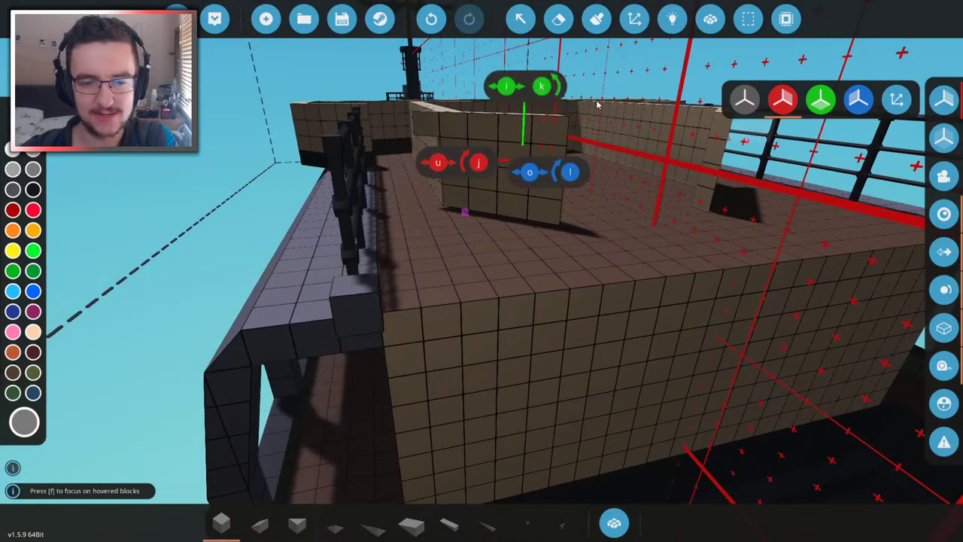
- Paint the vertical corner columns of the lower superstructure dark grey
{"action": "left_click", "coordinate": [597, 19]}
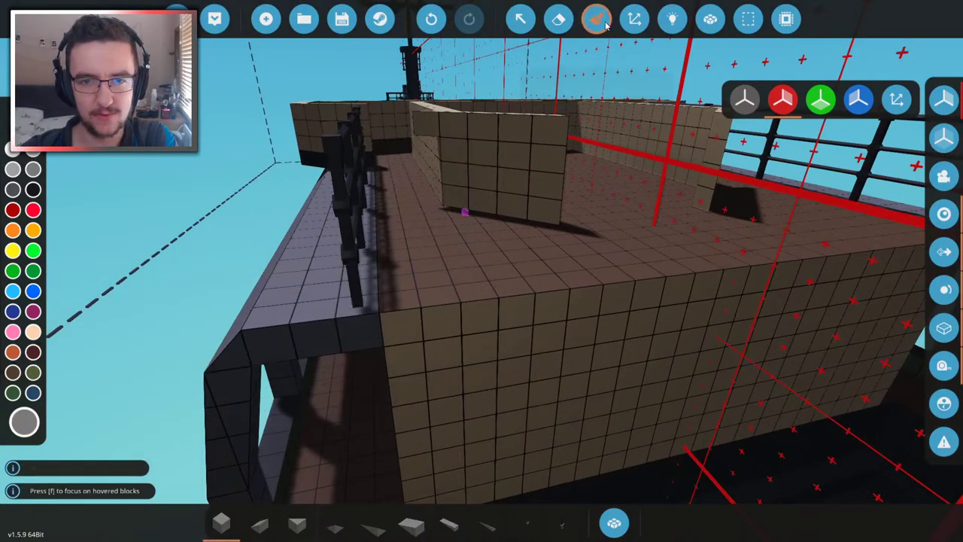
{"action": "left_click", "coordinate": [13, 190]}
{"action": "mouse_move", "coordinate": [383, 316]}
{"action": "left_mouse_down"}
{"action": "mouse_move", "coordinate": [563, 316]}
{"action": "mouse_move", "coordinate": [758, 285]}
{"action": "mouse_move", "coordinate": [480, 187]}
{"action": "mouse_move", "coordinate": [484, 380]}
{"action": "left_mouse_up"}
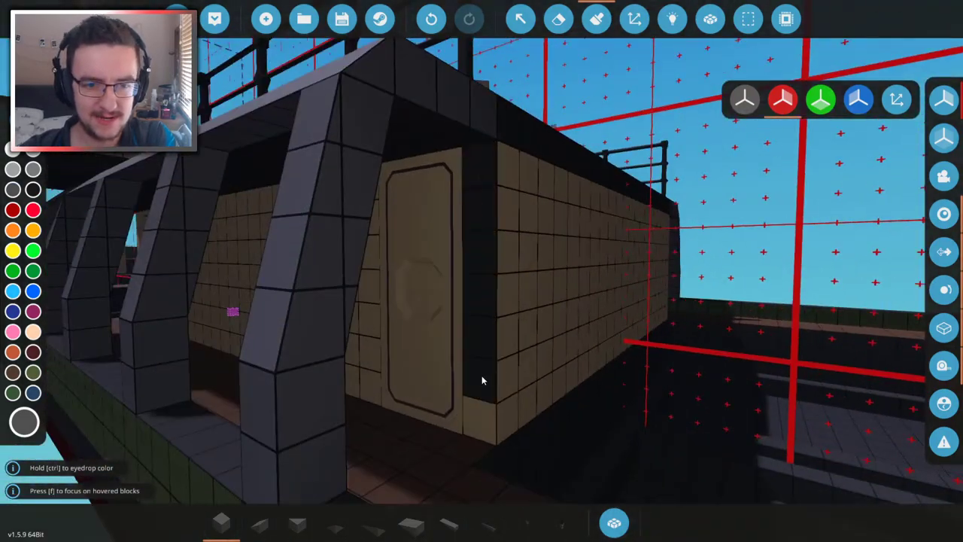
{"action": "mouse_move", "coordinate": [513, 198]}
{"action": "left_mouse_down"}
{"action": "mouse_move", "coordinate": [505, 267]}
{"action": "mouse_move", "coordinate": [504, 182]}
{"action": "mouse_move", "coordinate": [490, 348]}
{"action": "mouse_move", "coordinate": [503, 359]}
{"action": "mouse_move", "coordinate": [474, 410]}
{"action": "mouse_move", "coordinate": [457, 104]}
{"action": "mouse_move", "coordinate": [513, 194]}
{"action": "mouse_move", "coordinate": [329, 427]}
{"action": "mouse_move", "coordinate": [524, 213]}
{"action": "mouse_move", "coordinate": [462, 200]}
{"action": "left_mouse_up"}
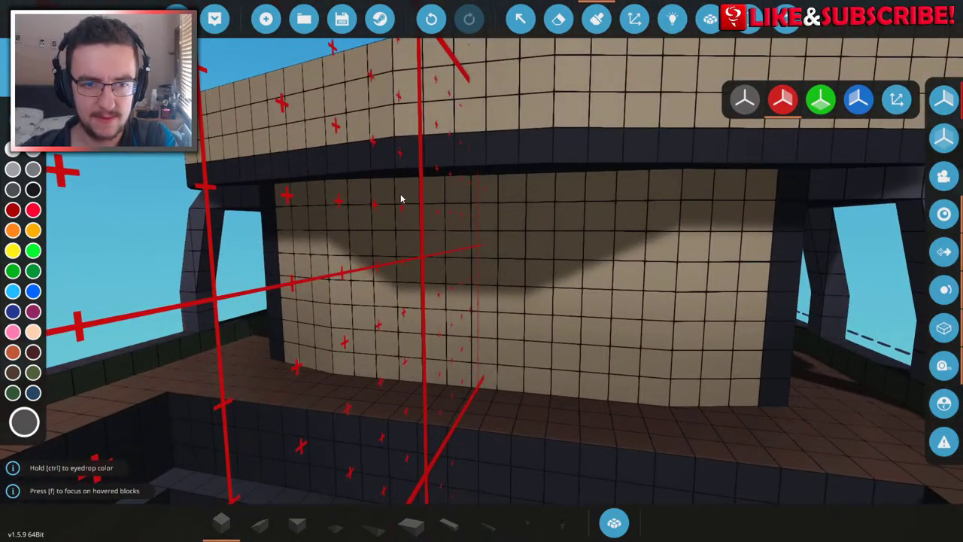
- Paint dark grey vertical columns down the lower superstructure's side wall between the doors, reaching the deck
{"action": "mouse_move", "coordinate": [390, 192]}
{"action": "left_mouse_down"}
{"action": "mouse_move", "coordinate": [395, 380]}
{"action": "mouse_move", "coordinate": [532, 357]}
{"action": "mouse_move", "coordinate": [576, 376]}
{"action": "mouse_move", "coordinate": [497, 286]}
{"action": "mouse_move", "coordinate": [447, 361]}
{"action": "left_mouse_up"}
{"action": "left_click_drag", "start_coordinate": [468, 314], "coordinate": [462, 399]}
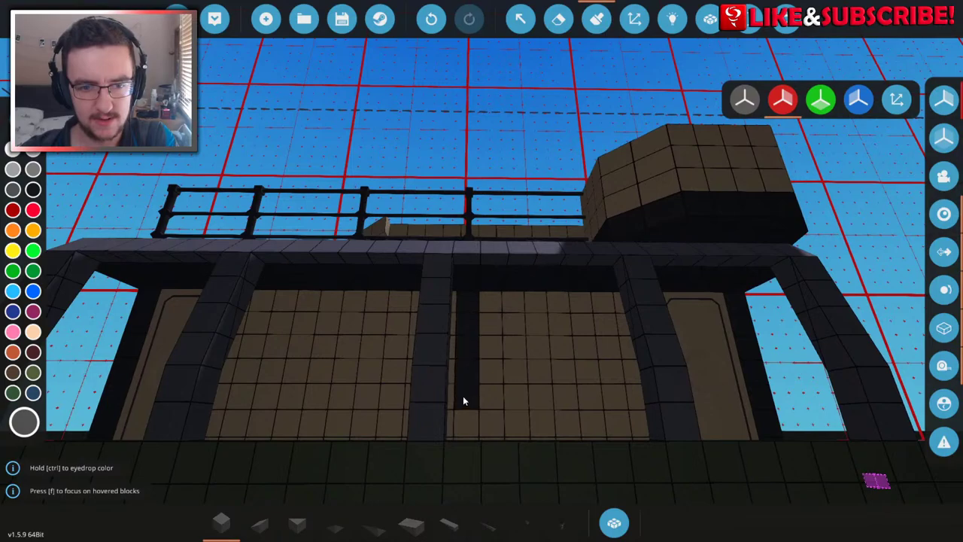
{"action": "scroll", "coordinate": [459, 388], "scroll_direction": "up", "scroll_amount": 5}
{"action": "scroll", "coordinate": [456, 373], "scroll_direction": "down", "scroll_amount": 5}
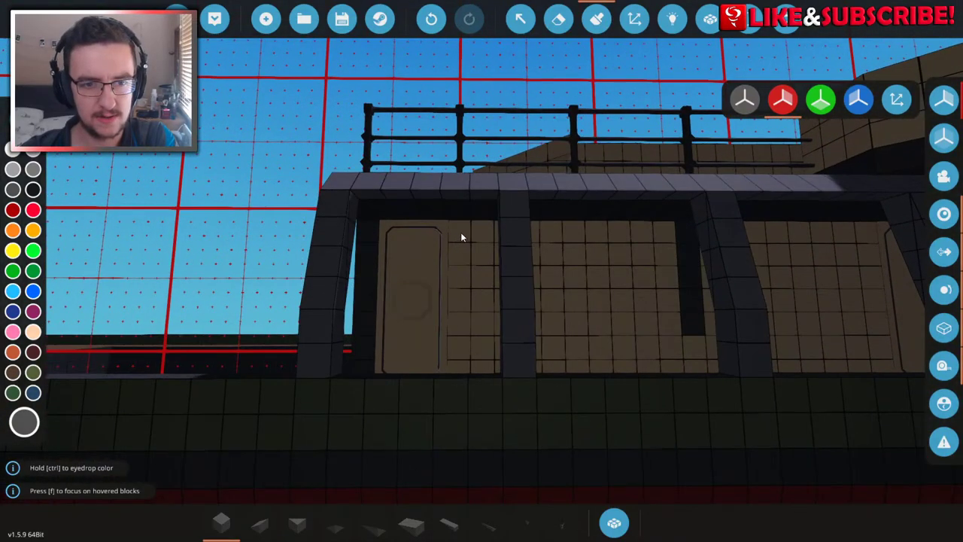
{"action": "scroll", "coordinate": [461, 232], "scroll_direction": "up", "scroll_amount": 1}
{"action": "scroll", "coordinate": [462, 324], "scroll_direction": "up", "scroll_amount": 5}
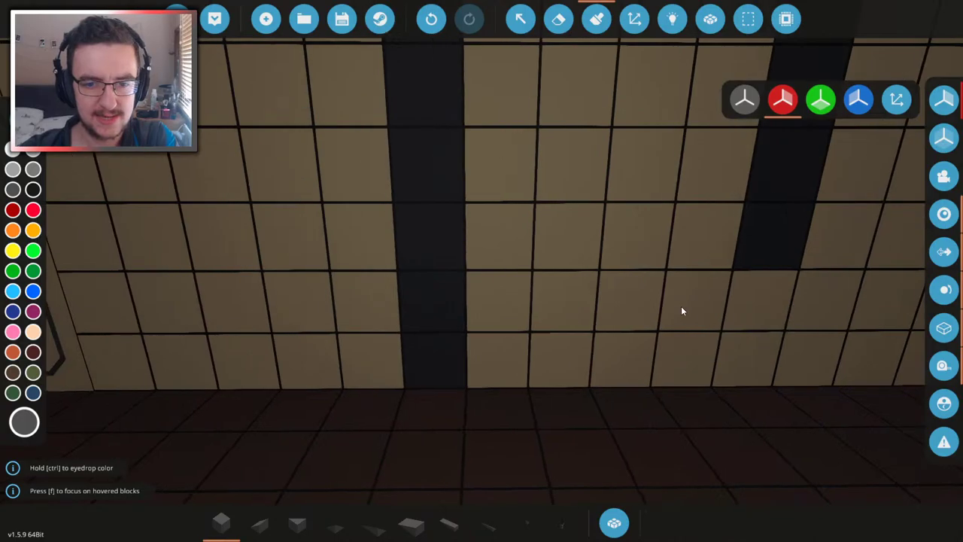
{"action": "left_click", "coordinate": [732, 348]}
{"action": "scroll", "coordinate": [732, 348], "scroll_direction": "down", "scroll_amount": 5}
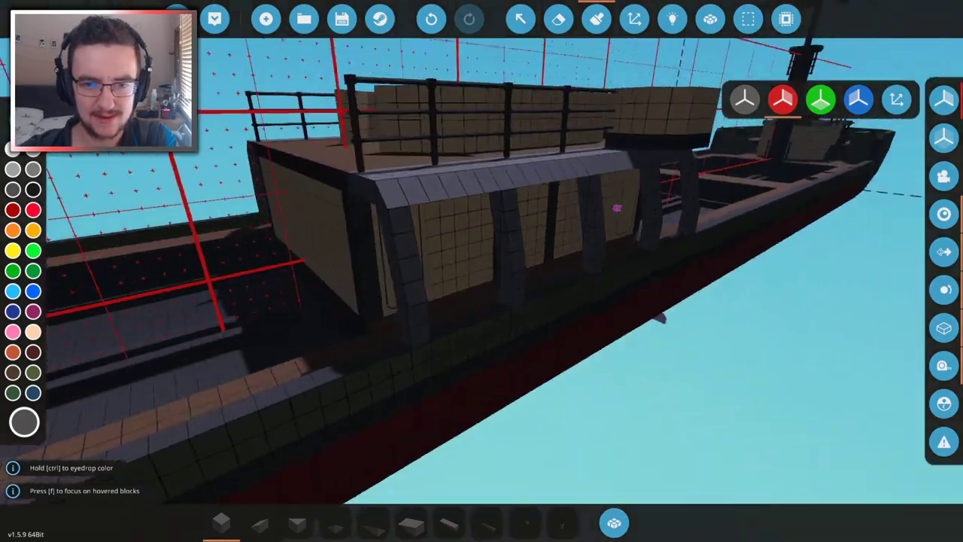
- Examine the superstructure, its roof deck and the rest of the ship from several sides
{"action": "scroll", "coordinate": [697, 331], "scroll_direction": "up", "scroll_amount": 3}
{"action": "scroll", "coordinate": [572, 320], "scroll_direction": "down", "scroll_amount": 4}
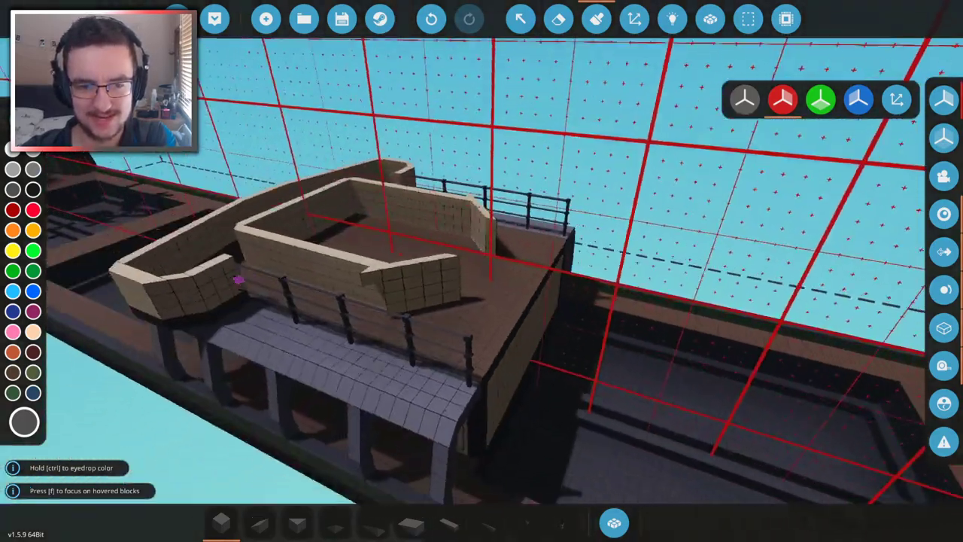
{"action": "scroll", "coordinate": [573, 320], "scroll_direction": "up", "scroll_amount": 2}
{"action": "scroll", "coordinate": [572, 320], "scroll_direction": "up", "scroll_amount": 3}
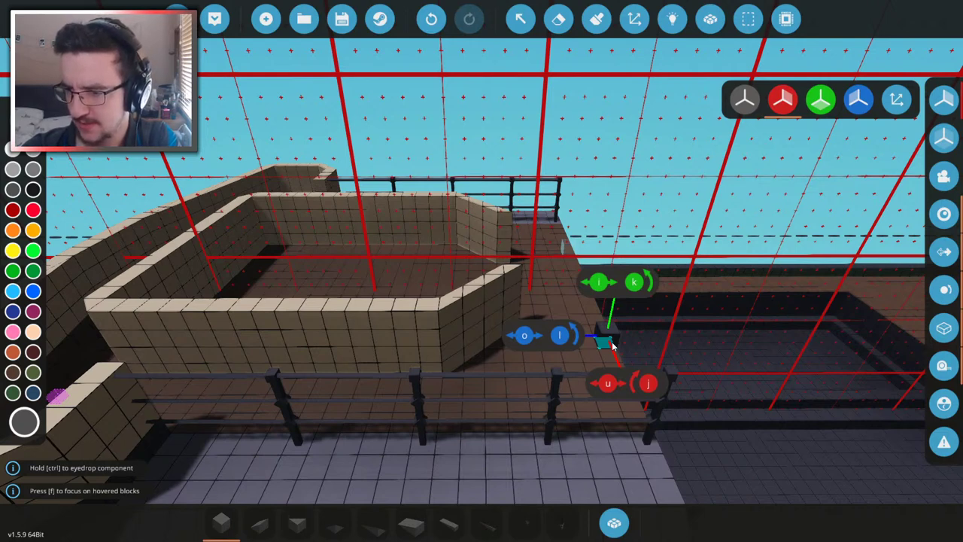
{"action": "scroll", "coordinate": [612, 341], "scroll_direction": "down", "scroll_amount": 5}
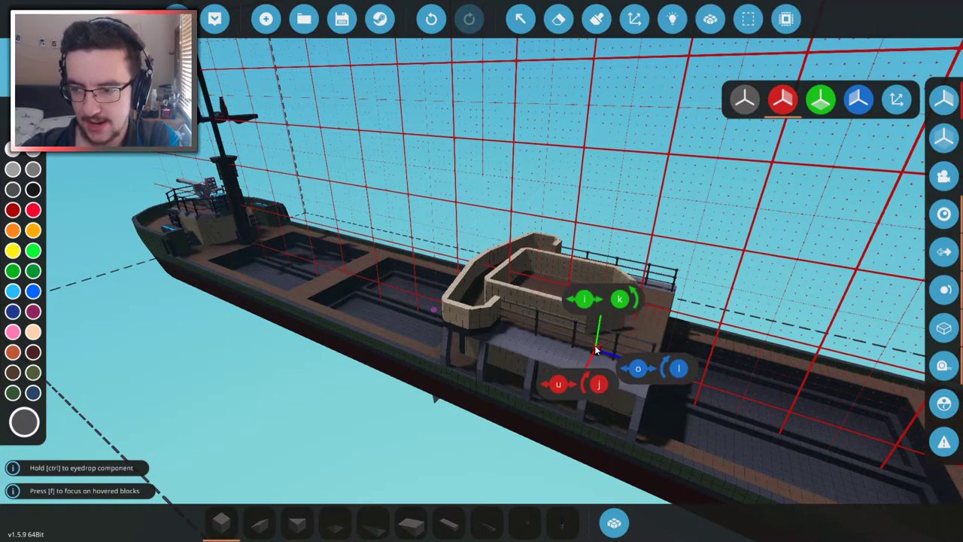
{"action": "key", "text": "w"}
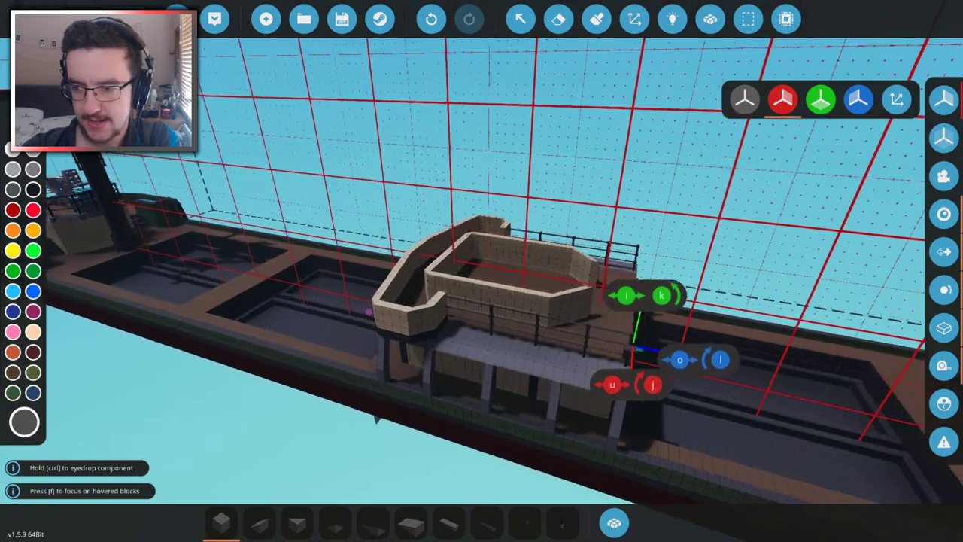
{"action": "key", "text": "s"}
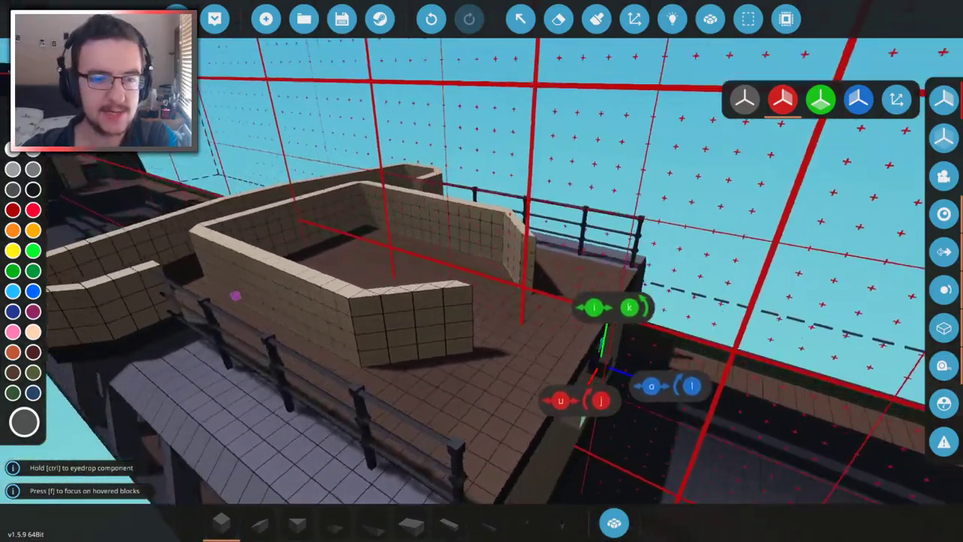
- Extend both angled cabin walls straight aft toward the roof's rear edge and trim their surplus end blocks
{"action": "key", "text": "a"}
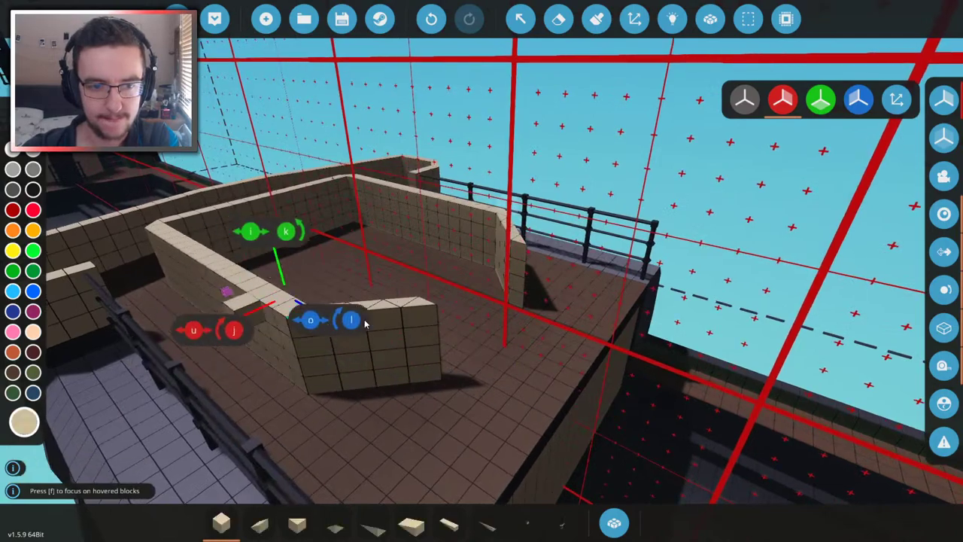
{"action": "key", "text": "w"}
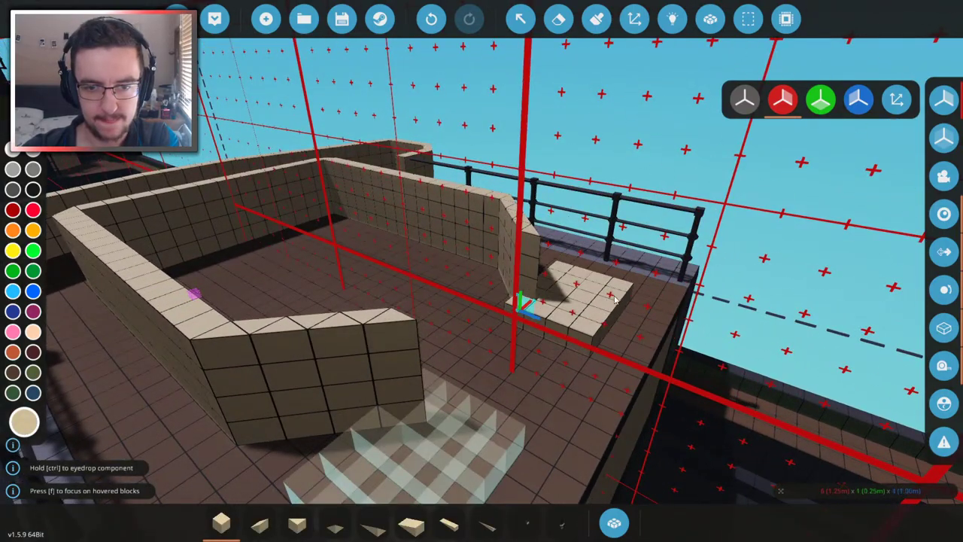
{"action": "left_click_drag", "start_coordinate": [615, 300], "coordinate": [607, 383]}
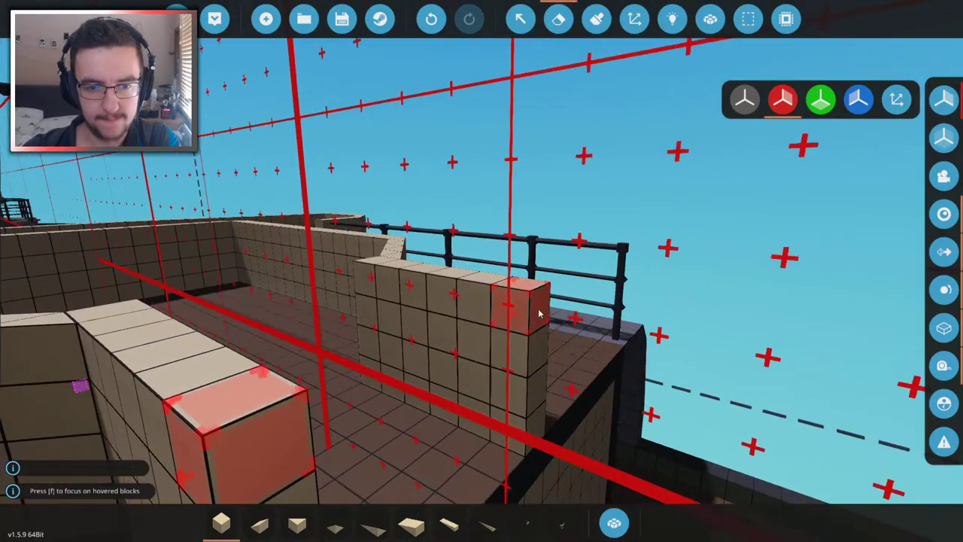
{"action": "key", "text": "f"}
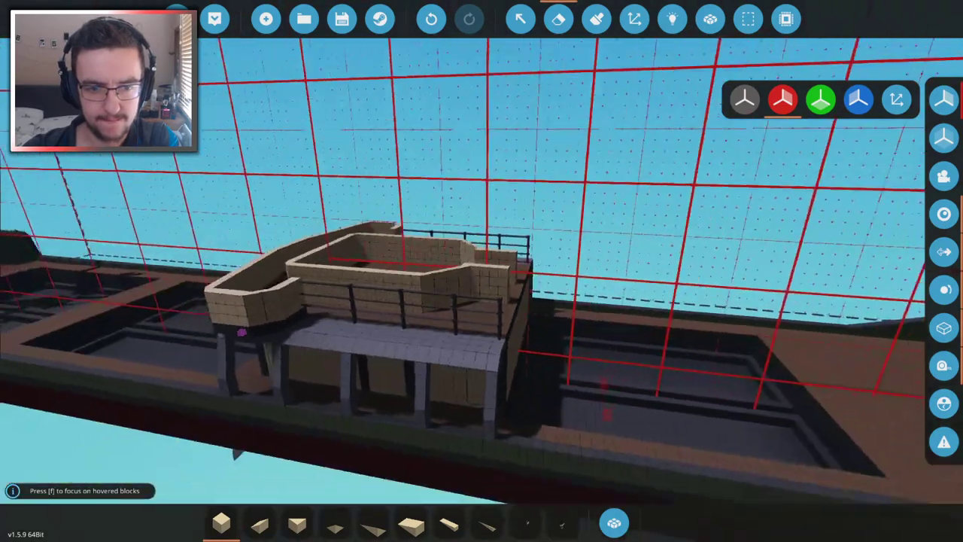
{"action": "key", "text": "f"}
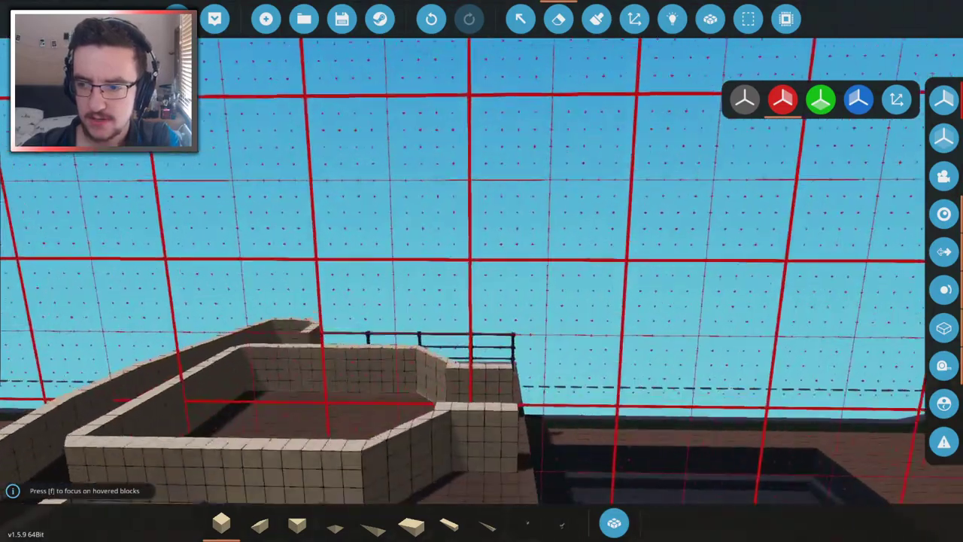
- Close the cabin's rear with a block wall across the opening and bevel its two outer corners with wedges
{"action": "key", "text": "1"}
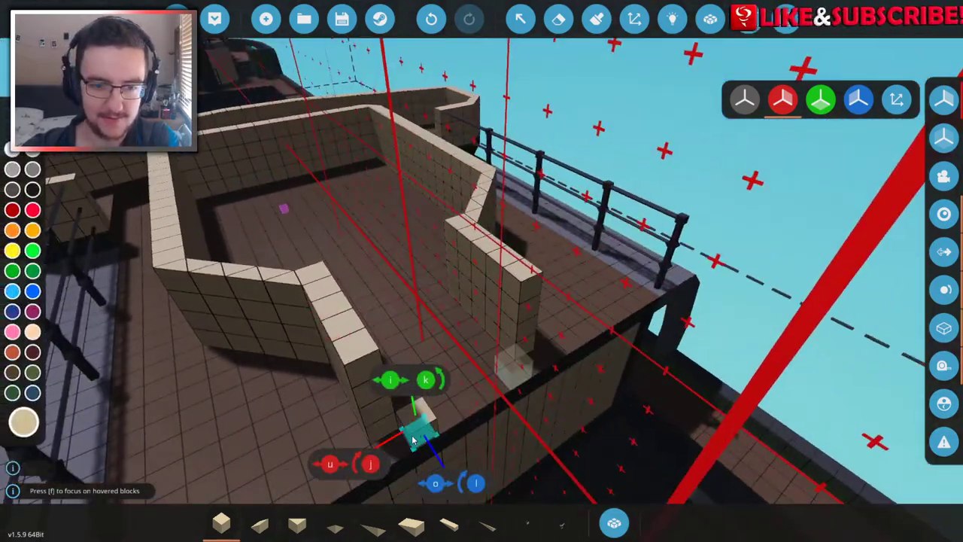
{"action": "key", "text": "f"}
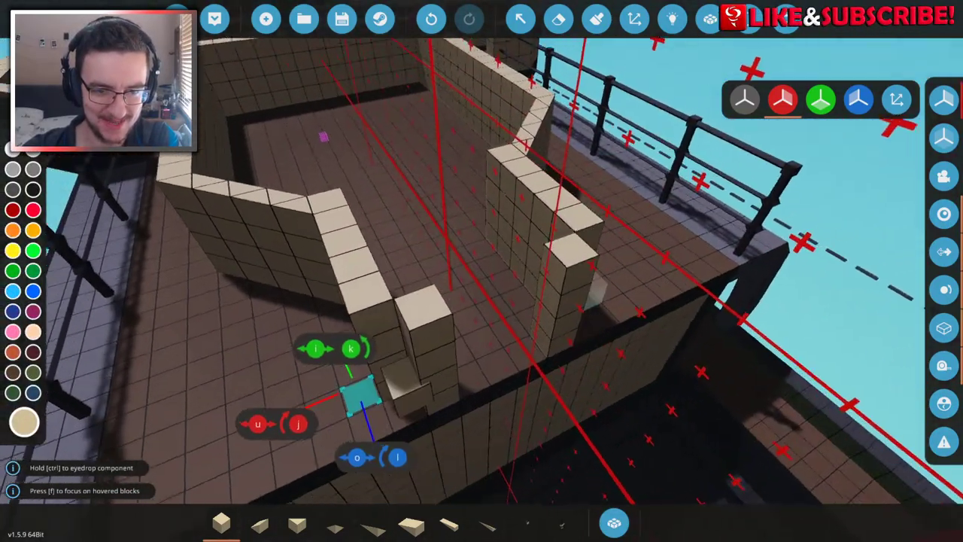
{"action": "left_click", "coordinate": [259, 524]}
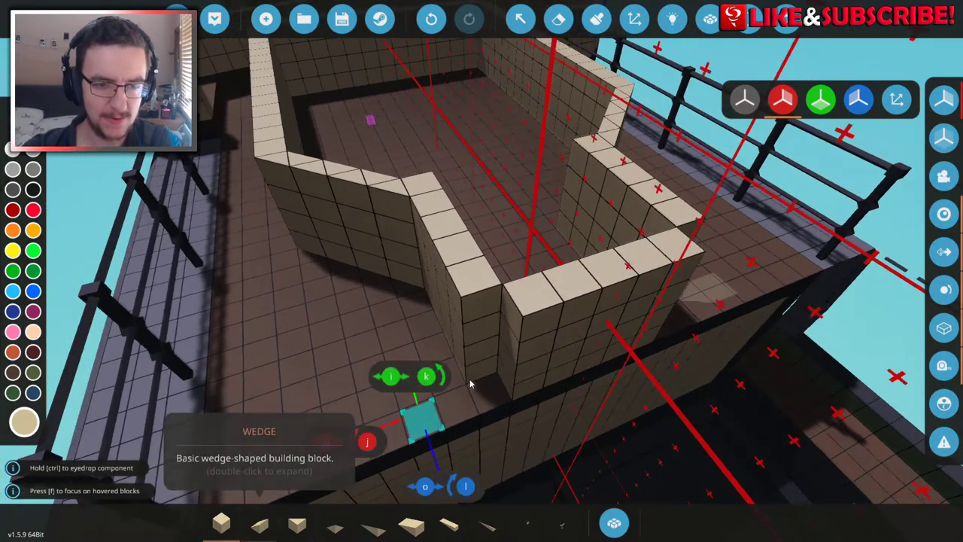
{"action": "key", "text": "s"}
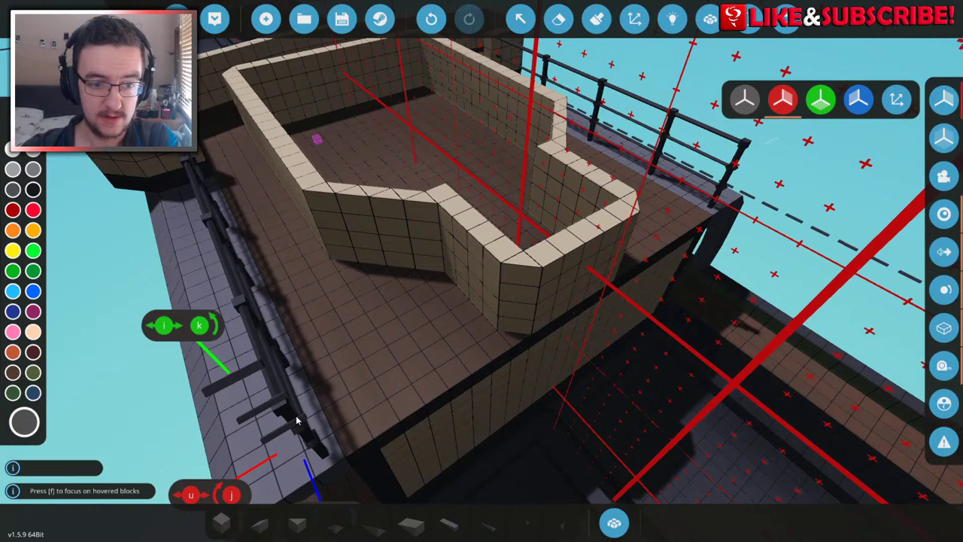
- Run a railing along the roof's rear edge to the cabin wall and replace the corner end post with a corner railing piece
{"action": "key", "text": "f"}
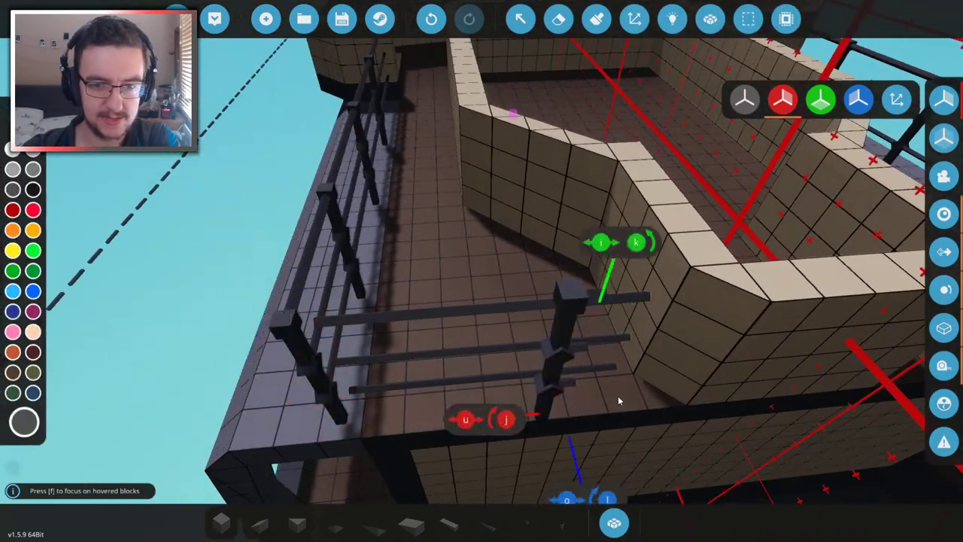
{"action": "key", "text": "x"}
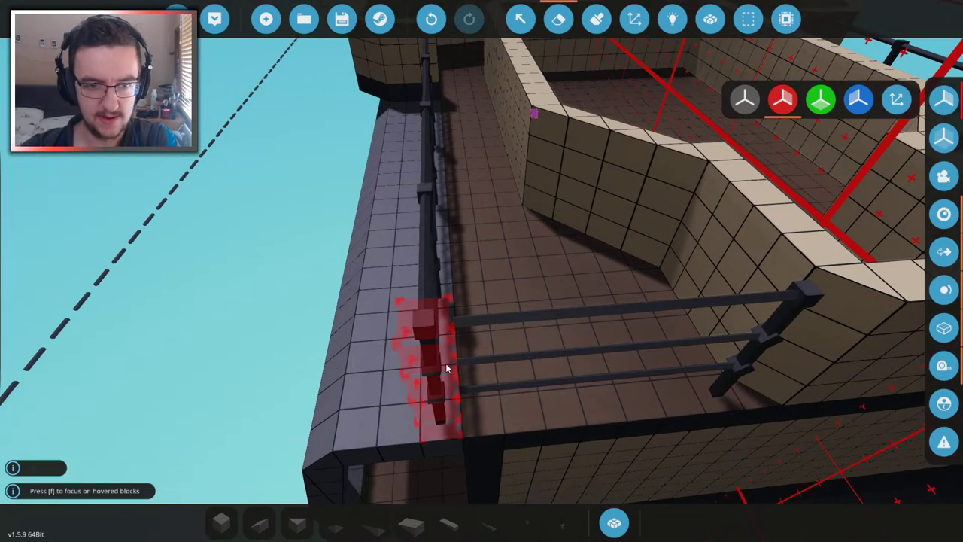
{"action": "type", "text": "qra"}
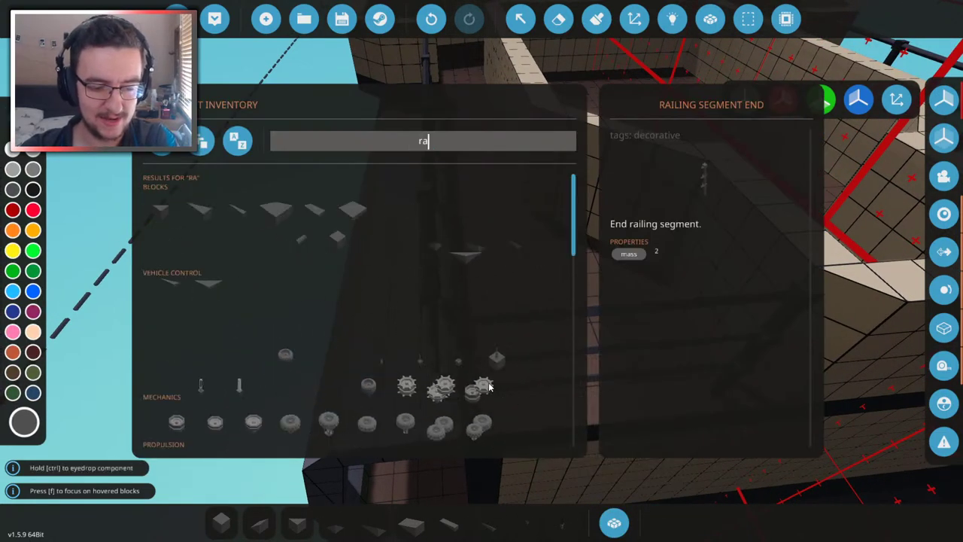
{"action": "type", "text": "il"}
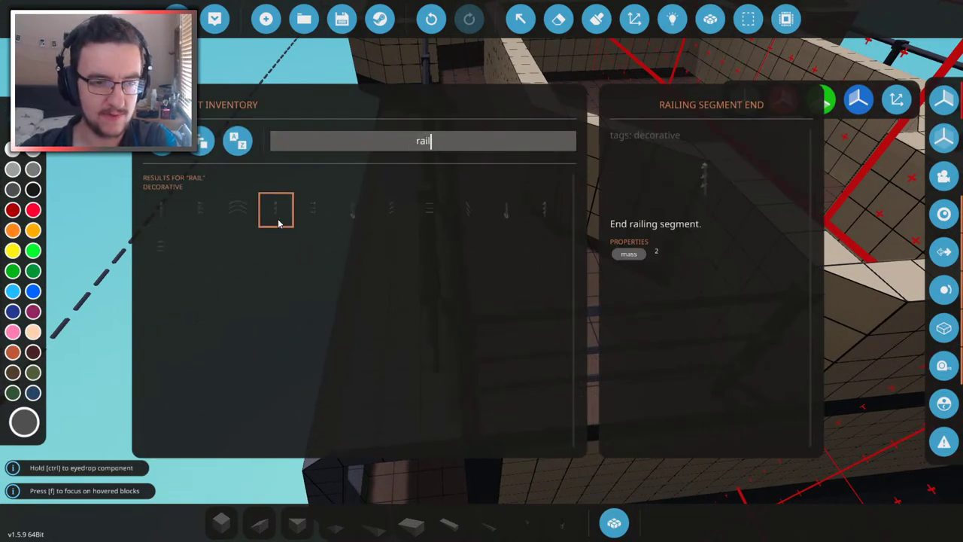
{"action": "left_click", "coordinate": [174, 222]}
{"action": "key", "text": "l"}
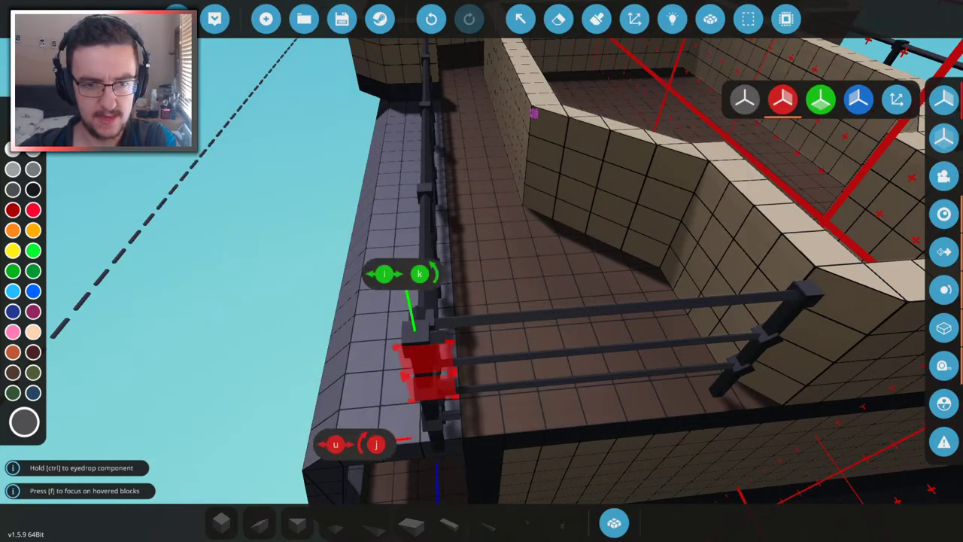
{"action": "key", "text": "s"}
{"action": "key", "text": "w"}
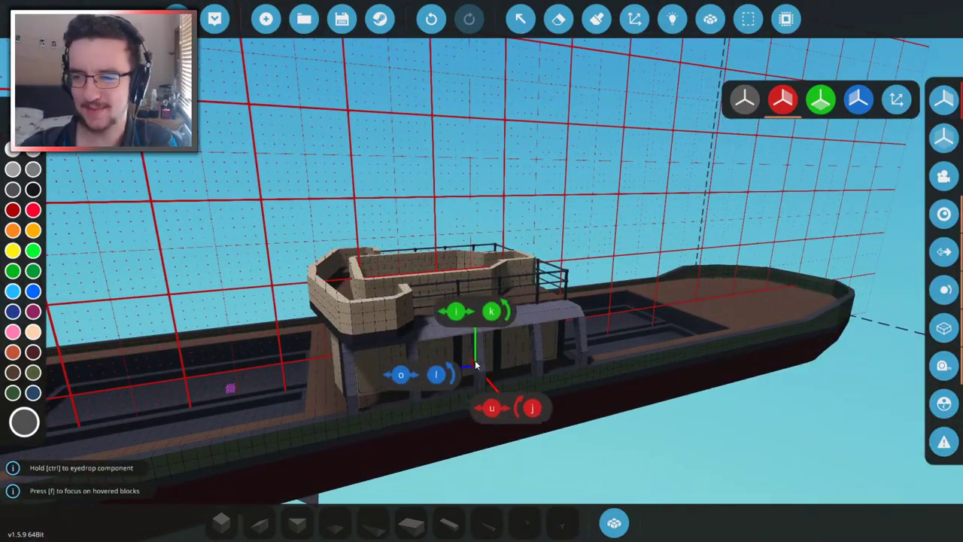
- Replace the protruding blocks where the cabin's angled walls meet its narrower rear section with wedges
{"action": "key", "text": "w"}
{"action": "key", "text": "w"}
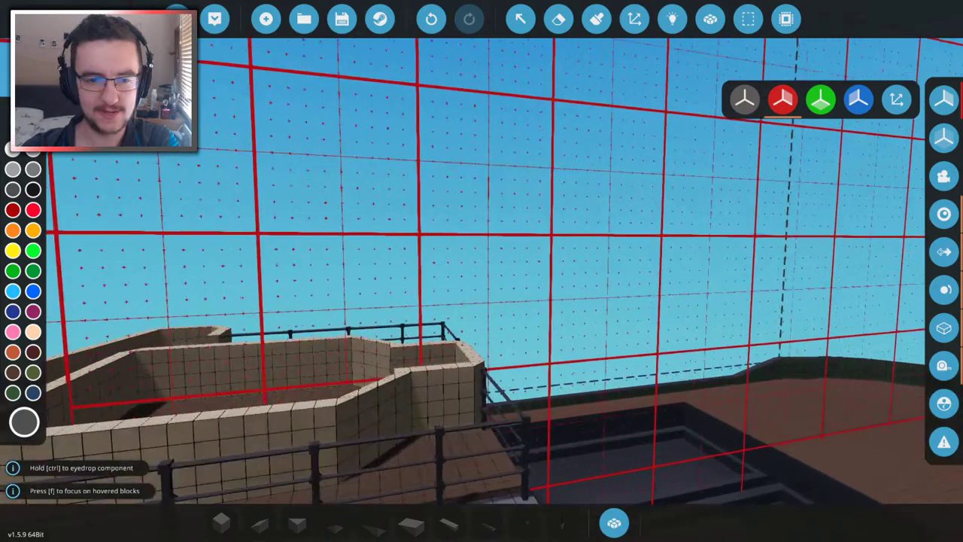
{"action": "key", "text": "2"}
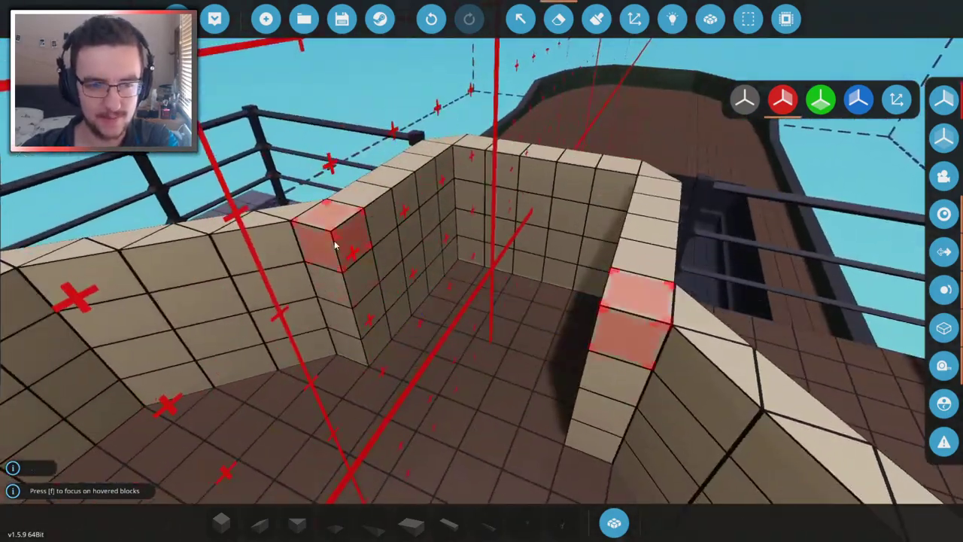
{"action": "key", "text": "1"}
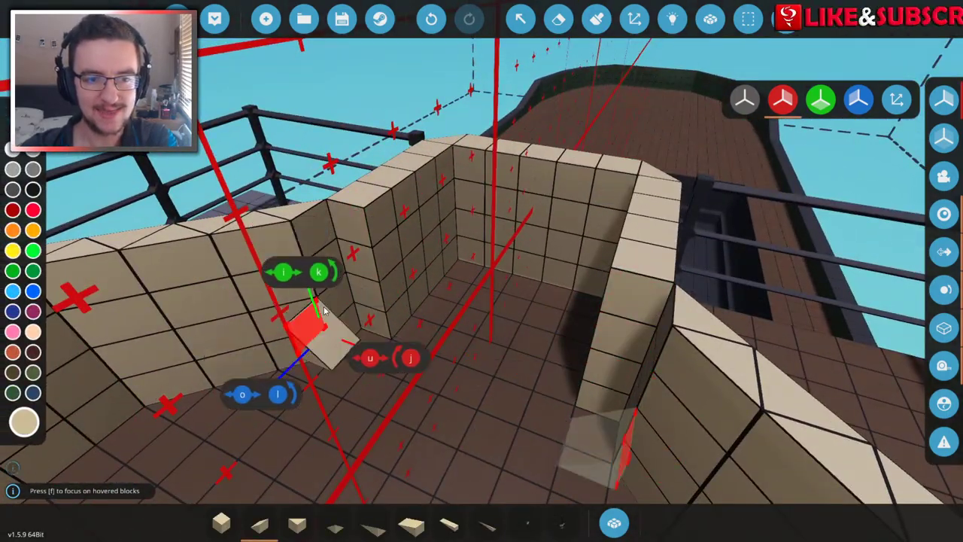
{"action": "key", "text": "s"}
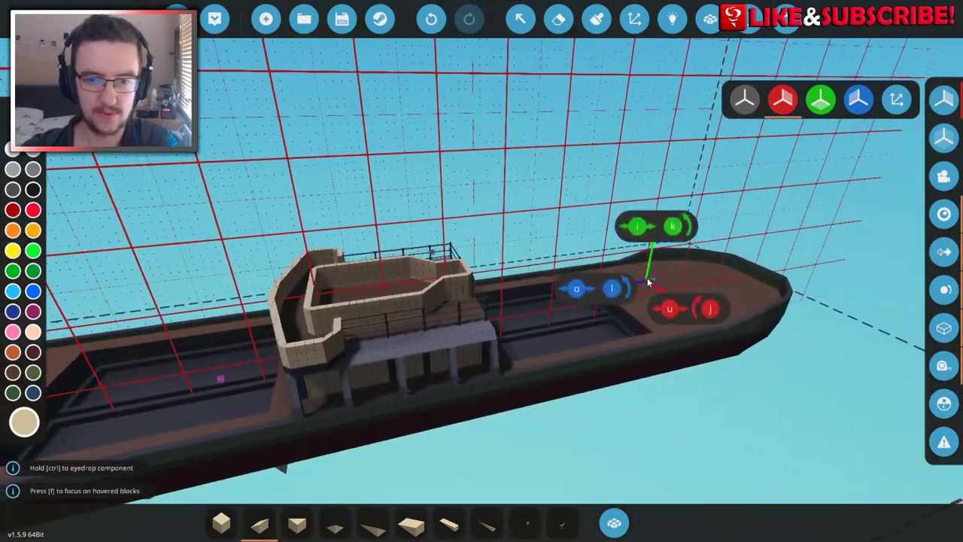
{"action": "key", "text": "w"}
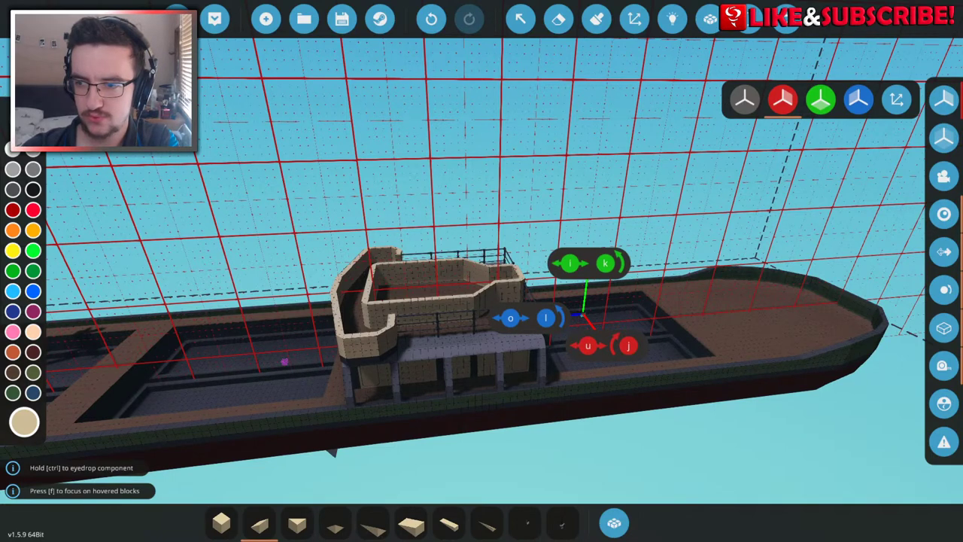
{"action": "key", "text": "Left"}
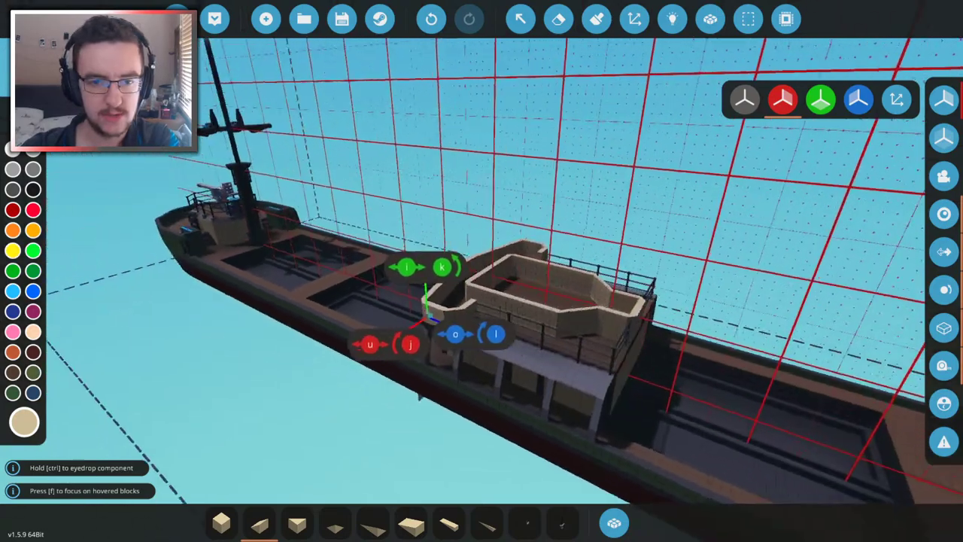
- Paint the top faces of the curved front wall and the inner cabin's walls dark grey
{"action": "key", "text": "w"}
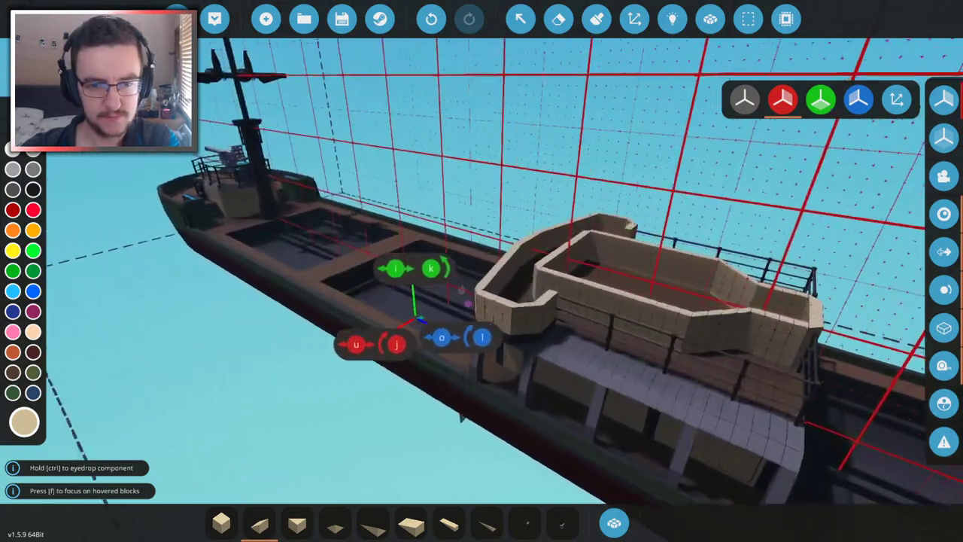
{"action": "key", "text": "w"}
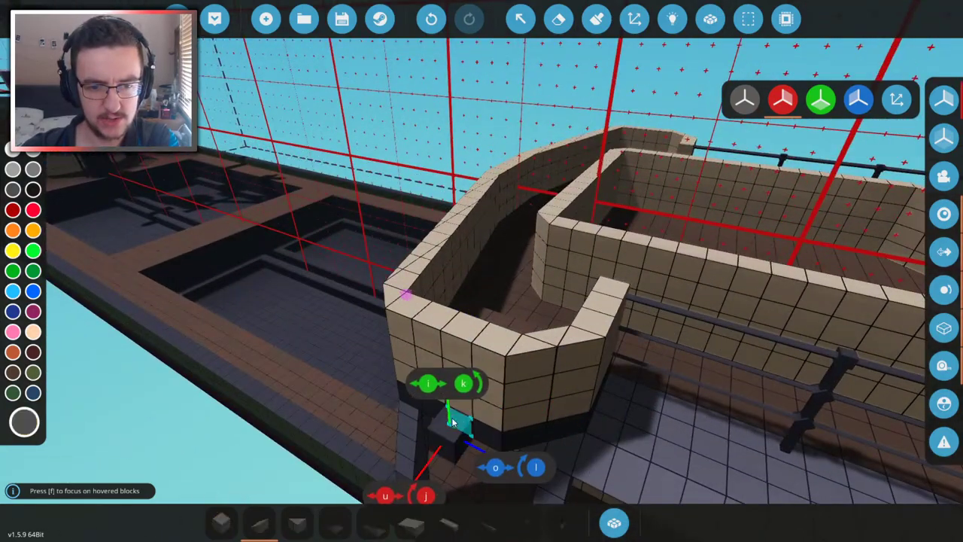
{"action": "left_click", "coordinate": [597, 19]}
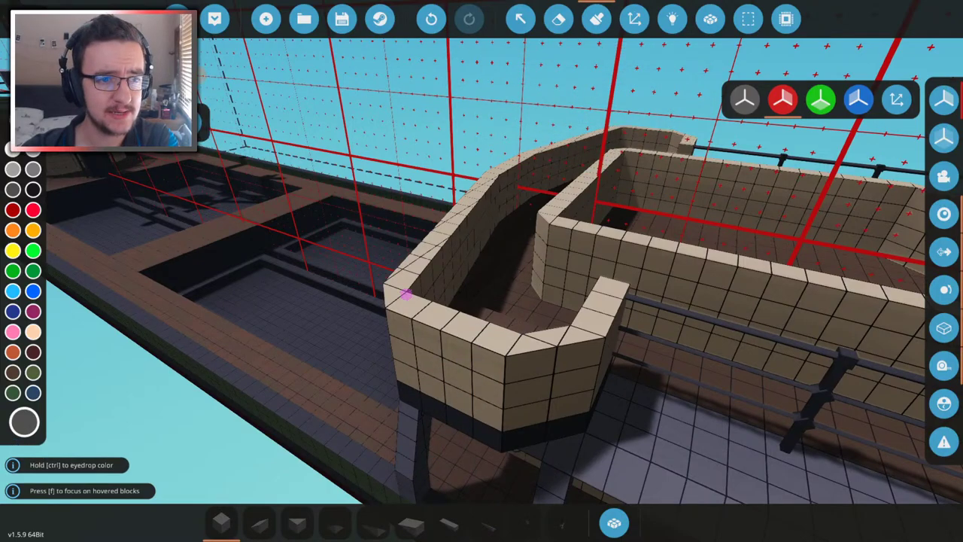
{"action": "key", "text": "a"}
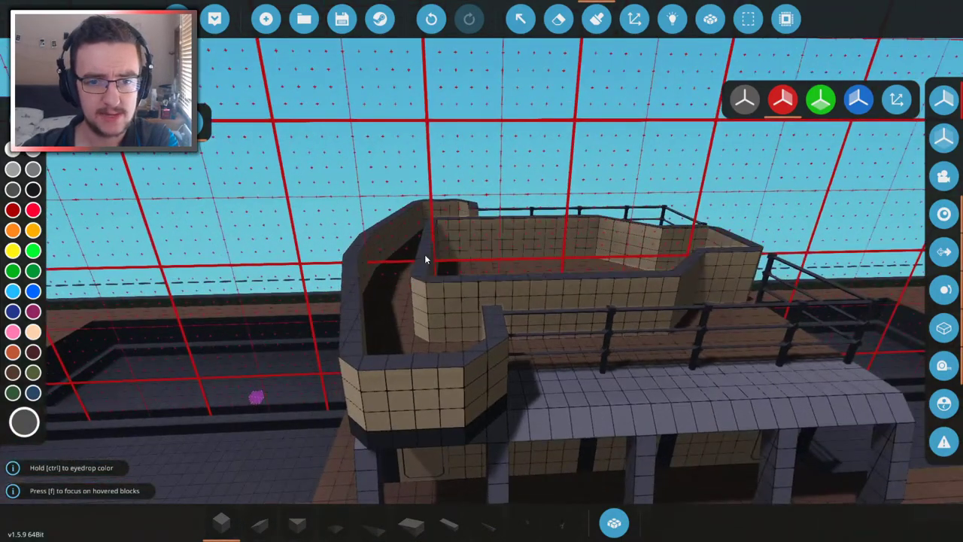
{"action": "key", "text": "s"}
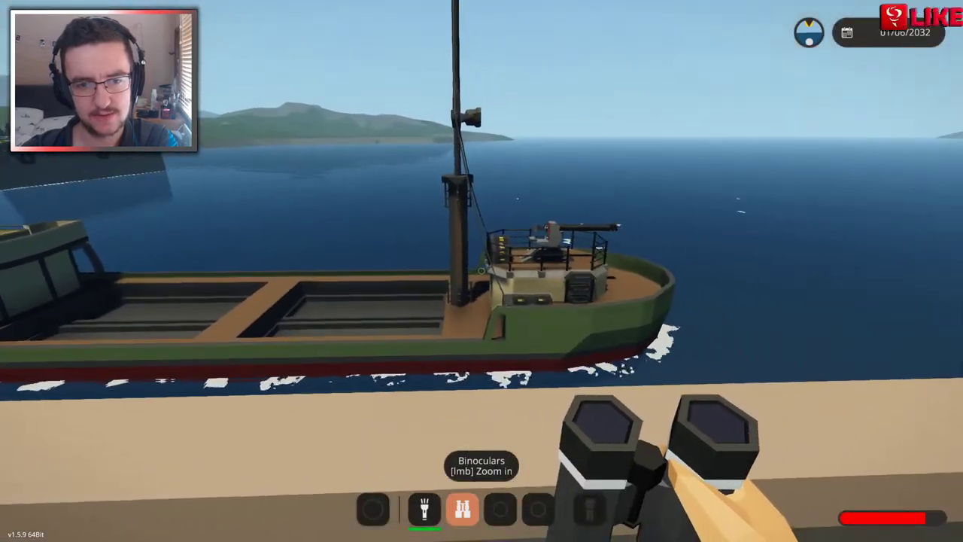
- Board the spawned ship to look over its deck, and return it to the workbench for editing
{"action": "key", "text": "space"}
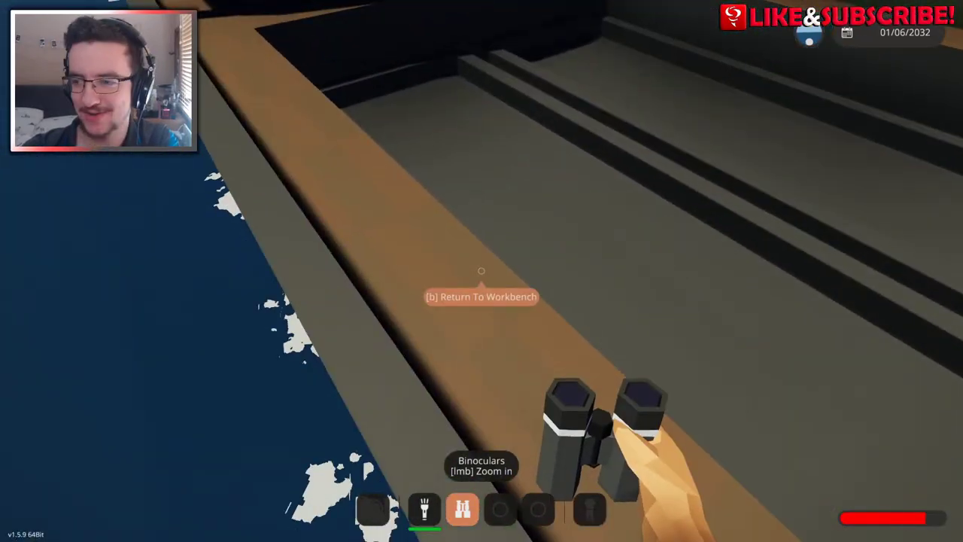
{"action": "key", "text": "b"}
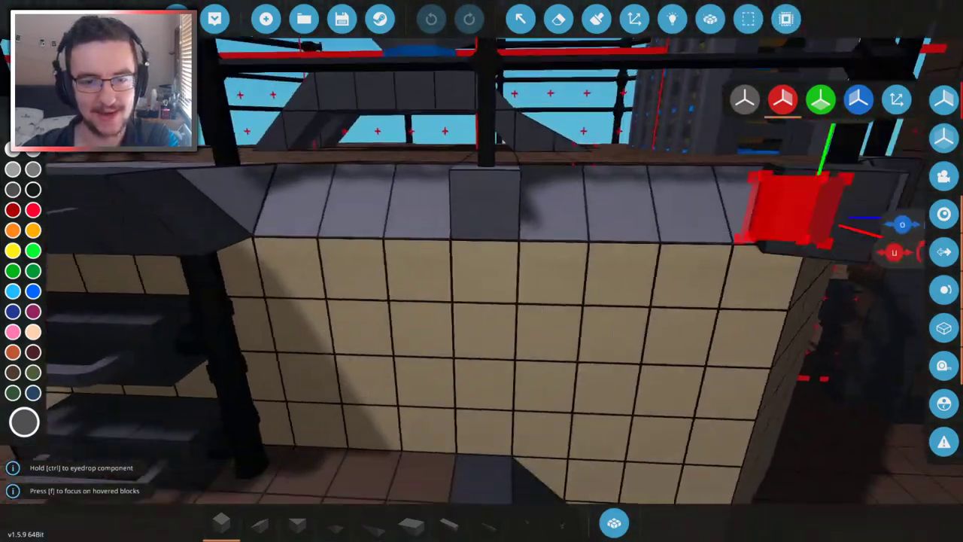
{"action": "key", "text": "e"}
- Cut a three-by-three-block opening in the side wall of the house under the bow gun and fit a square window in it
{"action": "mouse_move", "coordinate": [427, 253]}
{"action": "left_mouse_down"}
{"action": "mouse_move", "coordinate": [465, 297]}
{"action": "mouse_move", "coordinate": [543, 332]}
{"action": "left_mouse_up"}
{"action": "left_click", "coordinate": [614, 523]}
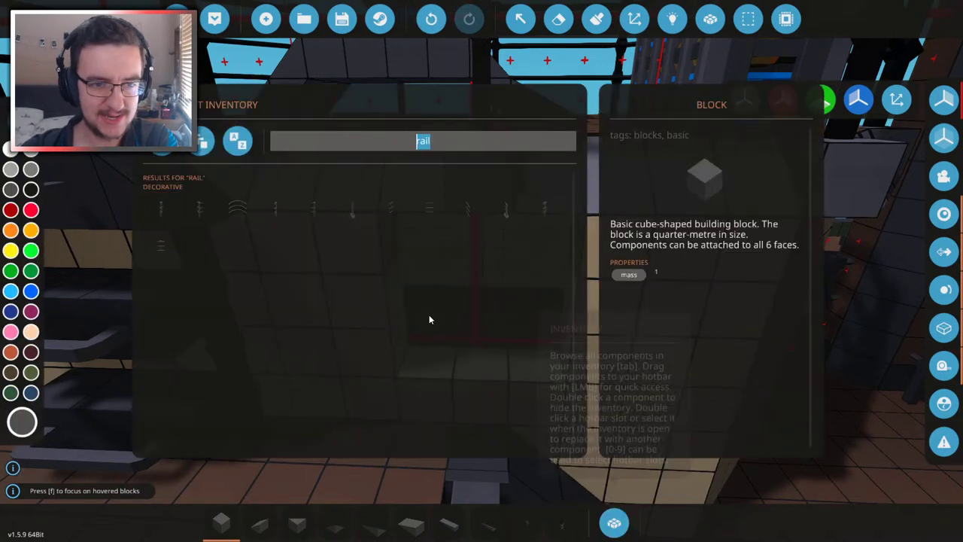
{"action": "type", "text": "win"}
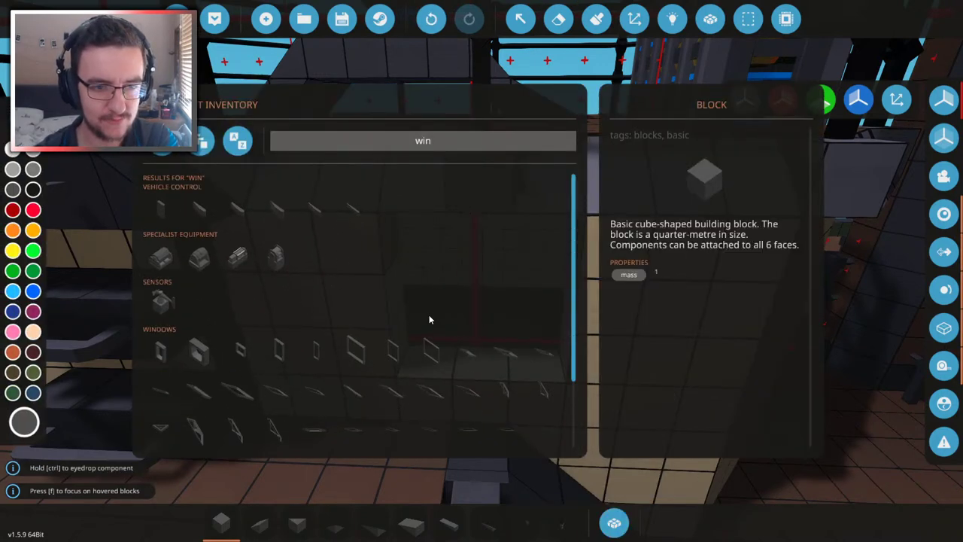
{"action": "type", "text": "dow"}
{"action": "left_click", "coordinate": [198, 211]}
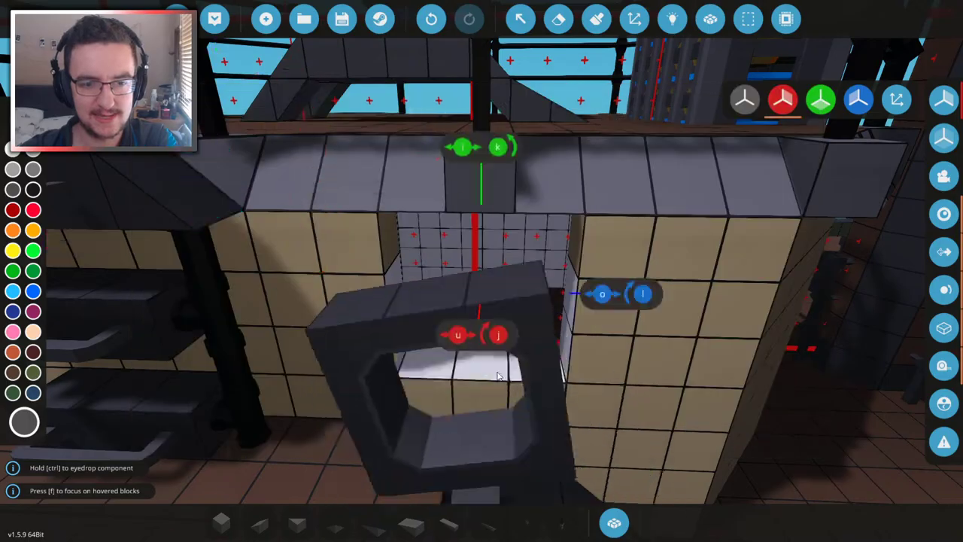
{"action": "left_click", "coordinate": [499, 379]}
{"action": "key", "text": "w"}
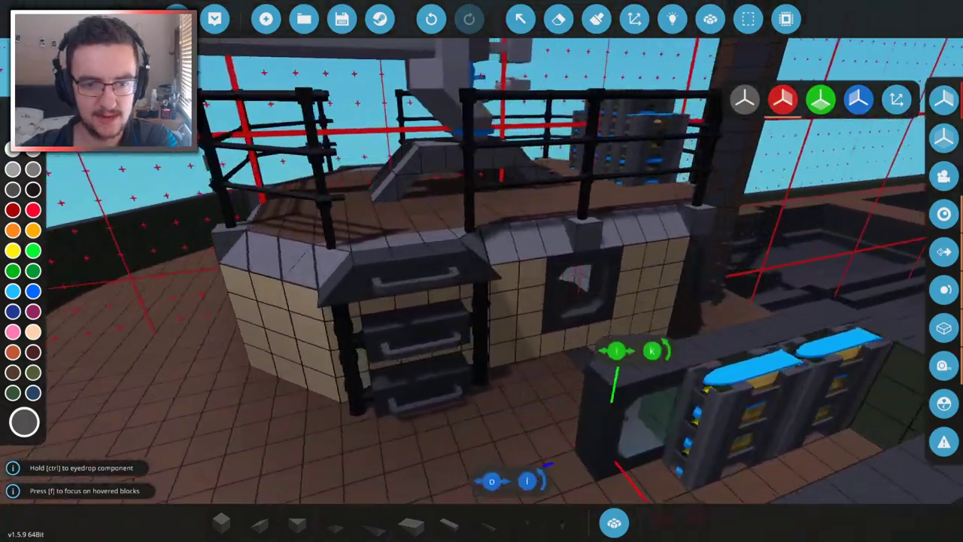
{"action": "key", "text": "w"}
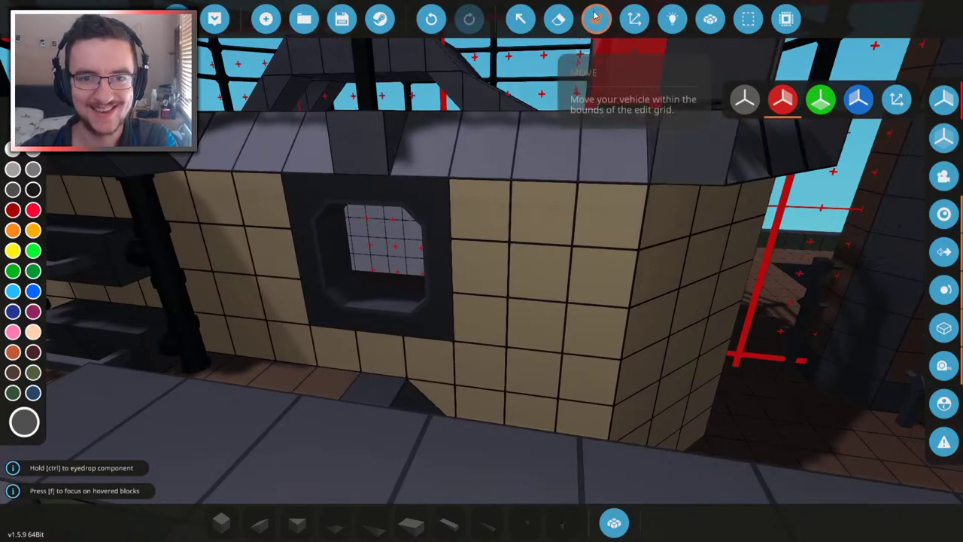
- Paint the new window's frame with the wall colours, cream on the outside and white on the inside
{"action": "key", "text": "3"}
{"action": "left_click", "coordinate": [539, 291], "text": "ctrl"}
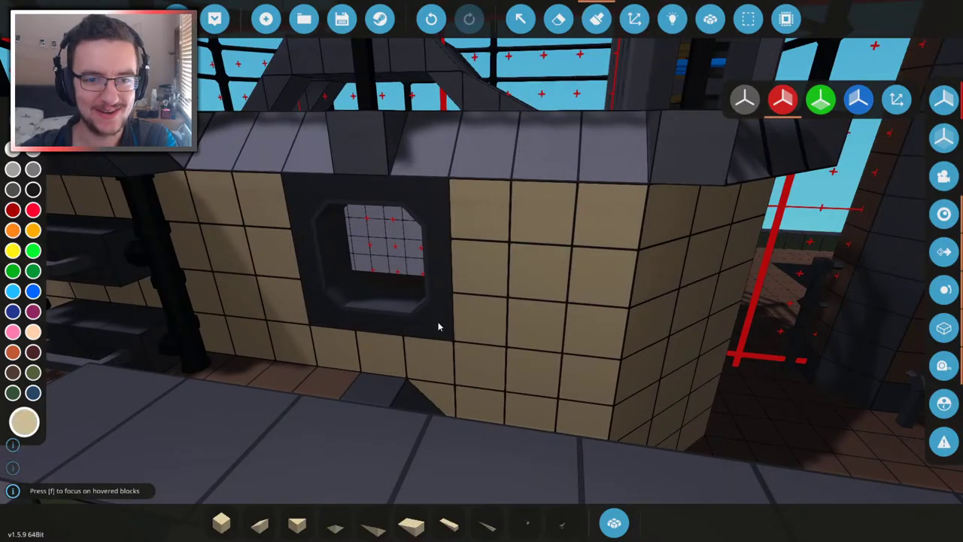
{"action": "key", "text": "w"}
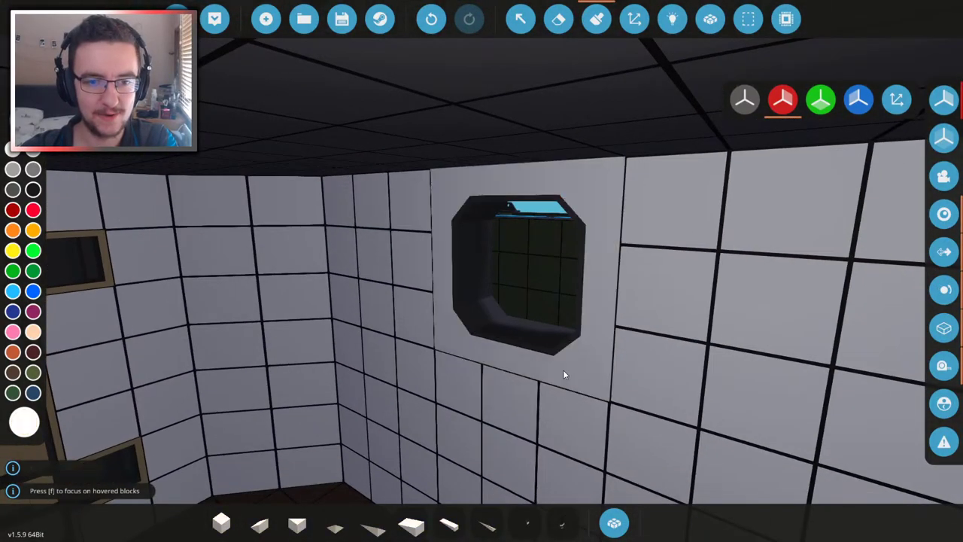
{"action": "key", "text": "s"}
{"action": "key", "text": "s"}
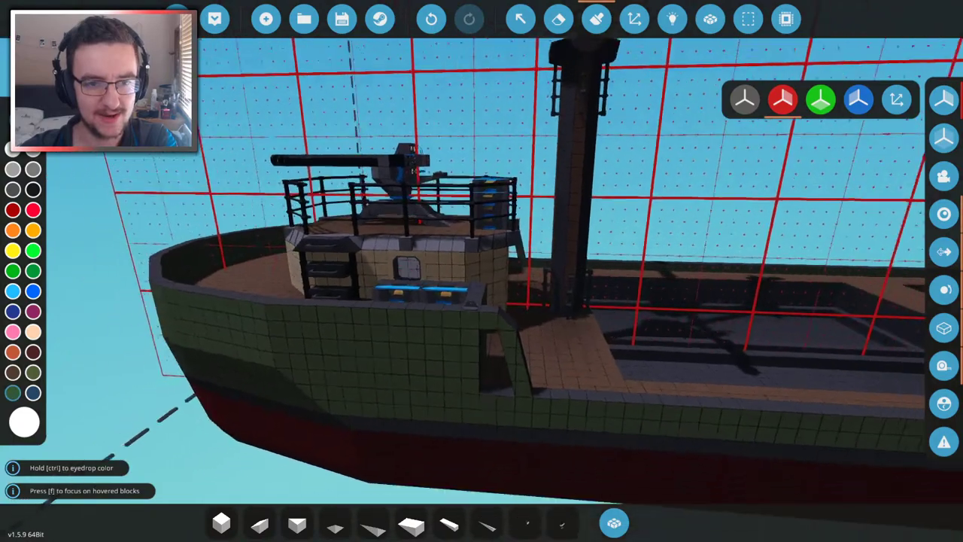
- Set the paint colour to pink and pick the weight block from the component inventory over the forward cargo hold
{"action": "key", "text": "w"}
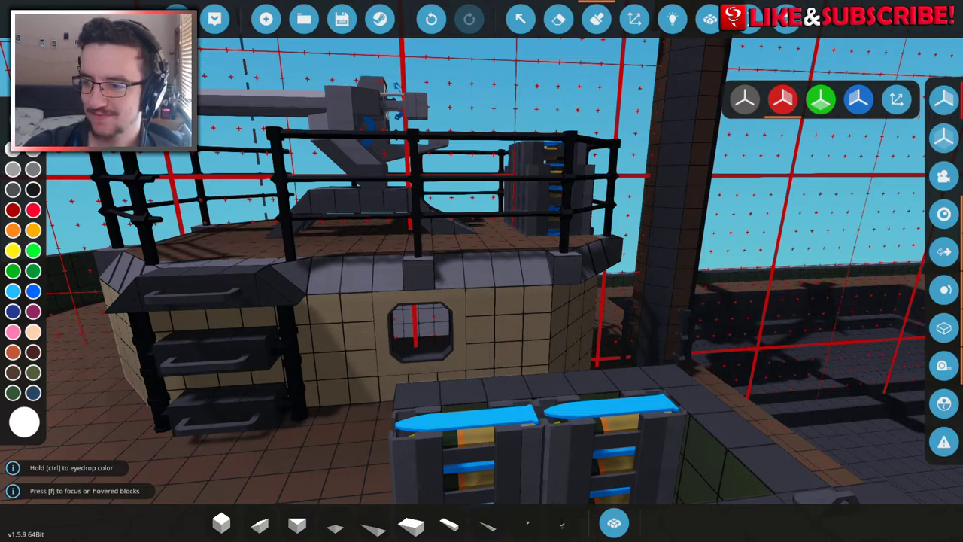
{"action": "scroll", "coordinate": [481, 271], "scroll_direction": "down", "scroll_amount": 10}
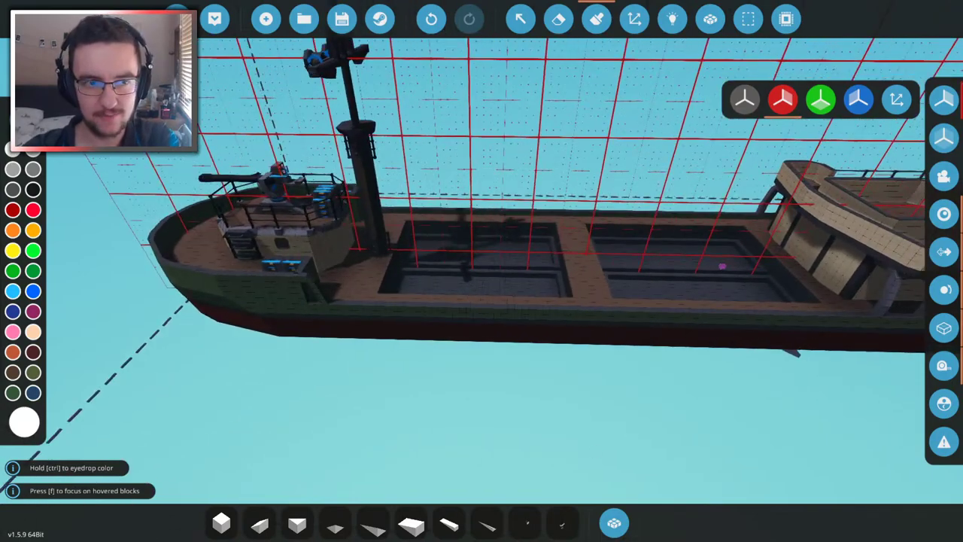
{"action": "scroll", "coordinate": [621, 460], "scroll_direction": "up", "scroll_amount": 5}
{"action": "scroll", "coordinate": [462, 259], "scroll_direction": "up", "scroll_amount": 5}
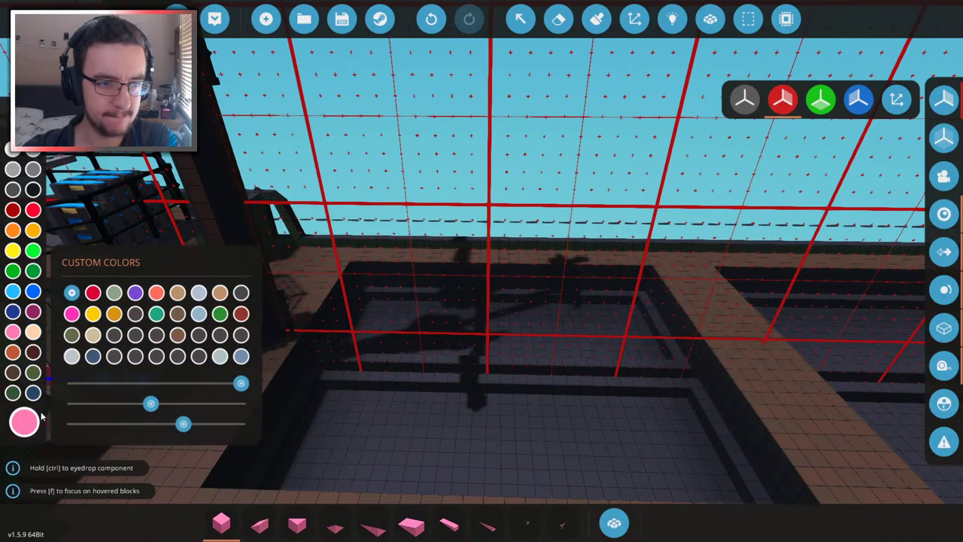
{"action": "left_click", "coordinate": [628, 528]}
{"action": "type", "text": "weight"}
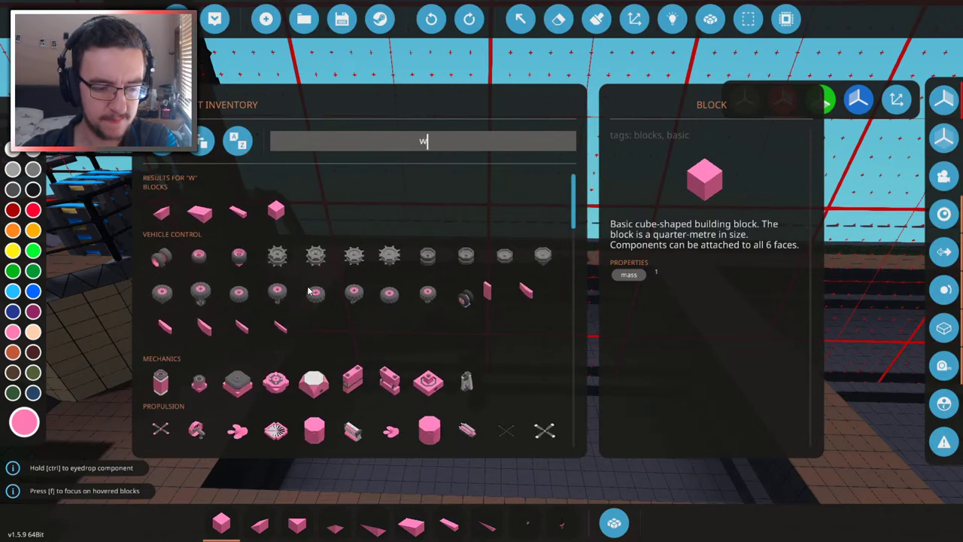
{"action": "left_click", "coordinate": [161, 210]}
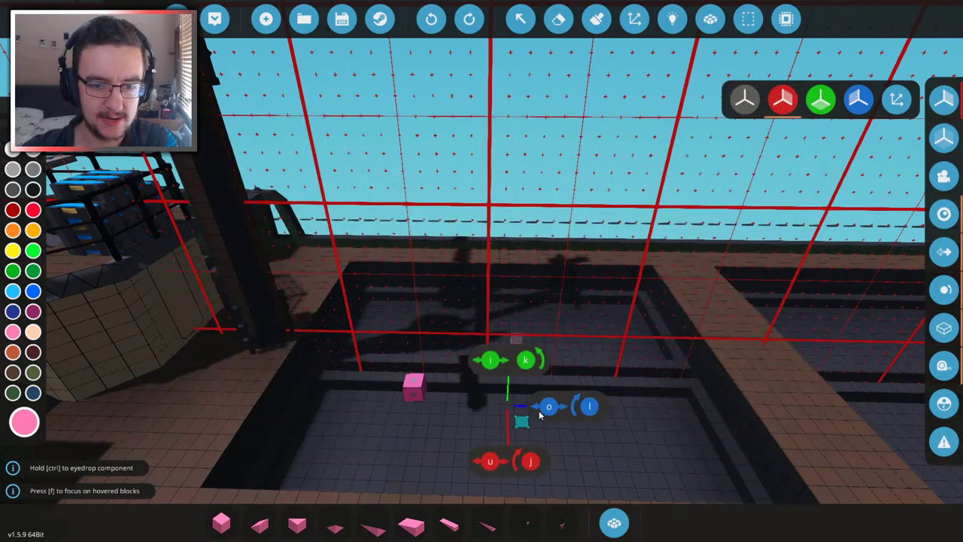
- Save the ship over the existing Frantic Great Lakes Cargo vehicle
{"action": "mouse_move", "coordinate": [212, 27]}
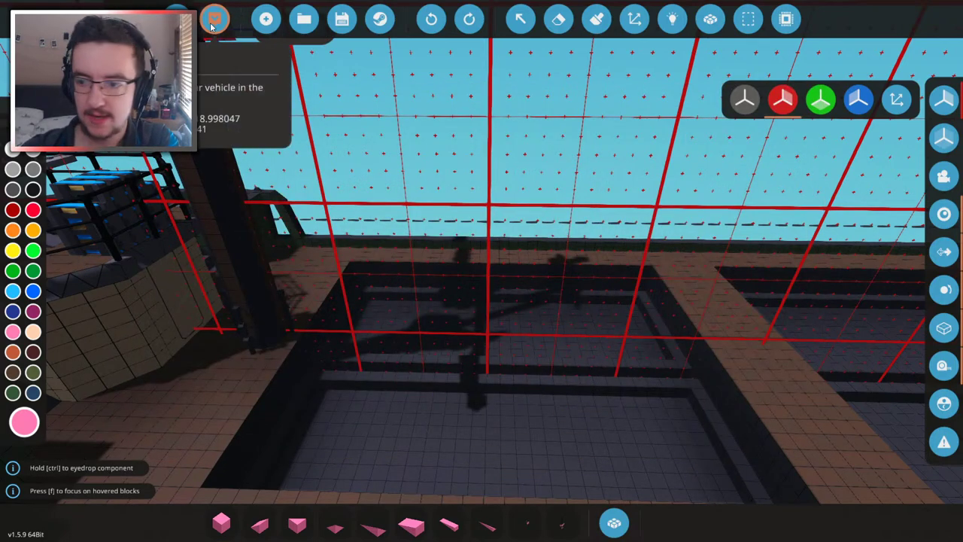
{"action": "left_click", "coordinate": [341, 20]}
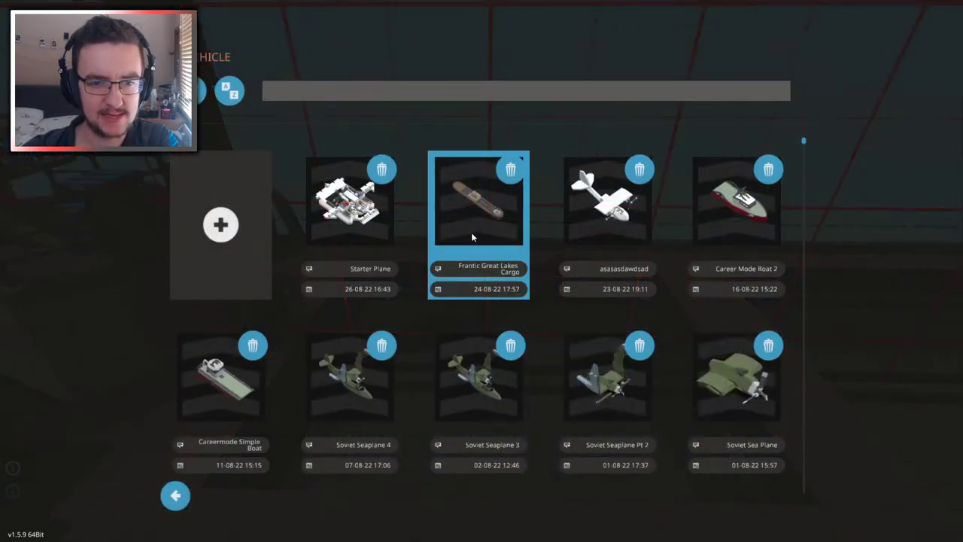
{"action": "left_click", "coordinate": [472, 235]}
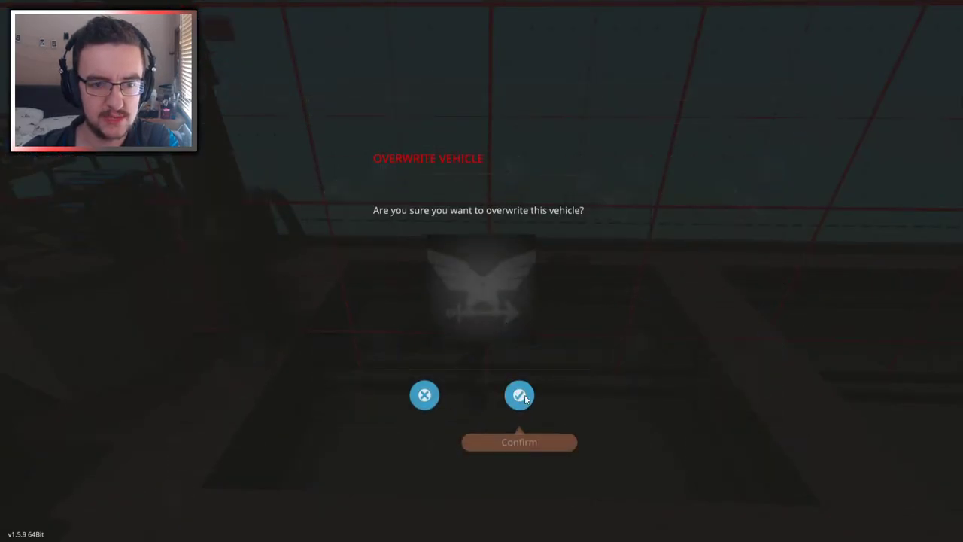
{"action": "left_click", "coordinate": [520, 395]}
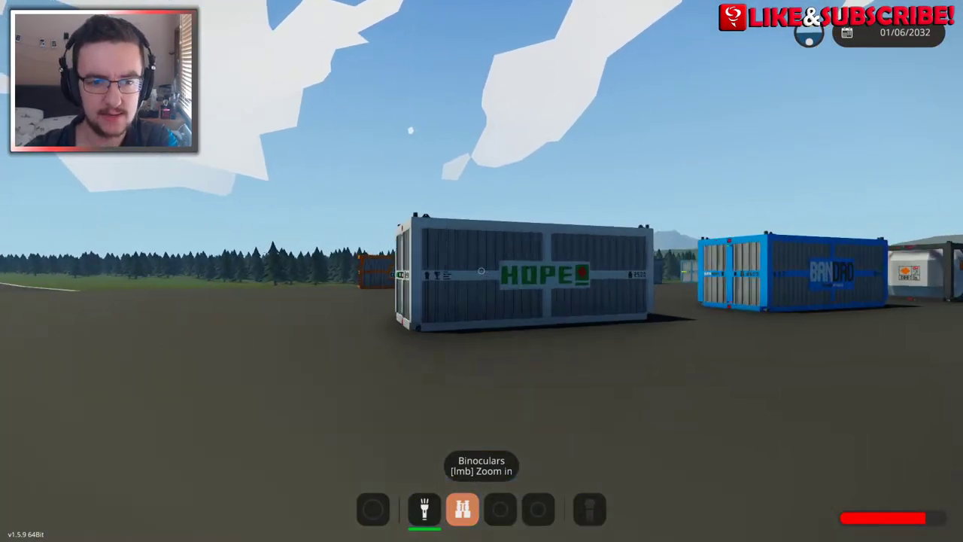
- Inspect the freight containers on the dock through the binoculars, checking their cargo details and weight and volume markings
{"action": "left_click", "coordinate": [481, 270]}
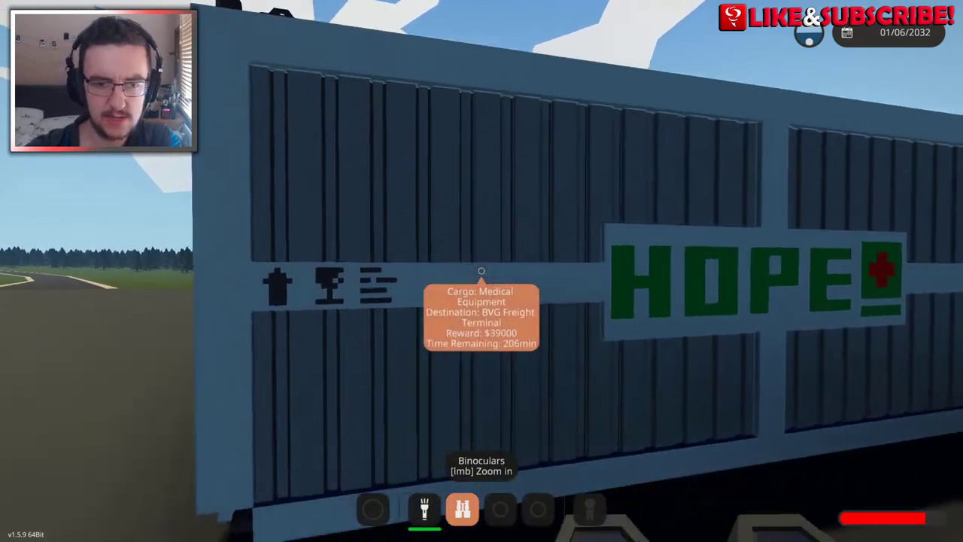
{"action": "left_click", "coordinate": [481, 271]}
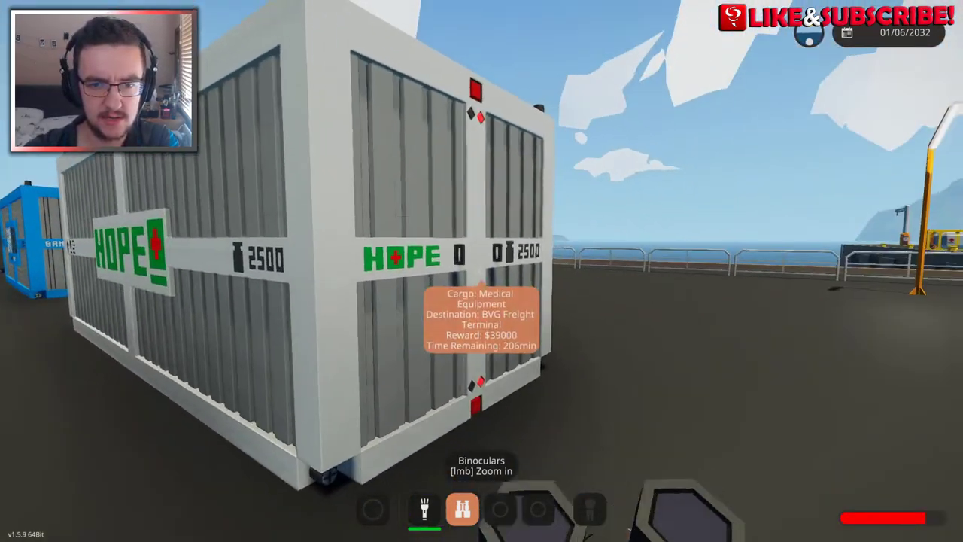
{"action": "left_click", "coordinate": [482, 271]}
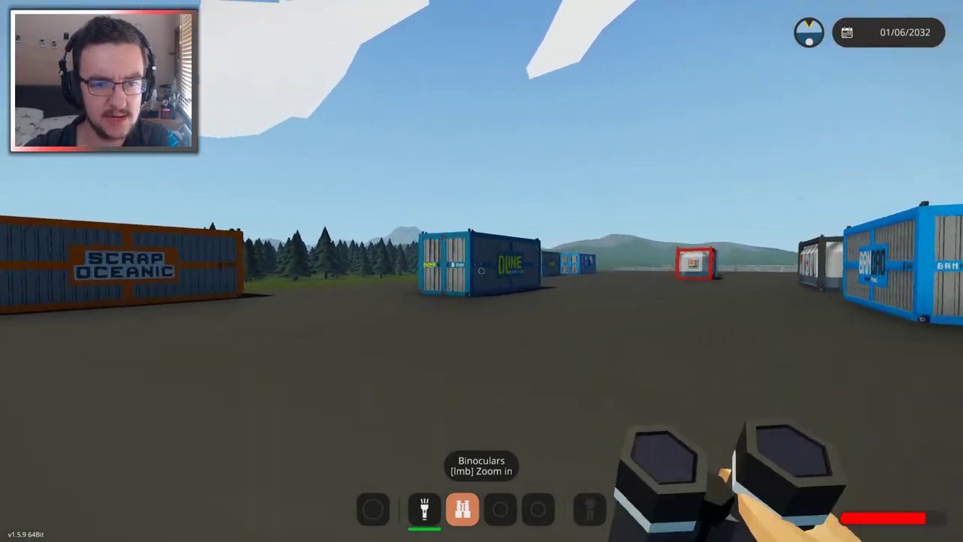
{"action": "left_click", "coordinate": [482, 271]}
{"action": "left_click", "coordinate": [482, 271]}
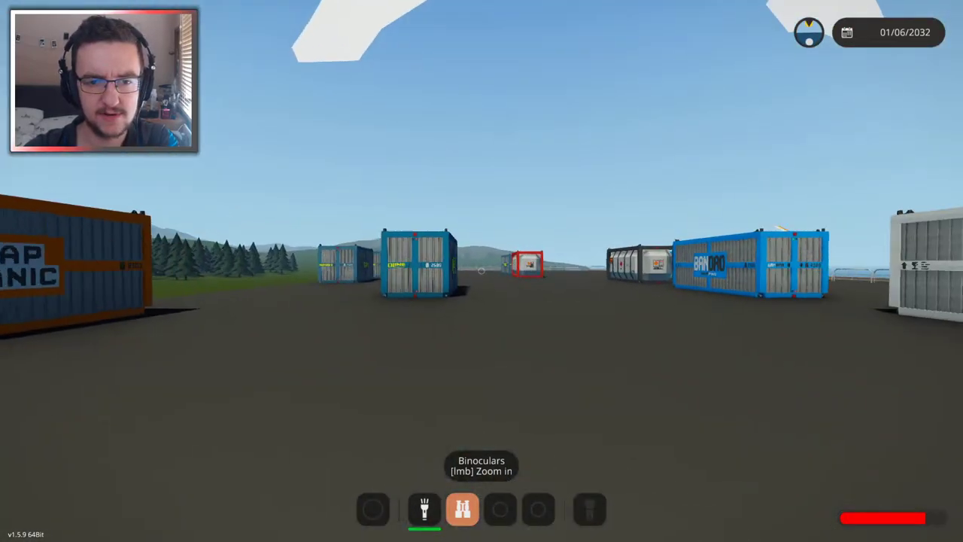
{"action": "left_click", "coordinate": [481, 270]}
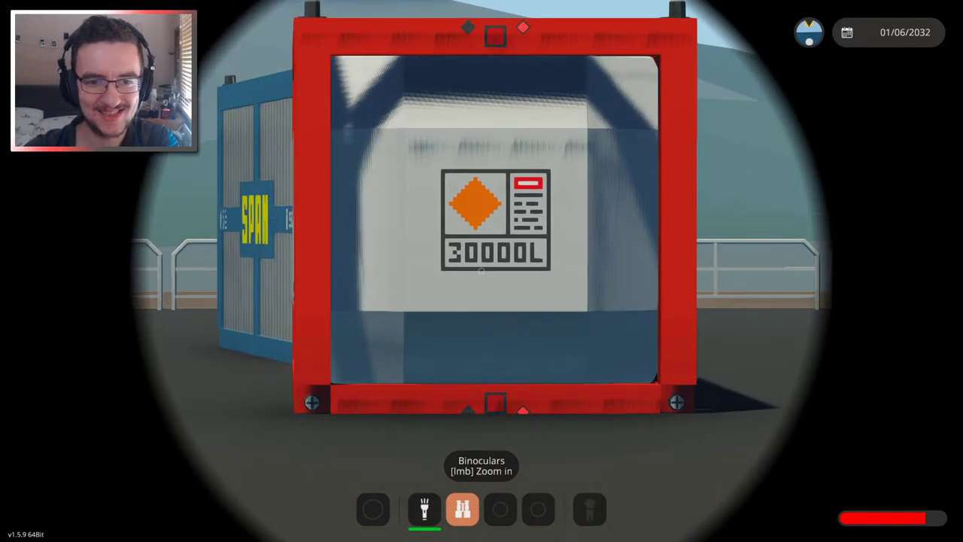
{"action": "left_click", "coordinate": [481, 271]}
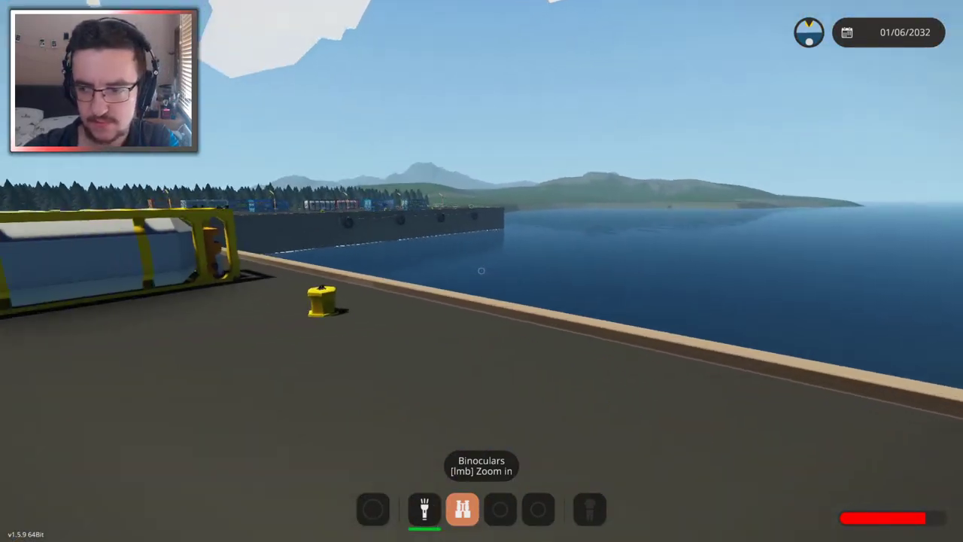
- Walk to the dockside workbench and reopen the ship in the vehicle editor
{"action": "key", "text": "w"}
{"action": "key", "text": "w"}
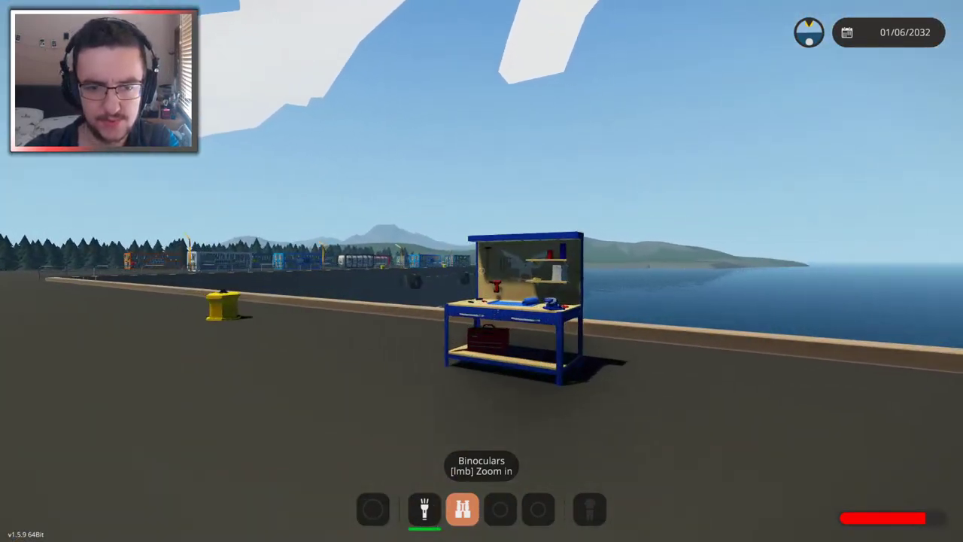
{"action": "key", "text": "e"}
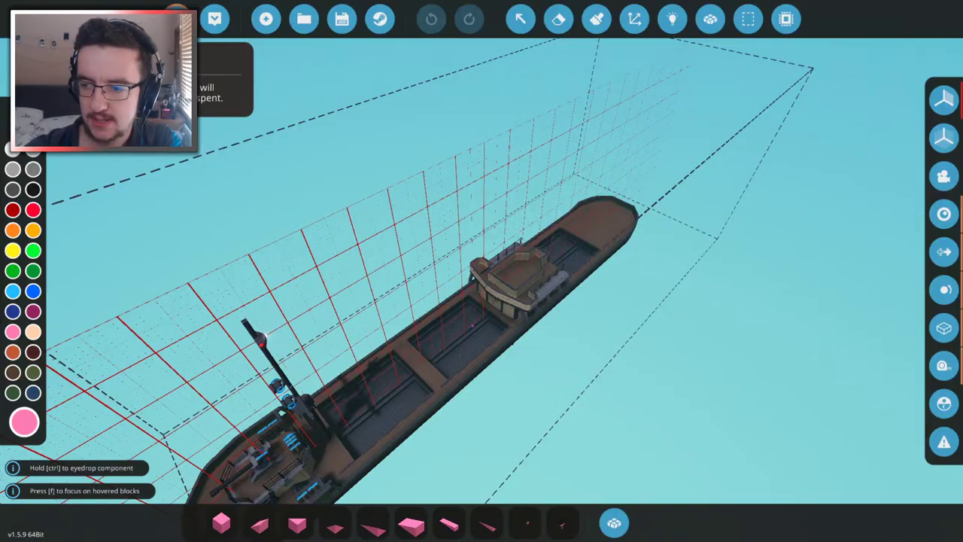
- Check the weight block's description and mass in the component inventory and return to the view of the hull
{"action": "left_click", "coordinate": [614, 523]}
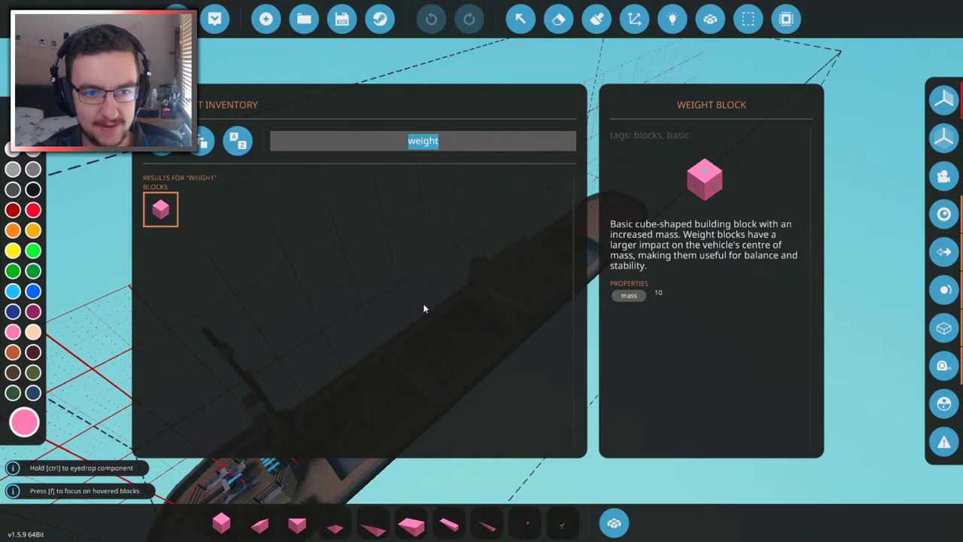
{"action": "left_click", "coordinate": [614, 523]}
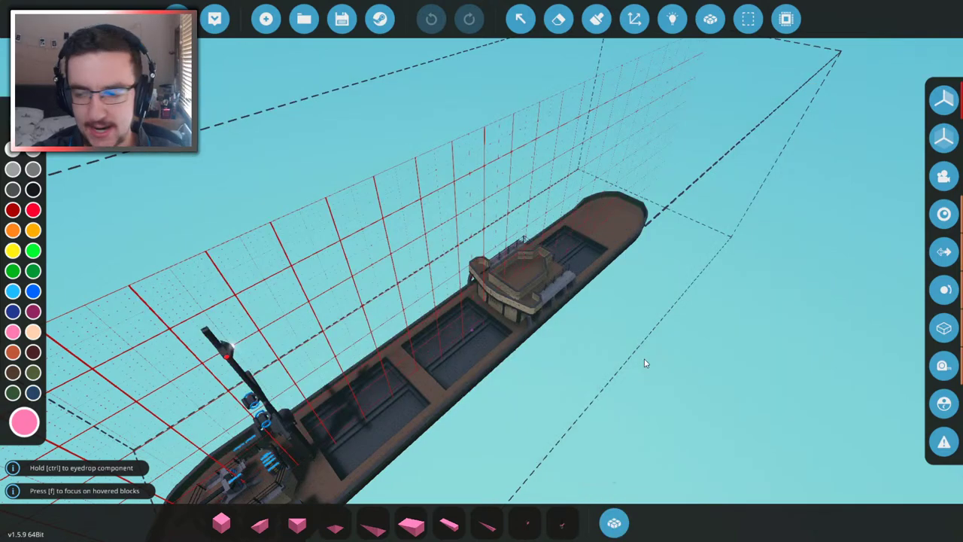
{"action": "key", "text": "w"}
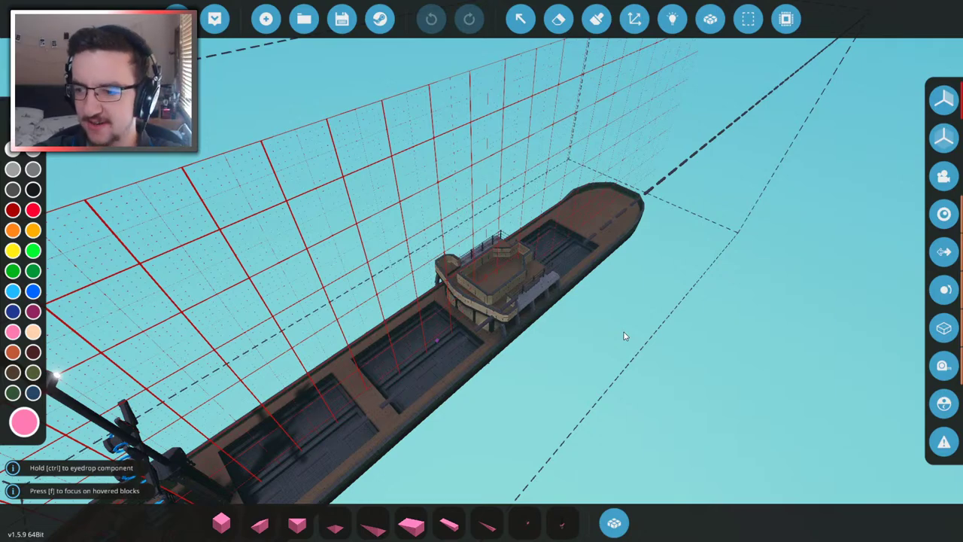
- Copy the curved front wall of the bridge deck with the selection grid and paste the copy directly above the original
{"action": "key", "text": "w"}
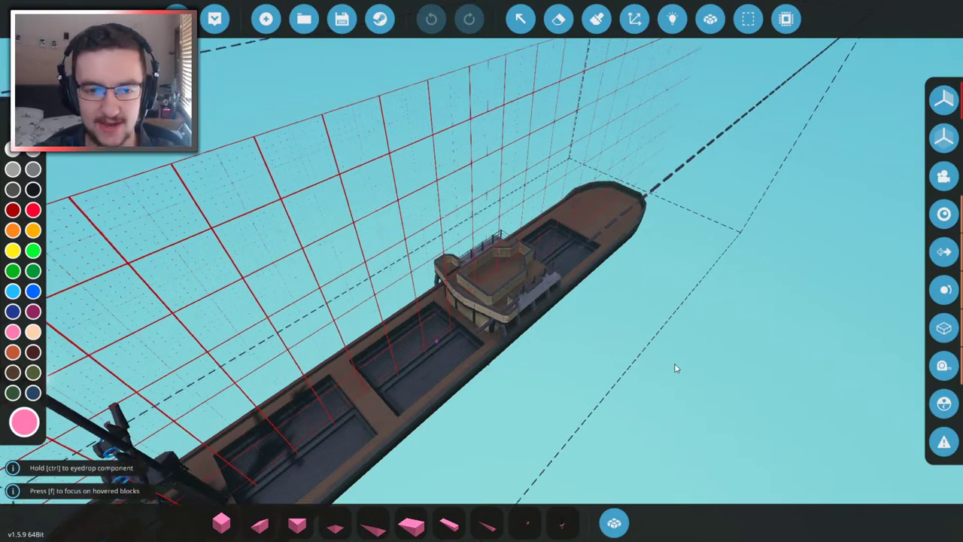
{"action": "key", "text": "w"}
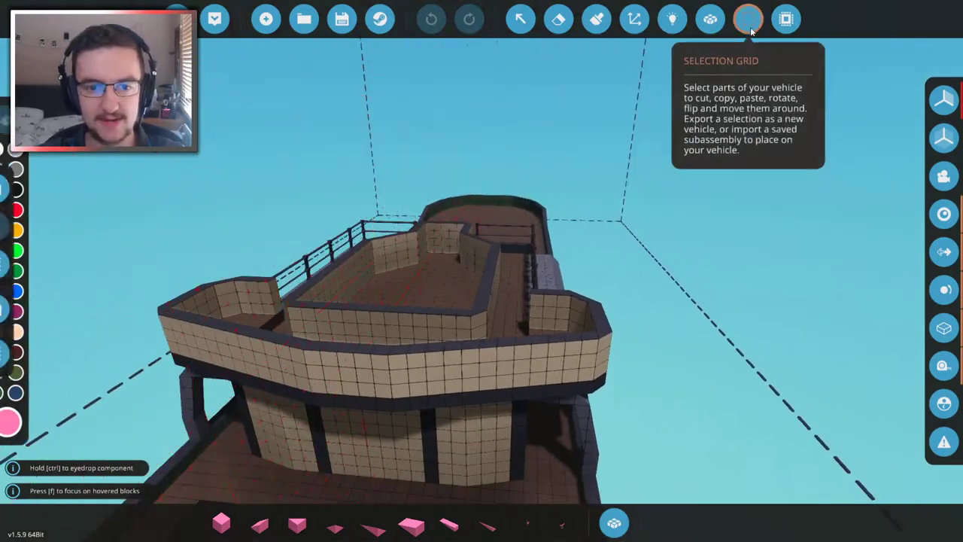
{"action": "left_click", "coordinate": [749, 19]}
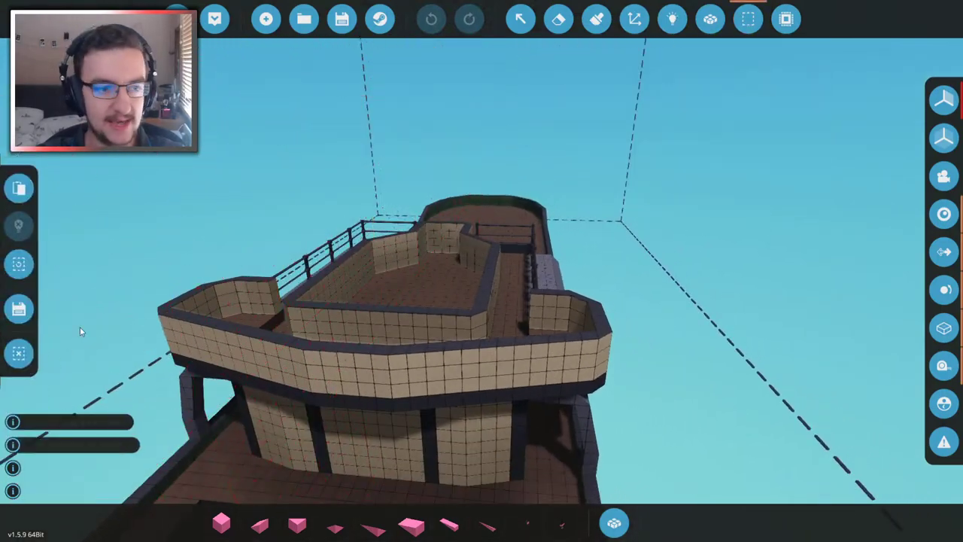
{"action": "left_click", "coordinate": [17, 351]}
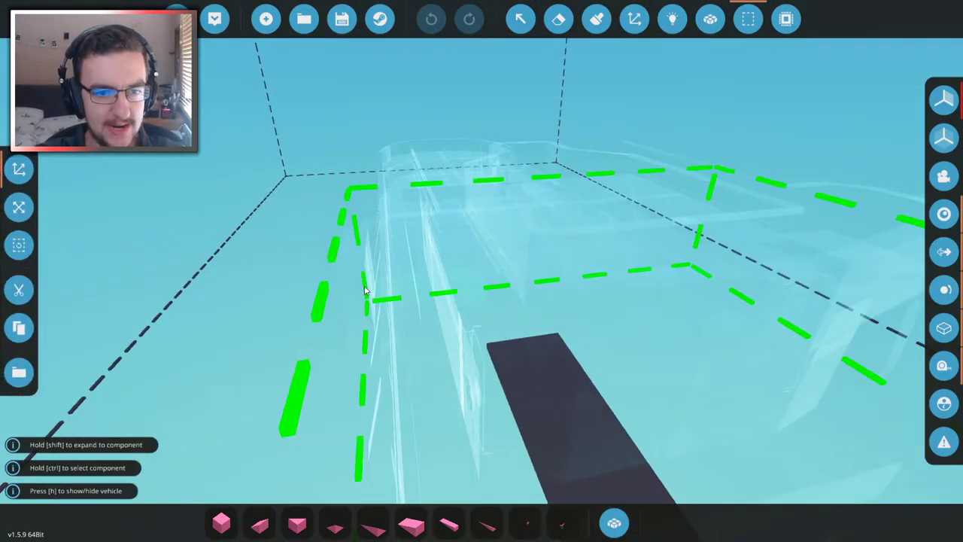
{"action": "left_click", "coordinate": [362, 281]}
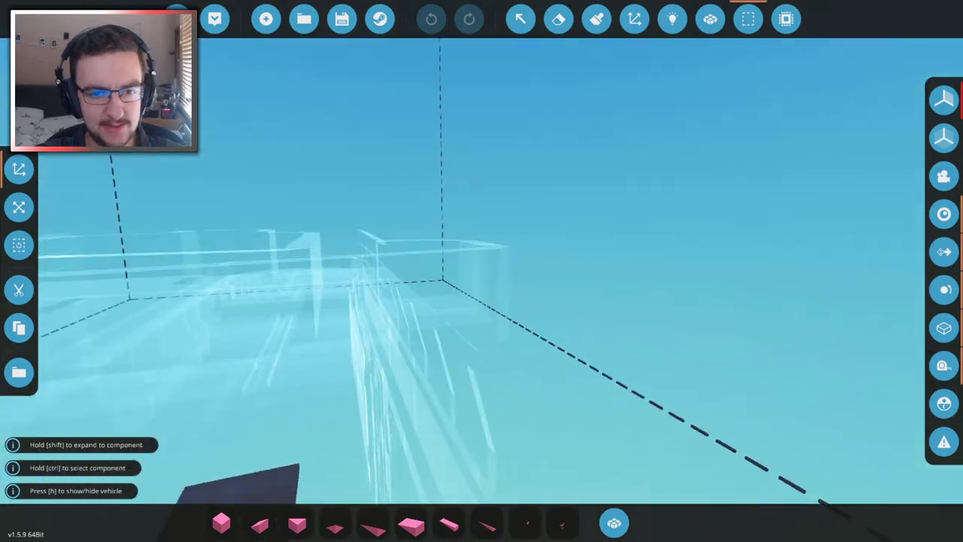
{"action": "left_click", "coordinate": [483, 330]}
{"action": "left_click", "coordinate": [498, 209]}
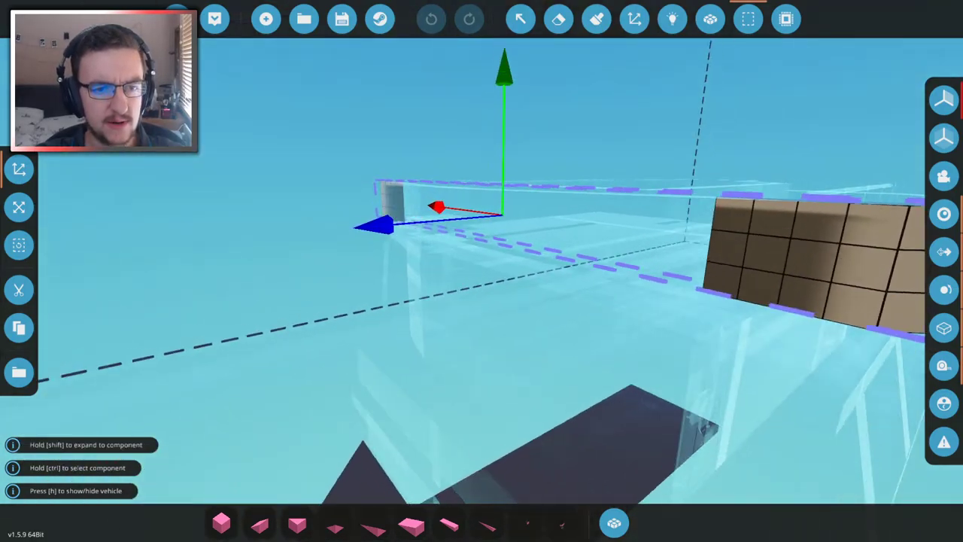
{"action": "left_click", "coordinate": [477, 206]}
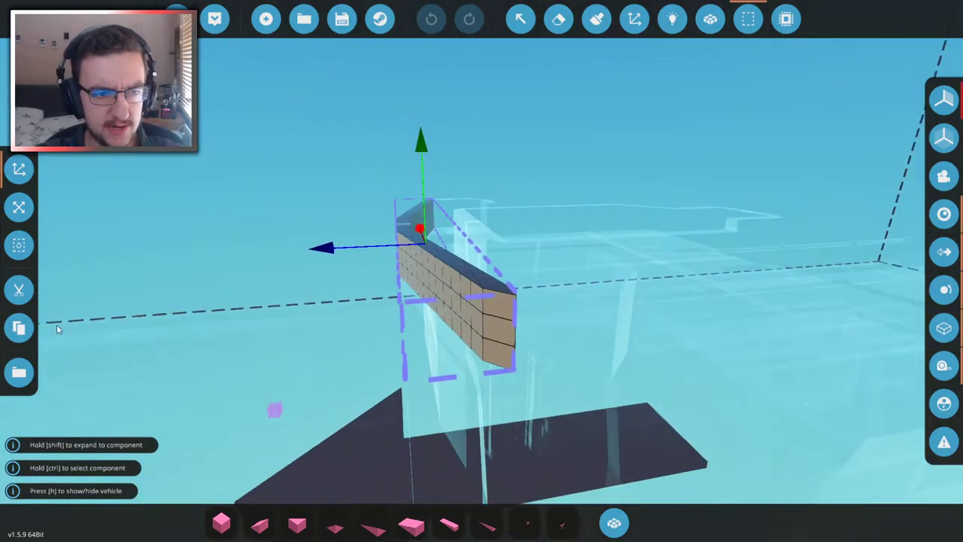
{"action": "left_click", "coordinate": [18, 328]}
{"action": "left_click_drag", "start_coordinate": [425, 194], "coordinate": [431, 121]}
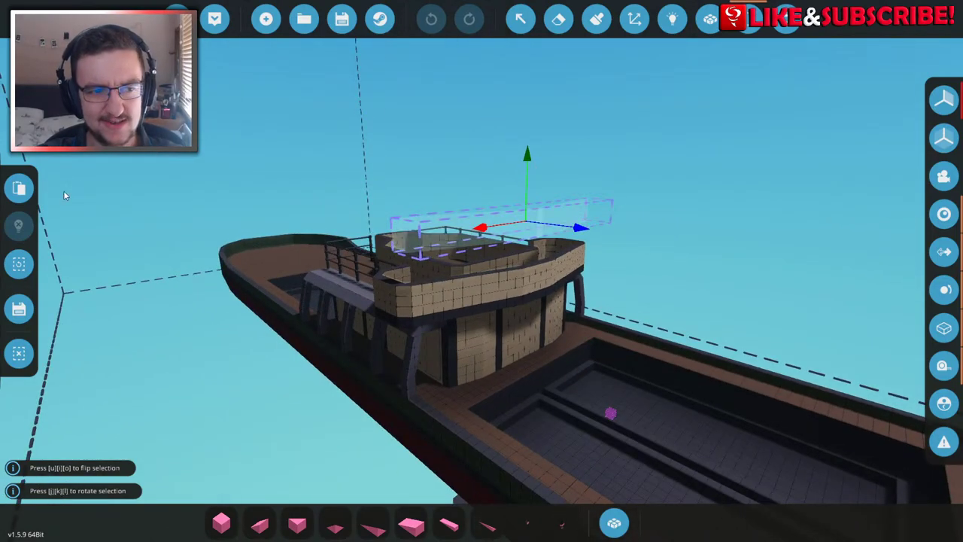
{"action": "left_click", "coordinate": [18, 187]}
- Erase the bottom row of blocks from the raised copy of the curved wall
{"action": "left_click", "coordinate": [787, 19]}
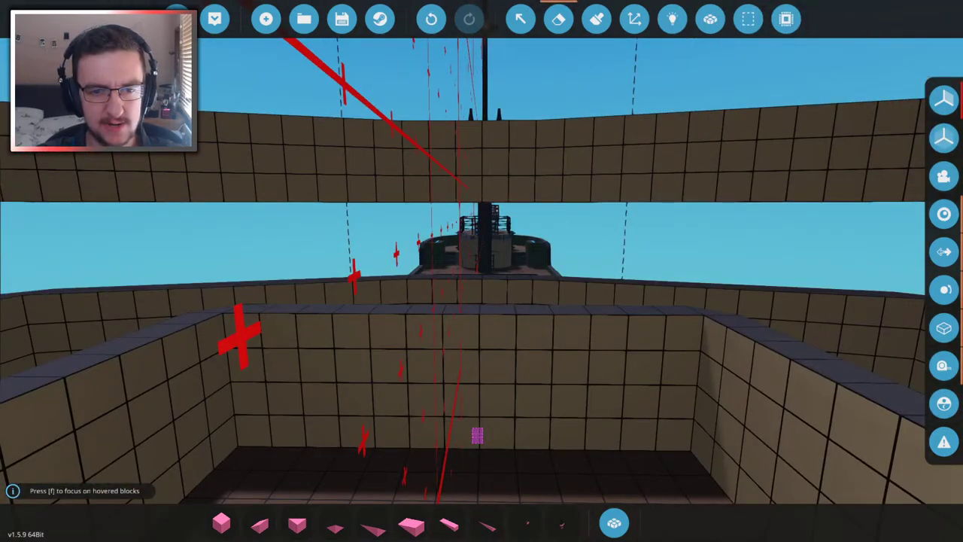
{"action": "key", "text": "s"}
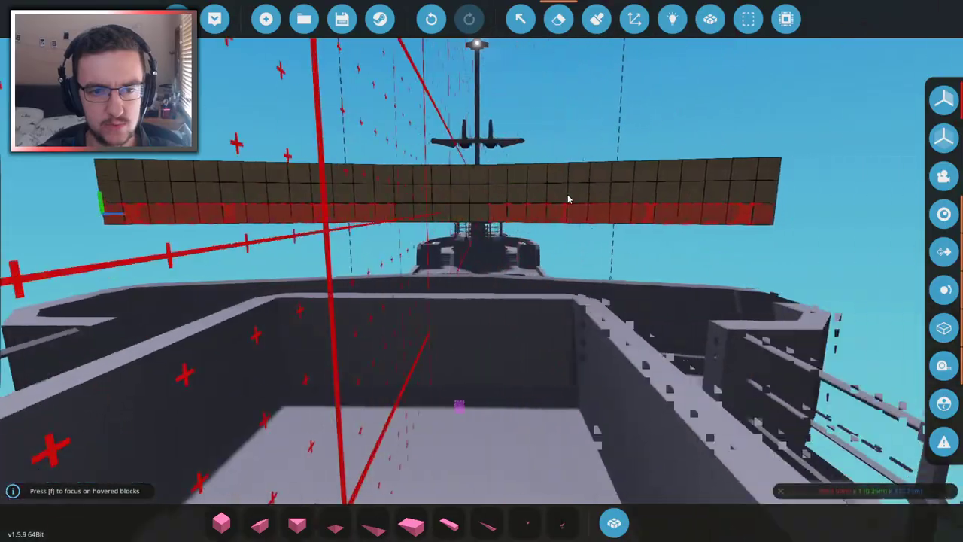
{"action": "key", "text": "w"}
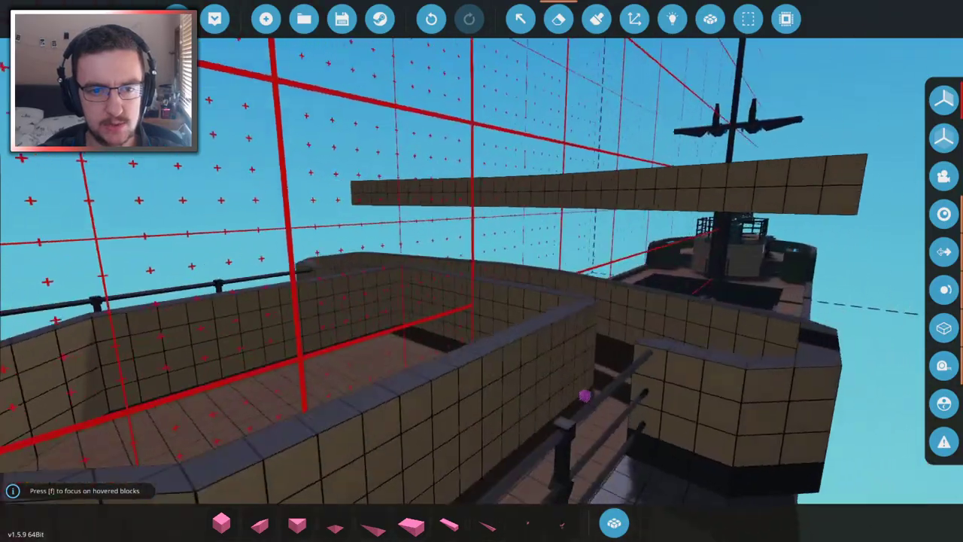
- Build a dark grey block pillar from the end of the lower bridge wall up to the raised wall
{"action": "key", "text": "d"}
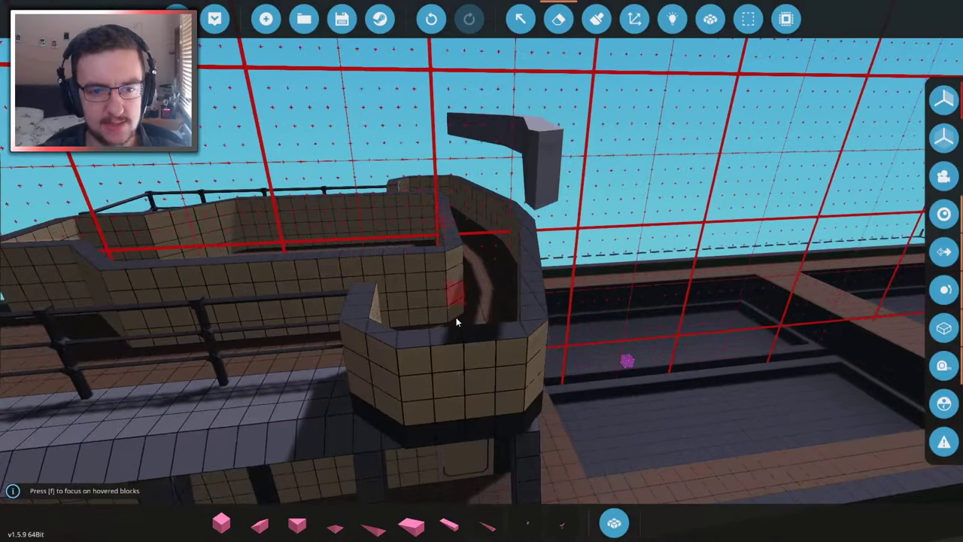
{"action": "left_click", "coordinate": [456, 322]}
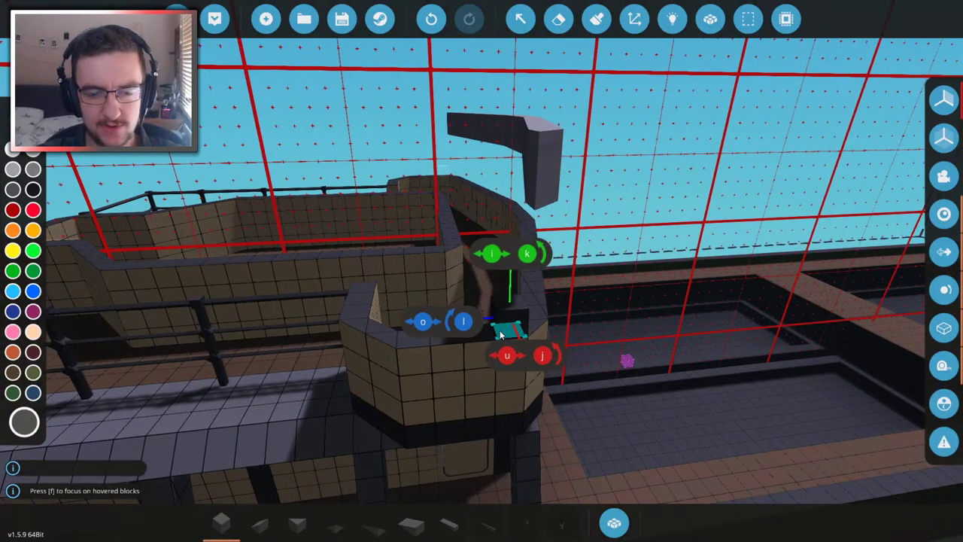
{"action": "key", "text": "w"}
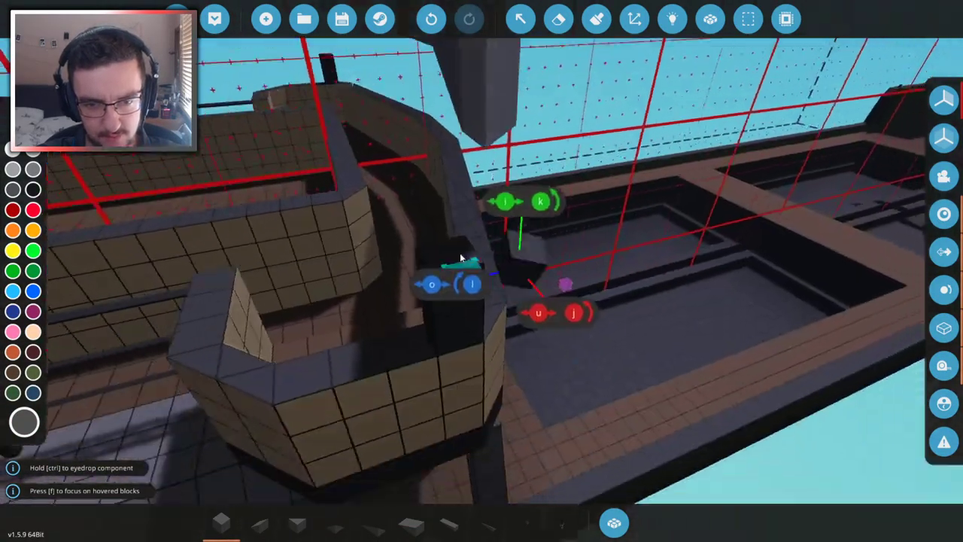
{"action": "key", "text": "e"}
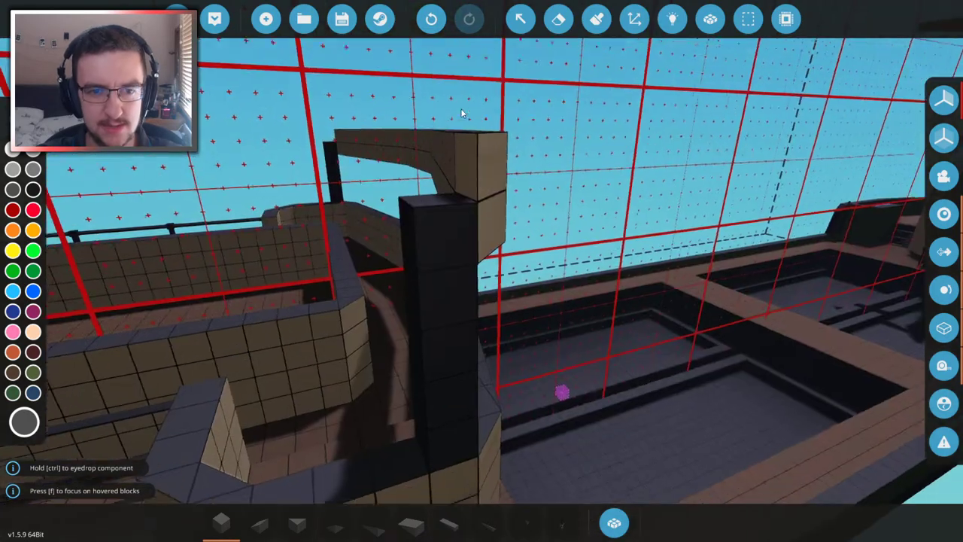
{"action": "key", "text": "s"}
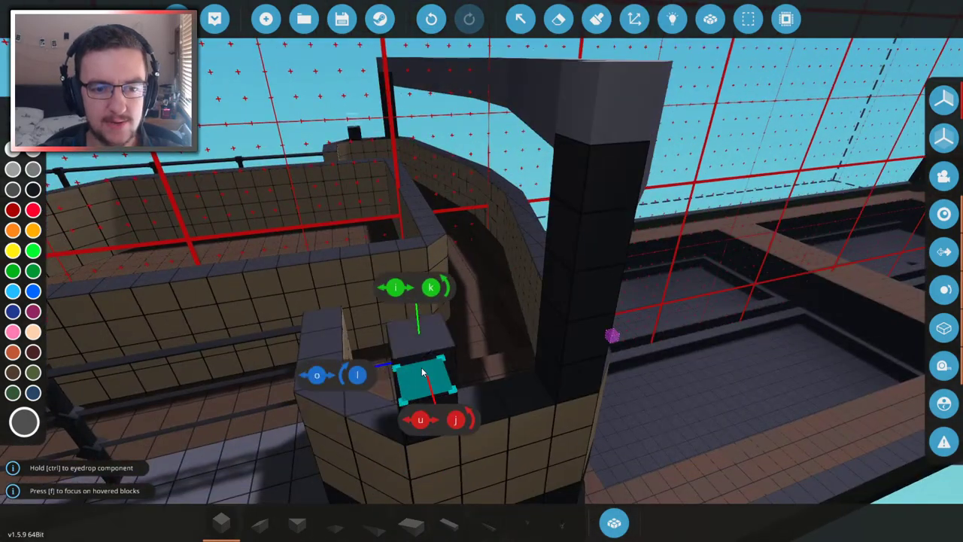
- Build a second dark grey pillar on the bridge wing wall, matching the height of the first
{"action": "left_click", "coordinate": [422, 332]}
{"action": "left_click", "coordinate": [424, 292]}
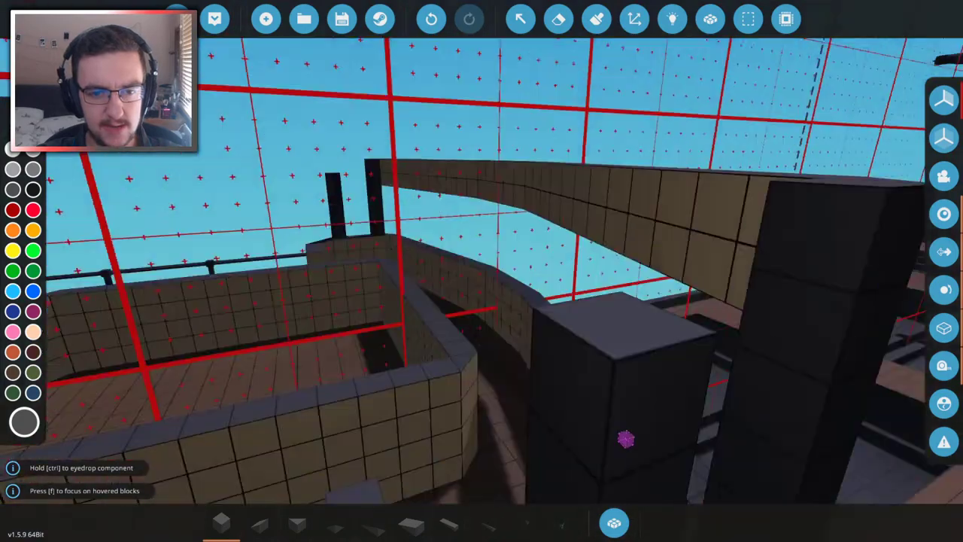
{"action": "left_click", "coordinate": [617, 225]}
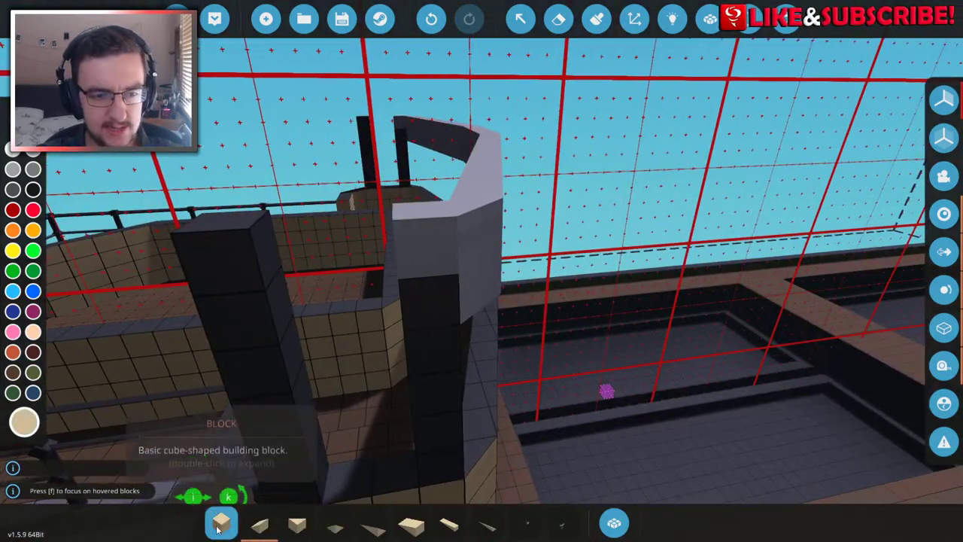
- Fill the upper gap between the two pillars with beige blocks, two blocks high
{"action": "left_click", "coordinate": [279, 305]}
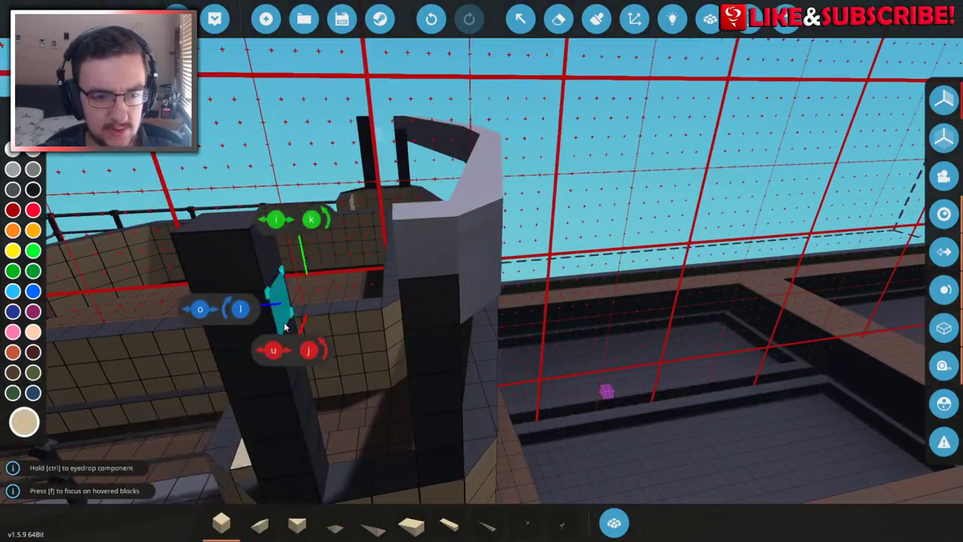
{"action": "left_click", "coordinate": [282, 315]}
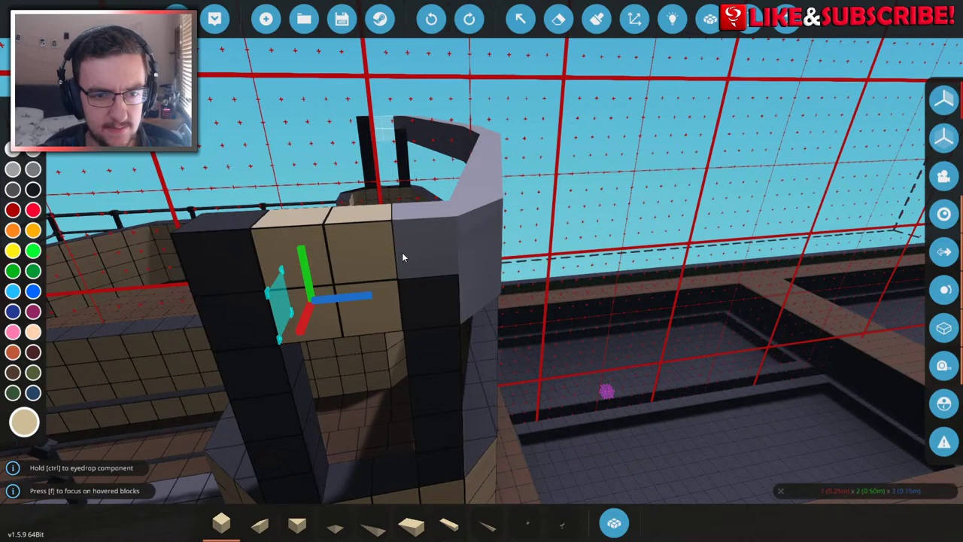
{"action": "scroll", "coordinate": [402, 252], "scroll_direction": "down", "scroll_amount": 3}
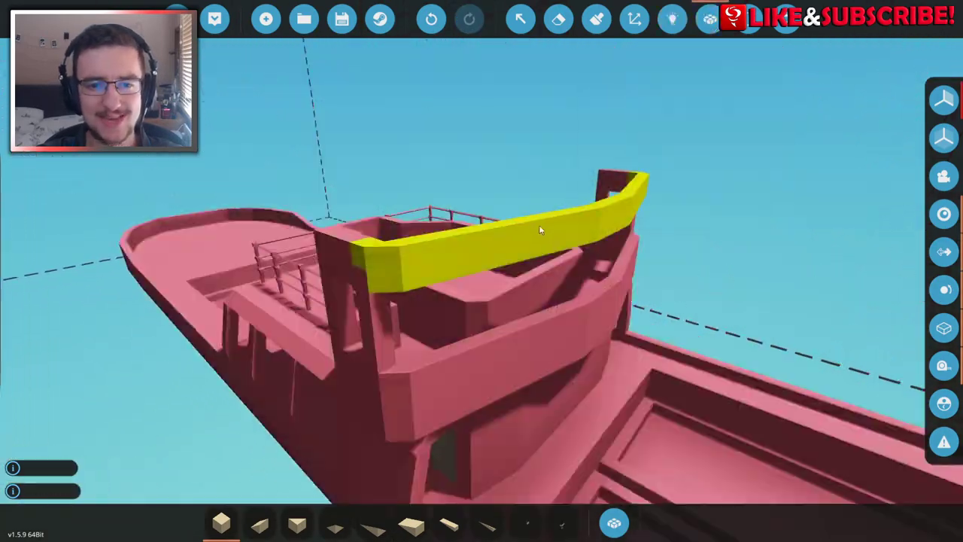
- Search the component inventory for "door" and place the electric sliding door at the front of the bridge walkway
{"action": "key", "text": "w"}
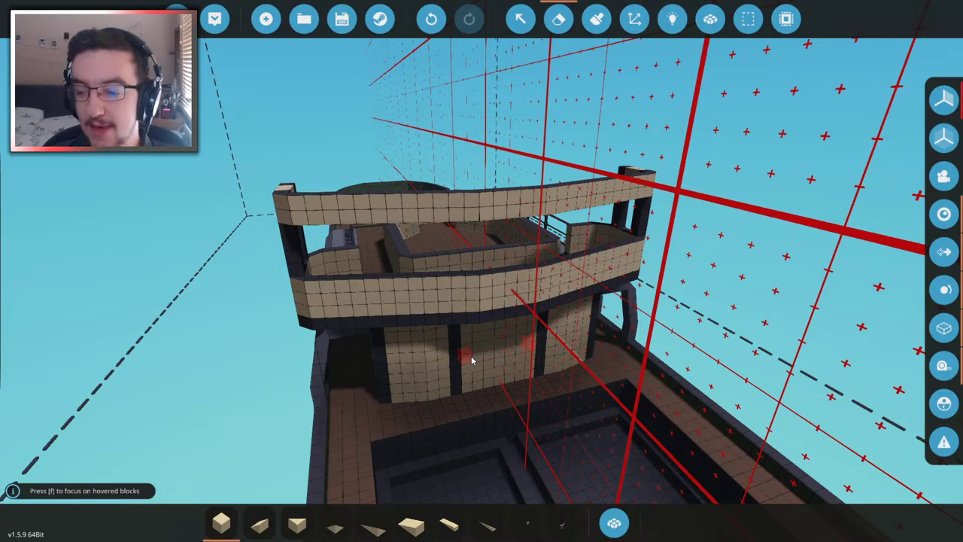
{"action": "left_click_drag", "start_coordinate": [470, 356], "coordinate": [470, 357]}
{"action": "left_click", "coordinate": [615, 525]}
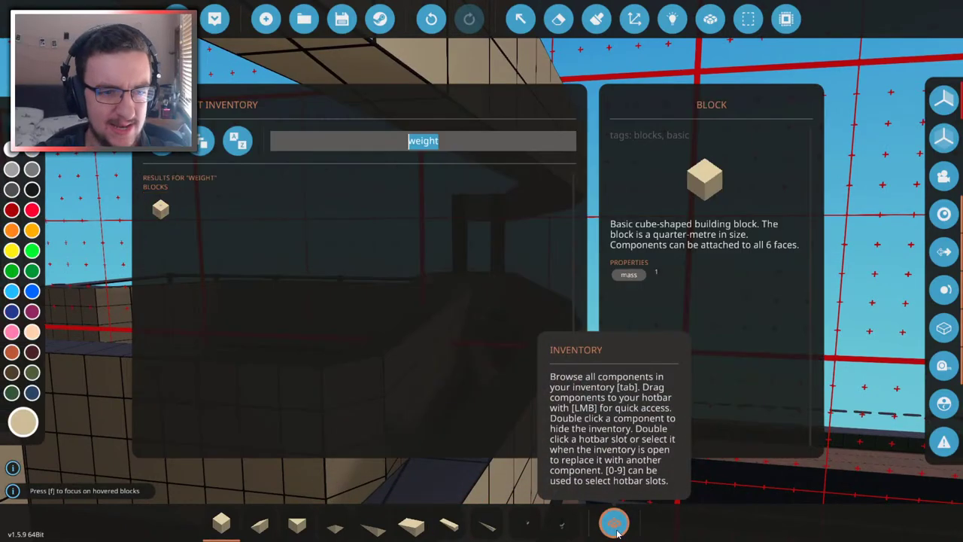
{"action": "type", "text": "door"}
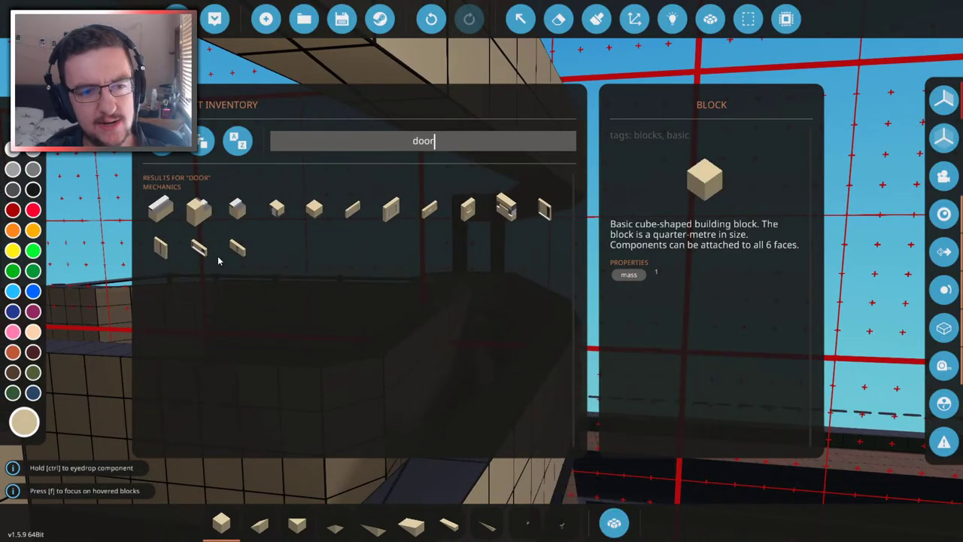
{"action": "left_click", "coordinate": [160, 248]}
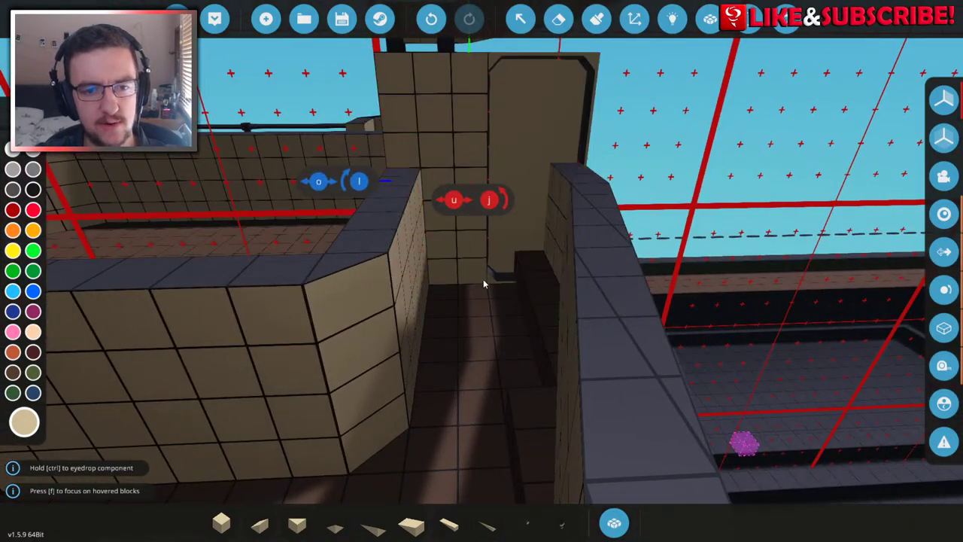
{"action": "key", "text": "s"}
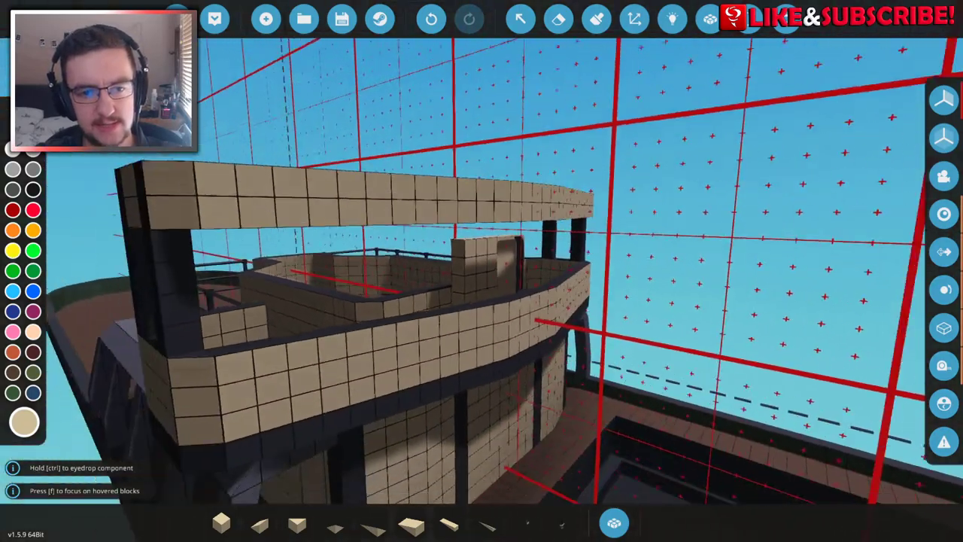
- Search the component inventory for "window" and pick a large rectangular window
{"action": "key", "text": "w"}
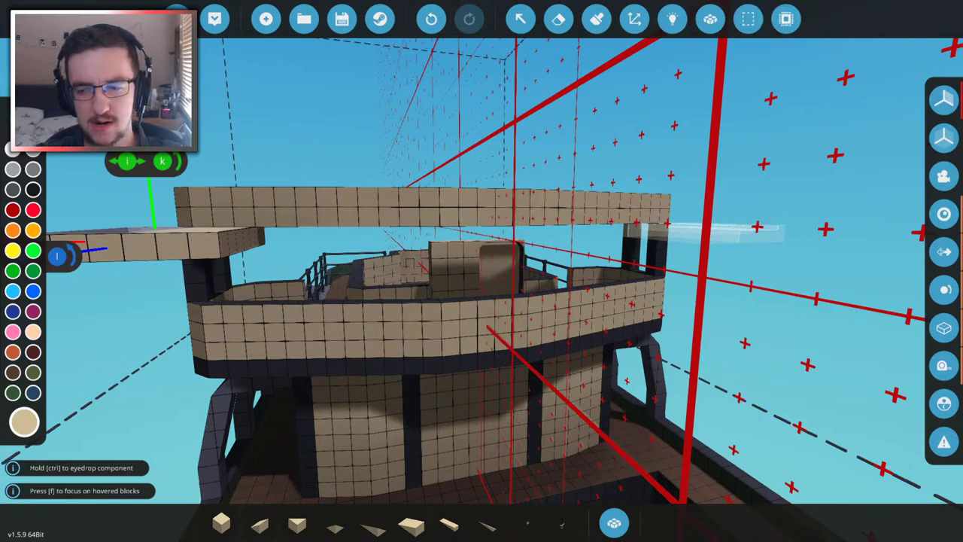
{"action": "key", "text": "w"}
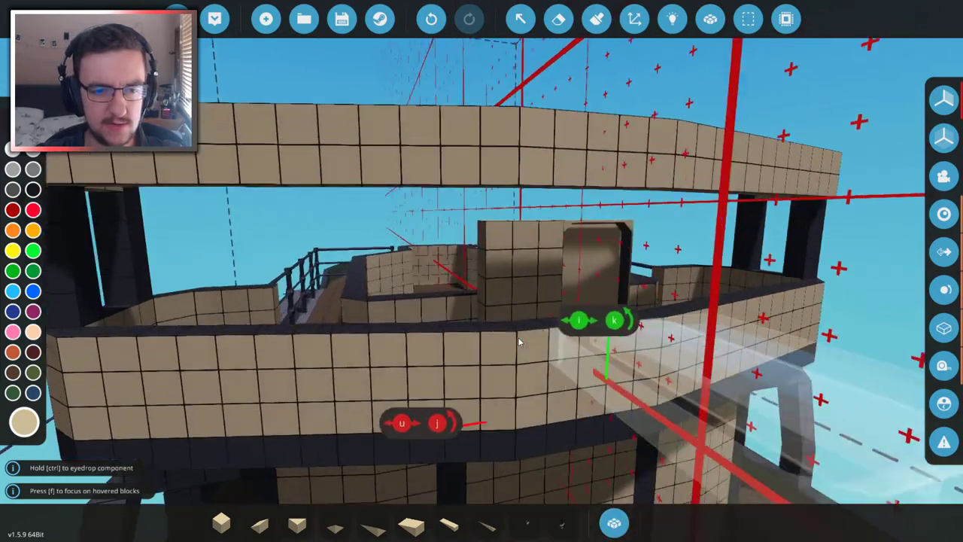
{"action": "left_click", "coordinate": [611, 527]}
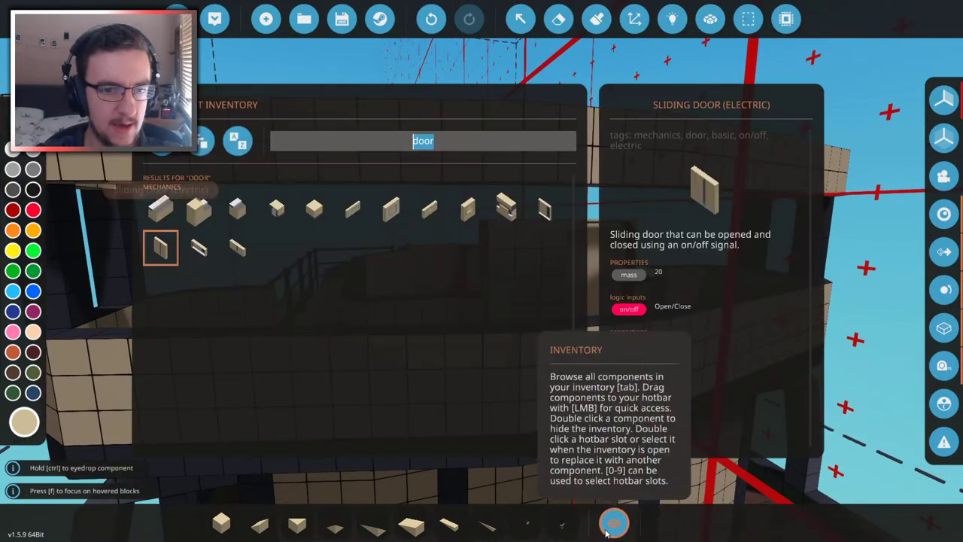
{"action": "type", "text": "window"}
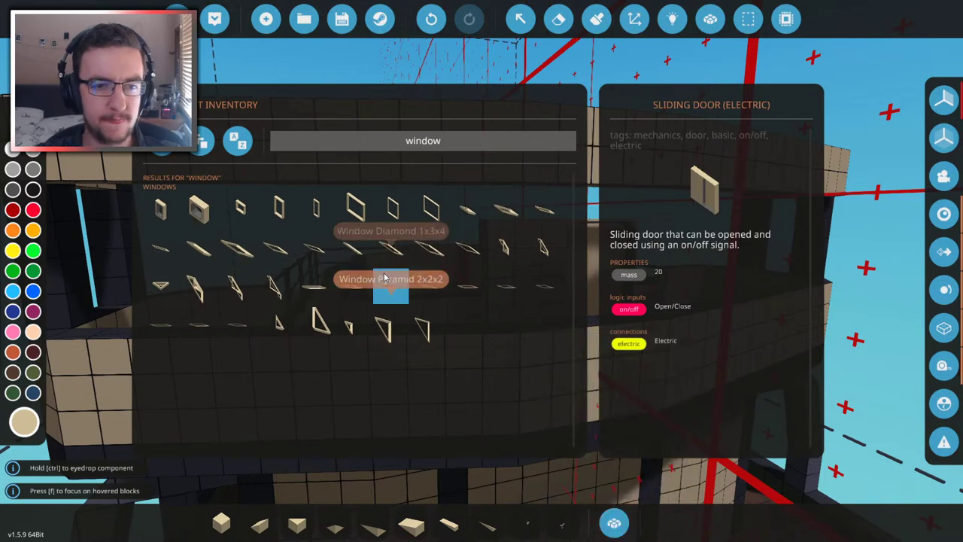
{"action": "left_click", "coordinate": [436, 218]}
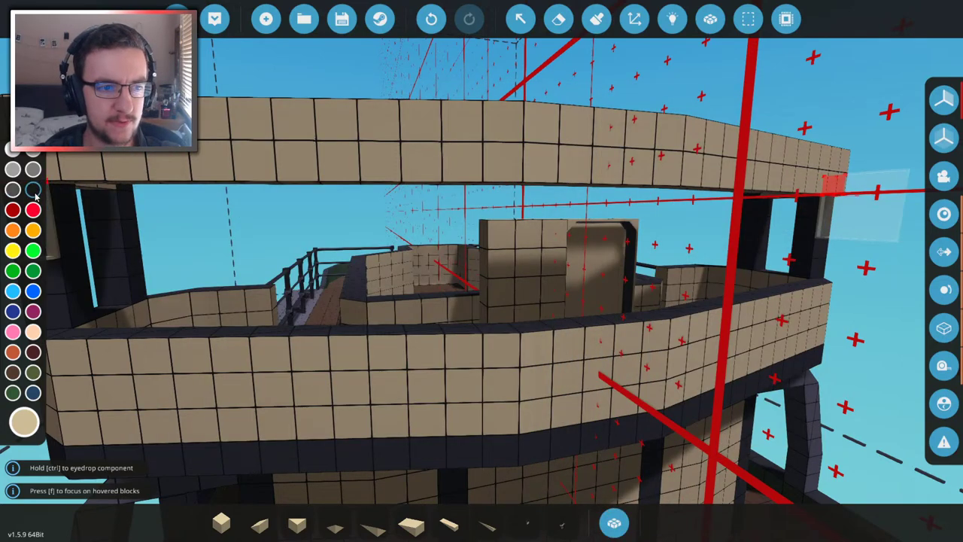
- Colour the window black, rotate it to face forward and place it on top of the wheelhouse's front wall
{"action": "scroll", "coordinate": [470, 372], "scroll_direction": "up", "scroll_amount": 5}
{"action": "key", "text": "k"}
{"action": "key", "text": "k"}
{"action": "key", "text": "k"}
{"action": "key", "text": "k"}
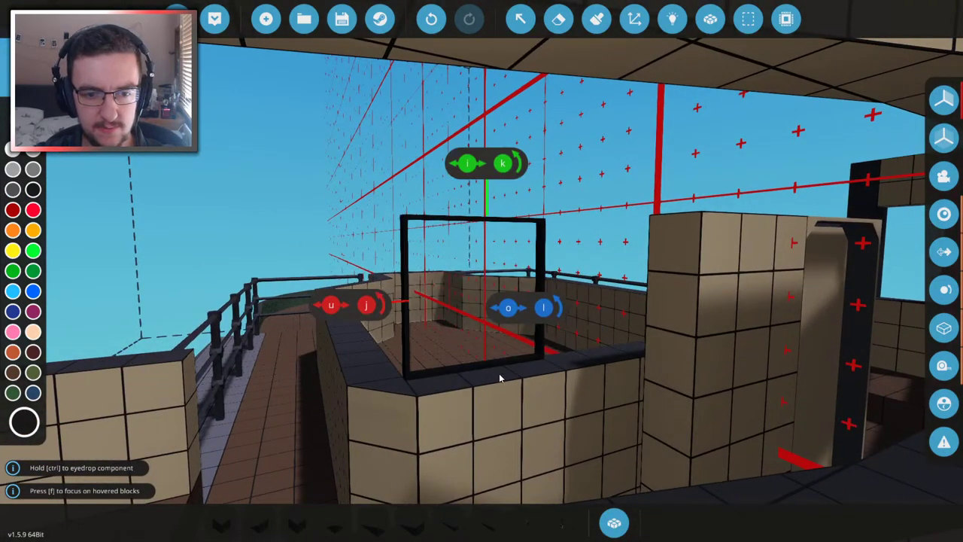
{"action": "key", "text": "w"}
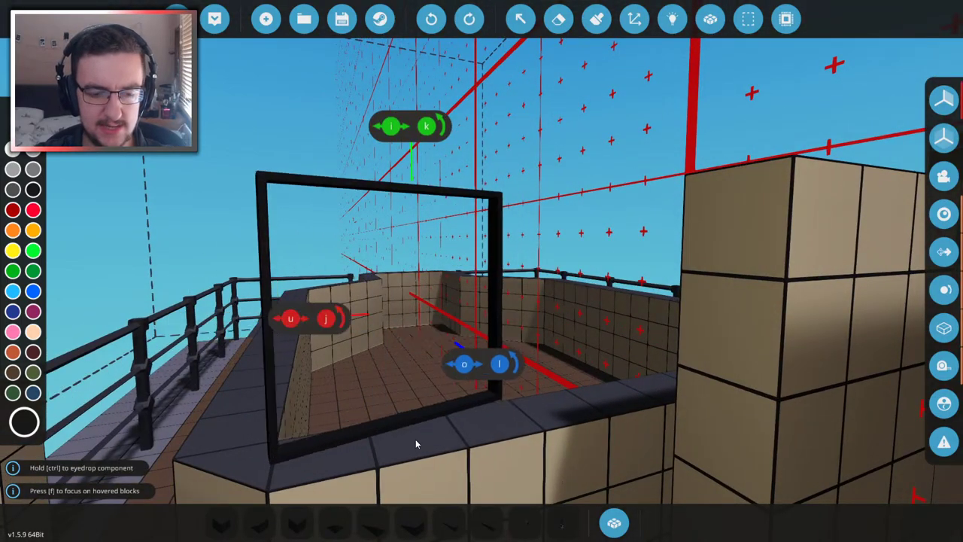
{"action": "left_click_drag", "start_coordinate": [418, 437], "coordinate": [391, 301]}
- Pick a narrower window from the inventory and place it between the large windows on the wheelhouse's front wall
{"action": "key", "text": "Tab"}
{"action": "double_click", "coordinate": [394, 212]}
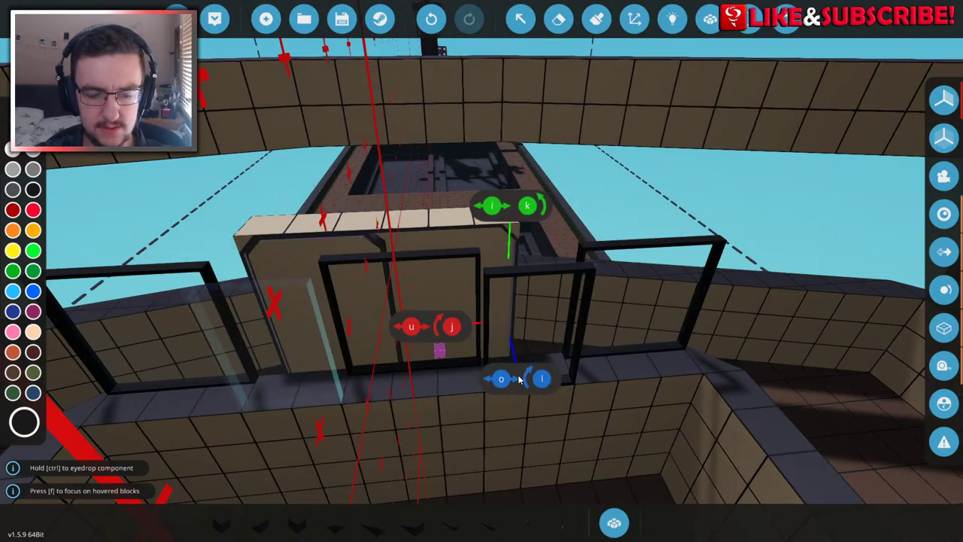
{"action": "left_click_drag", "start_coordinate": [531, 373], "coordinate": [739, 275]}
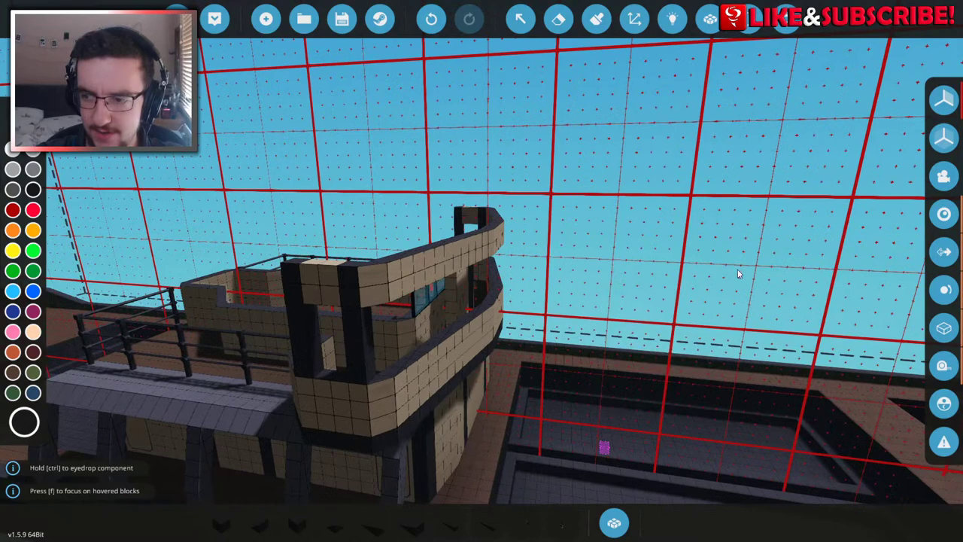
- Select the whole raised wall band above the bridge walkway and reposition it lower on its pillars
{"action": "left_click", "coordinate": [748, 18]}
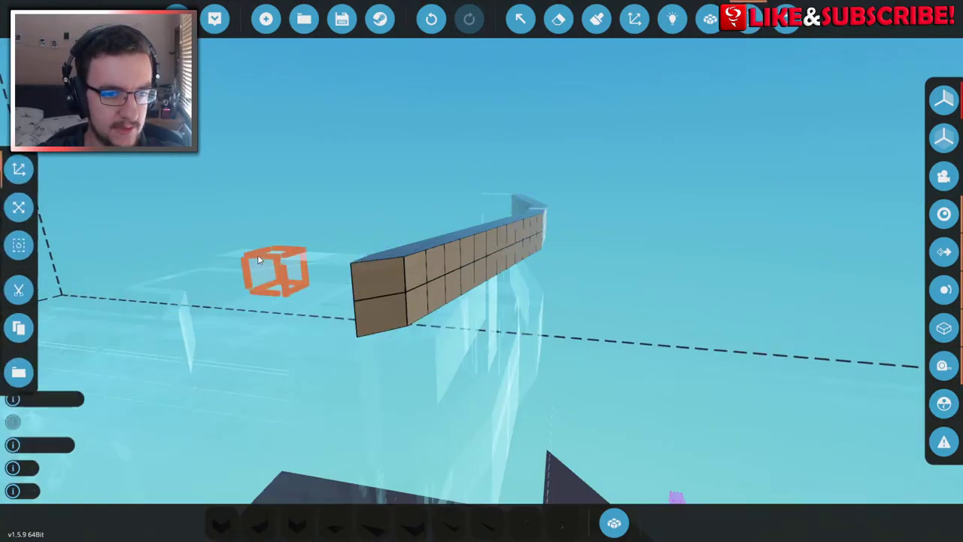
{"action": "left_click", "coordinate": [267, 277]}
{"action": "left_click_drag", "start_coordinate": [454, 293], "coordinate": [671, 226]}
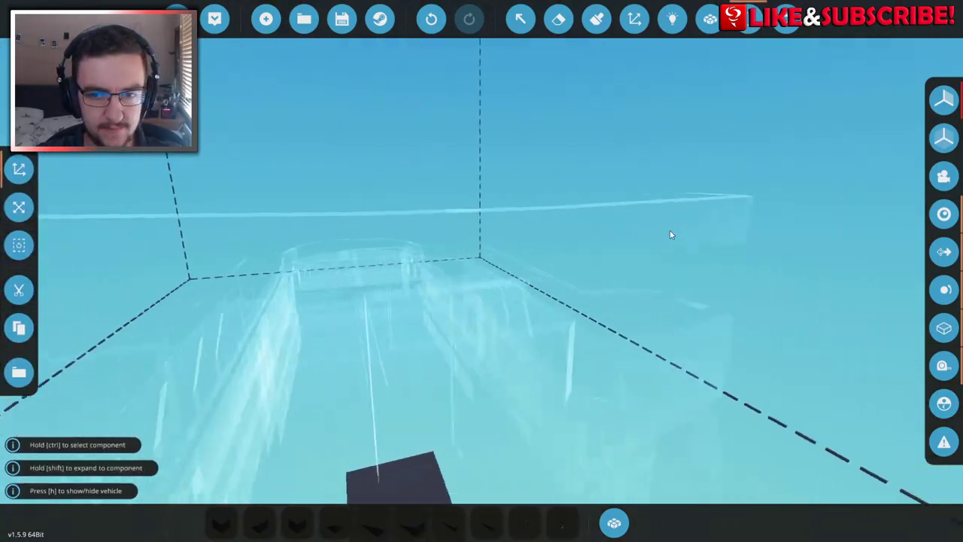
{"action": "left_click", "coordinate": [672, 227]}
{"action": "left_click_drag", "start_coordinate": [489, 251], "coordinate": [607, 257]}
{"action": "left_click", "coordinate": [532, 269], "text": "shift"}
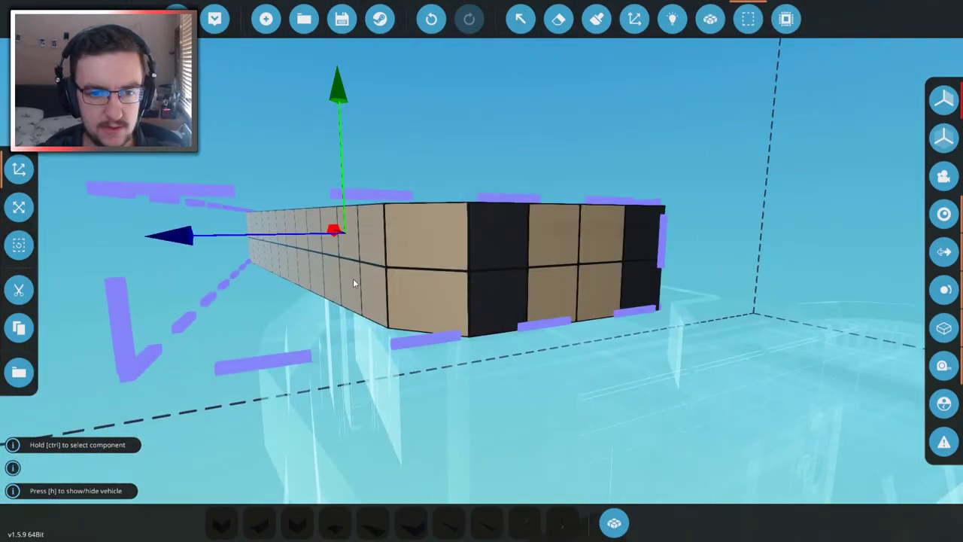
{"action": "key", "text": "h"}
{"action": "key", "text": "ctrl+x"}
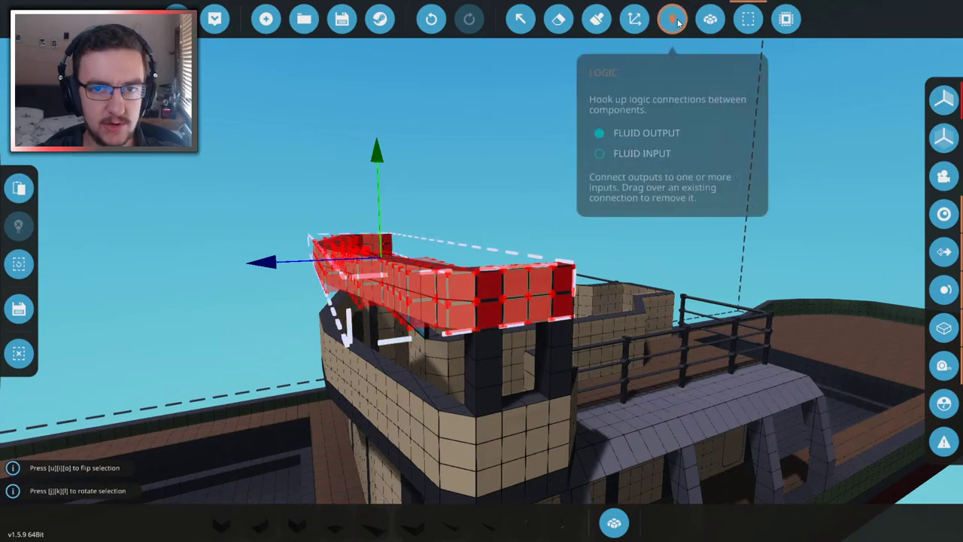
{"action": "left_click", "coordinate": [710, 18]}
{"action": "left_click", "coordinate": [429, 382]}
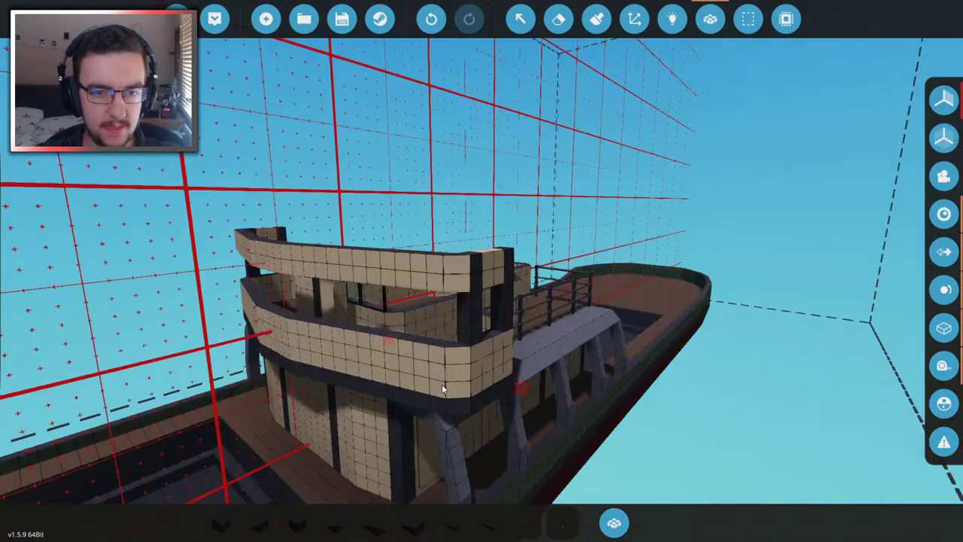
- Spawn the ship at the dock, examine the bridge from the quay and the deck, and return to the workbench
{"action": "key", "text": "w"}
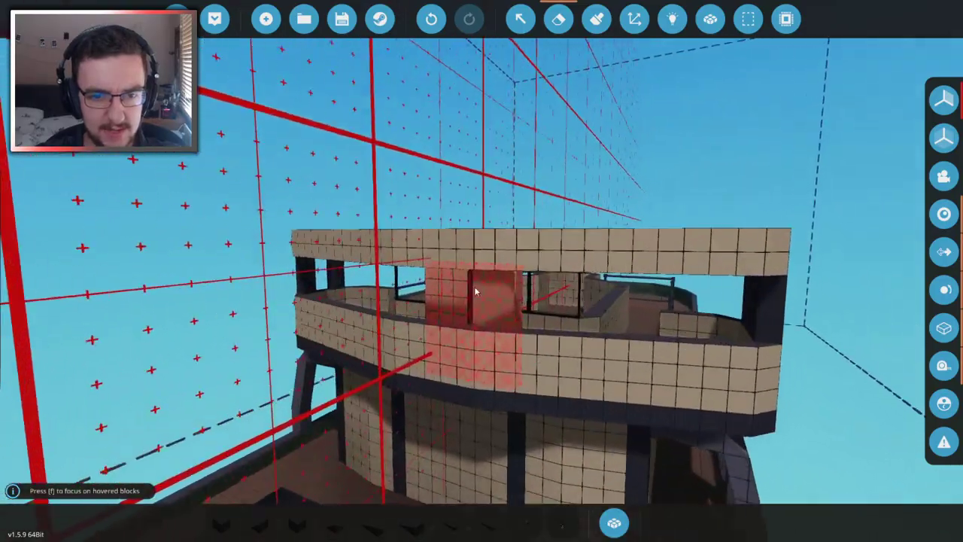
{"action": "key", "text": "s"}
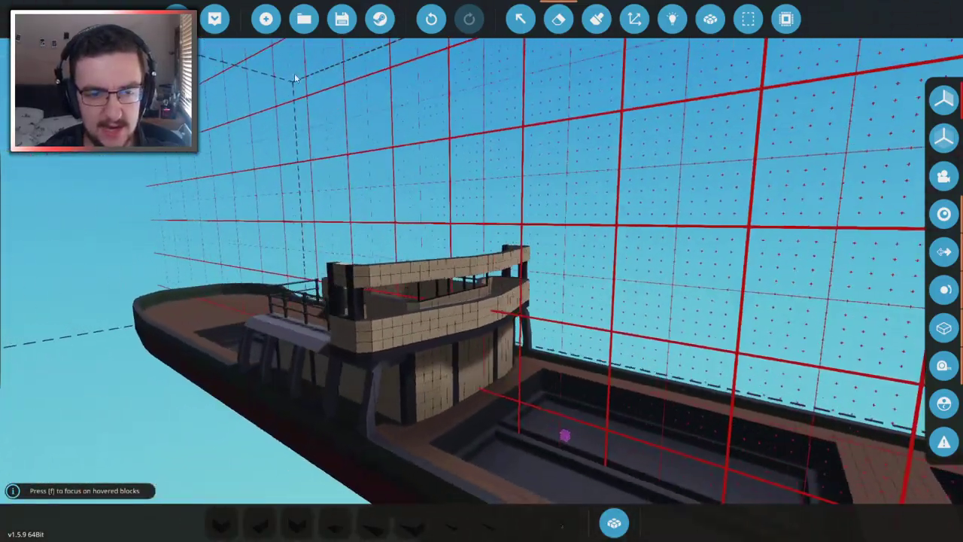
{"action": "left_click", "coordinate": [215, 18]}
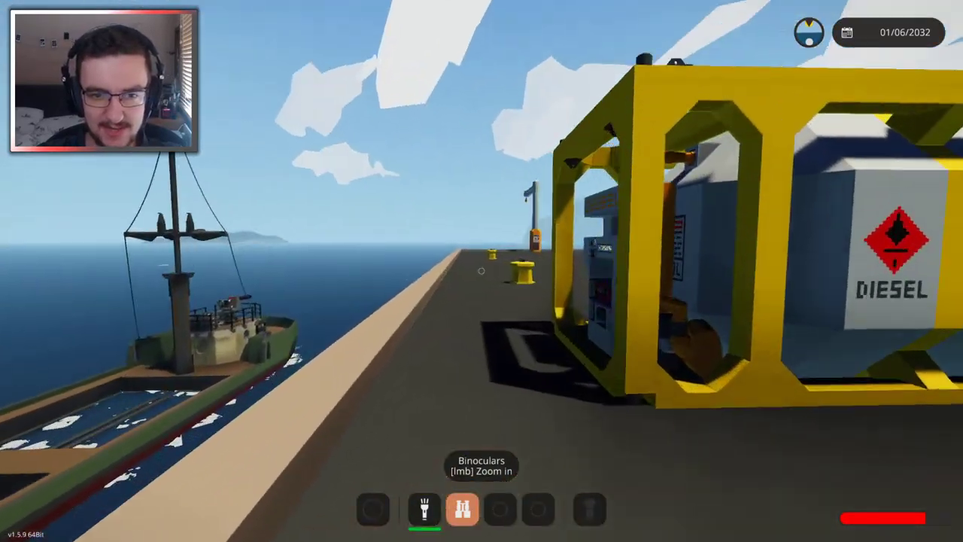
{"action": "key", "text": "w"}
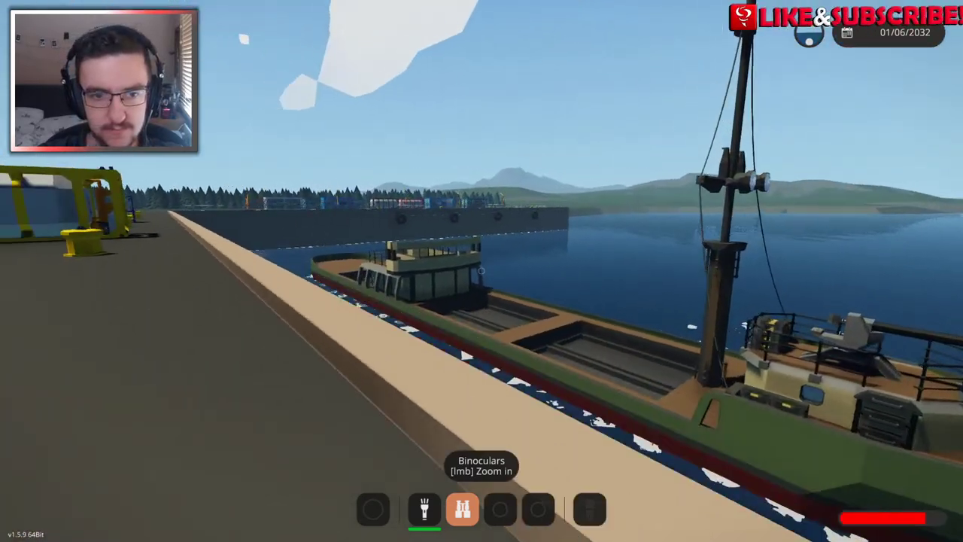
{"action": "left_click", "coordinate": [481, 271]}
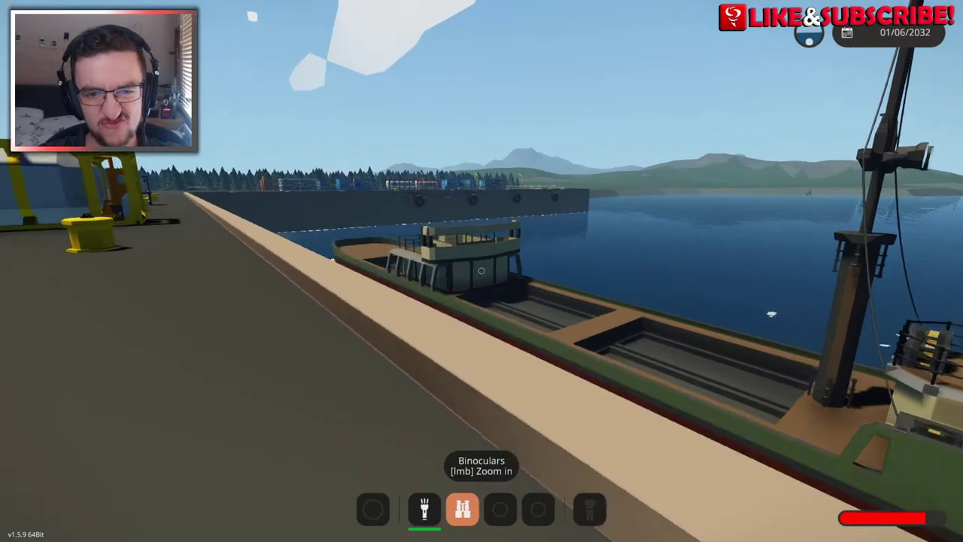
{"action": "key", "text": "w"}
{"action": "key", "text": "w"}
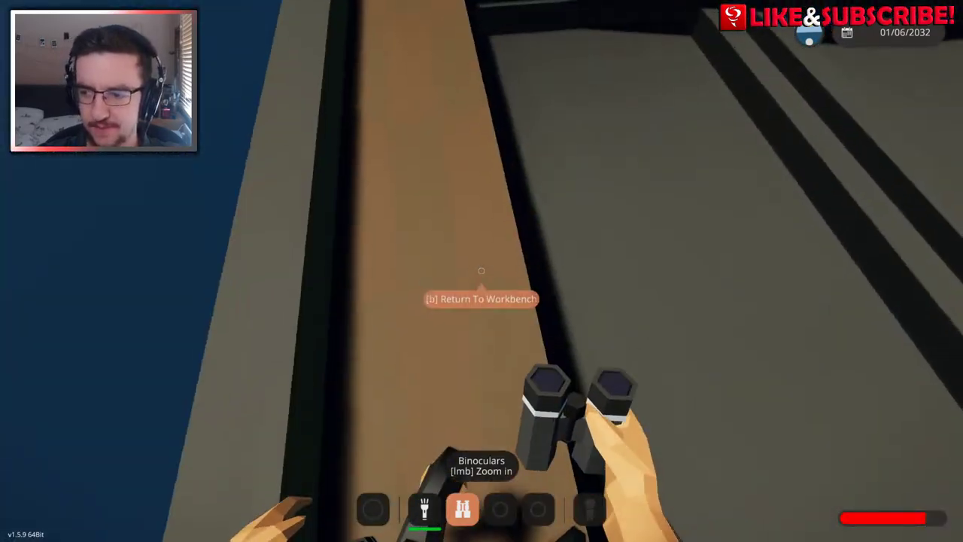
{"action": "key", "text": "b"}
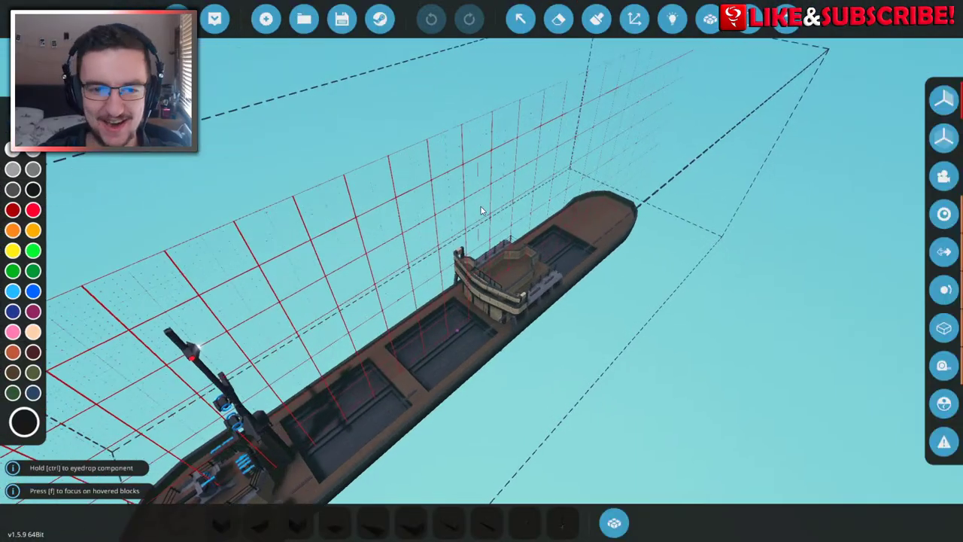
- Paint the light top faces at the end of the raised wall band dark grey
{"action": "key", "text": "w"}
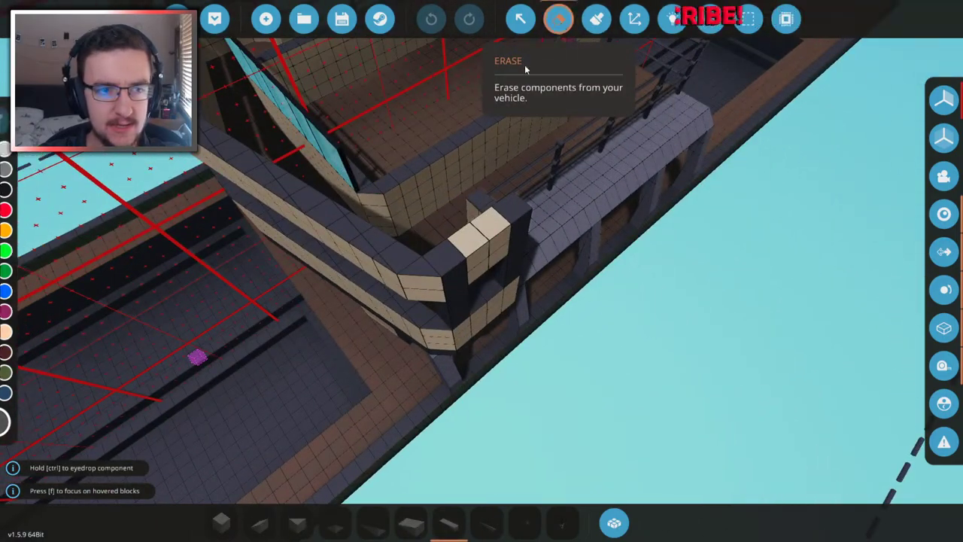
{"action": "left_click", "coordinate": [602, 34]}
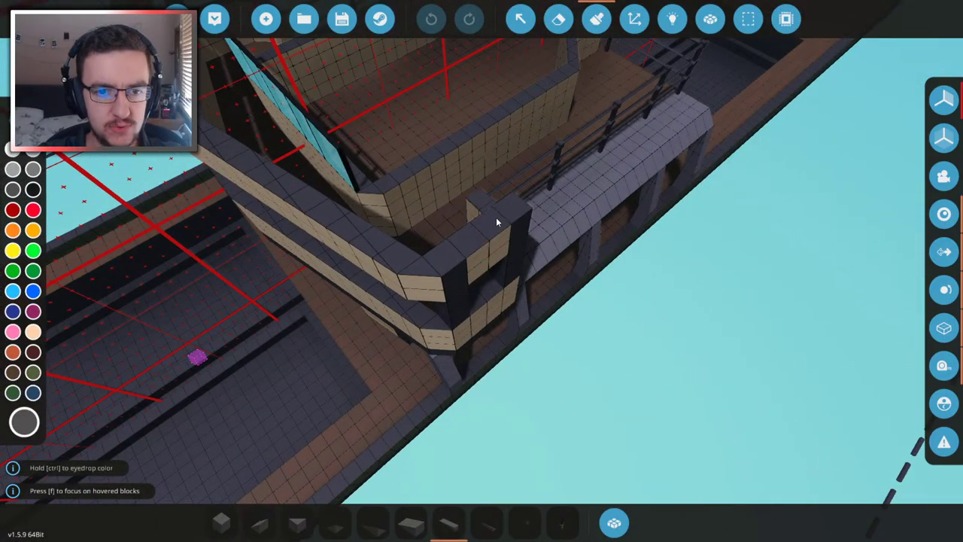
{"action": "left_click", "coordinate": [496, 222]}
- Paint the black corner blocks where the raised wall band meets its front pillars beige on both sides
{"action": "key", "text": "f"}
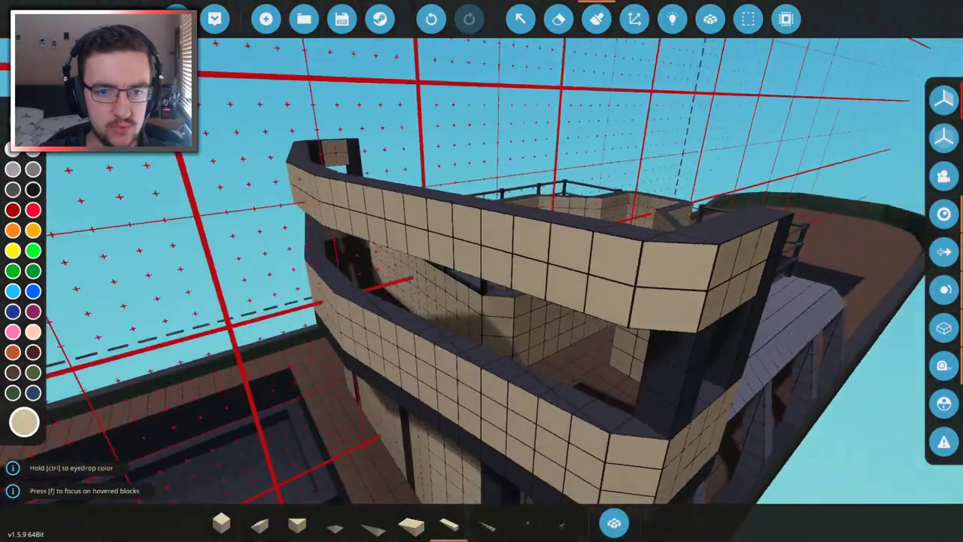
{"action": "key", "text": "f"}
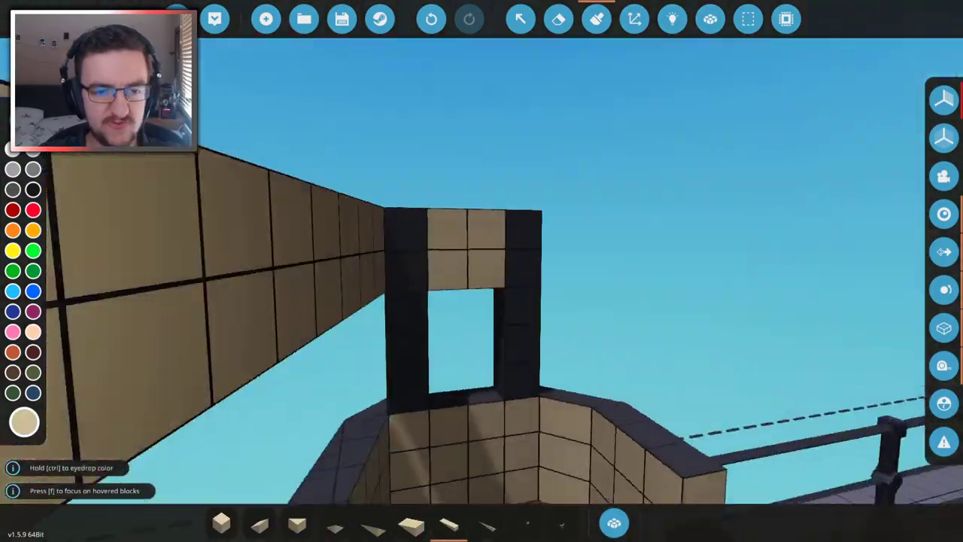
{"action": "key", "text": "f"}
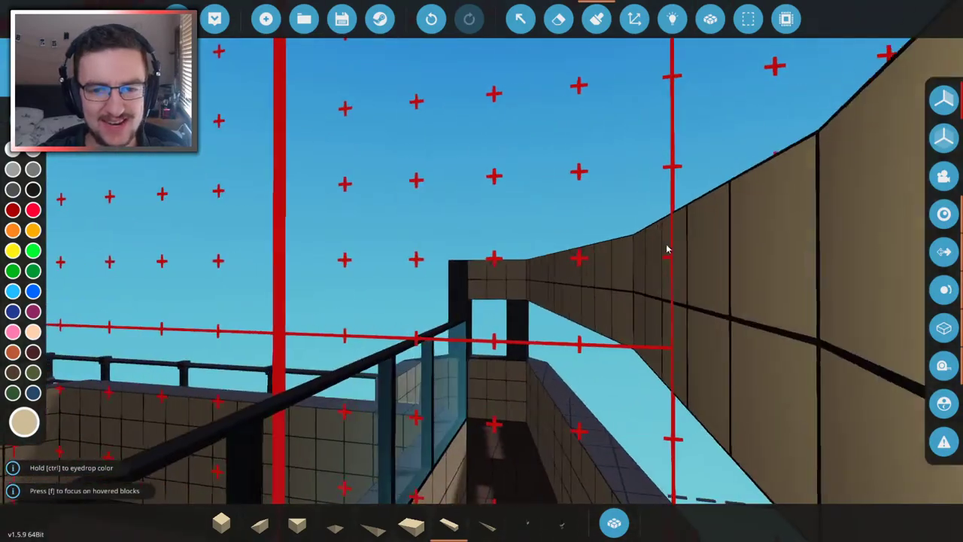
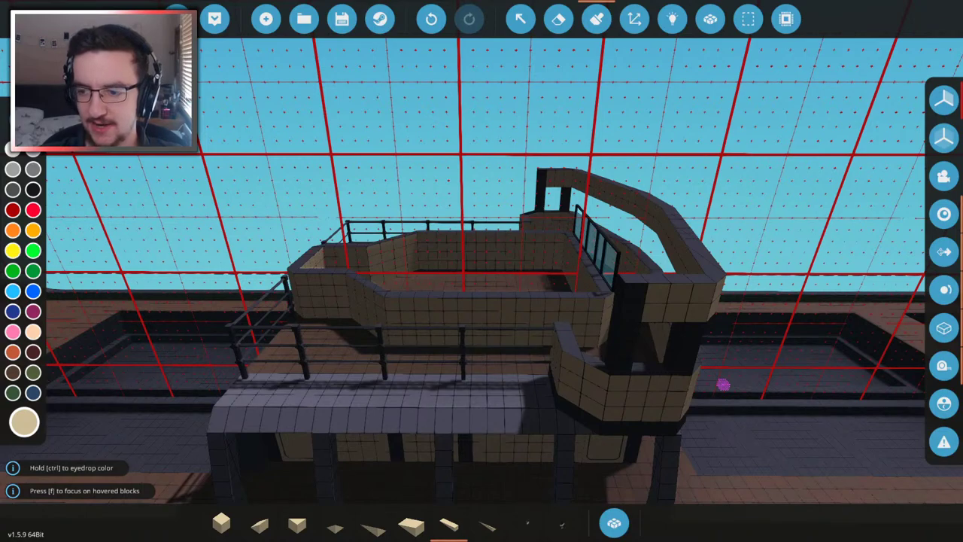
- Place black-framed windows facing sideways on top of the wheelhouse's side walls, starting at the front corners
{"action": "scroll", "coordinate": [530, 162], "scroll_direction": "up", "scroll_amount": 10}
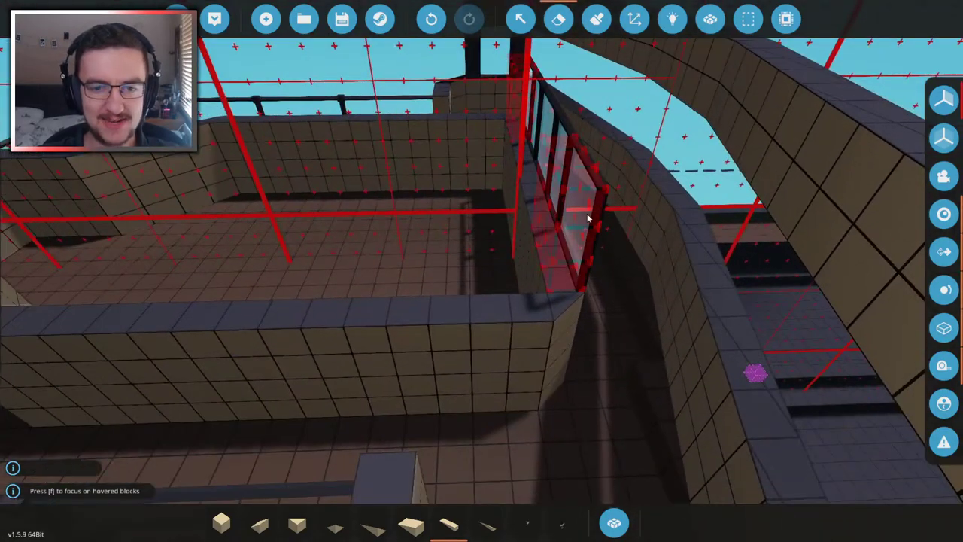
{"action": "left_click", "coordinate": [588, 219]}
{"action": "left_click_drag", "start_coordinate": [641, 357], "coordinate": [528, 314]}
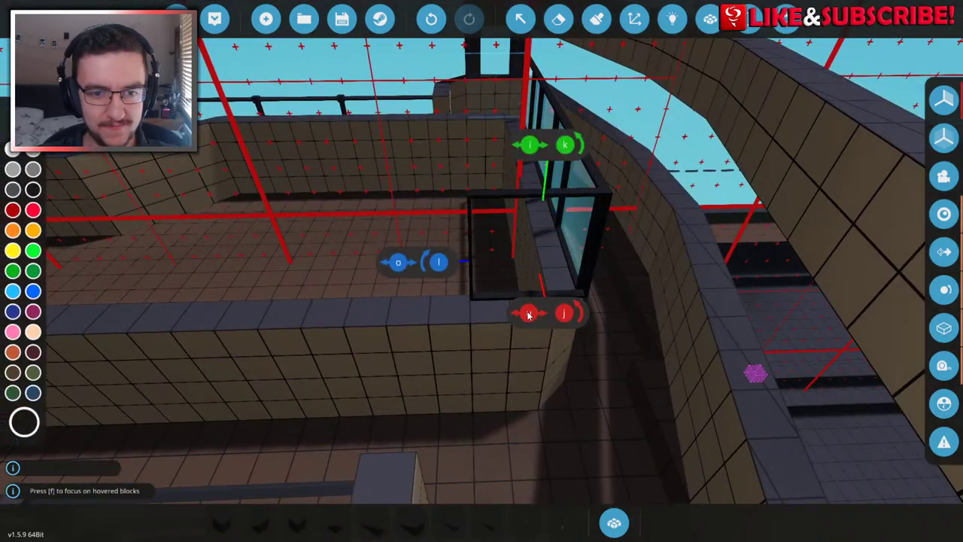
{"action": "scroll", "coordinate": [499, 317], "scroll_direction": "down", "scroll_amount": 3}
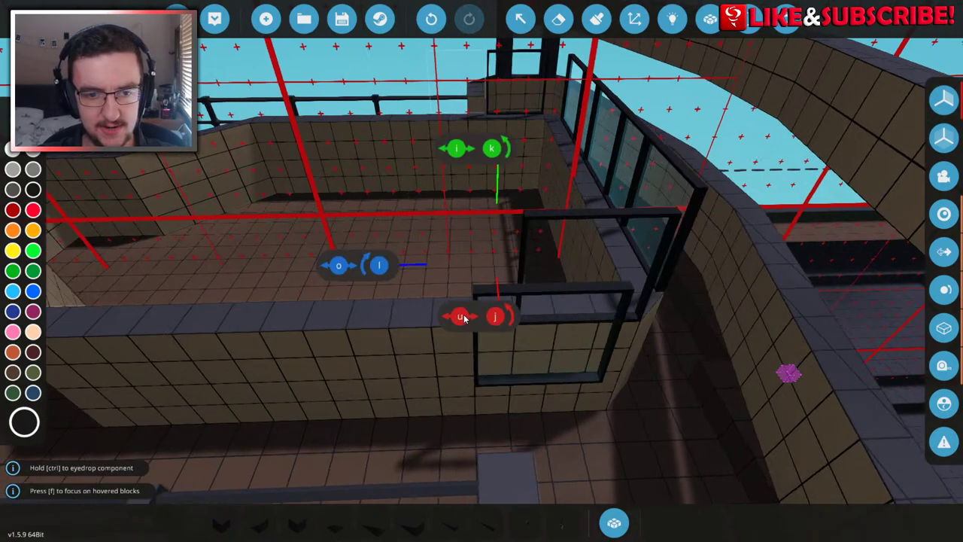
{"action": "left_click", "coordinate": [516, 312]}
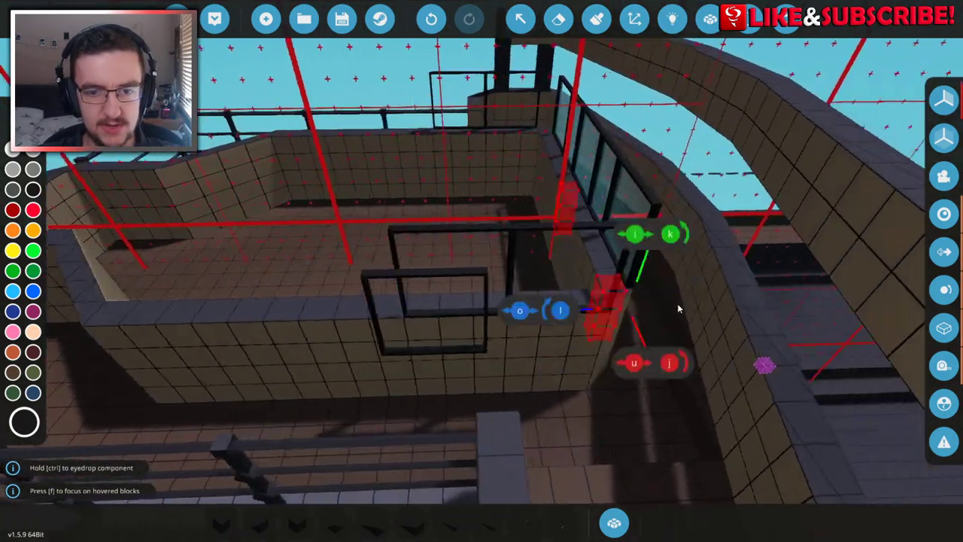
- Build a beige block pillar behind the side windows and erase the wall blocks behind it to open a doorway
{"action": "key", "text": "1"}
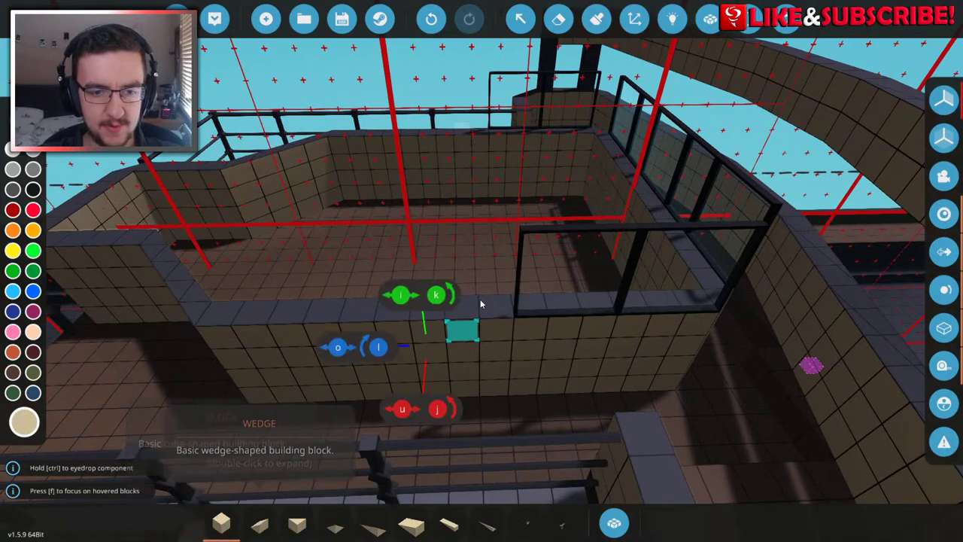
{"action": "left_click_drag", "start_coordinate": [502, 256], "coordinate": [534, 304]}
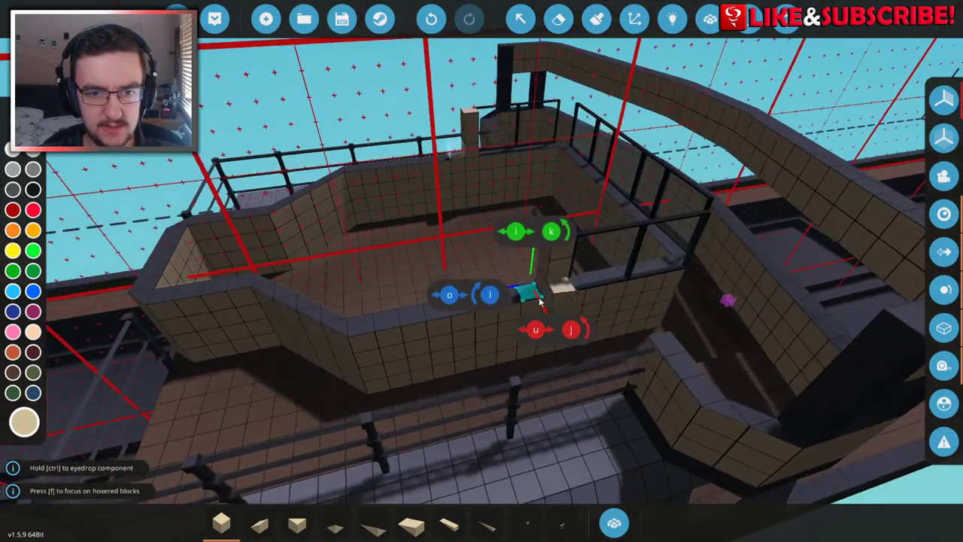
{"action": "left_click_drag", "start_coordinate": [509, 351], "coordinate": [546, 406]}
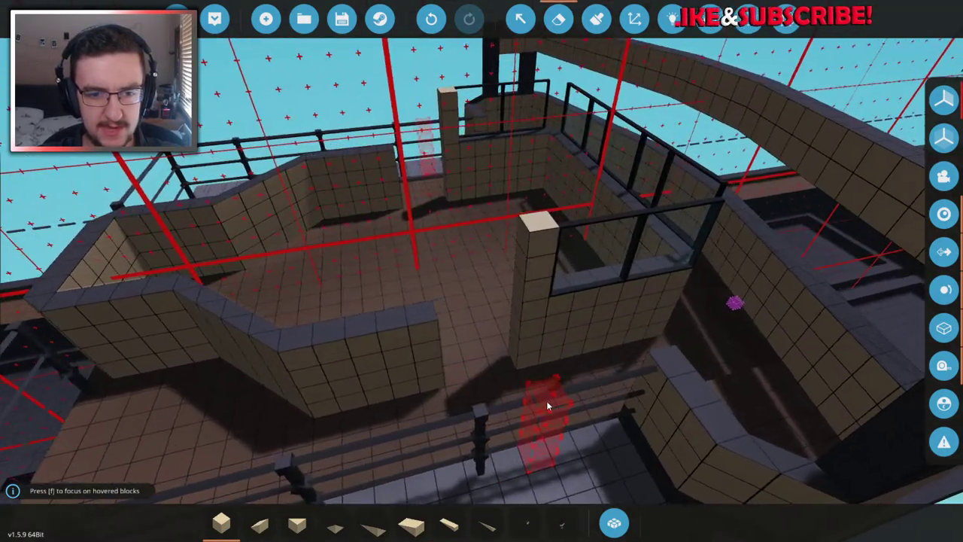
- Open the component inventory
{"action": "left_click", "coordinate": [613, 523]}
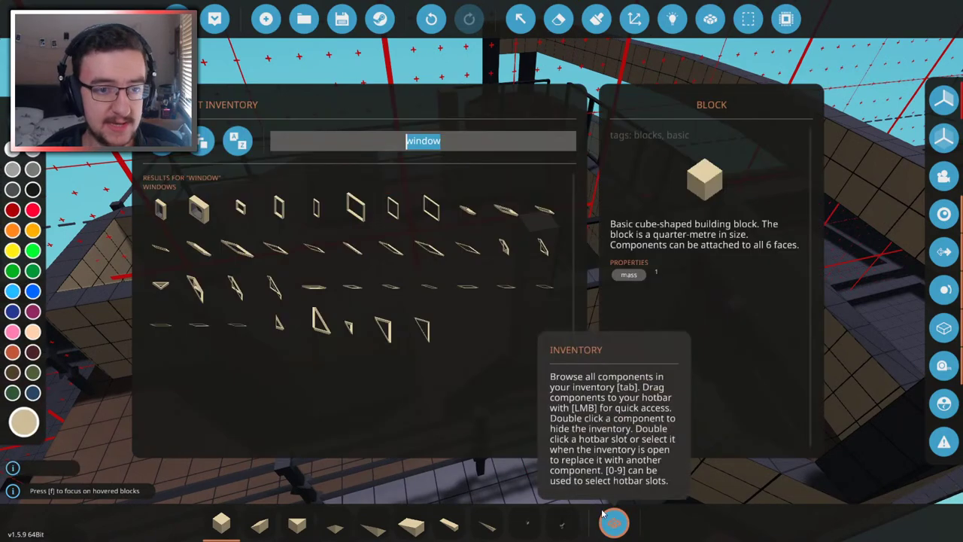
- Search the component inventory for "door" and place a door in the opening of the cabin's side wall
{"action": "type", "text": "door"}
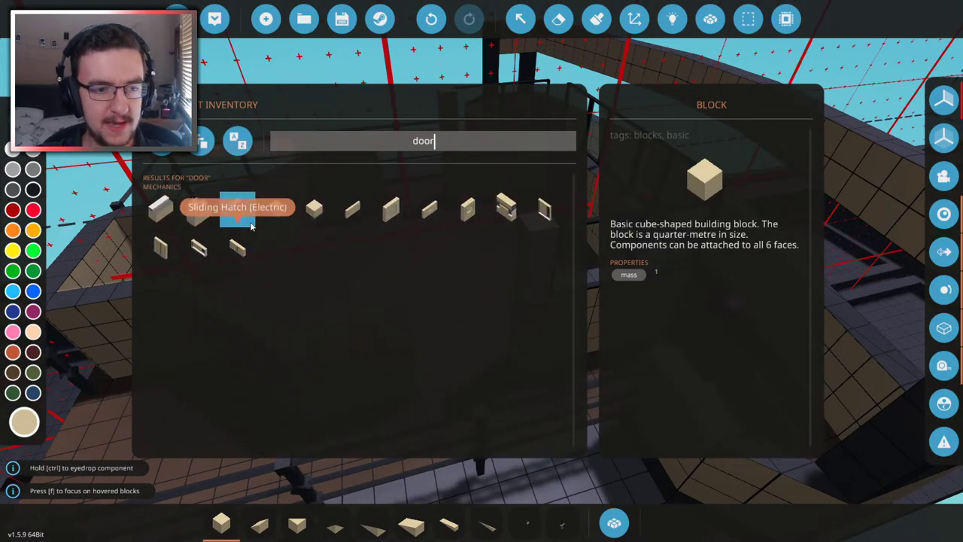
{"action": "left_click", "coordinate": [455, 218]}
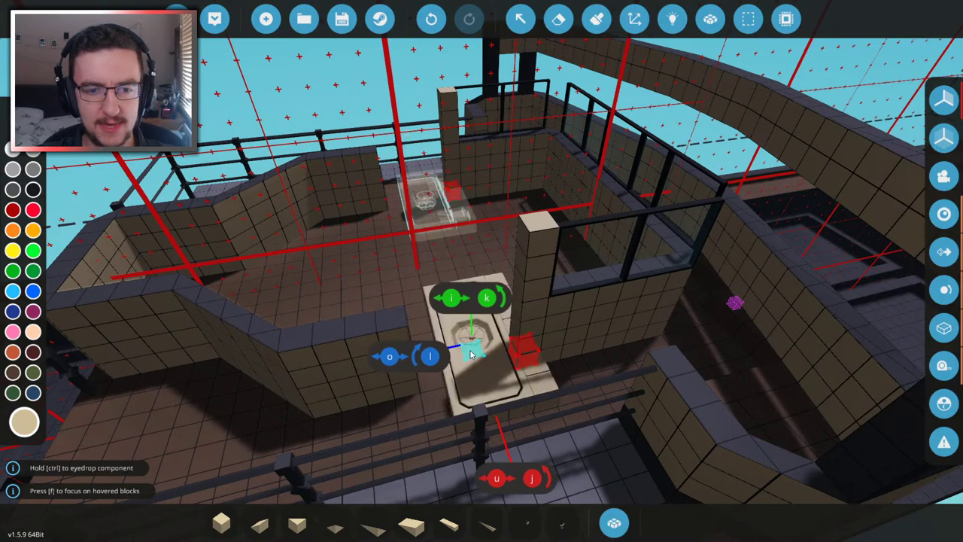
{"action": "left_click", "coordinate": [470, 349]}
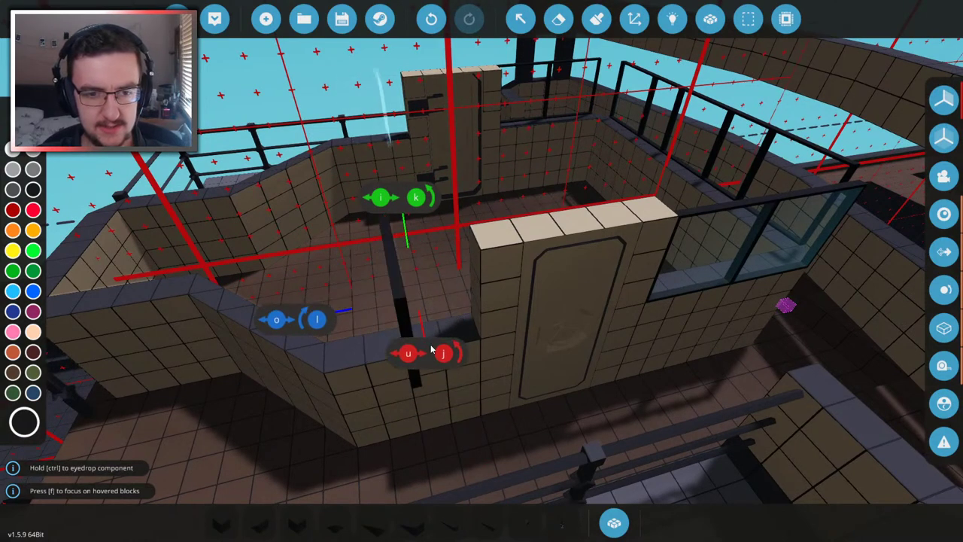
- Fit a dark-framed window beside the side door and close off its far end with a beige block pillar
{"action": "left_click", "coordinate": [432, 348]}
{"action": "left_click", "coordinate": [219, 522]}
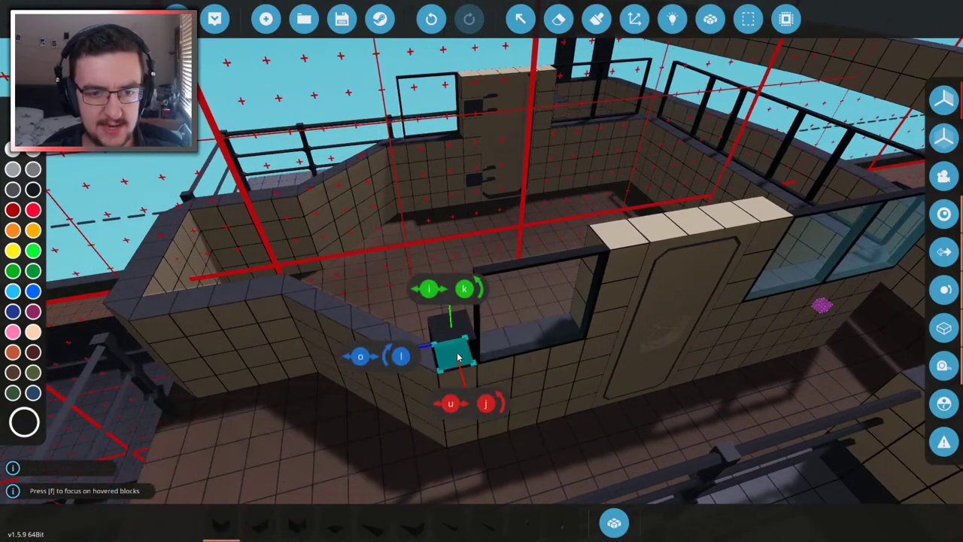
{"action": "left_click", "coordinate": [457, 315], "text": "ctrl"}
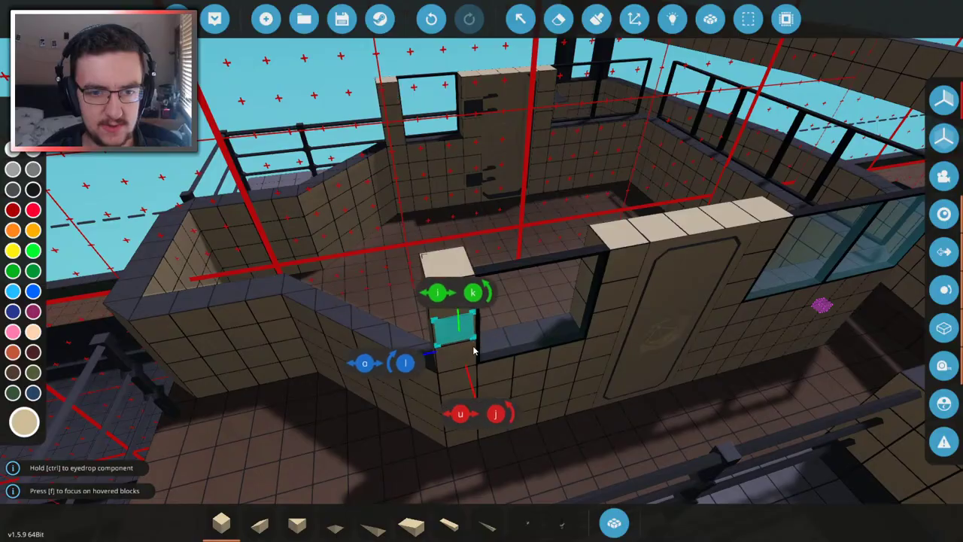
- Add another row of beige blocks along the top of the wall section above the side door
{"action": "key", "text": "s"}
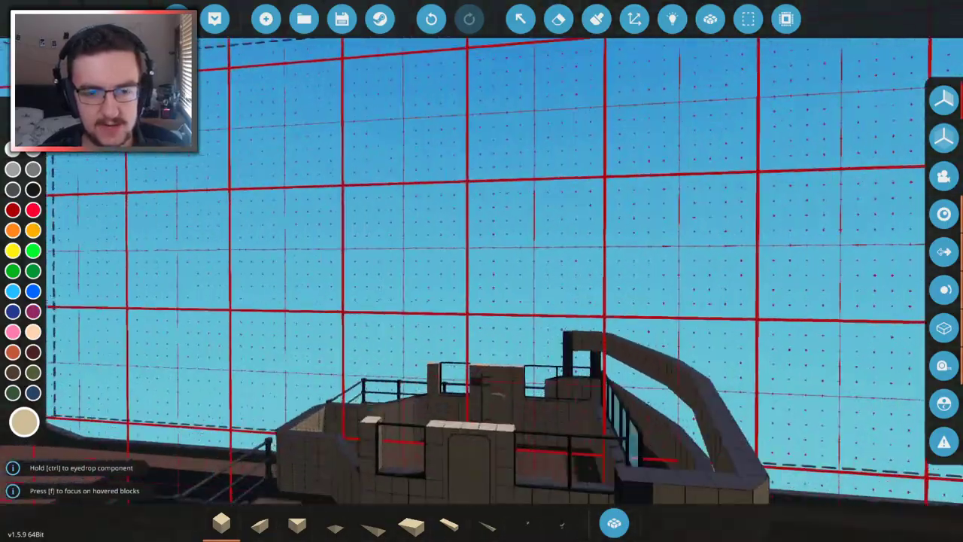
{"action": "key", "text": "w"}
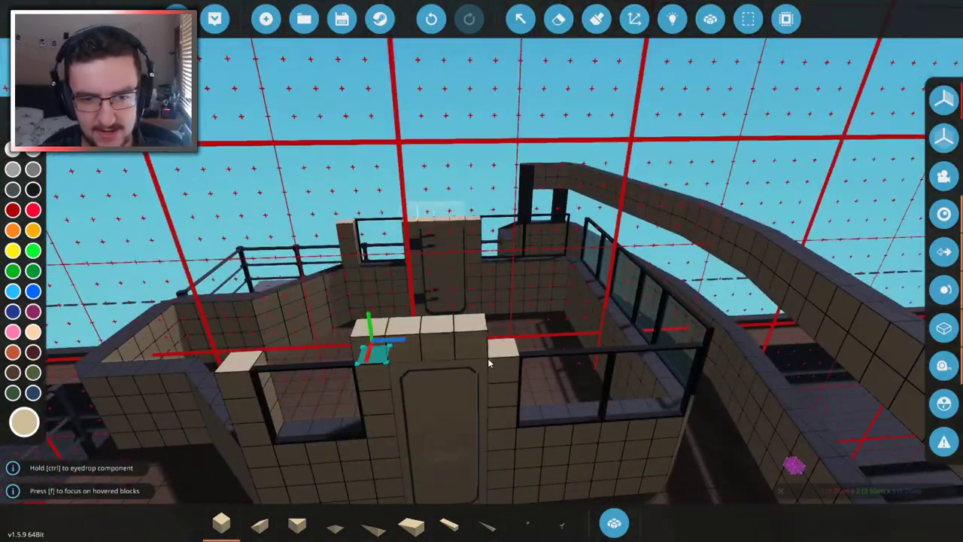
{"action": "key", "text": "w"}
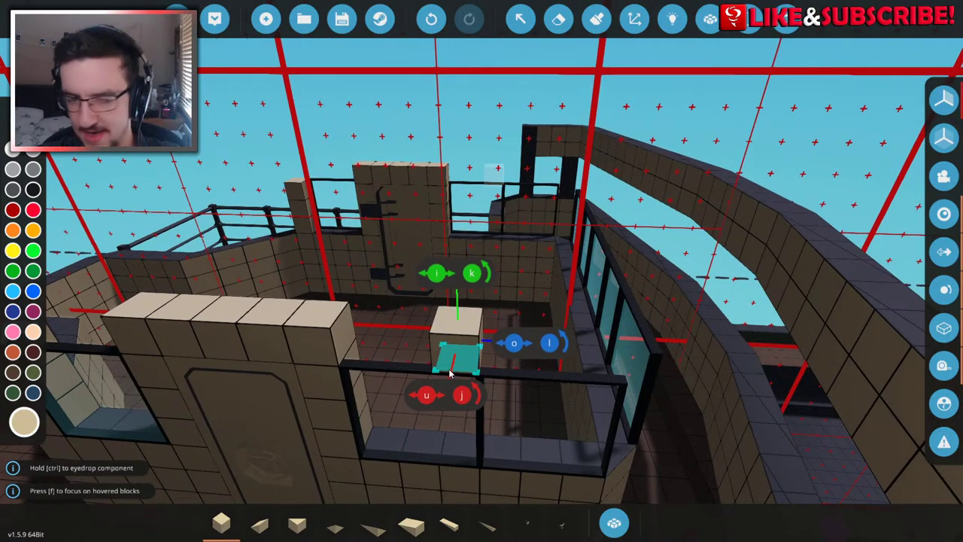
- Search the inventory for "window" and add a second row of low dark-framed windows above the existing side and front windows
{"action": "key", "text": "q"}
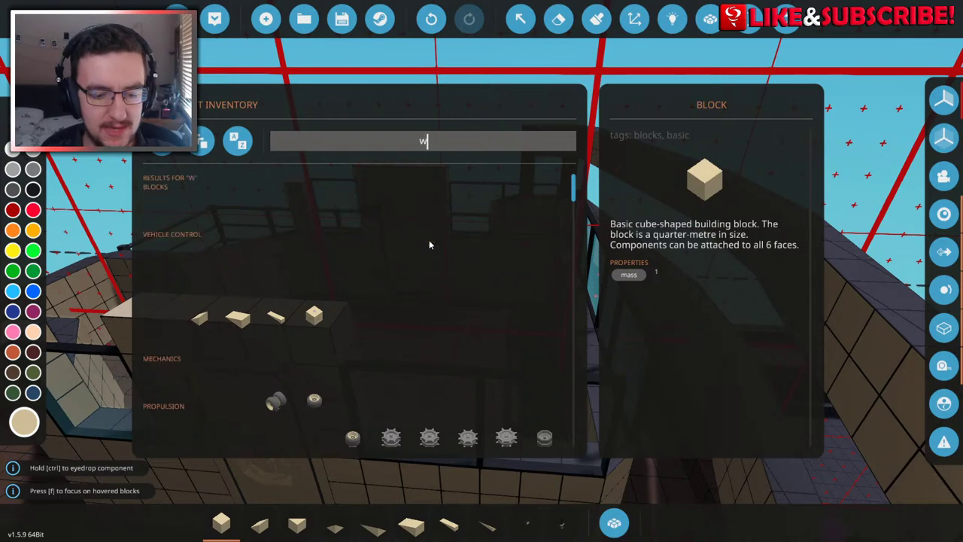
{"action": "type", "text": "window"}
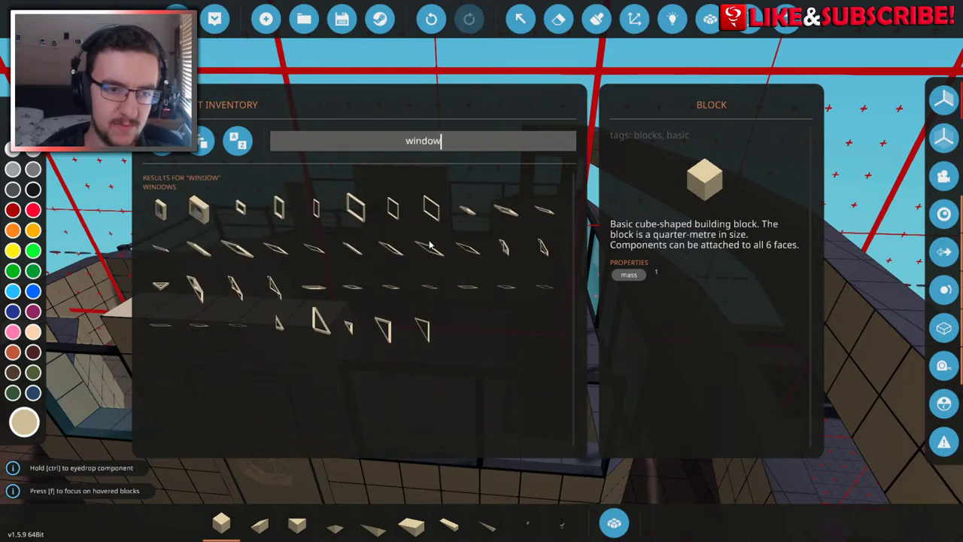
{"action": "left_click", "coordinate": [322, 218]}
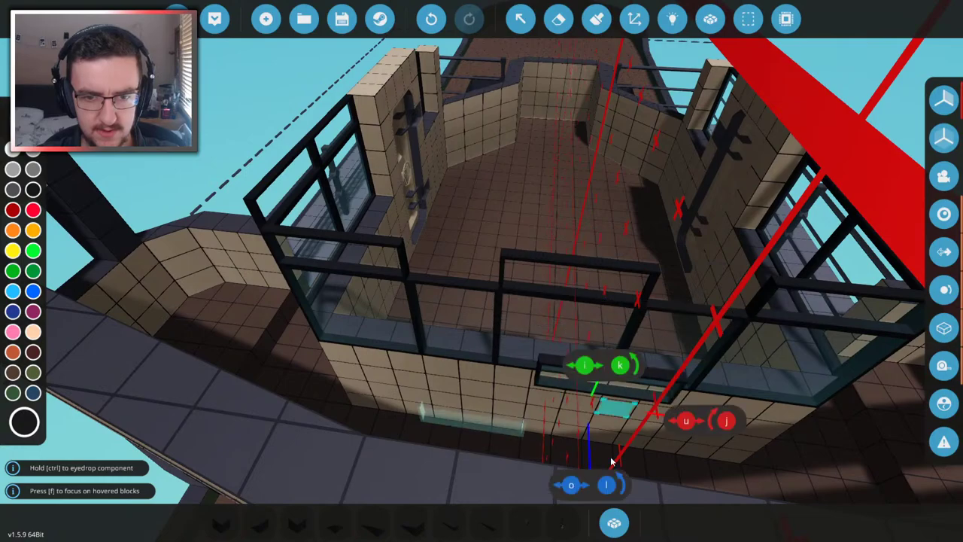
{"action": "left_click", "coordinate": [613, 522]}
{"action": "double_click", "coordinate": [277, 207]}
{"action": "key", "text": "ctrl+z"}
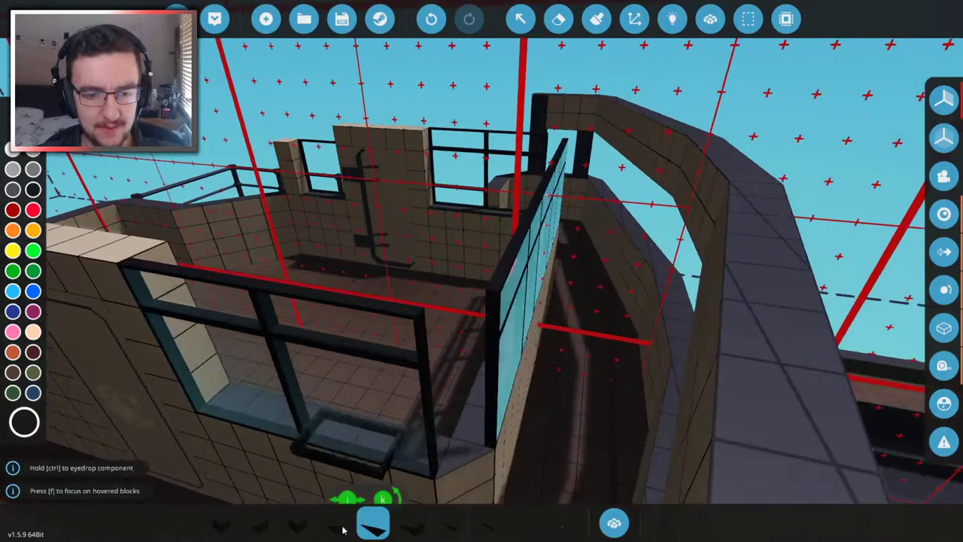
- Fill the gap at the corner between the side and front windows with a column of dark grey wedges
{"action": "left_click", "coordinate": [259, 523]}
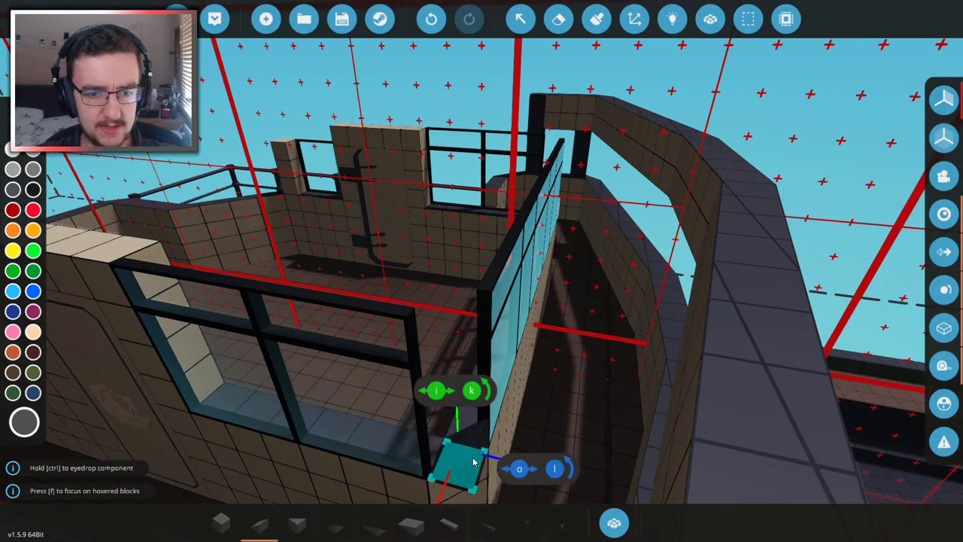
{"action": "key", "text": "s"}
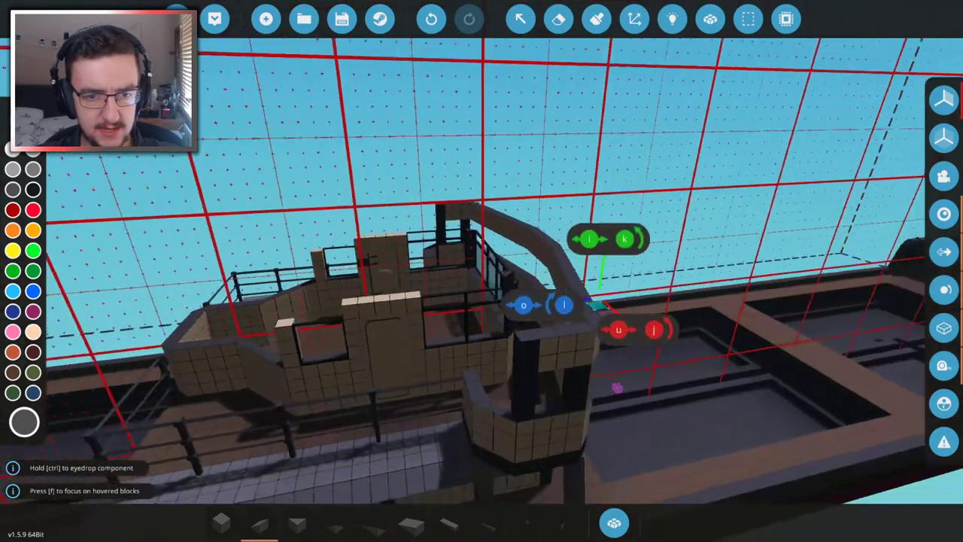
{"action": "key", "text": "w"}
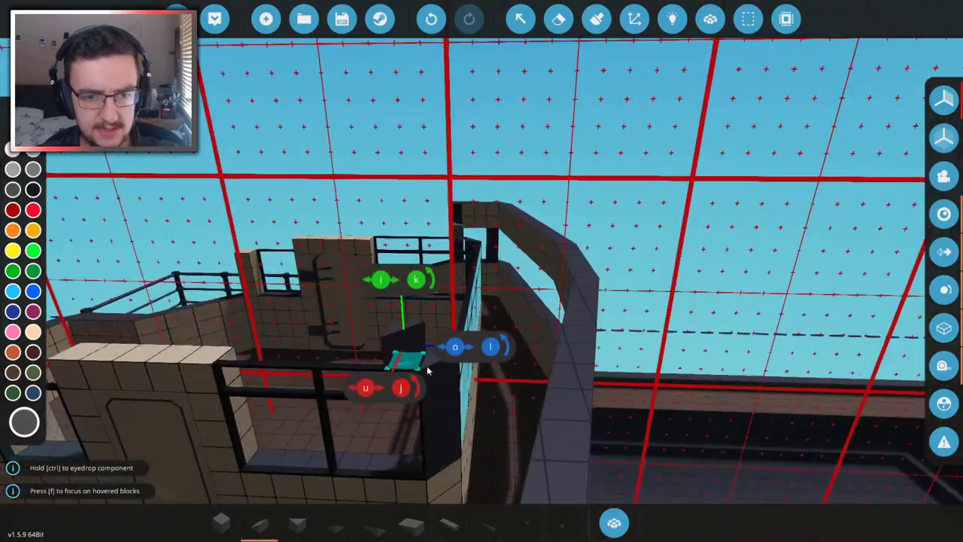
- Erase the top pieces of the upper bridge beam and cover it with a flat roof of dark grey blocks across its full width
{"action": "key", "text": "w"}
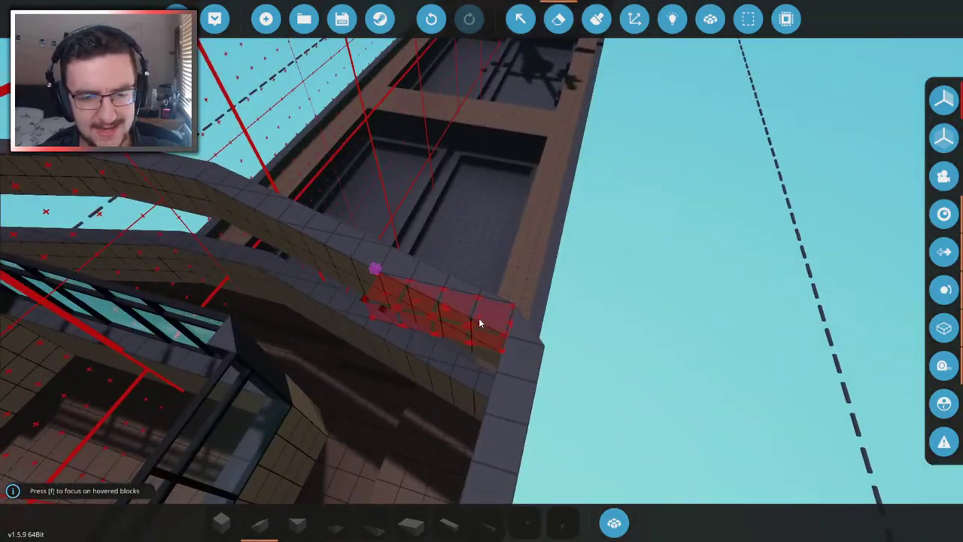
{"action": "key", "text": "s"}
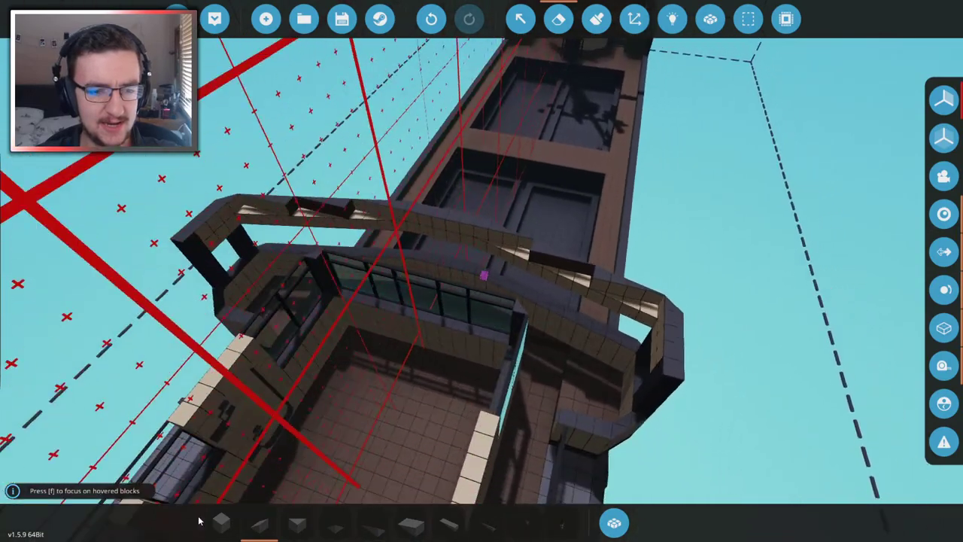
{"action": "left_click", "coordinate": [218, 521]}
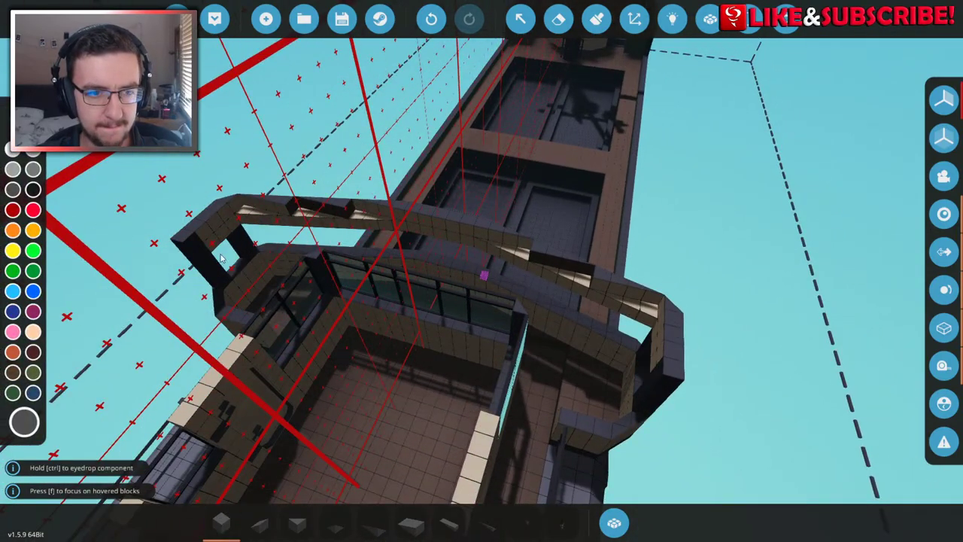
{"action": "left_click_drag", "start_coordinate": [192, 246], "coordinate": [474, 227]}
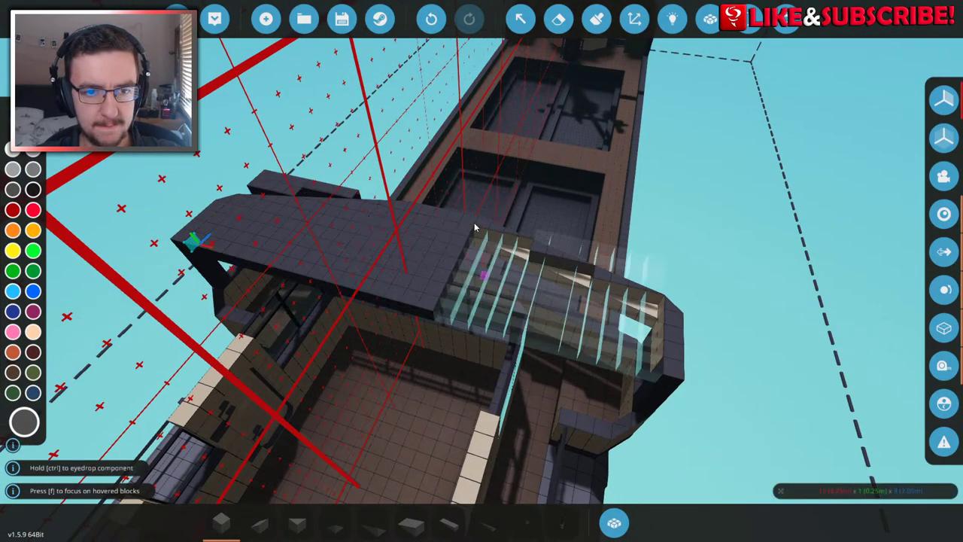
{"action": "key", "text": "d"}
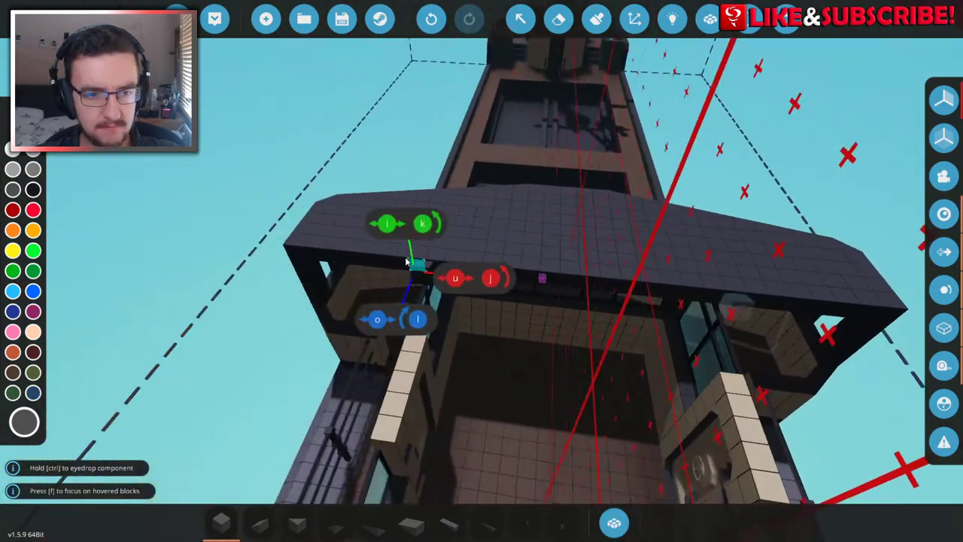
{"action": "key", "text": "d"}
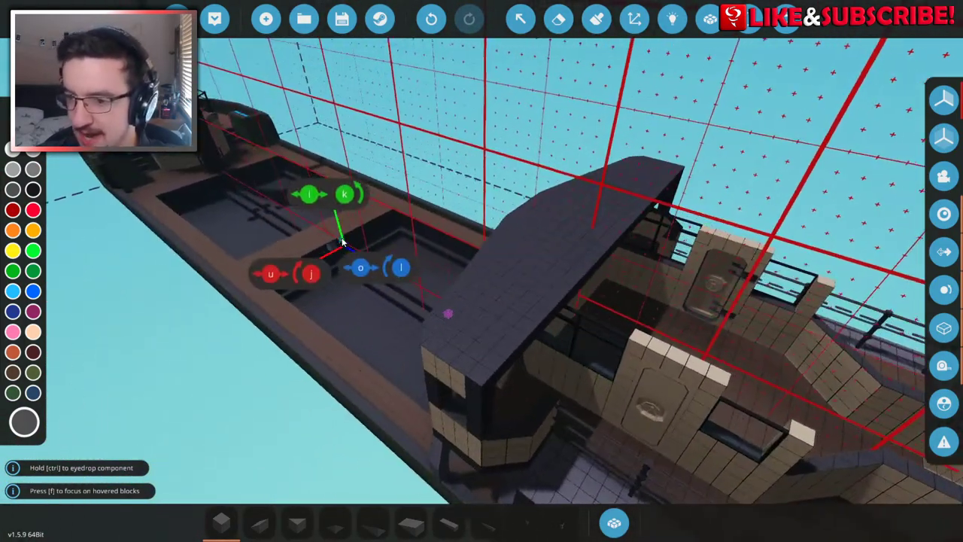
{"action": "key", "text": "d"}
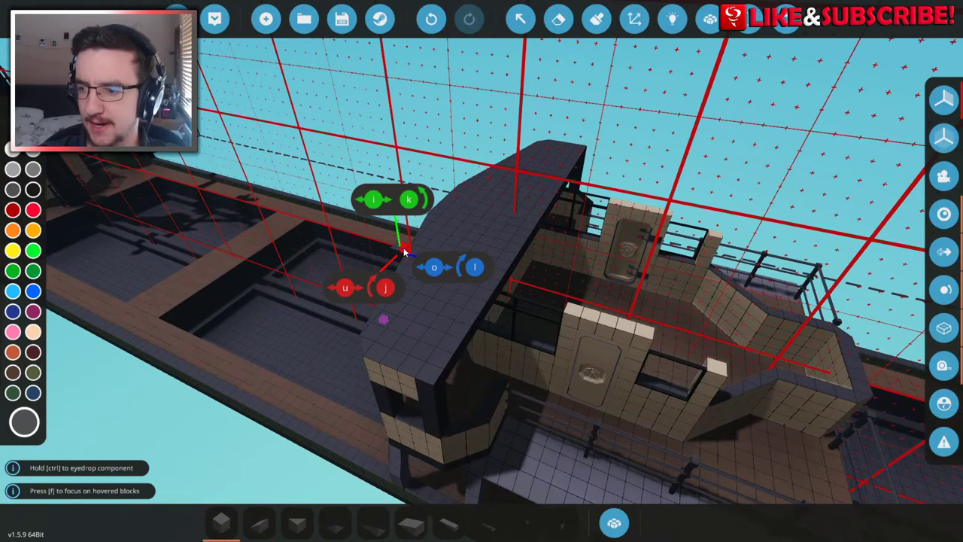
{"action": "key", "text": "d"}
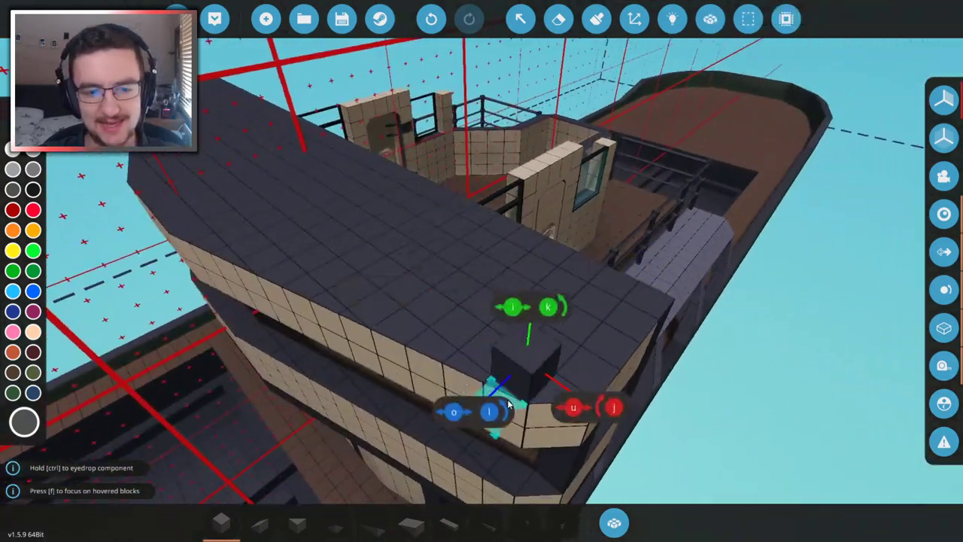
{"action": "left_click", "coordinate": [260, 522]}
{"action": "left_click", "coordinate": [335, 523]}
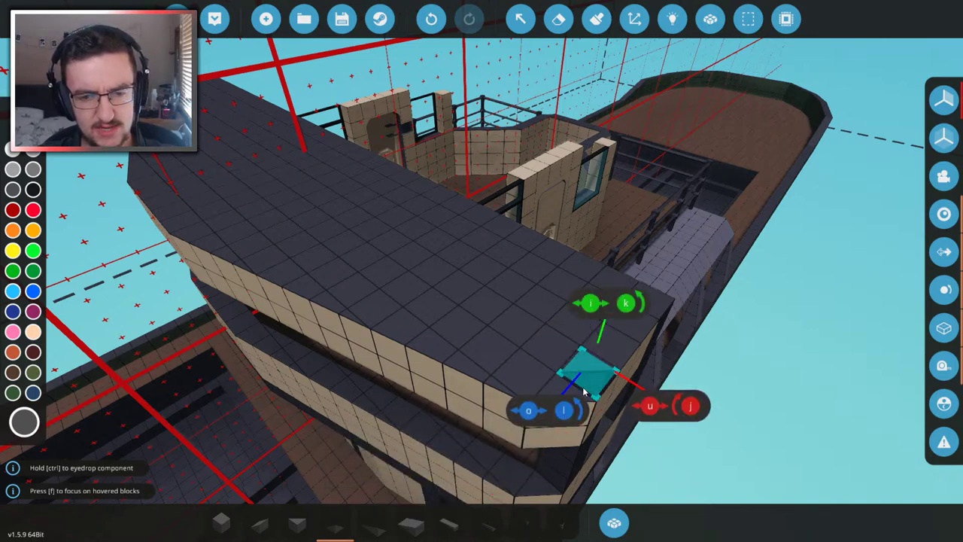
{"action": "left_click_drag", "start_coordinate": [584, 391], "coordinate": [457, 369]}
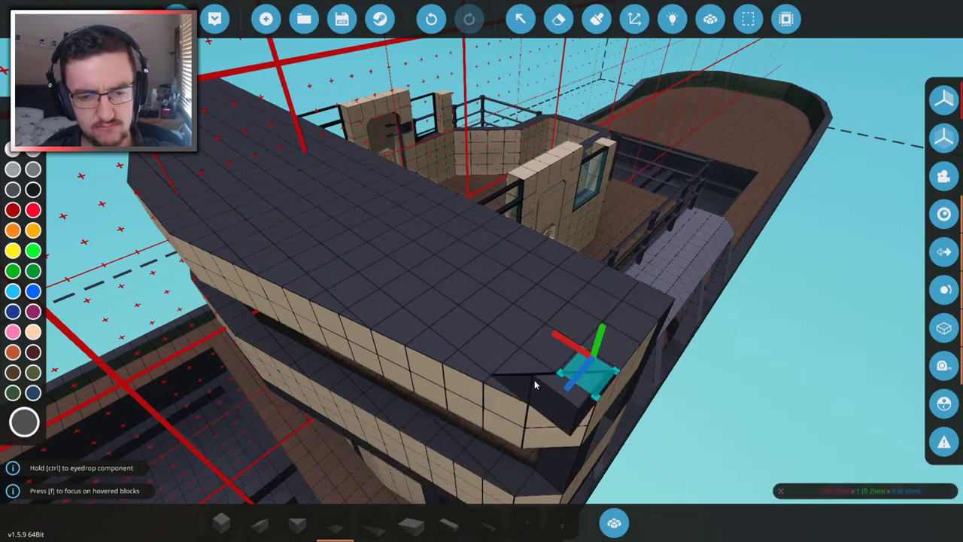
{"action": "key", "text": "ctrl+z"}
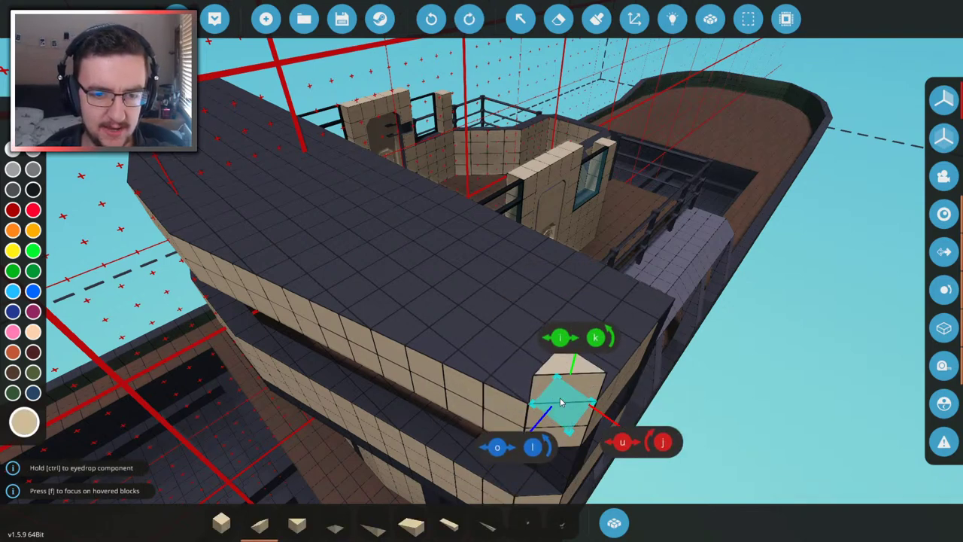
- Build a raised dark rim along the roof's front edge and finish its outer end with wedge and pyramid corner blocks
{"action": "left_click", "coordinate": [561, 402]}
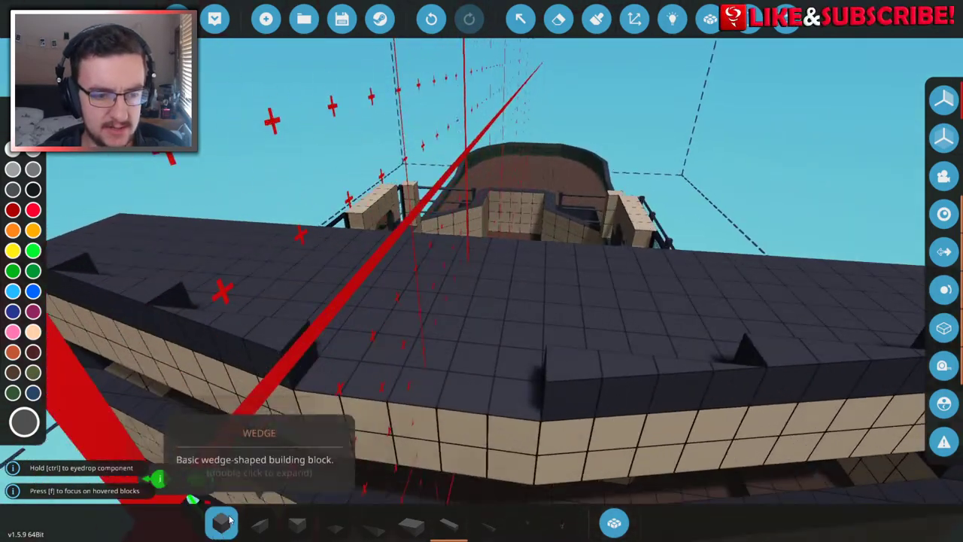
{"action": "left_click", "coordinate": [229, 520]}
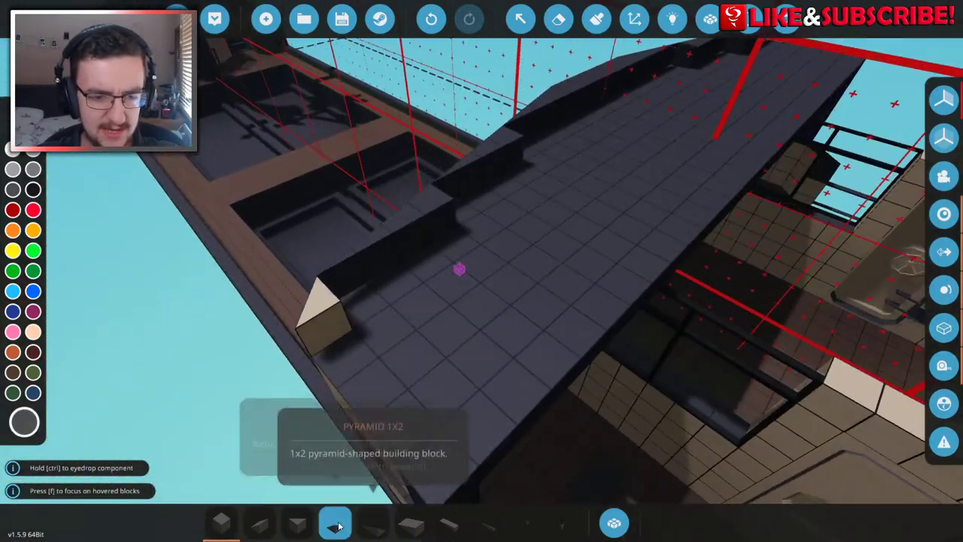
{"action": "left_click", "coordinate": [330, 529]}
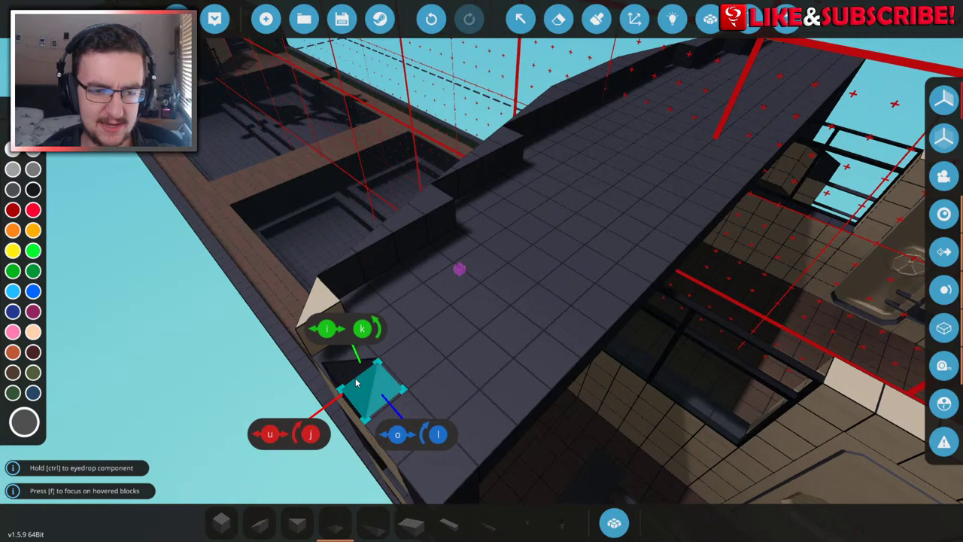
{"action": "left_click_drag", "start_coordinate": [390, 326], "coordinate": [391, 283]}
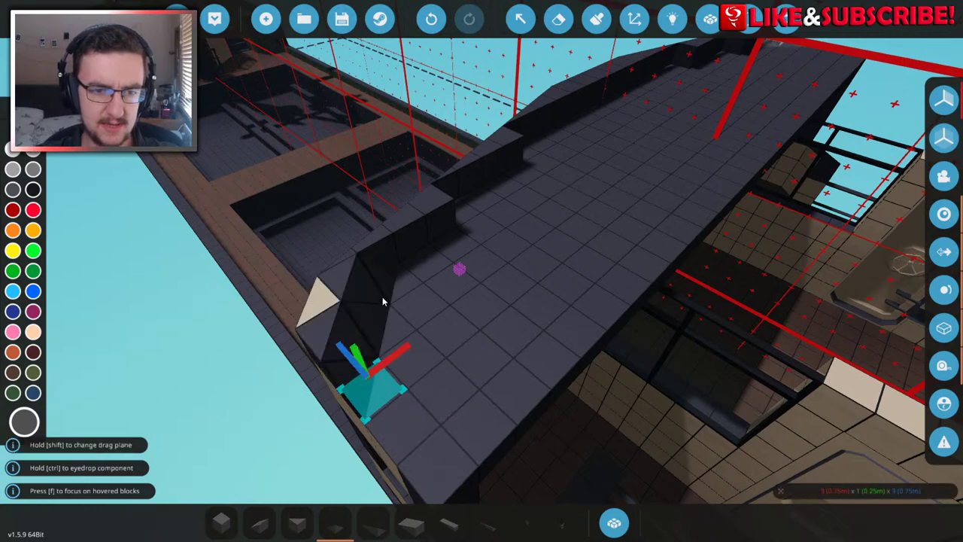
{"action": "key", "text": "f"}
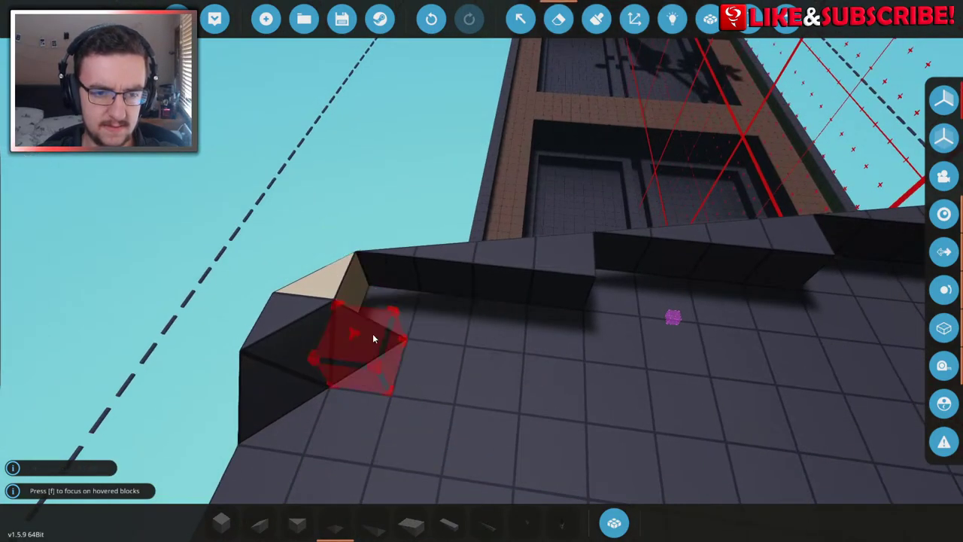
- Fill in the inner side of the roof's raised front rim with long tapered dark blocks
{"action": "left_click", "coordinate": [470, 533]}
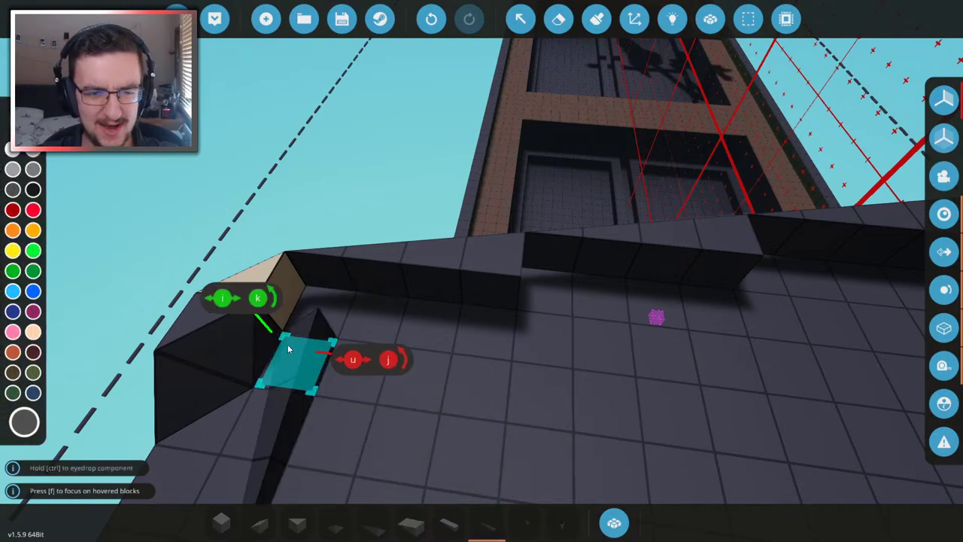
{"action": "mouse_move", "coordinate": [287, 344]}
{"action": "left_mouse_down"}
{"action": "mouse_move", "coordinate": [645, 327]}
{"action": "mouse_move", "coordinate": [582, 325]}
{"action": "mouse_move", "coordinate": [465, 295]}
{"action": "left_mouse_up"}
{"action": "key", "text": "e"}
- Paint the beige wedge at the outer corner of the roof rim dark grey to match its neighbours
{"action": "left_click", "coordinate": [260, 522]}
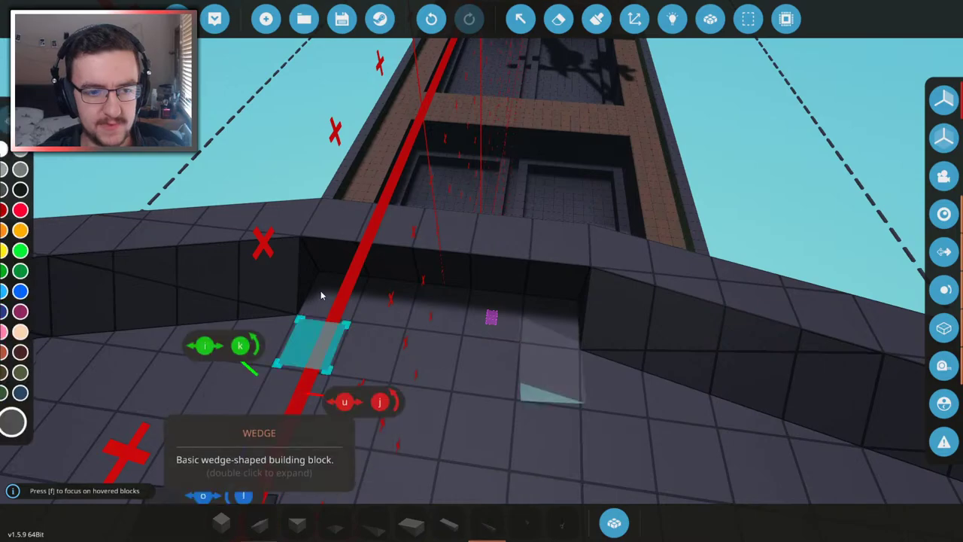
{"action": "key", "text": "f"}
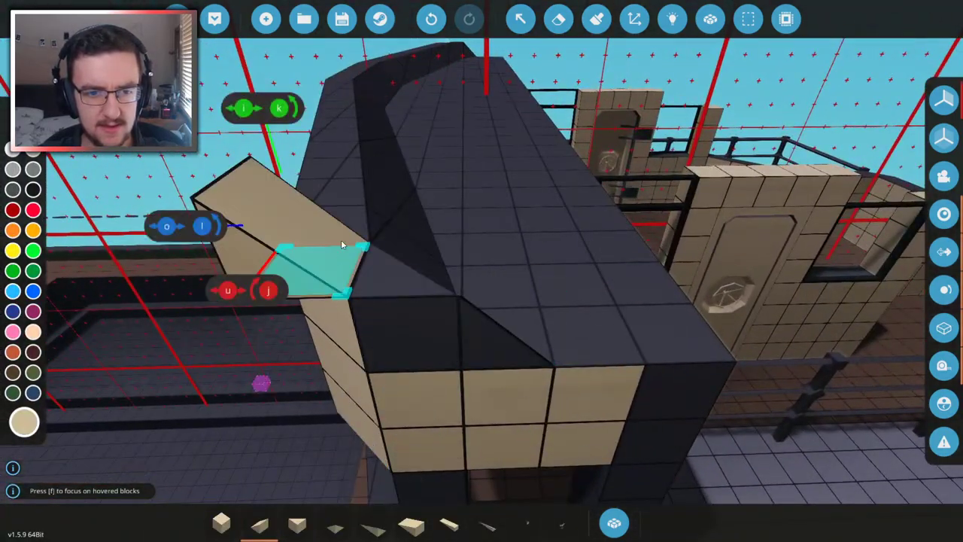
{"action": "left_click", "coordinate": [597, 19]}
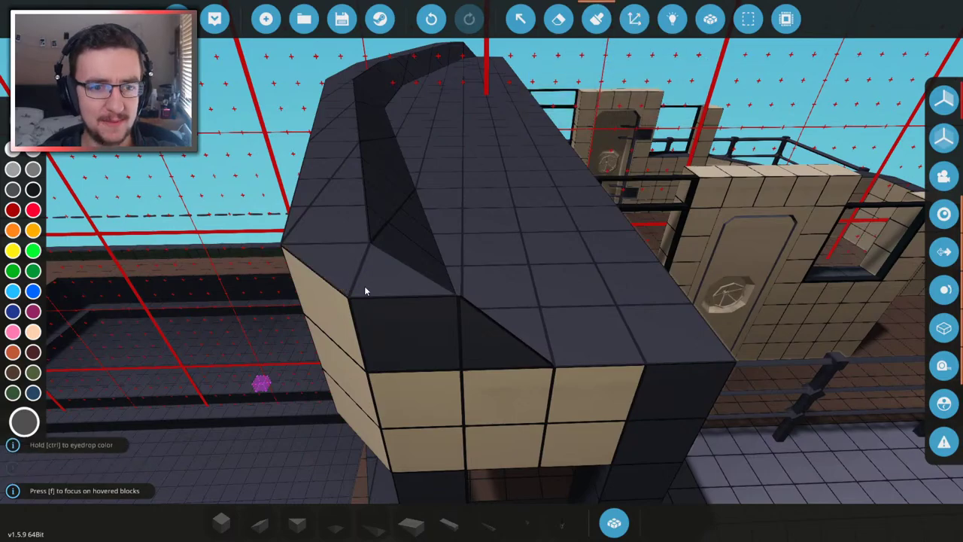
- Build a beige corner pillar of wedge blocks, three blocks high, between the wing's lower wall and the upper beam at the front outer corner
{"action": "scroll", "coordinate": [403, 333], "scroll_direction": "down", "scroll_amount": 3}
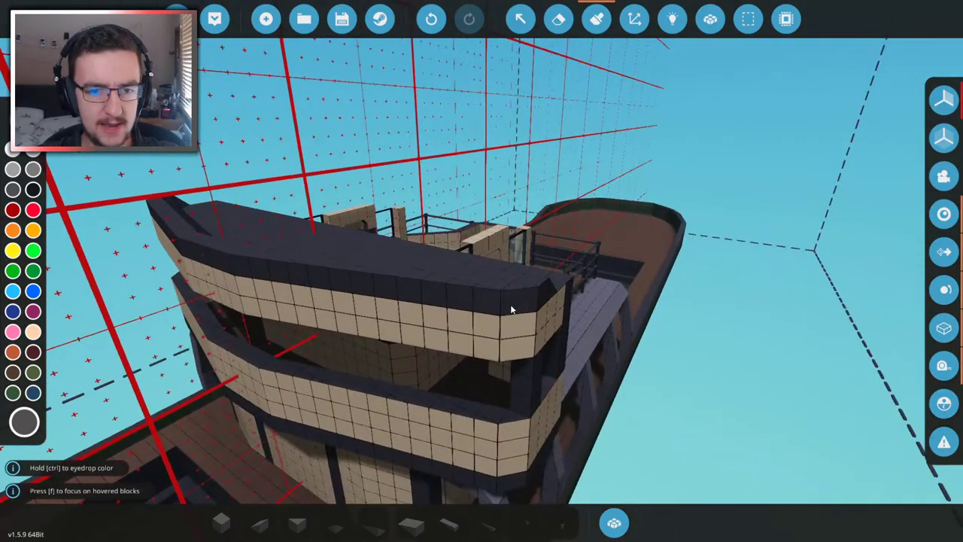
{"action": "scroll", "coordinate": [511, 307], "scroll_direction": "up", "scroll_amount": 3}
{"action": "key", "text": "s"}
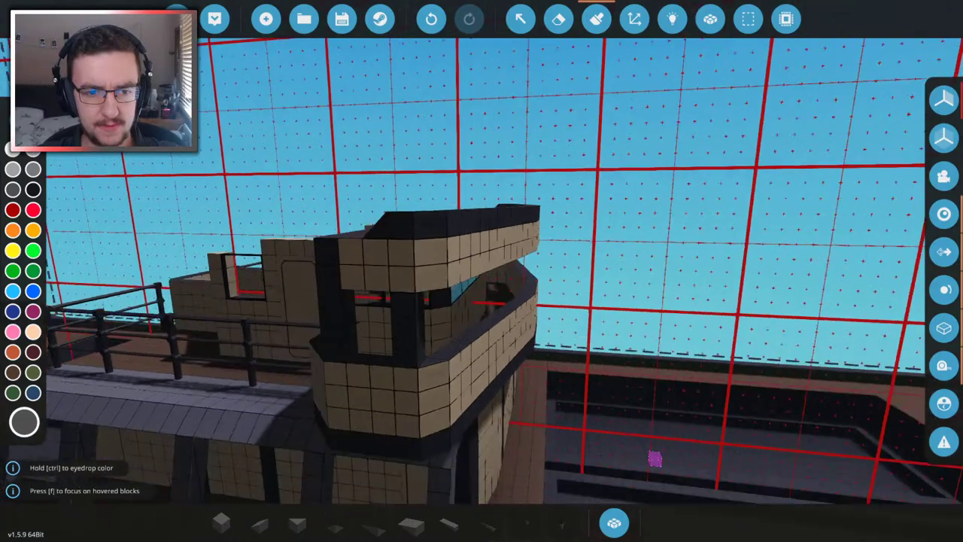
{"action": "key", "text": "w"}
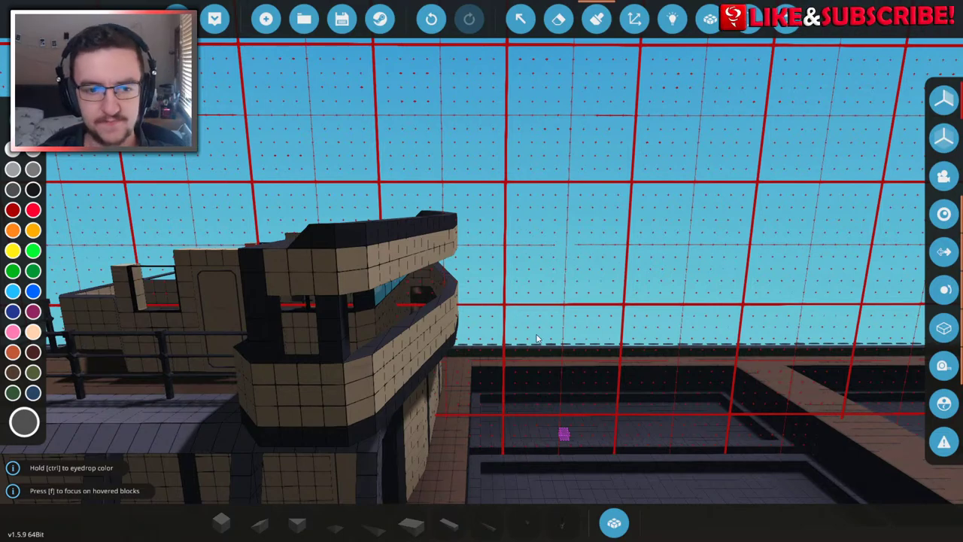
{"action": "key", "text": "w"}
{"action": "key", "text": "w"}
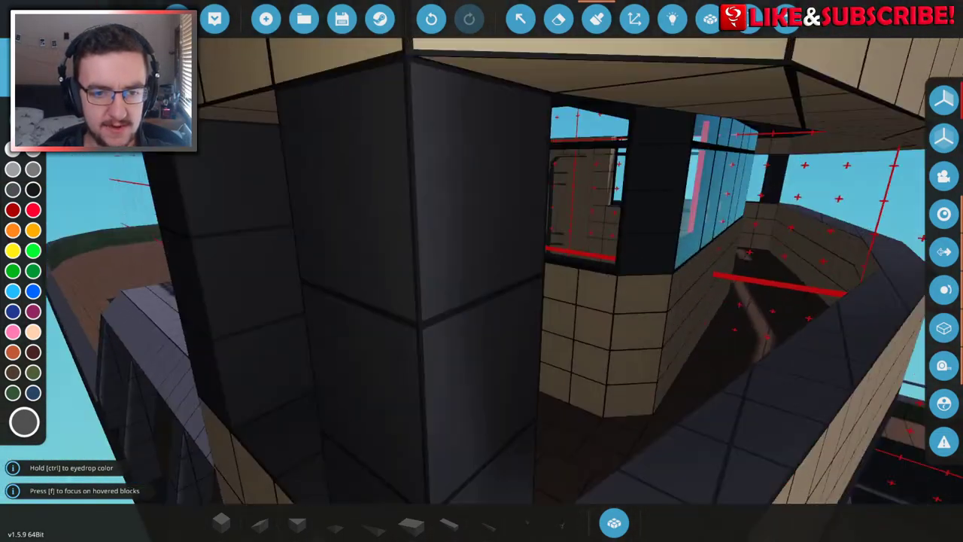
{"action": "key", "text": "w"}
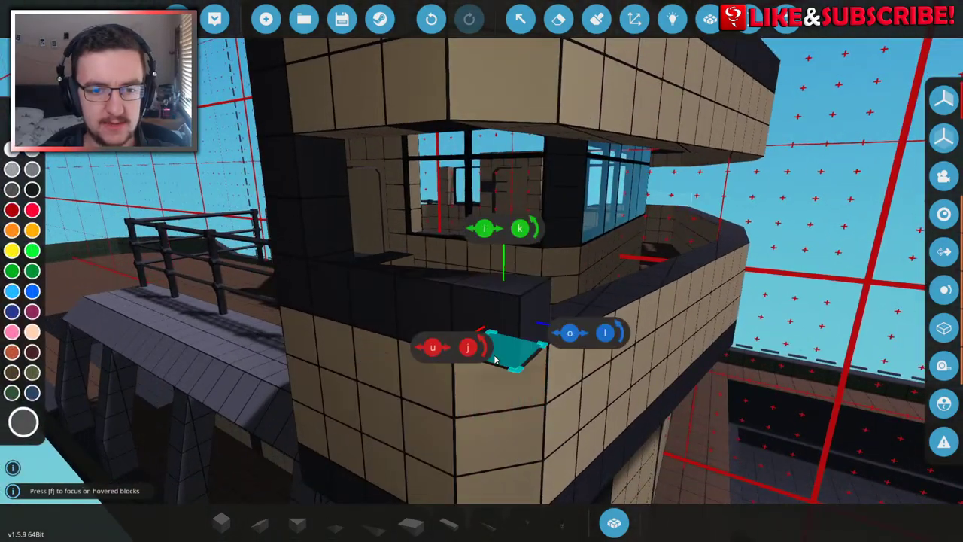
{"action": "middle_click", "coordinate": [494, 359]}
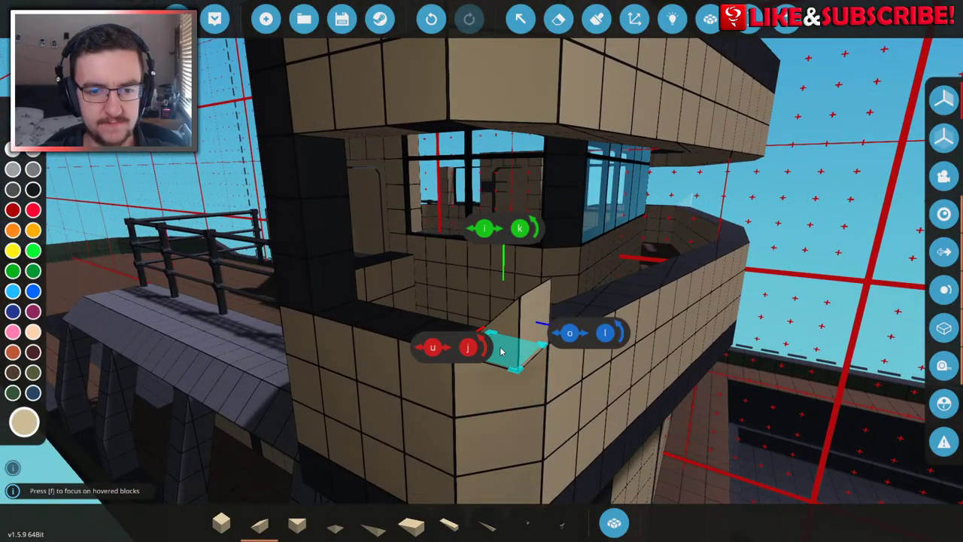
{"action": "key", "text": "w"}
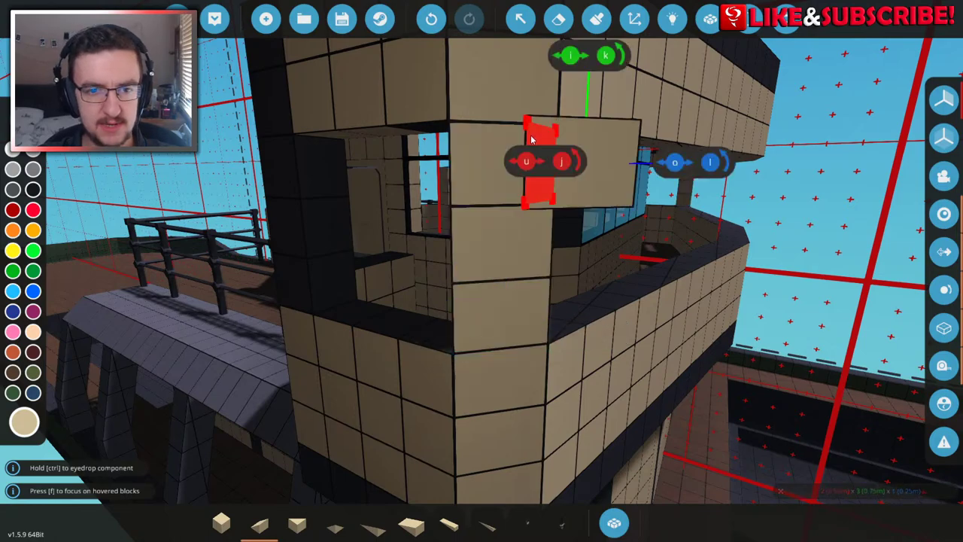
{"action": "key", "text": "w"}
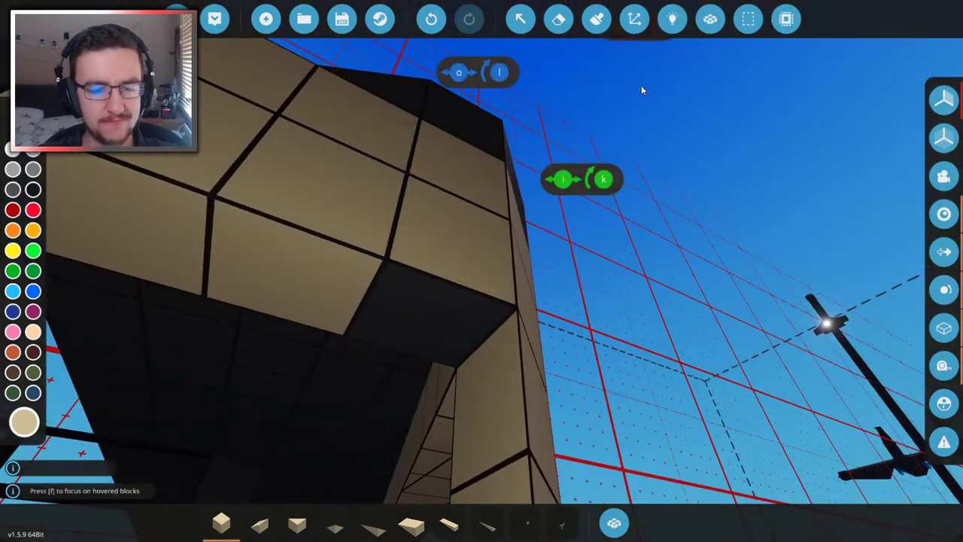
- Examine the bridge wing's underside, corner pillar and front opening from inside and outside
{"action": "key", "text": "w"}
{"action": "key", "text": "w"}
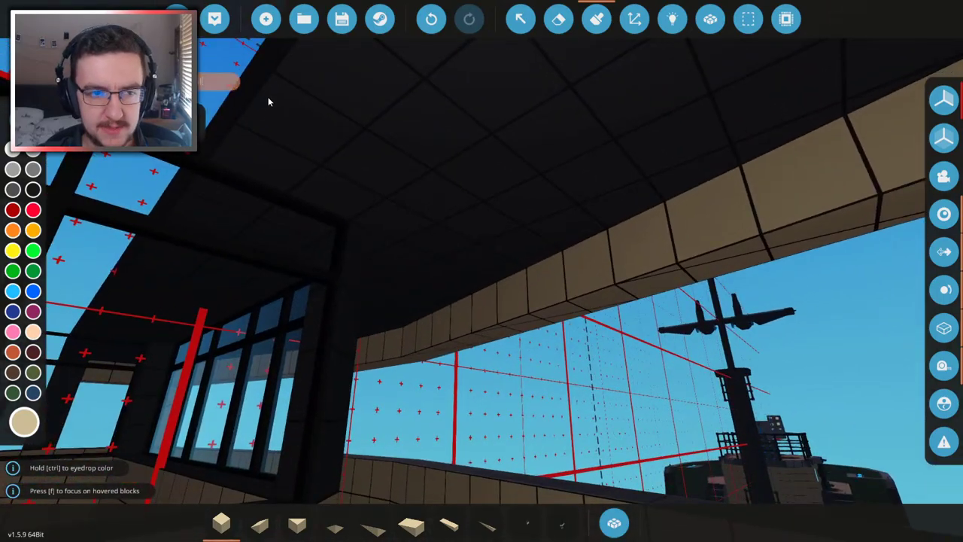
{"action": "key", "text": "w"}
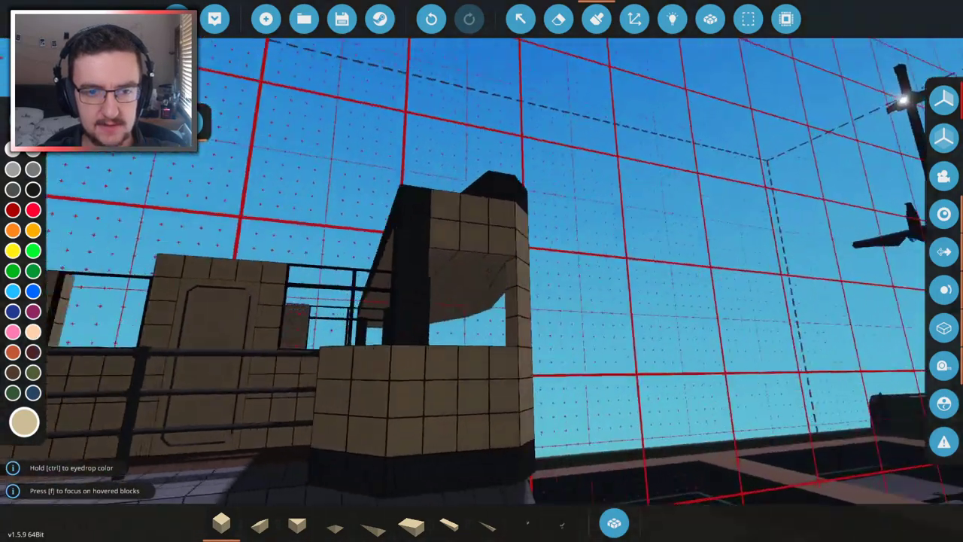
{"action": "key", "text": "s"}
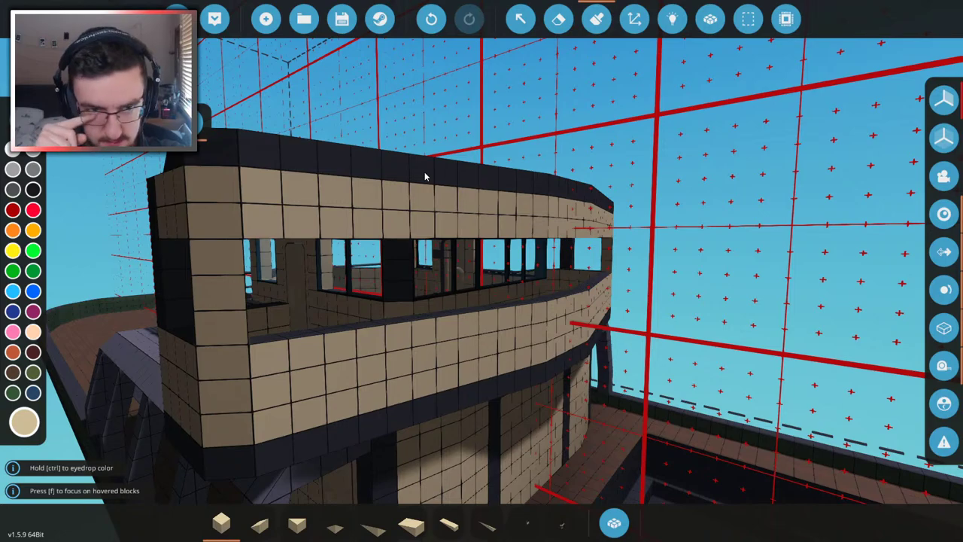
{"action": "key", "text": "s"}
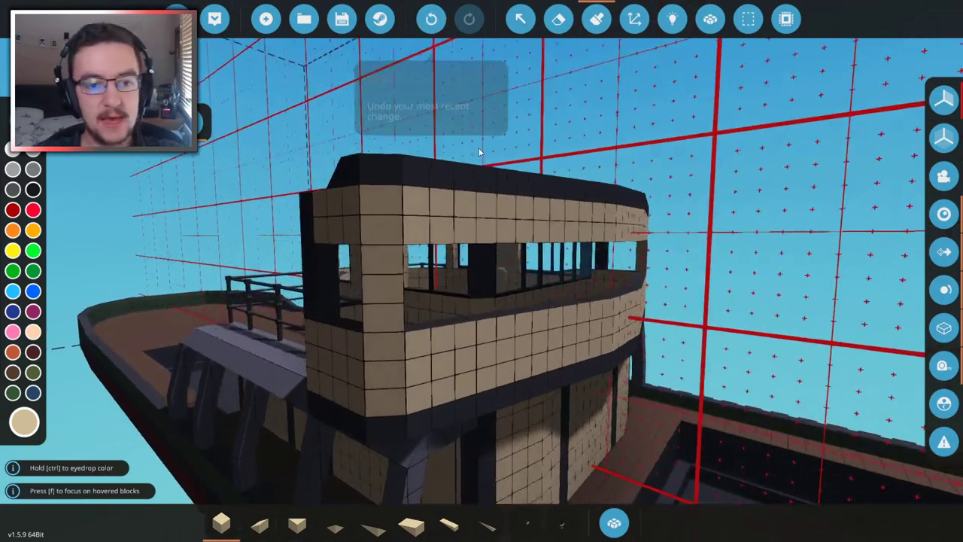
{"action": "key", "text": "w"}
{"action": "key", "text": "w"}
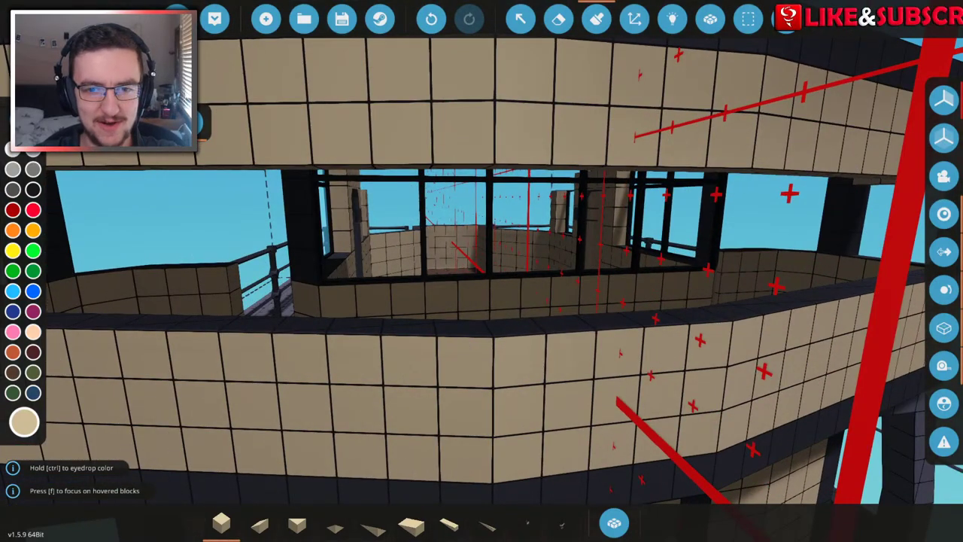
- Search the component inventory for "pipe" and choose the straight pipe piece
{"action": "left_click", "coordinate": [614, 523]}
{"action": "type", "text": "plpe"}
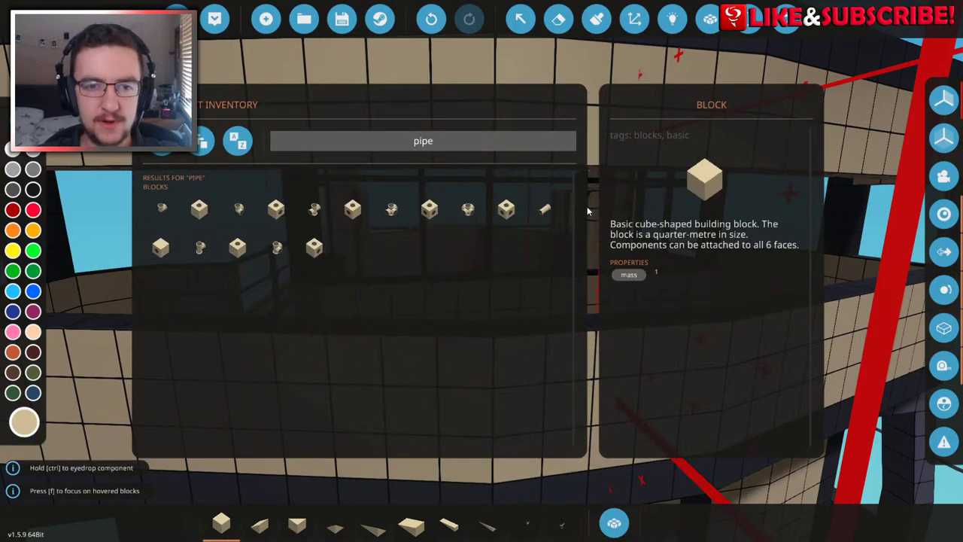
{"action": "left_click", "coordinate": [545, 209]}
{"action": "key", "text": "f"}
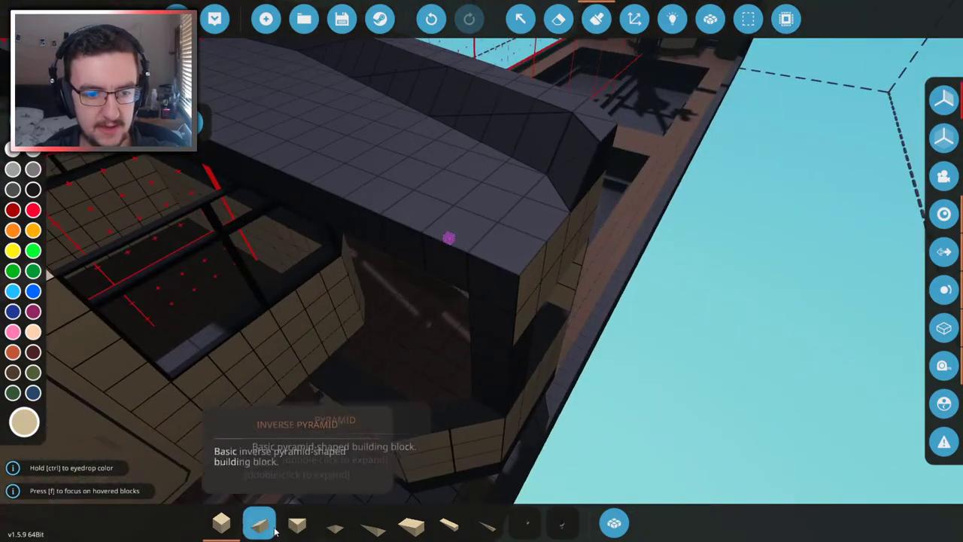
- Extend the outer end of the bridge wing's upper beam and roof rearwards with beige wedge blocks and cubes
{"action": "left_click", "coordinate": [259, 523]}
{"action": "left_click", "coordinate": [498, 322]}
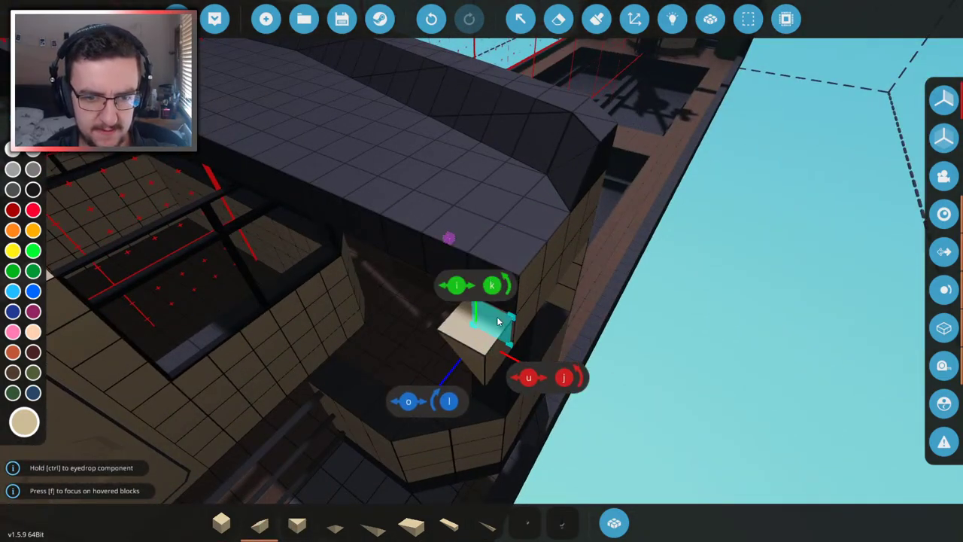
{"action": "key", "text": "w"}
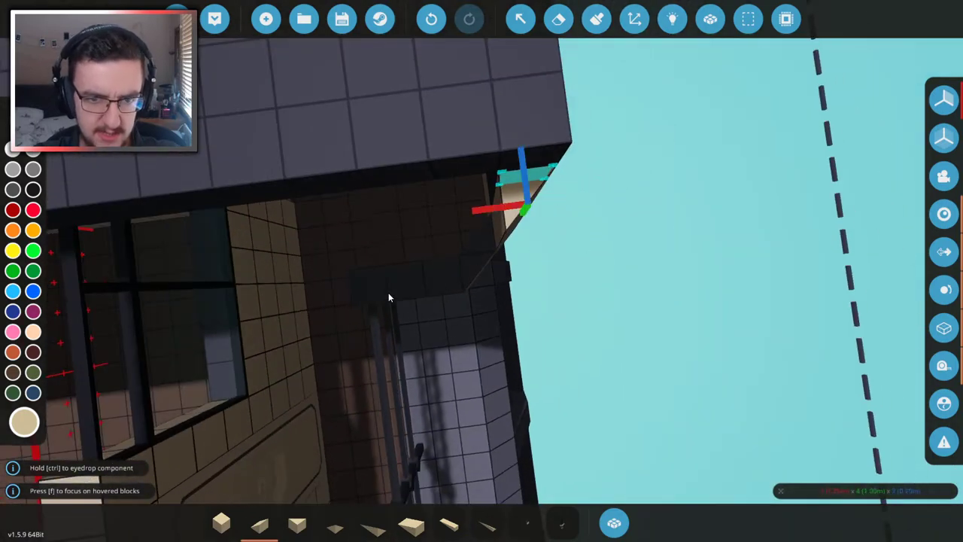
{"action": "left_click_drag", "start_coordinate": [389, 297], "coordinate": [536, 255]}
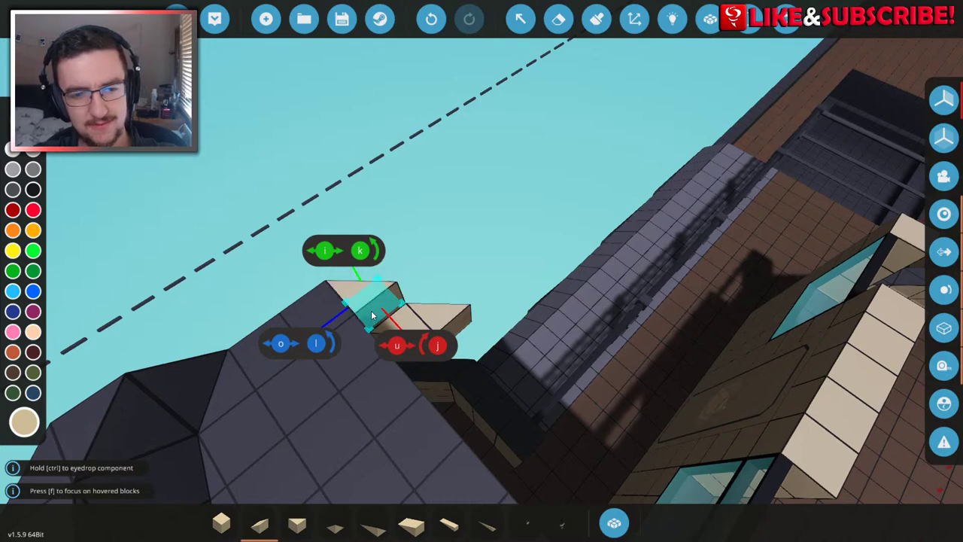
{"action": "left_click_drag", "start_coordinate": [372, 316], "coordinate": [419, 376]}
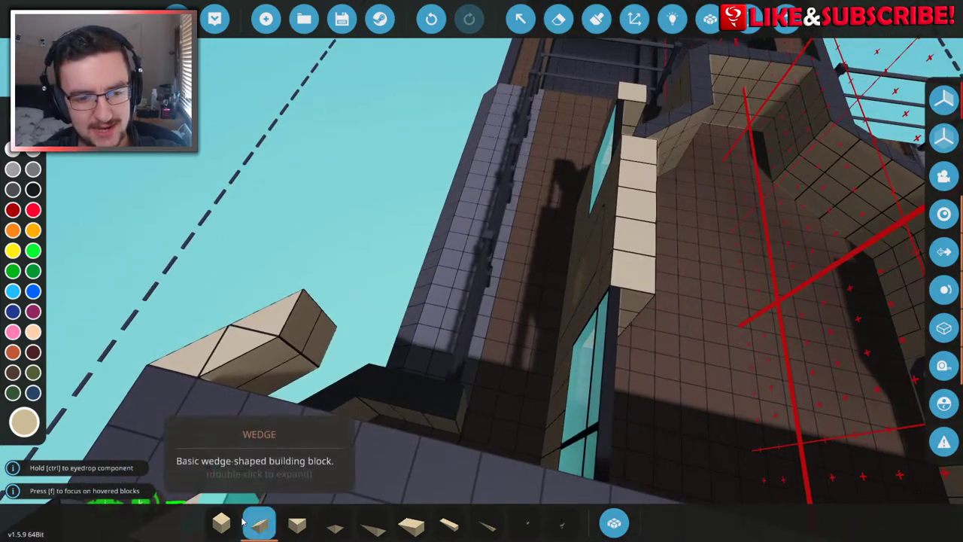
{"action": "left_click", "coordinate": [221, 522]}
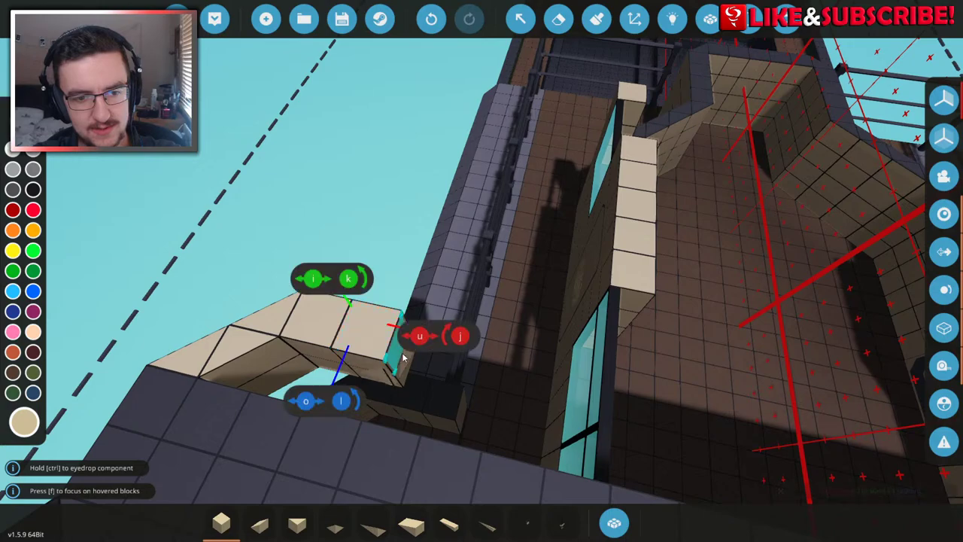
{"action": "left_click_drag", "start_coordinate": [403, 377], "coordinate": [600, 374]}
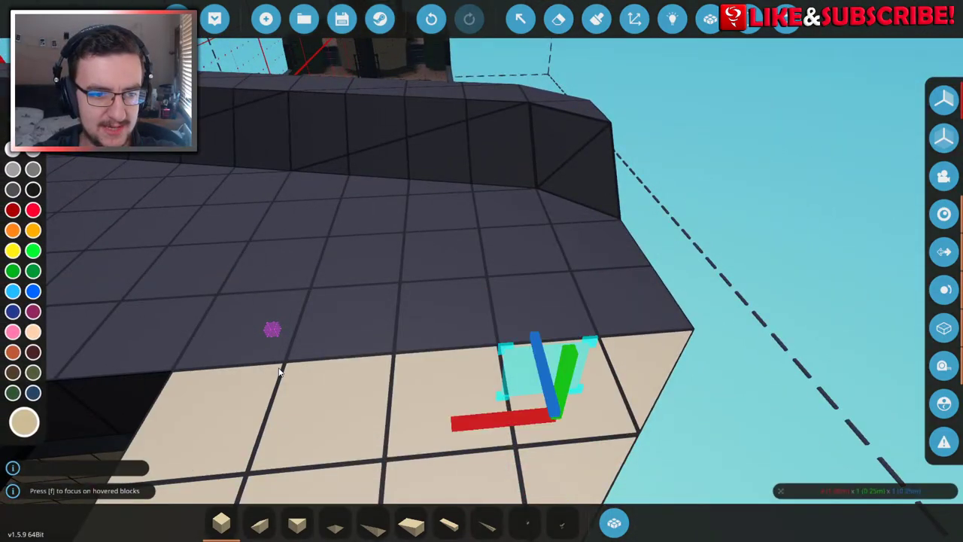
- Paint the top of the wing's roof extension dark grey and its angled outer side beige
{"action": "scroll", "coordinate": [278, 373], "scroll_direction": "down", "scroll_amount": 5}
{"action": "left_click", "coordinate": [597, 18]}
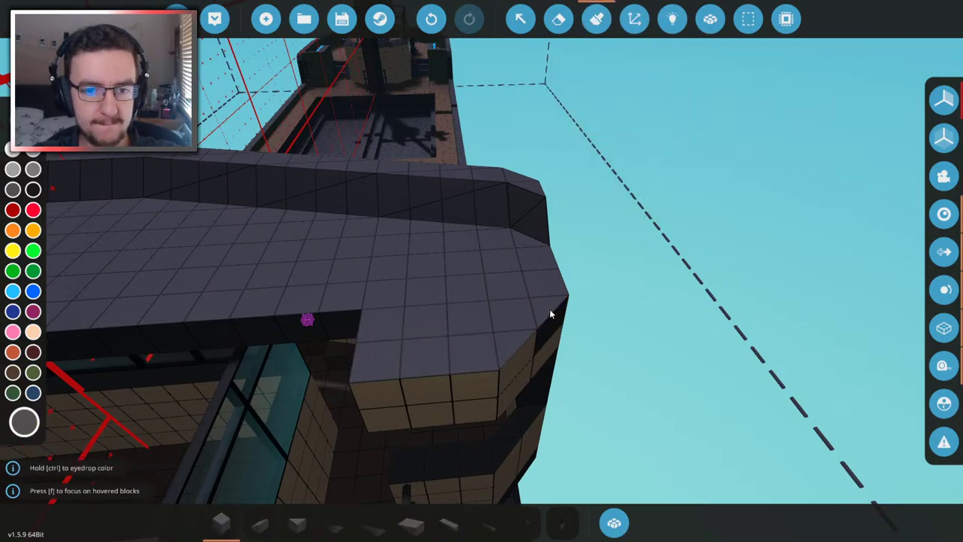
{"action": "mouse_move", "coordinate": [549, 329]}
{"action": "left_mouse_down"}
{"action": "mouse_move", "coordinate": [443, 335]}
{"action": "mouse_move", "coordinate": [538, 336]}
{"action": "left_mouse_up"}
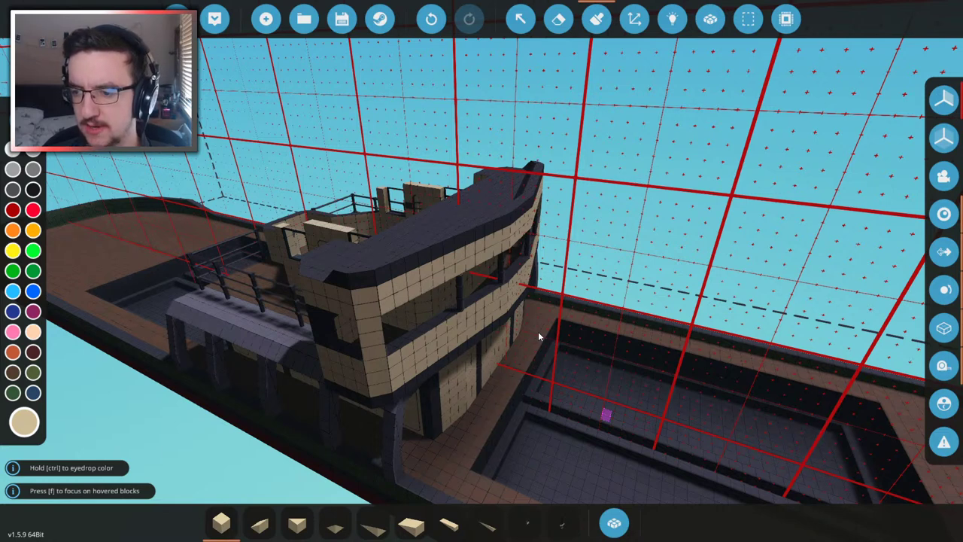
- Fill the gap between the wing's roof extension and the cabin wall with dark grey cube blocks
{"action": "key", "text": "f"}
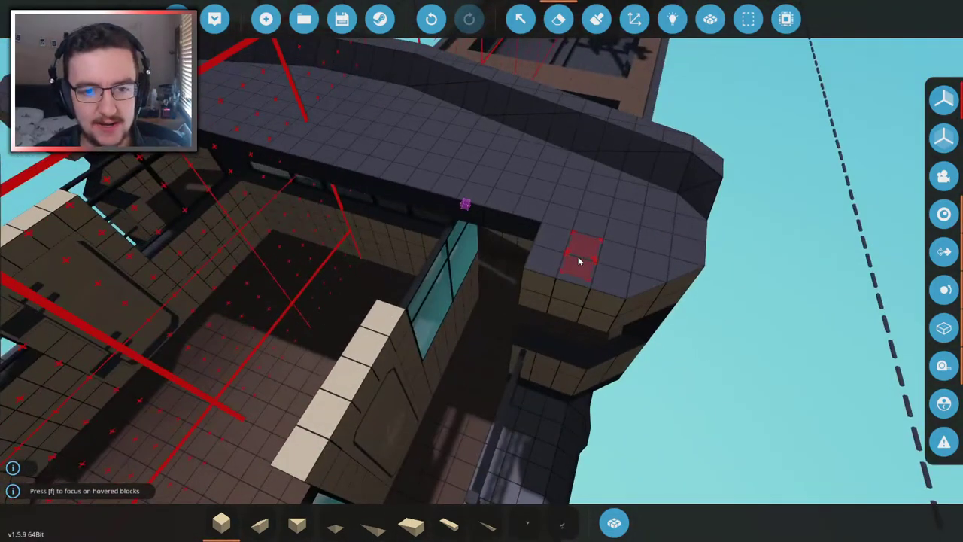
{"action": "left_click", "coordinate": [578, 257]}
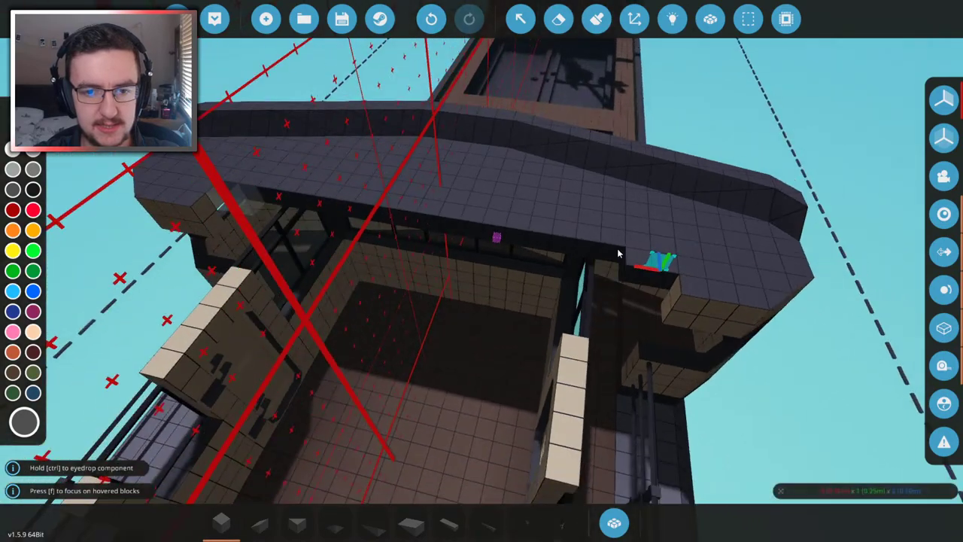
{"action": "key", "text": "f"}
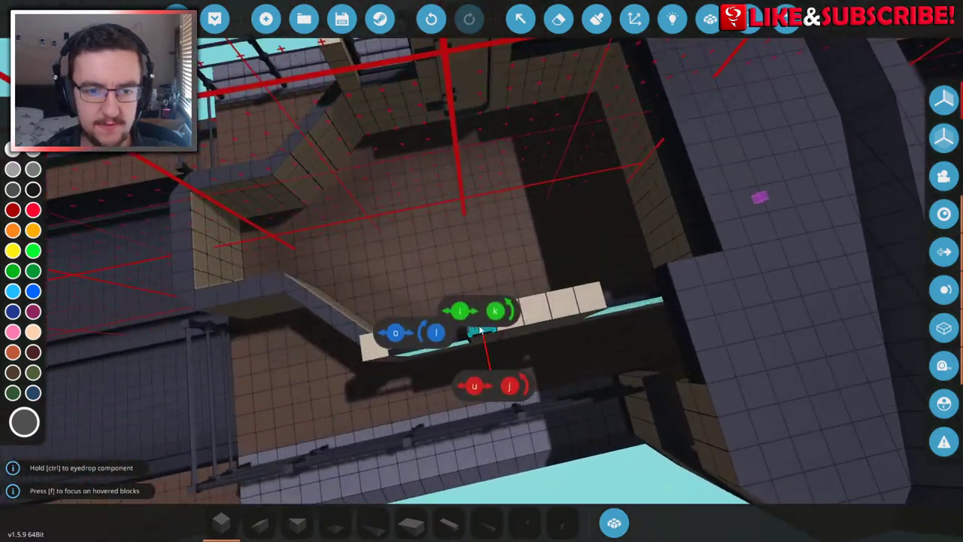
{"action": "key", "text": "Delete"}
{"action": "key", "text": "ctrl+z"}
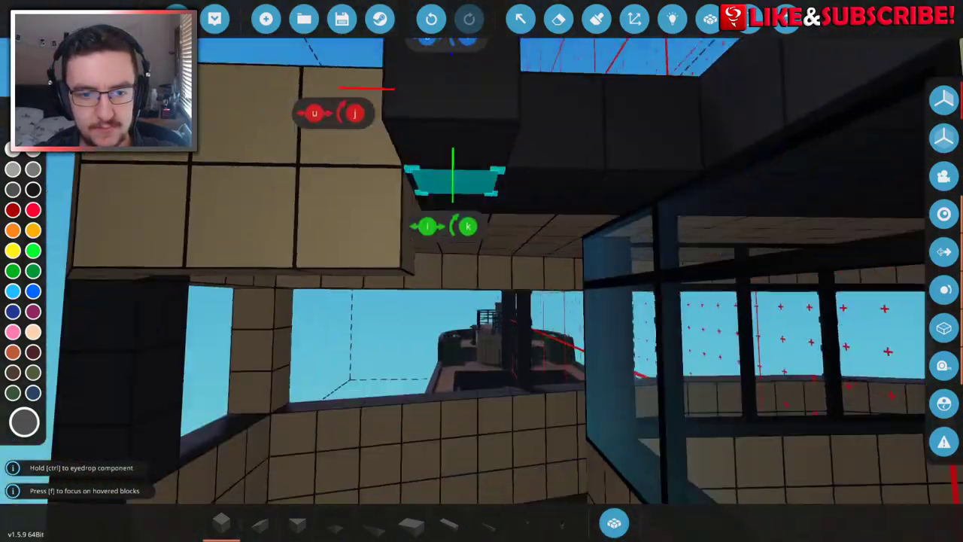
- Fit long beige wedge blocks tapering from the wing's rear beam towards the cabin and paint the adjoining dark blocks beige
{"action": "key", "text": "2"}
{"action": "key", "text": "6"}
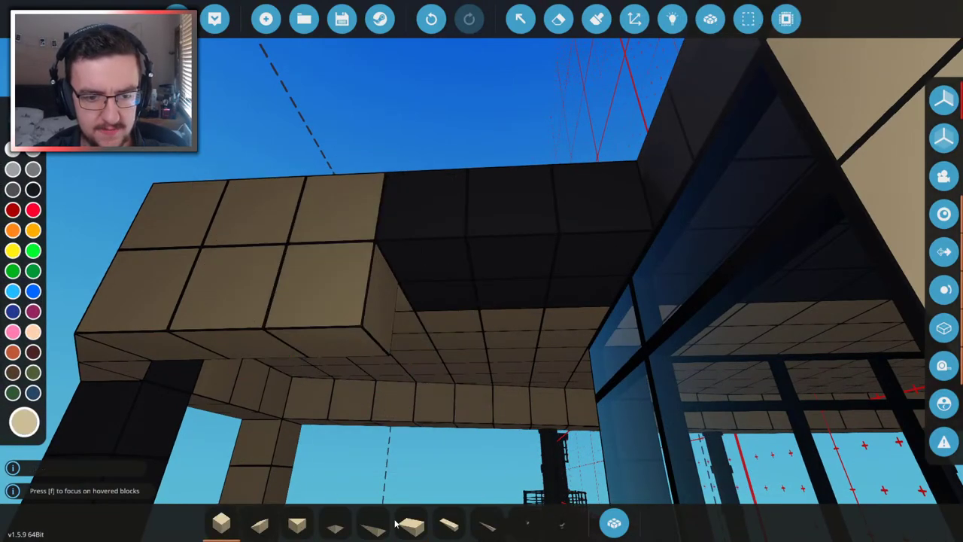
{"action": "key", "text": "ctrl+z"}
{"action": "left_click", "coordinate": [415, 262]}
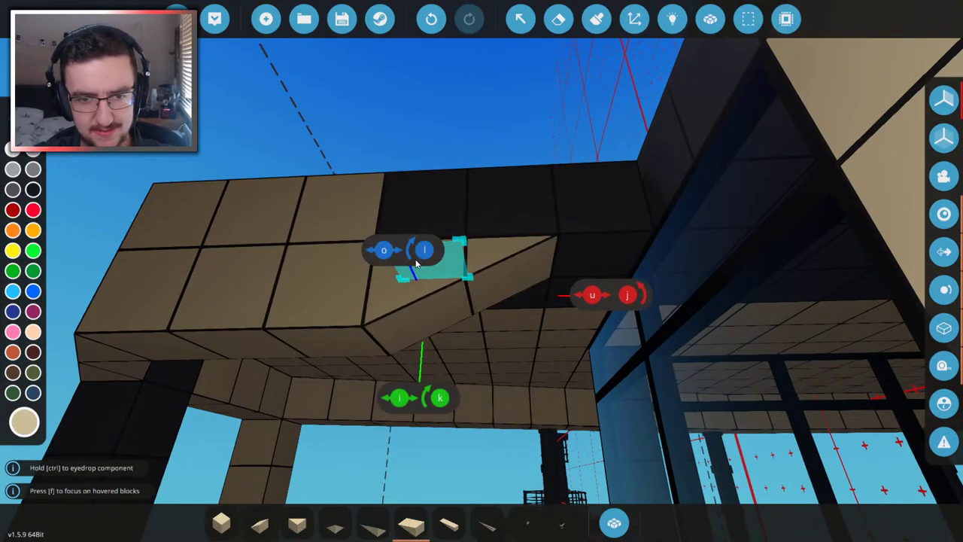
{"action": "left_click", "coordinate": [596, 20]}
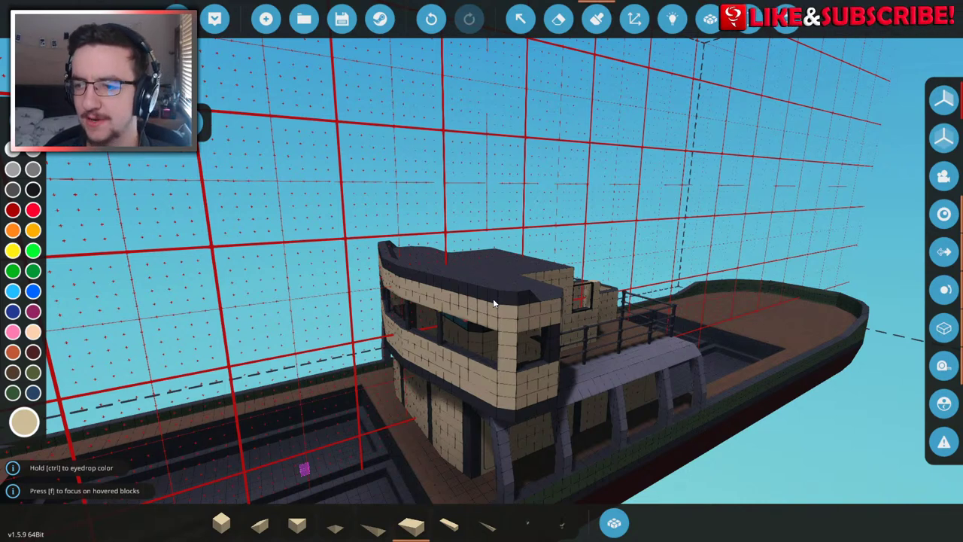
- Erase the sloping dark wedge at the outer end of the roof's raised front rim
{"action": "key", "text": "f"}
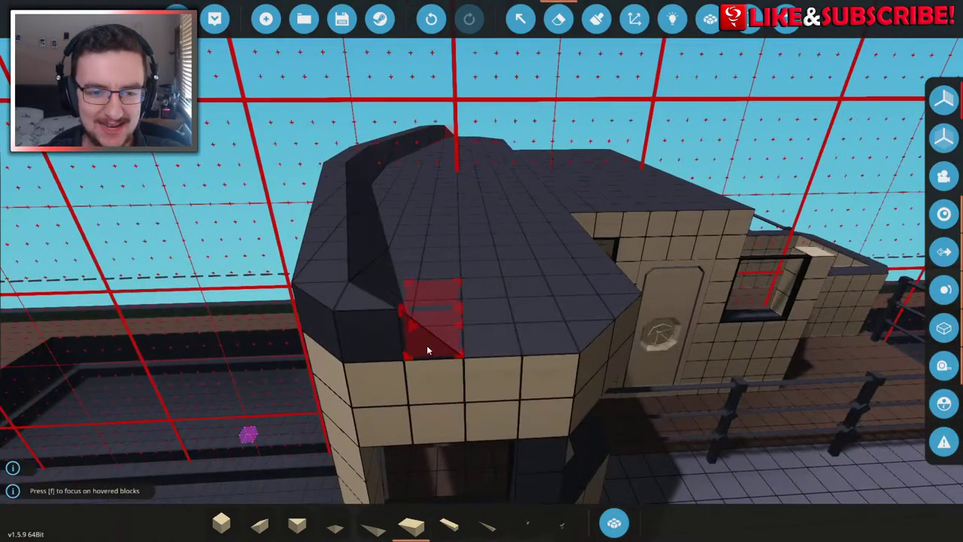
{"action": "left_click", "coordinate": [427, 348]}
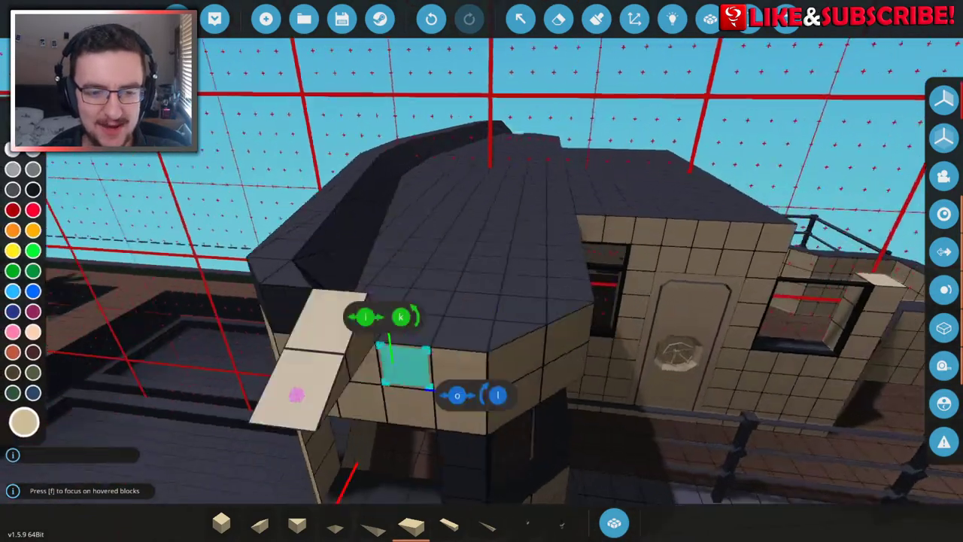
- Erase the row of roof-edge blocks directly above the cabin's side door
{"action": "key", "text": "f"}
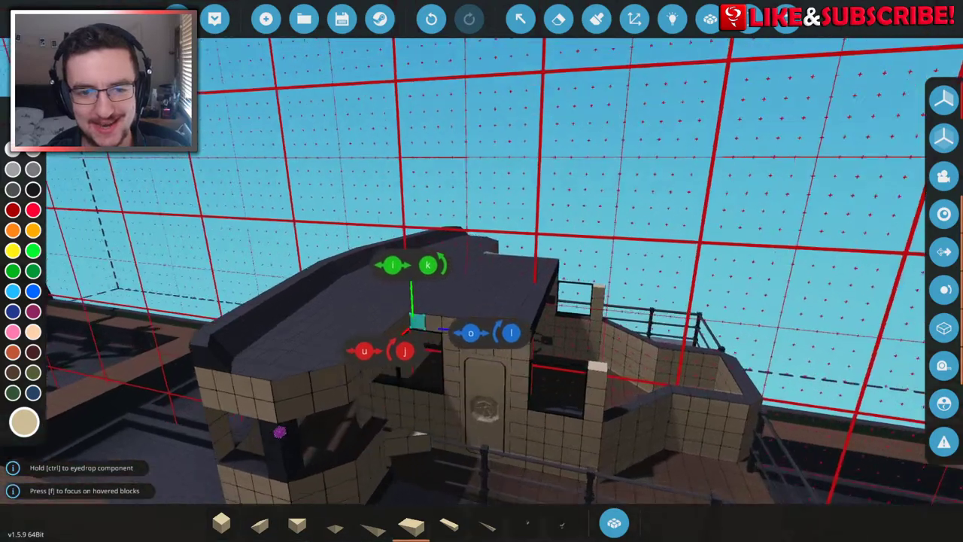
{"action": "key", "text": "Escape"}
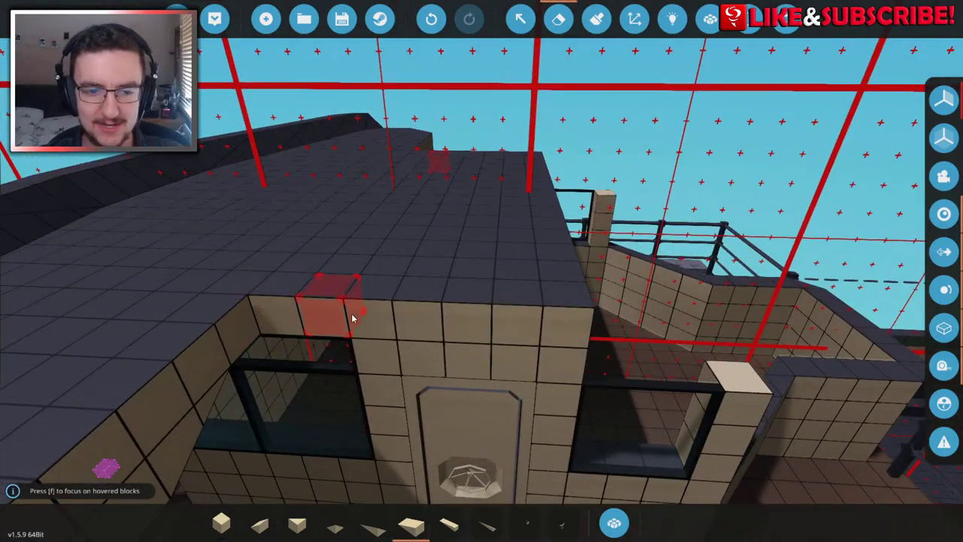
{"action": "left_click", "coordinate": [557, 325]}
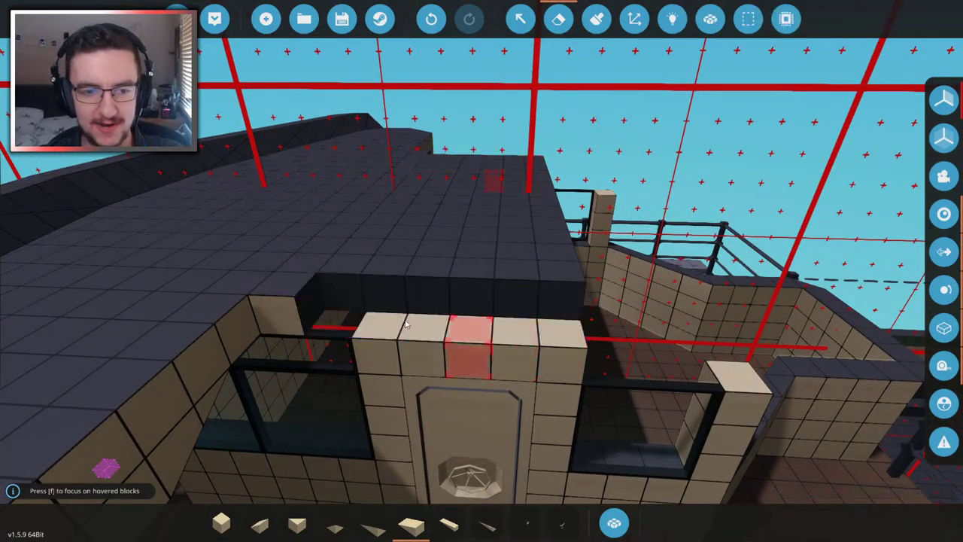
- Fit a beige Inverse pyramid 1x2 where the wing's roof edge meets the cabin, beside the row above the side door
{"action": "left_click", "coordinate": [614, 523]}
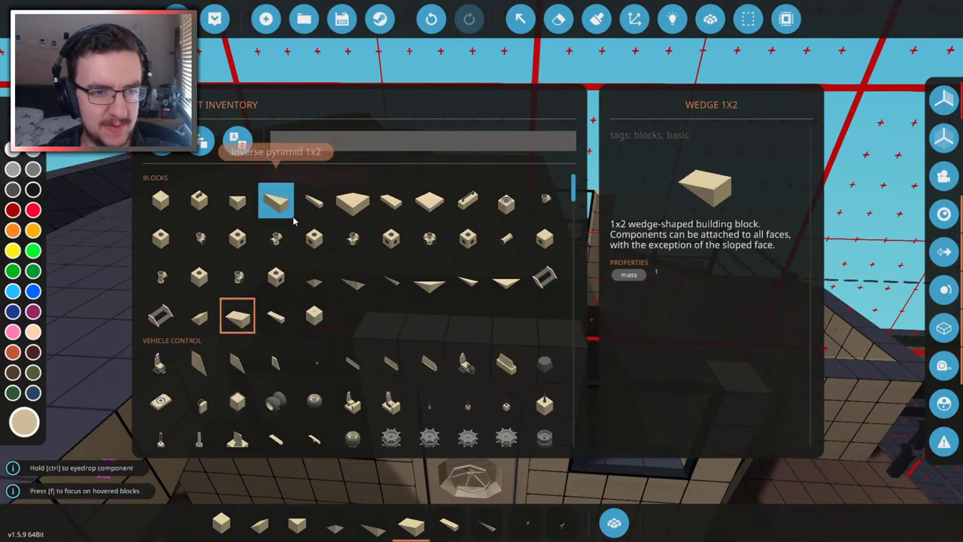
{"action": "left_click", "coordinate": [292, 217]}
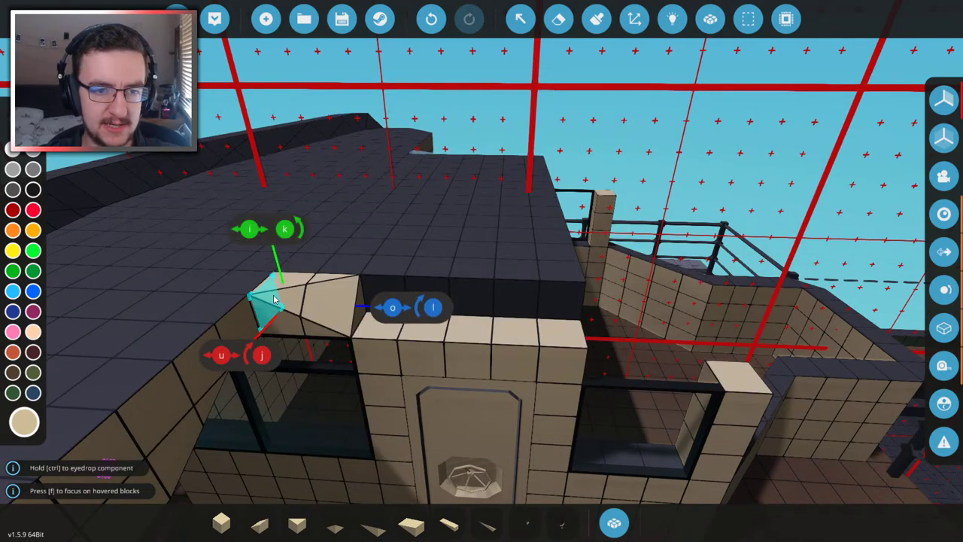
{"action": "left_click", "coordinate": [275, 300]}
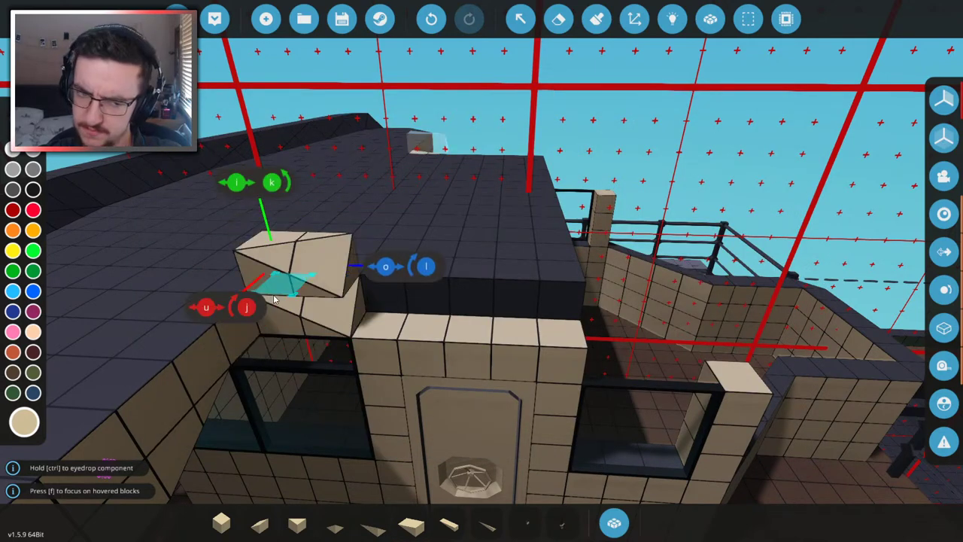
- Line the roof edge above the cabin's side door and window with a row of sloping beige wedge blocks
{"action": "left_click", "coordinate": [259, 523]}
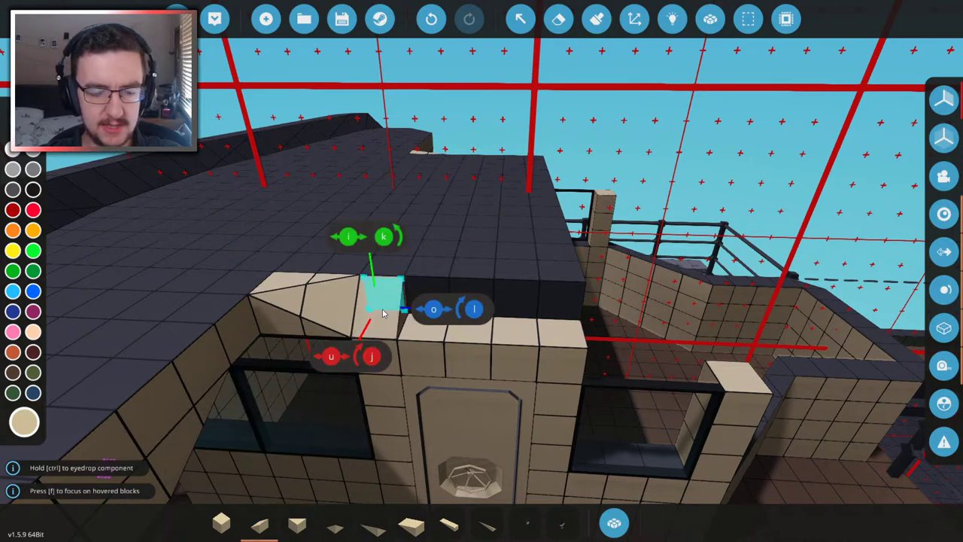
{"action": "key", "text": "d"}
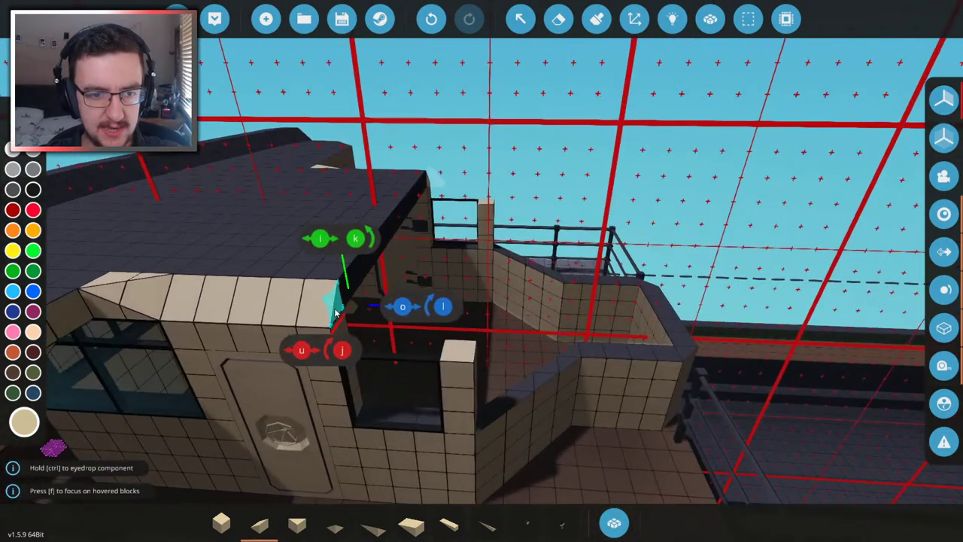
{"action": "key", "text": "w"}
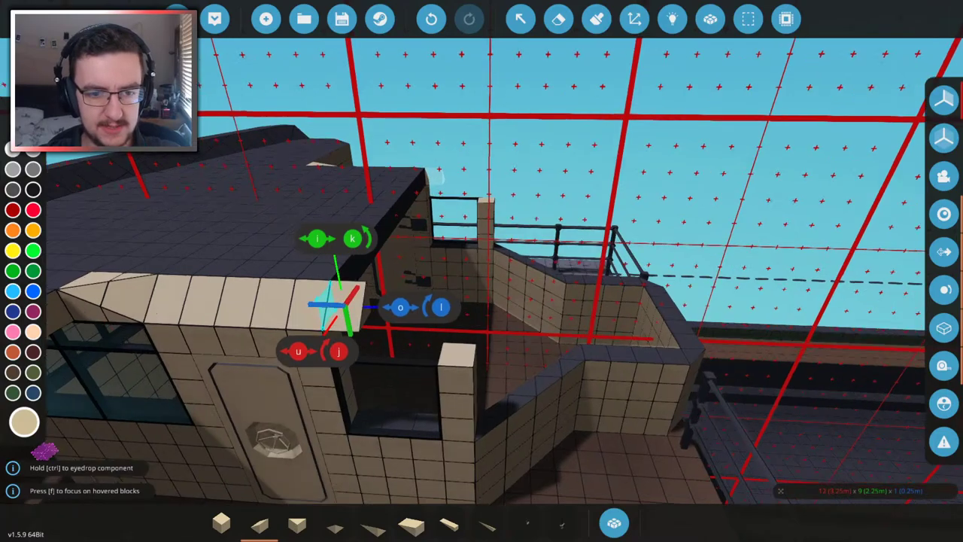
- Raise the beige pillar beside the cabin's side window to the roof edge and fill the gap above the window with a black-framed window piece
{"action": "key", "text": "f"}
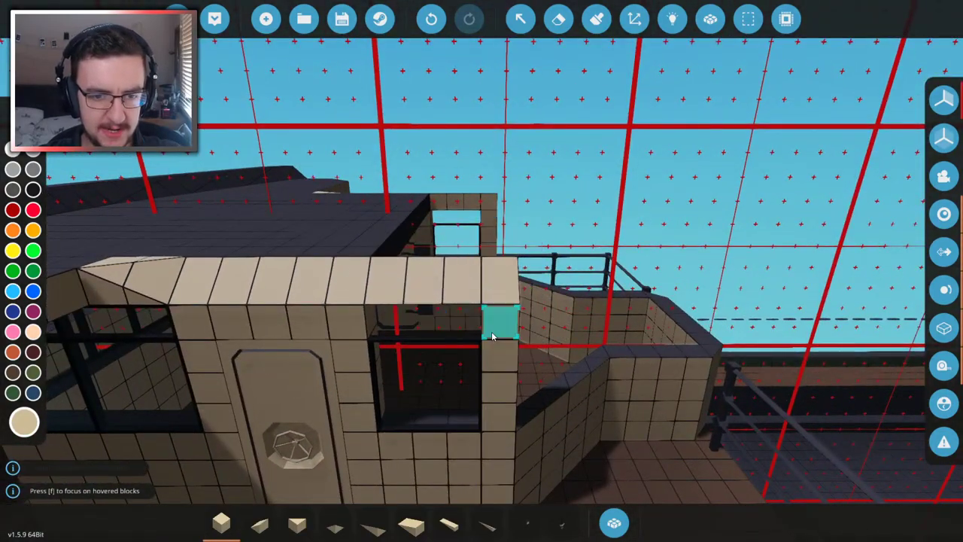
{"action": "key", "text": "a"}
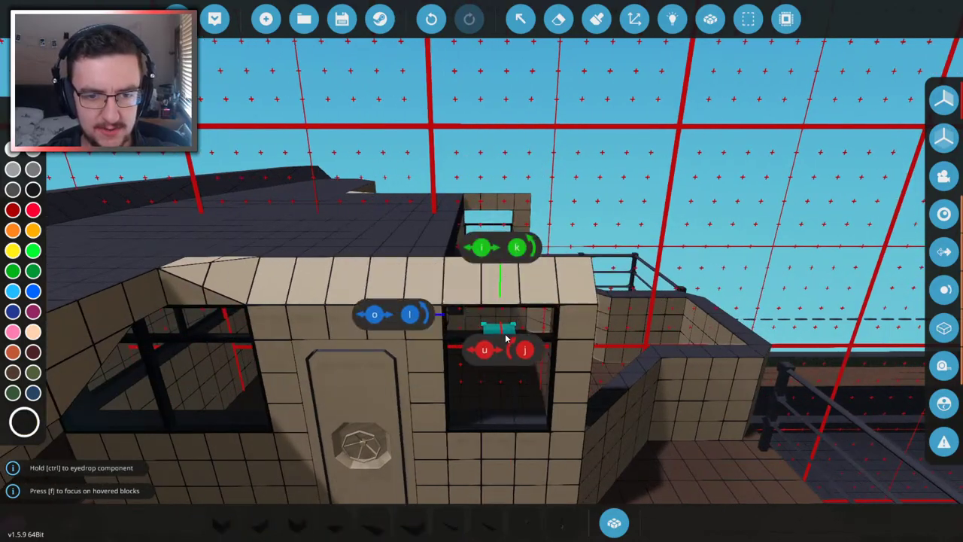
{"action": "key", "text": "w"}
{"action": "key", "text": "f"}
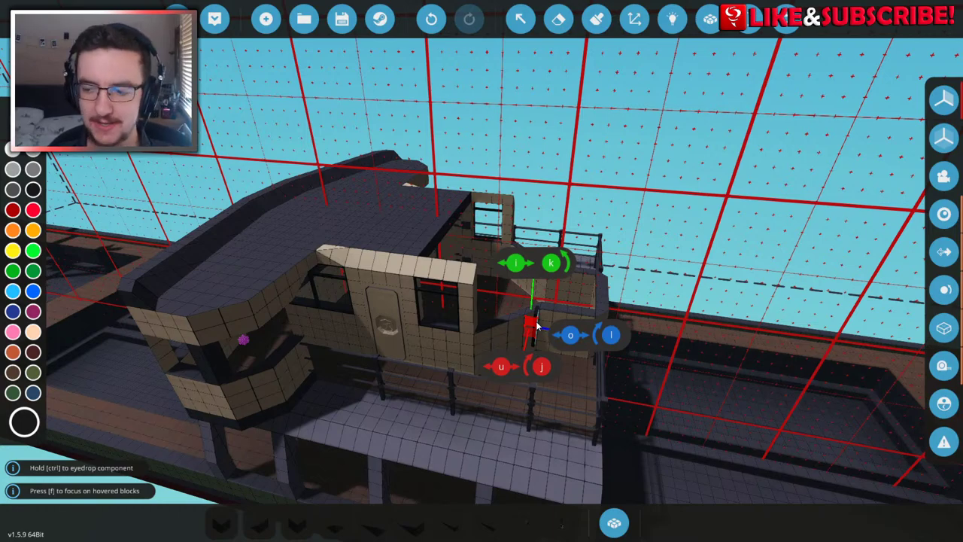
- Build the cabin's angled rear wall up to roof-edge height with beige wedge blocks, undoing a misplaced wedge
{"action": "scroll", "coordinate": [534, 325], "scroll_direction": "up", "scroll_amount": 5}
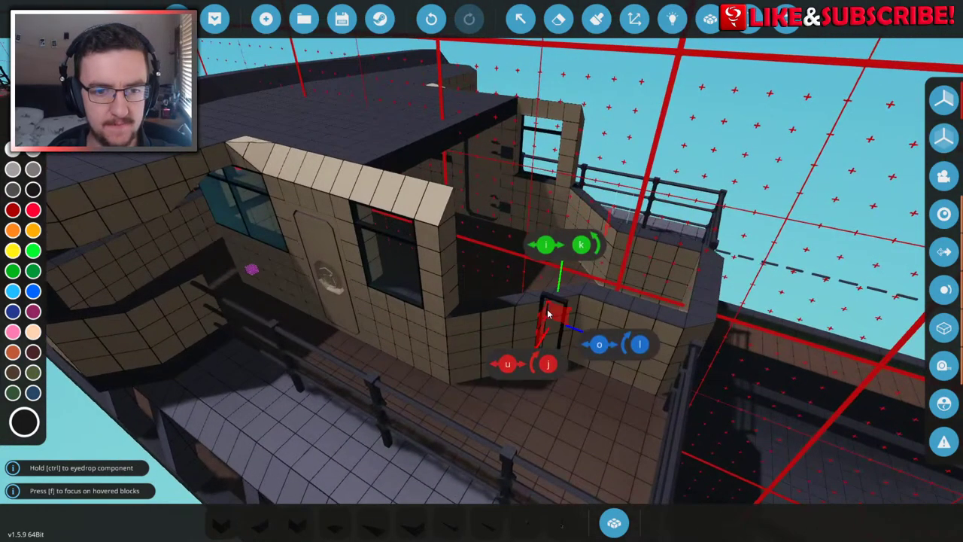
{"action": "scroll", "coordinate": [547, 314], "scroll_direction": "up", "scroll_amount": 3}
{"action": "left_click", "coordinate": [502, 323], "text": "ctrl"}
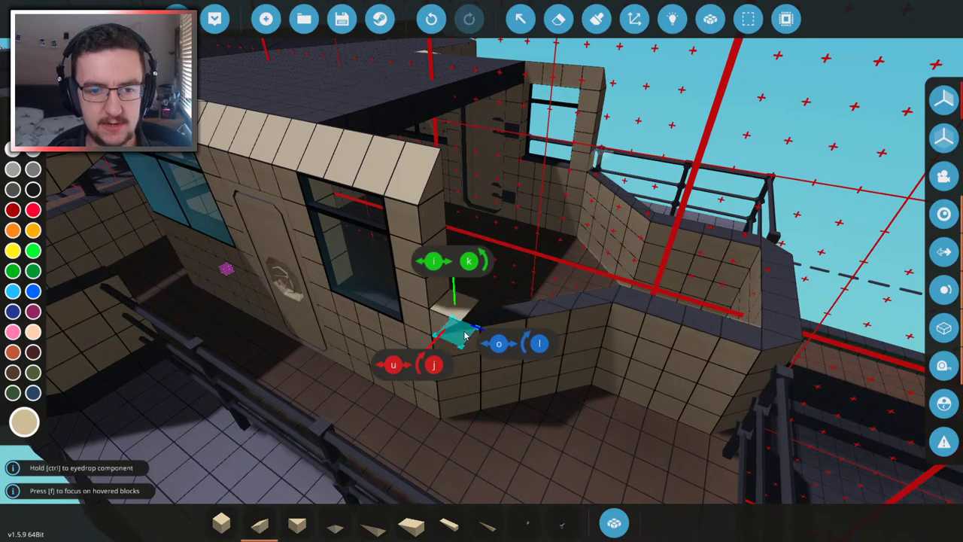
{"action": "key", "text": "ctrl+z"}
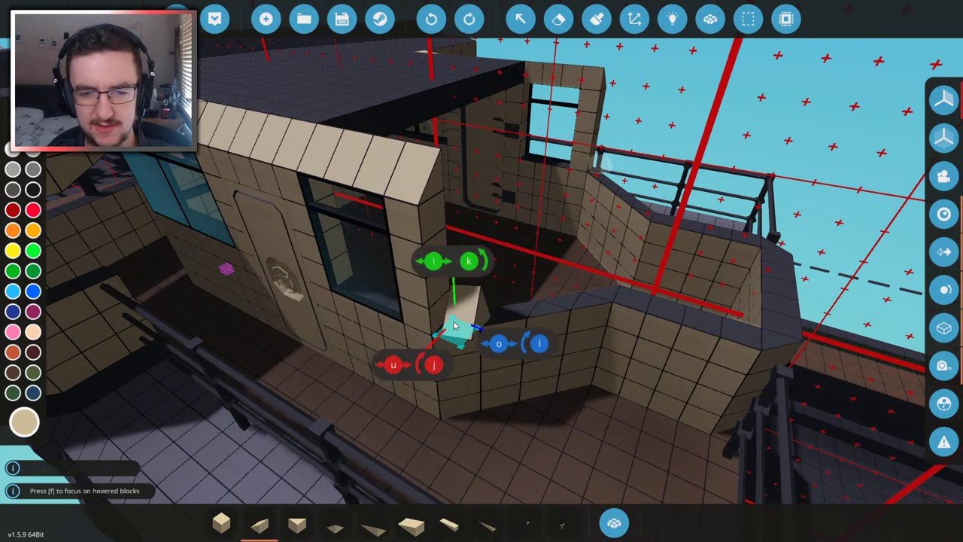
{"action": "left_click_drag", "start_coordinate": [455, 325], "coordinate": [623, 231]}
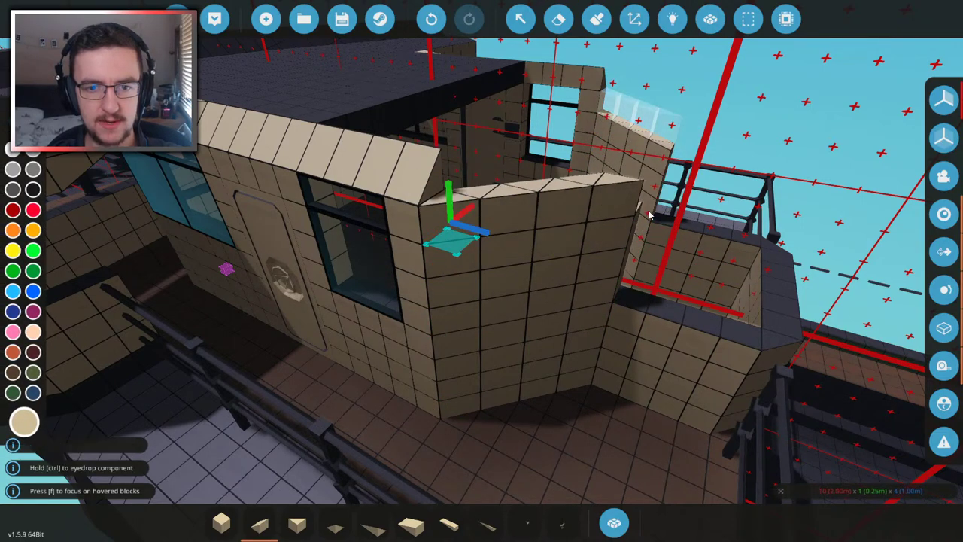
- Cap the angled rear wall with a sloping row of beige pyramid and inverse pyramid blocks matching the side roof edge
{"action": "left_click_drag", "start_coordinate": [692, 185], "coordinate": [647, 192]}
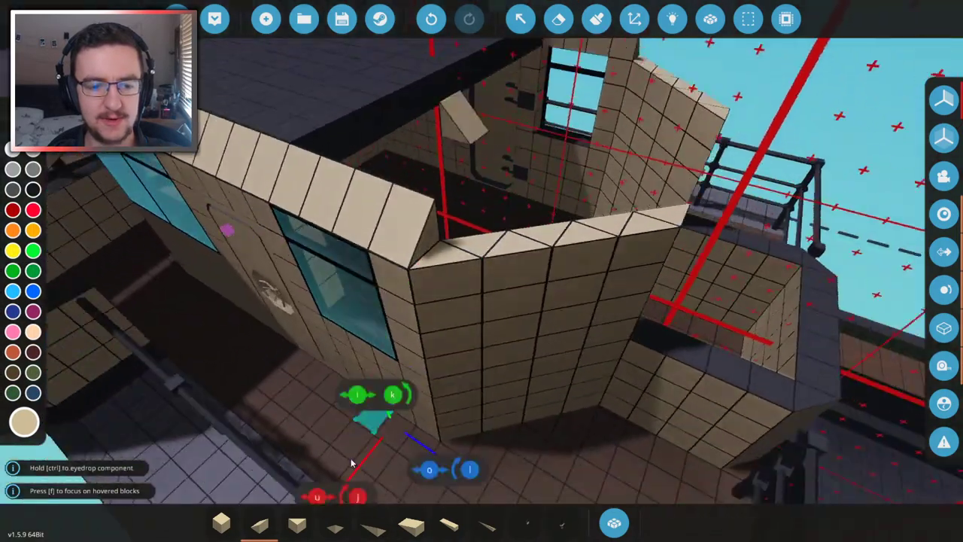
{"action": "left_click", "coordinate": [335, 523]}
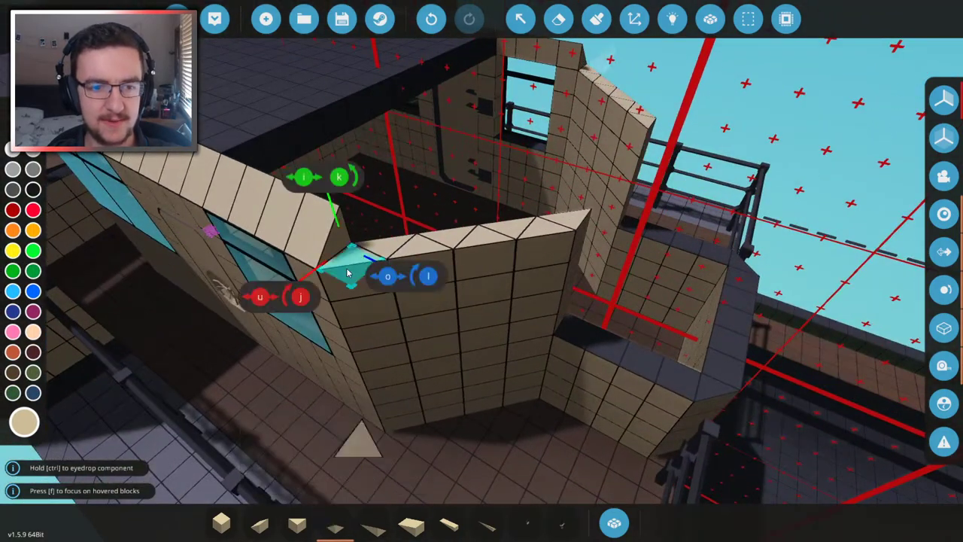
{"action": "left_click_drag", "start_coordinate": [389, 262], "coordinate": [412, 242]}
- Extend the cabin roof with dark grey cube blocks to meet the sloping edge of the angled rear walls
{"action": "key", "text": "ctrl"}
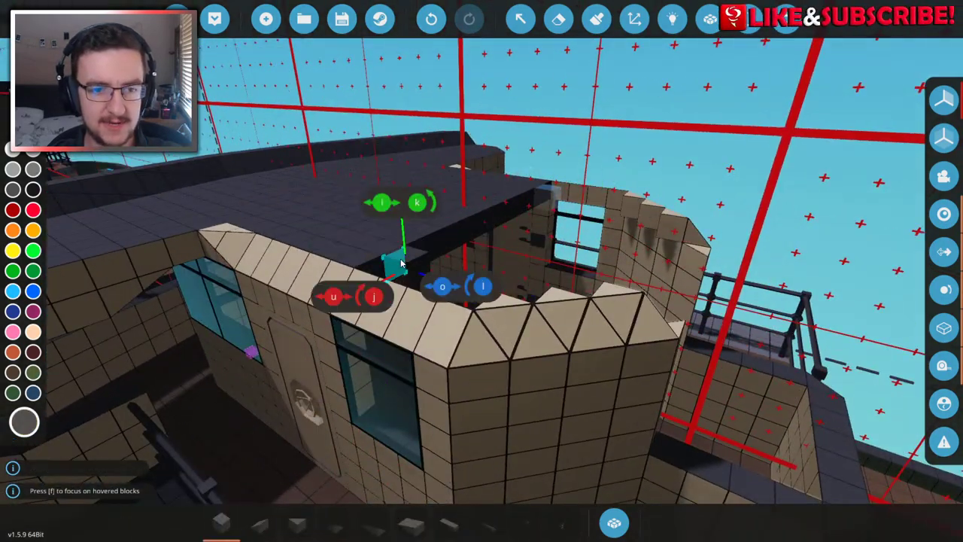
{"action": "key", "text": "f"}
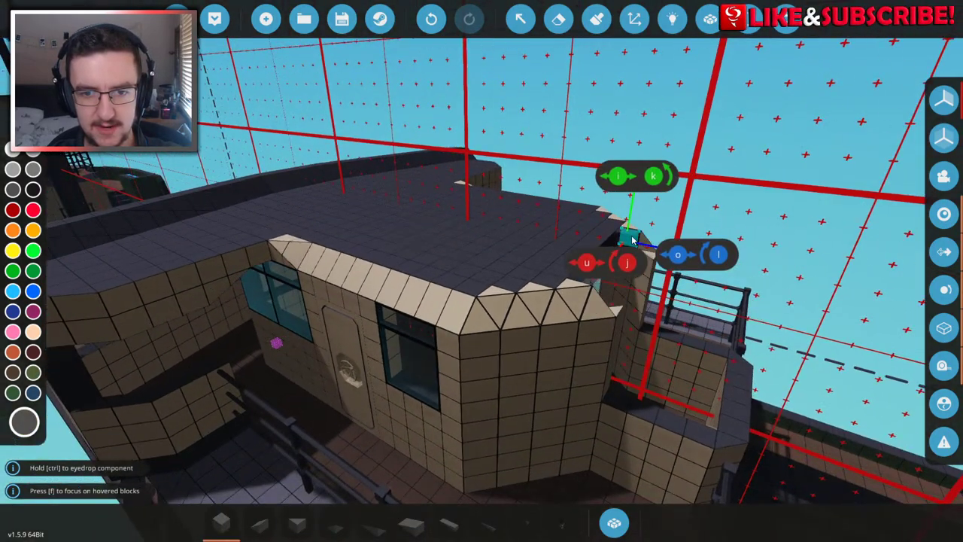
{"action": "key", "text": "f"}
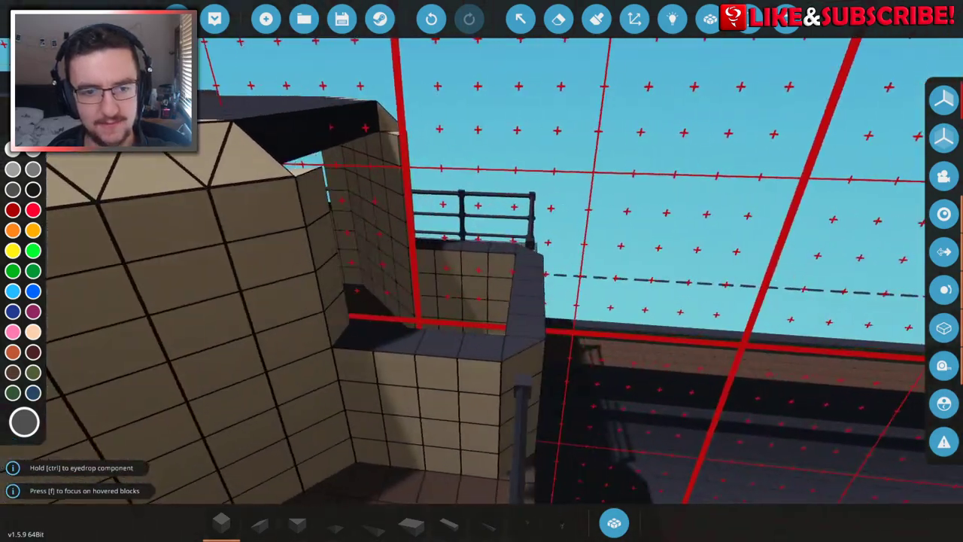
- Erase the middle blocks of the angled rear wall to cut a narrow window opening
{"action": "key", "text": "ctrl"}
{"action": "key", "text": "f"}
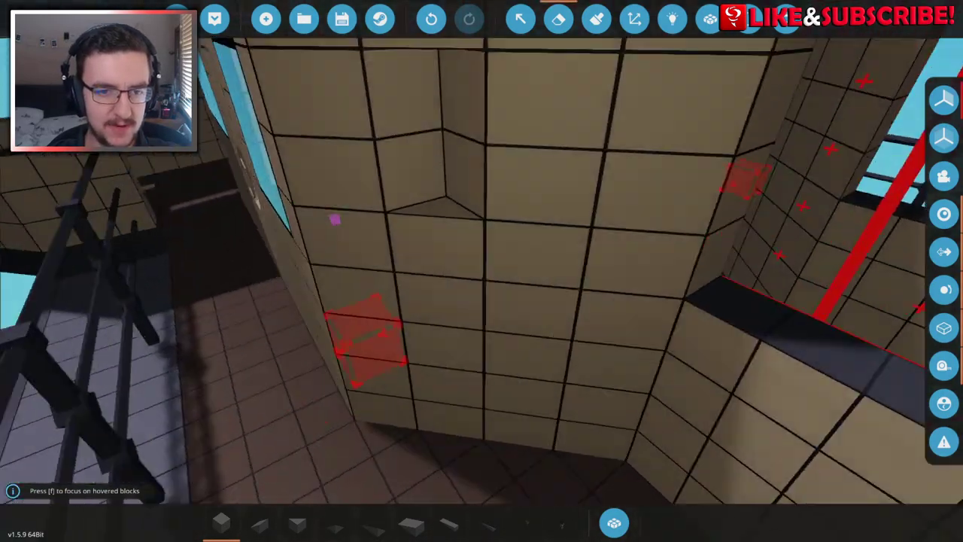
{"action": "left_click", "coordinate": [450, 321]}
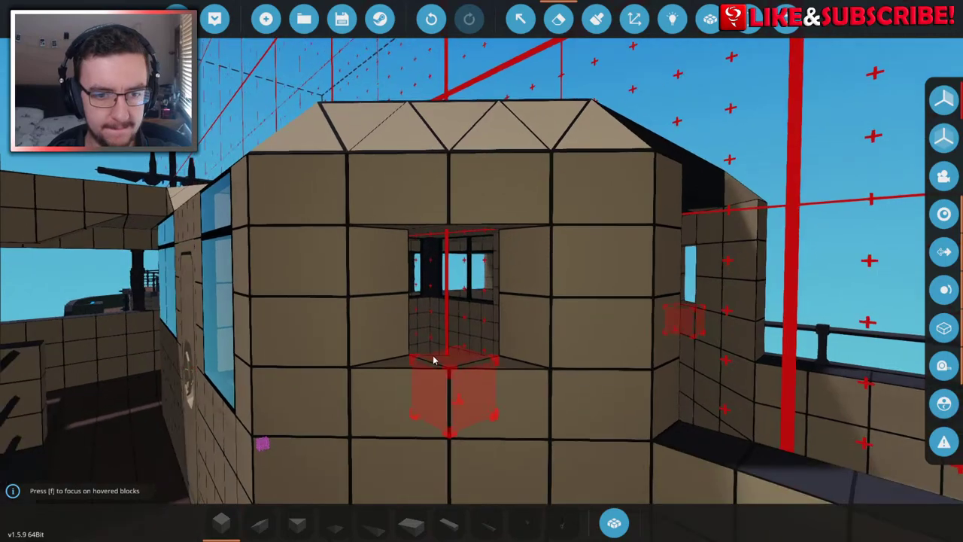
{"action": "key", "text": "w"}
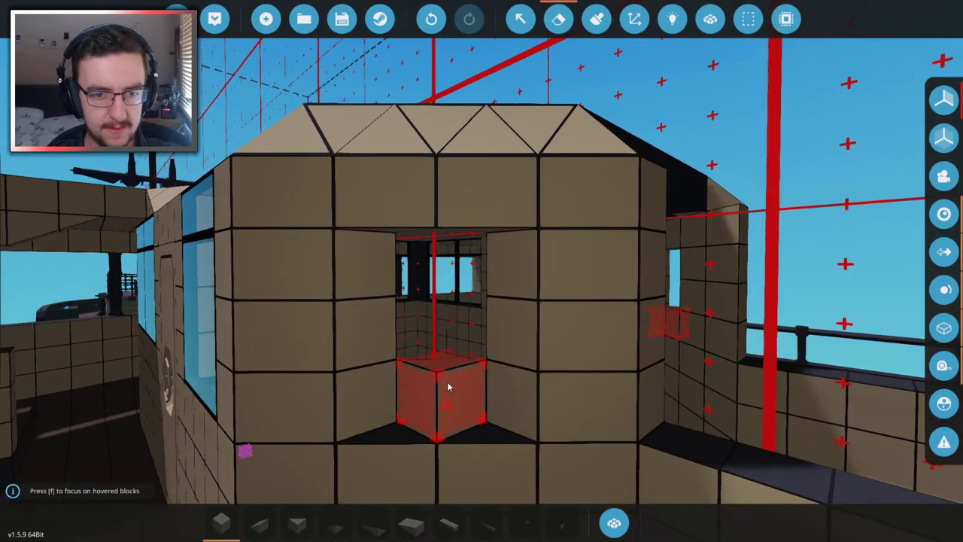
{"action": "key", "text": "s"}
{"action": "type", "text": "w"}
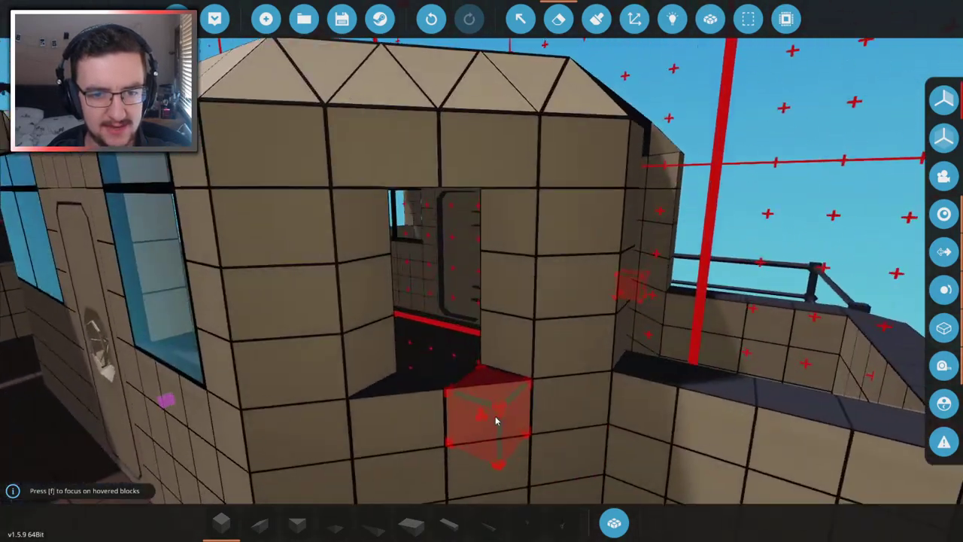
- Find an angled window in the component inventory and fit it in black into the angled rear wall's opening
{"action": "type", "text": "qwindow"}
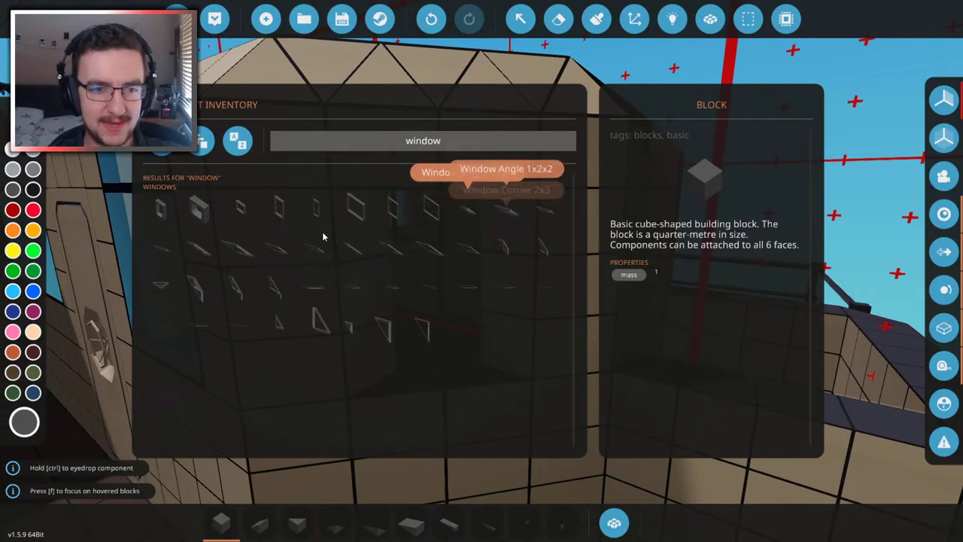
{"action": "left_click", "coordinate": [203, 254]}
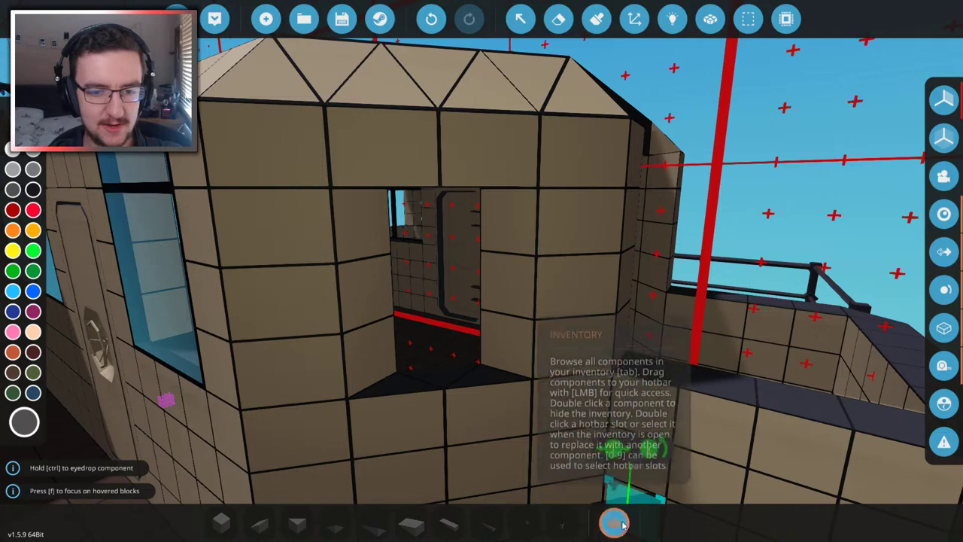
{"action": "key", "text": "q"}
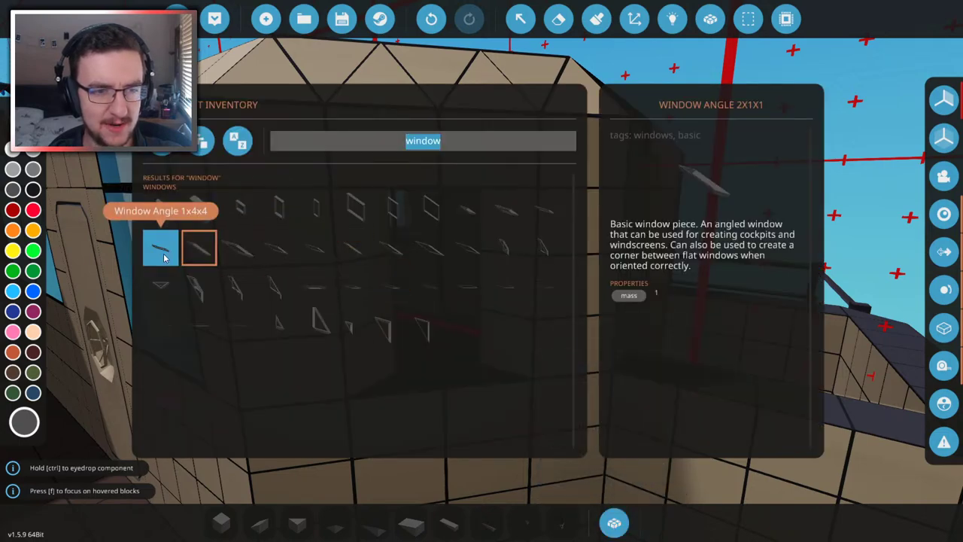
{"action": "left_click", "coordinate": [358, 258]}
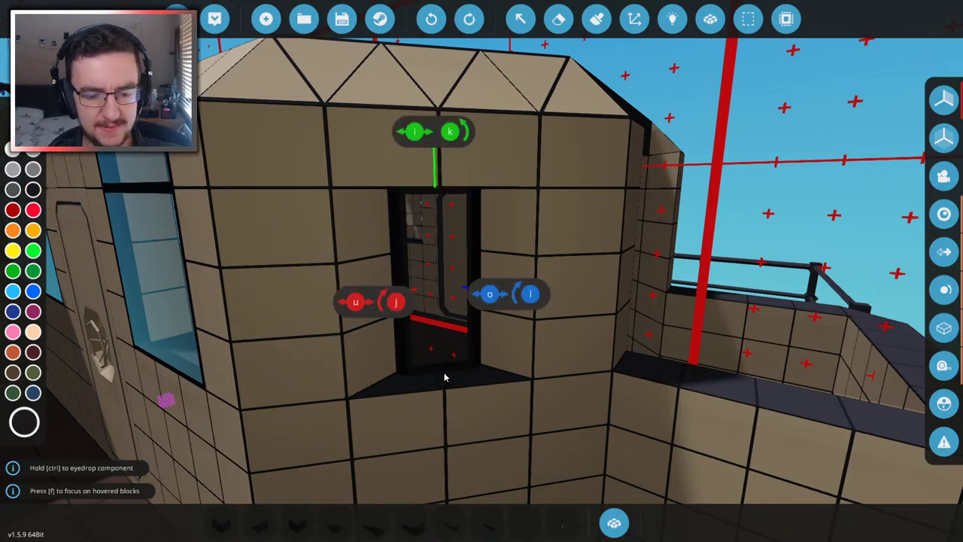
- Paint the beige triangular top faces along the roof's angled rear corners dark grey to match the roof
{"action": "key", "text": "s"}
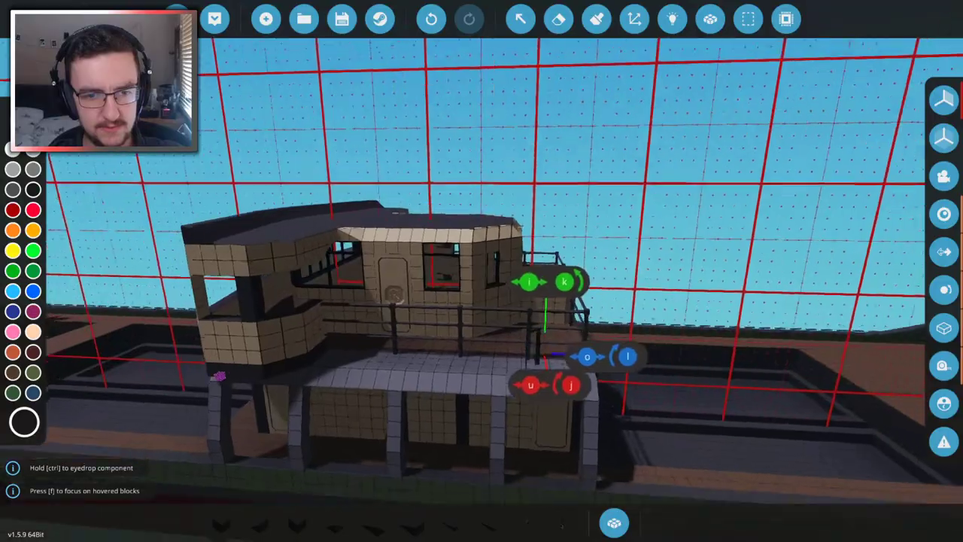
{"action": "key", "text": "w"}
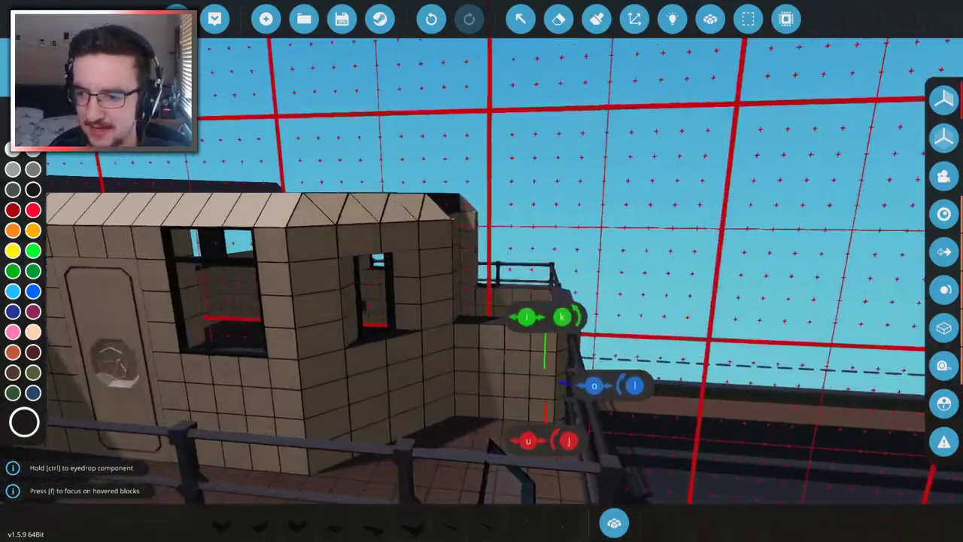
{"action": "key", "text": "s"}
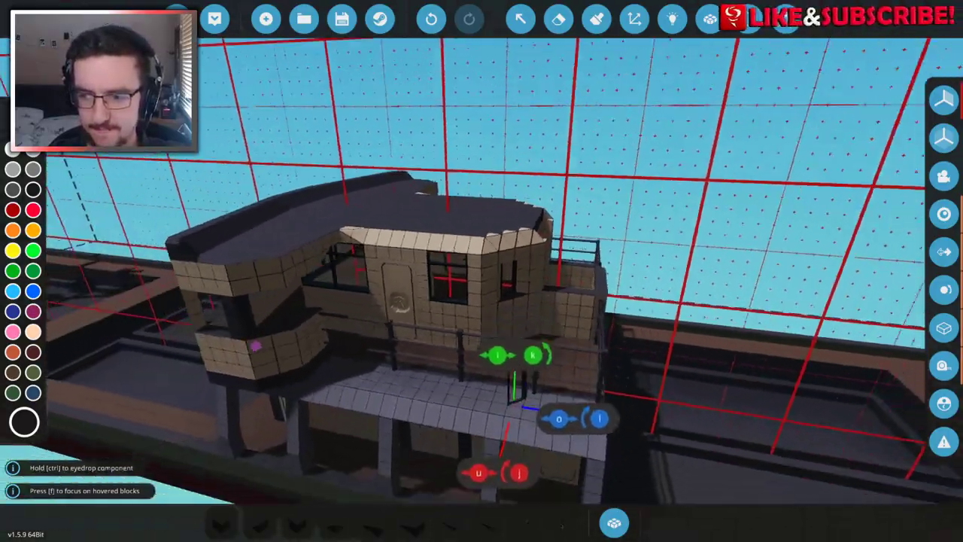
{"action": "key", "text": "w"}
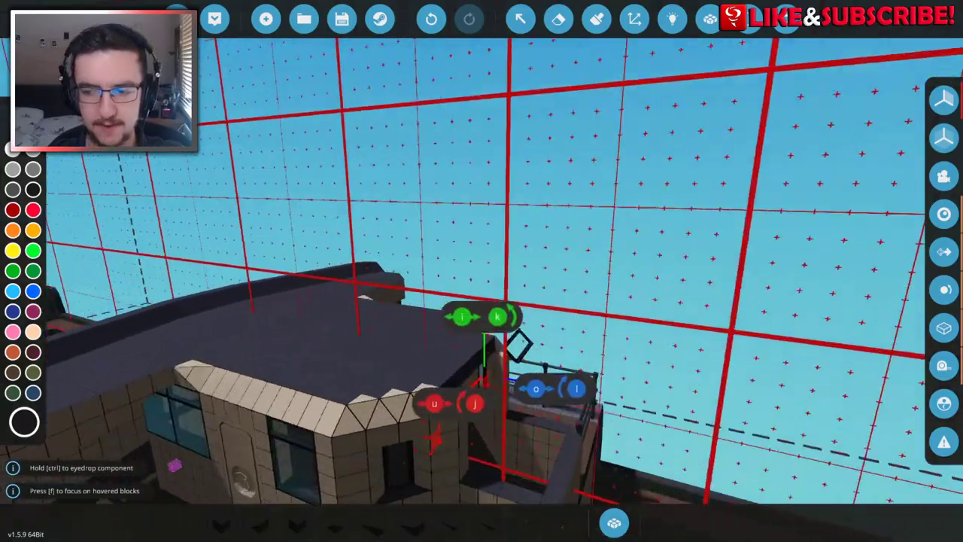
{"action": "key", "text": "w"}
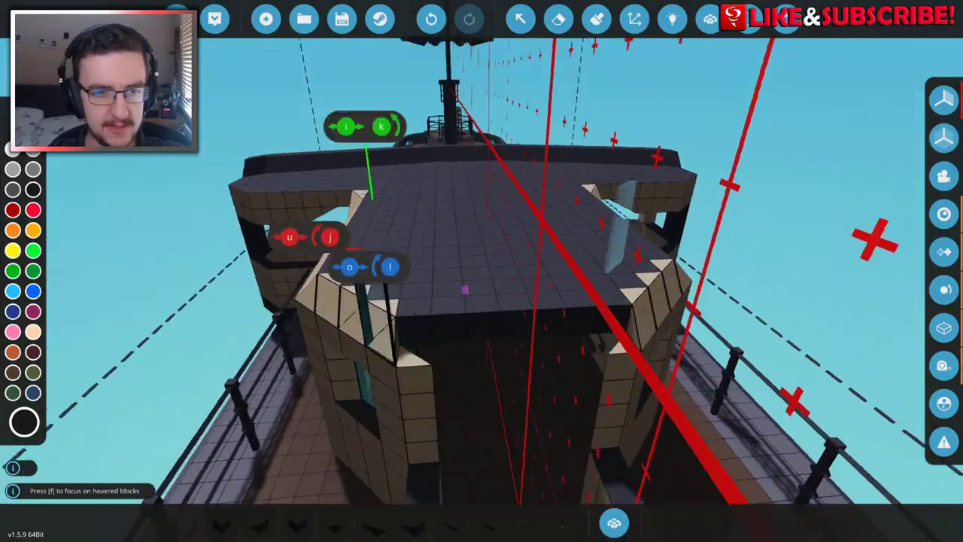
{"action": "key", "text": "w"}
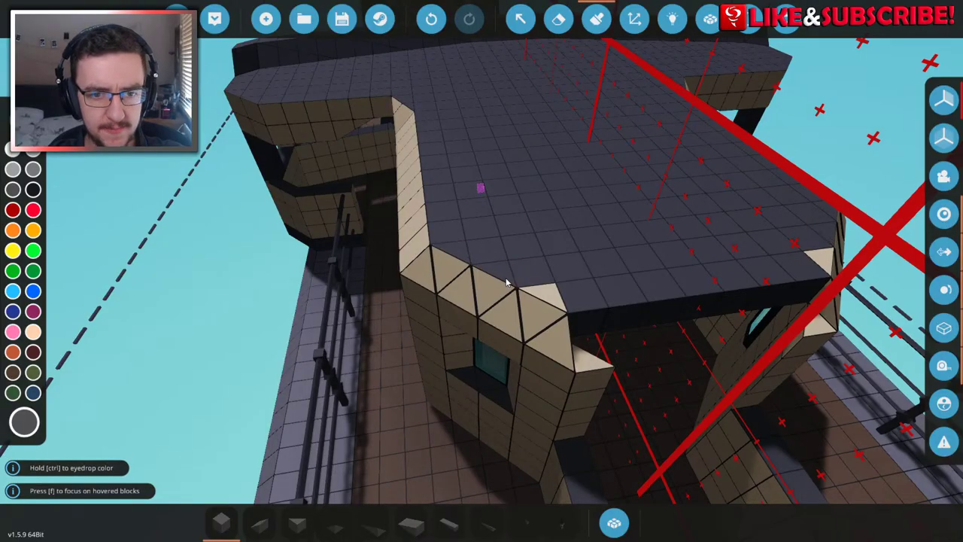
{"action": "key", "text": "s"}
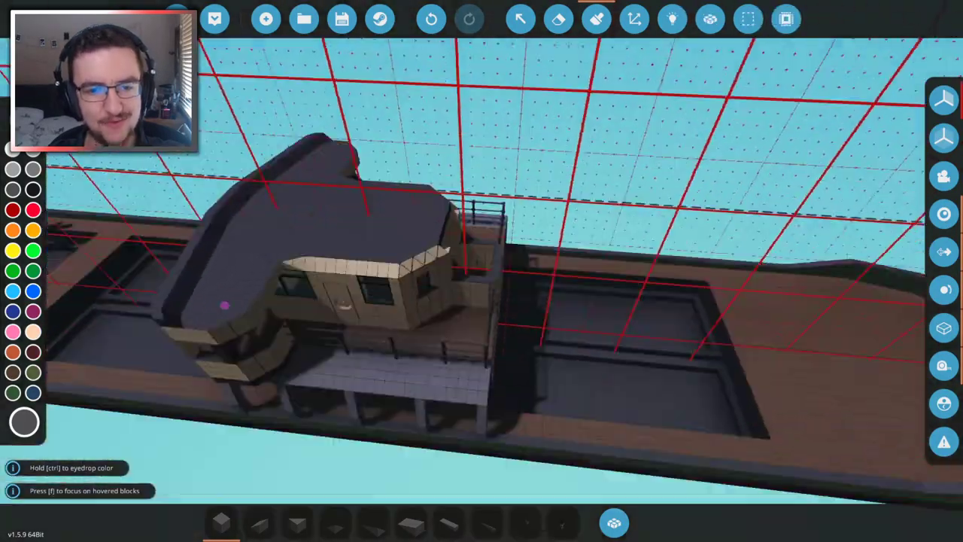
{"action": "key", "text": "w"}
{"action": "key", "text": "s"}
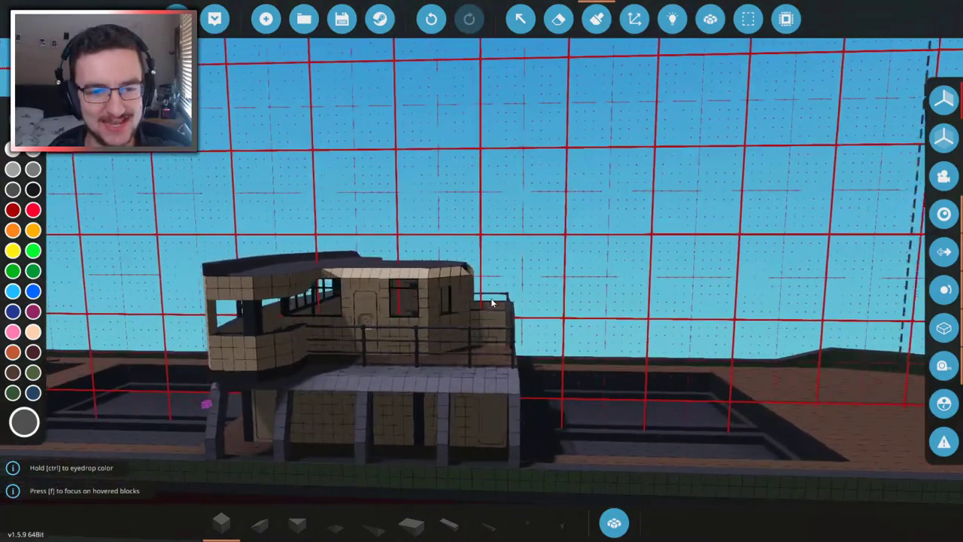
{"action": "key", "text": "w"}
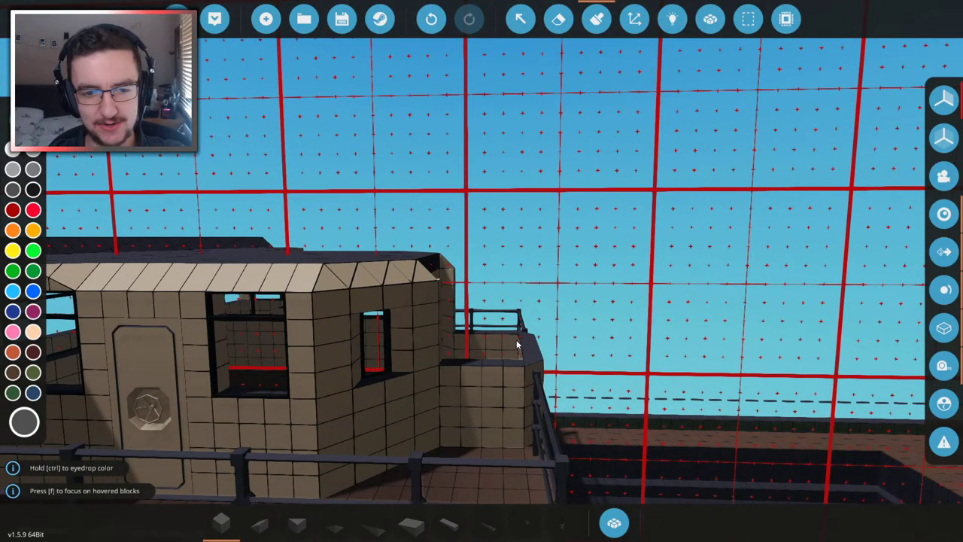
- Inspect the bridge, cabin, wings, lower deck and foremast from several sides to check how the superstructure fits the ship
{"action": "key", "text": "d"}
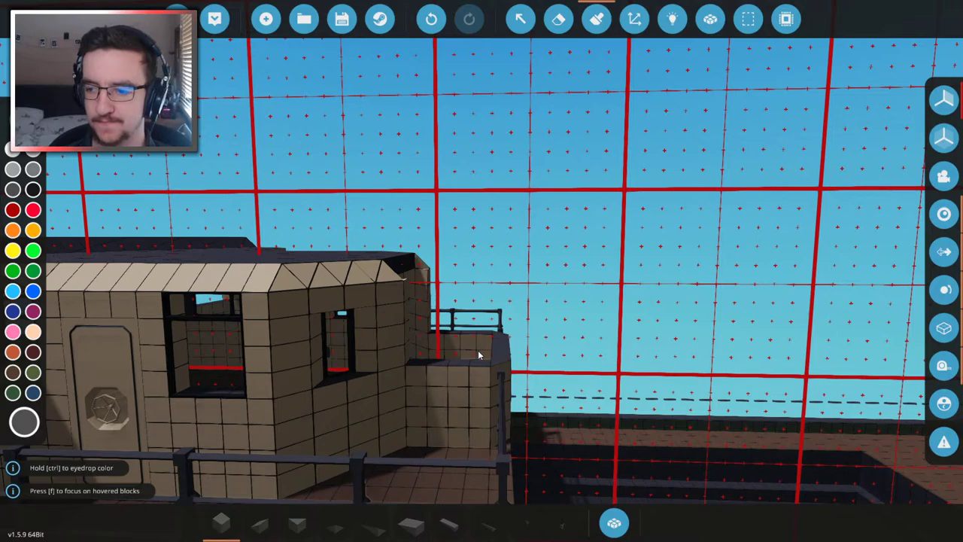
{"action": "key", "text": "s"}
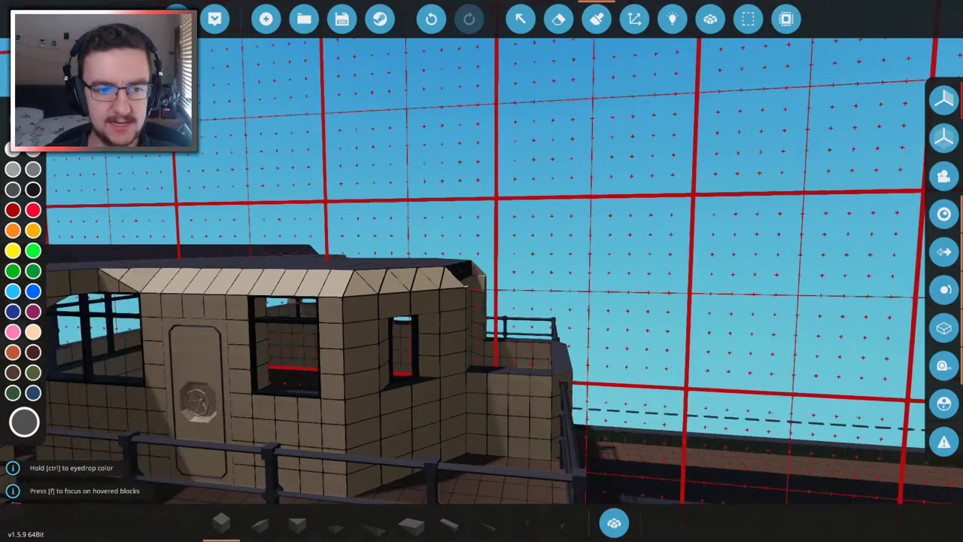
{"action": "key", "text": "w"}
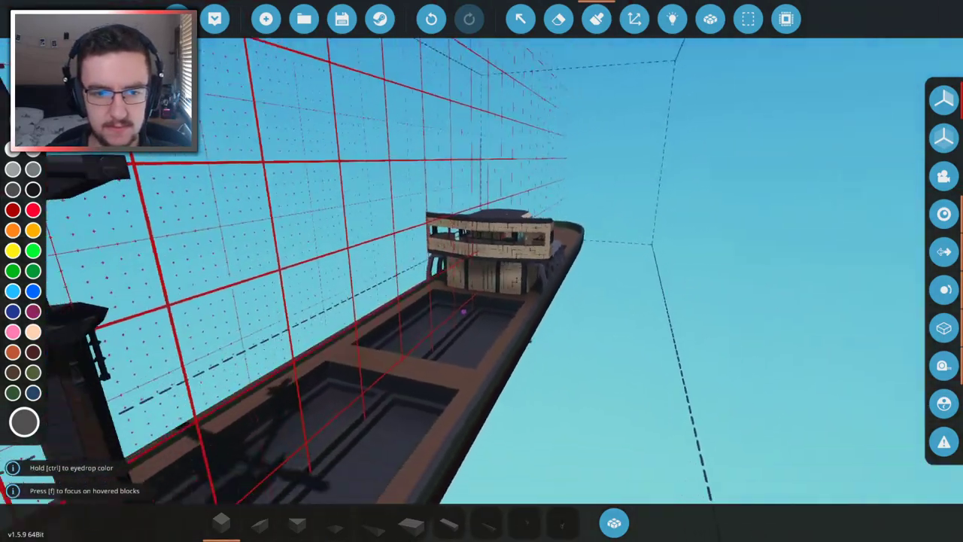
{"action": "key", "text": "a"}
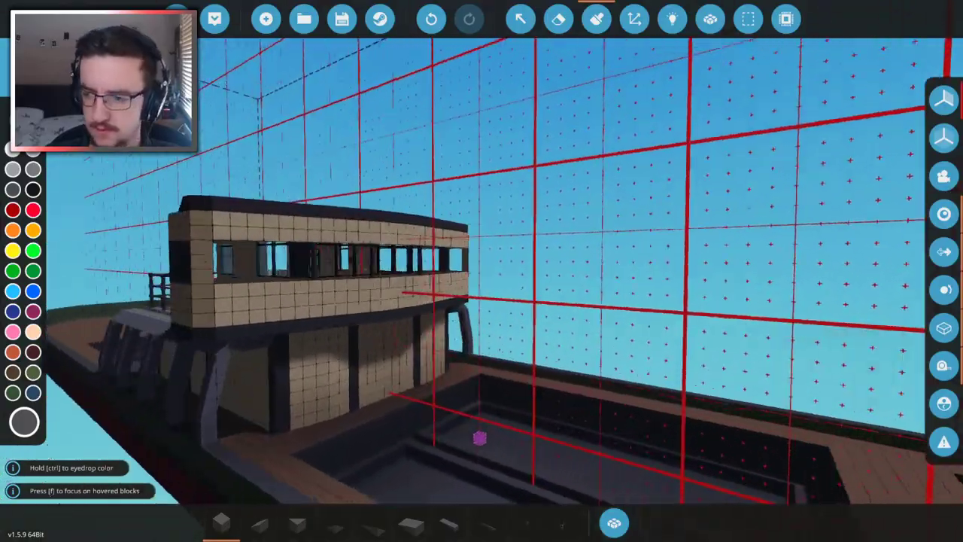
{"action": "key", "text": "a"}
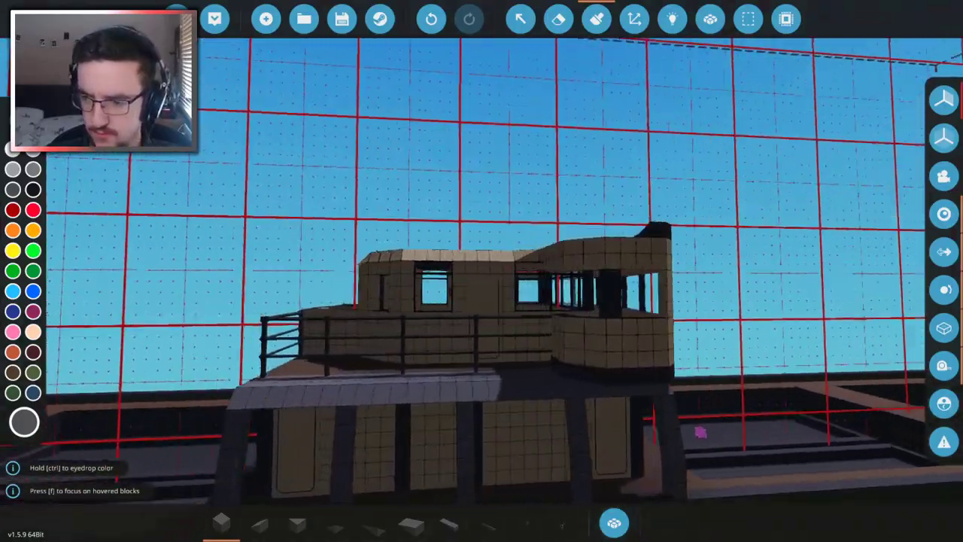
{"action": "key", "text": "w"}
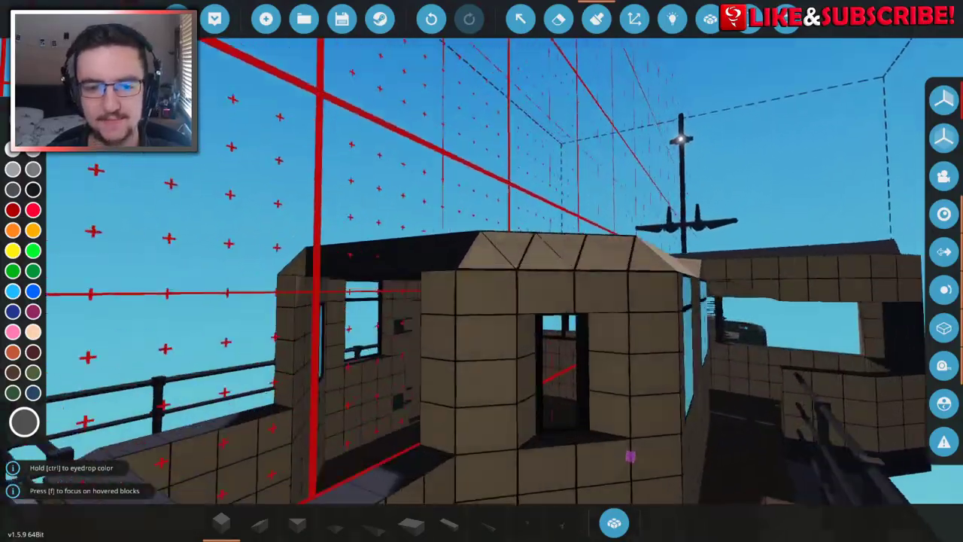
{"action": "key", "text": "s"}
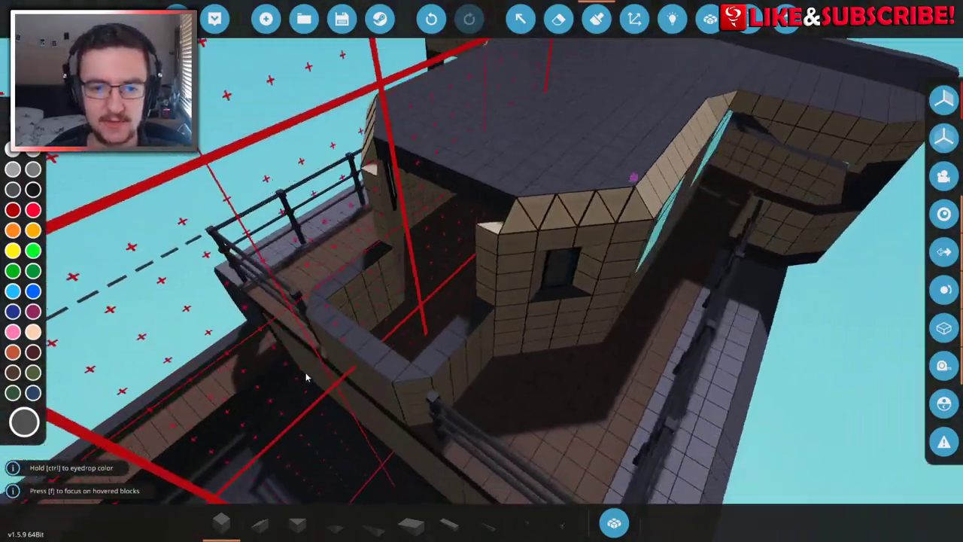
{"action": "key", "text": "w"}
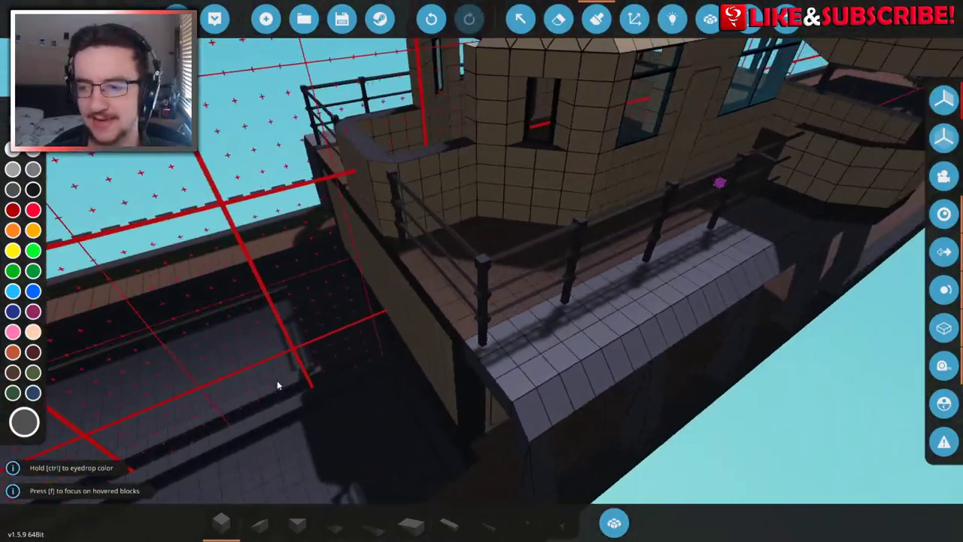
{"action": "key", "text": "s"}
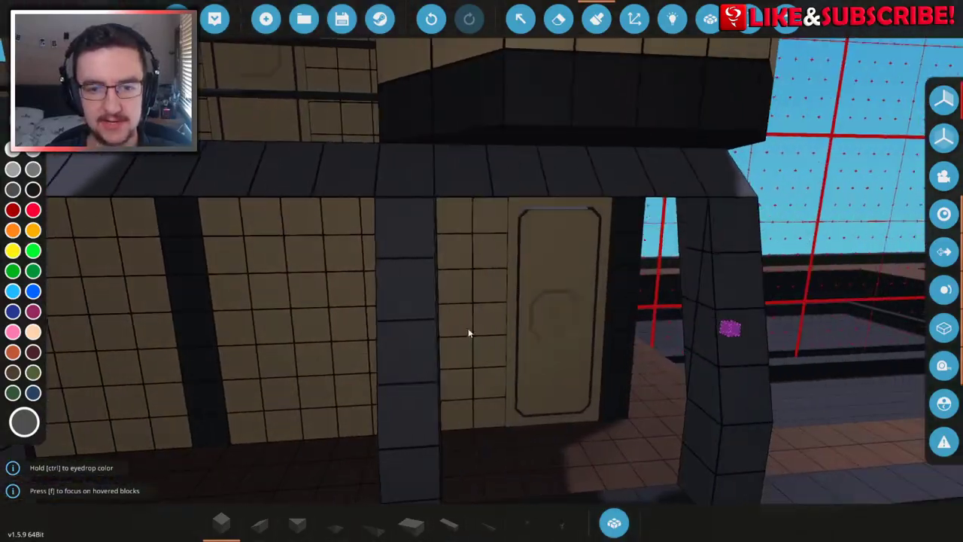
{"action": "key", "text": "s"}
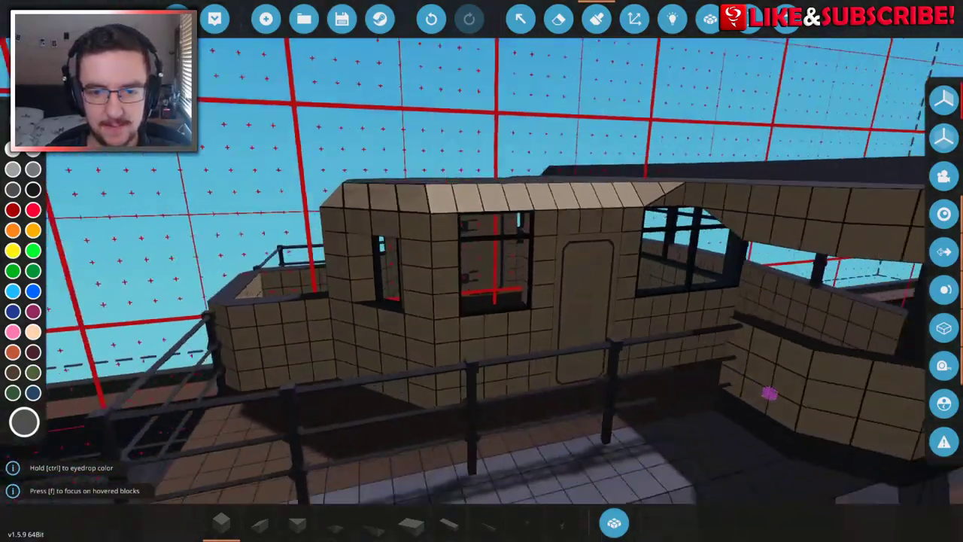
{"action": "key", "text": "w"}
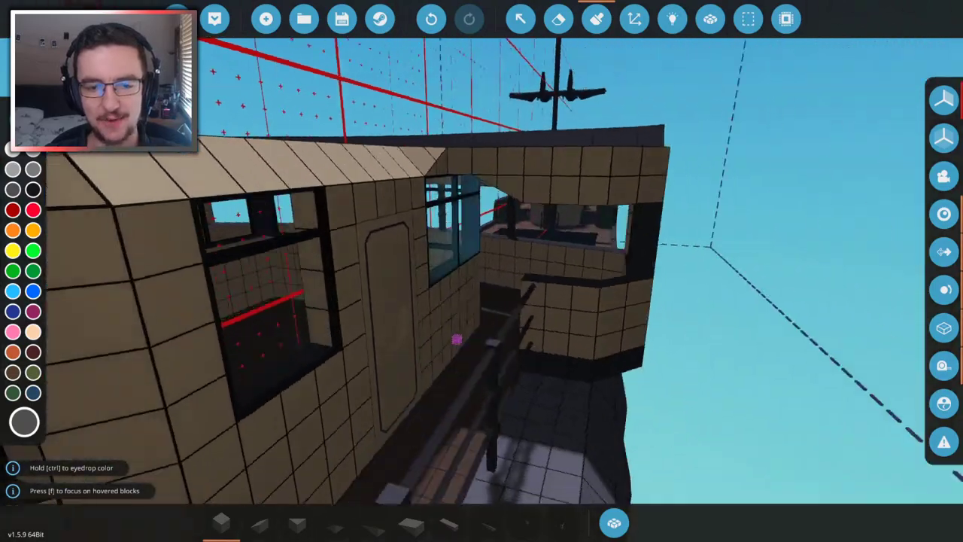
{"action": "key", "text": "s"}
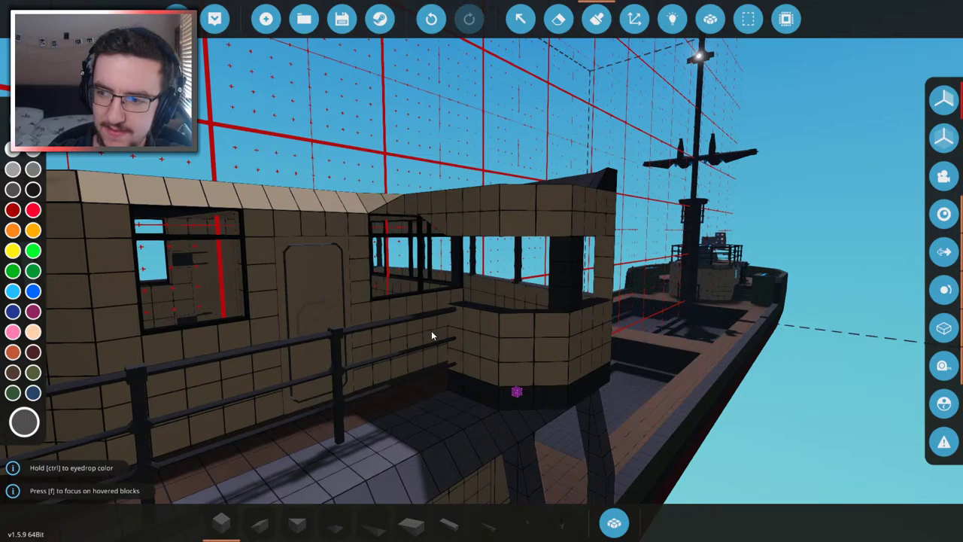
{"action": "key", "text": "w"}
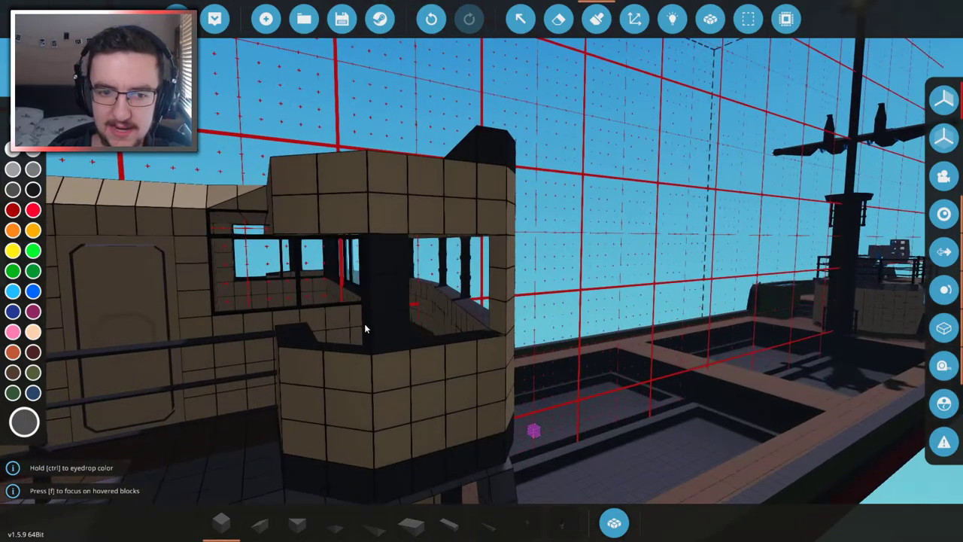
{"action": "key", "text": "w"}
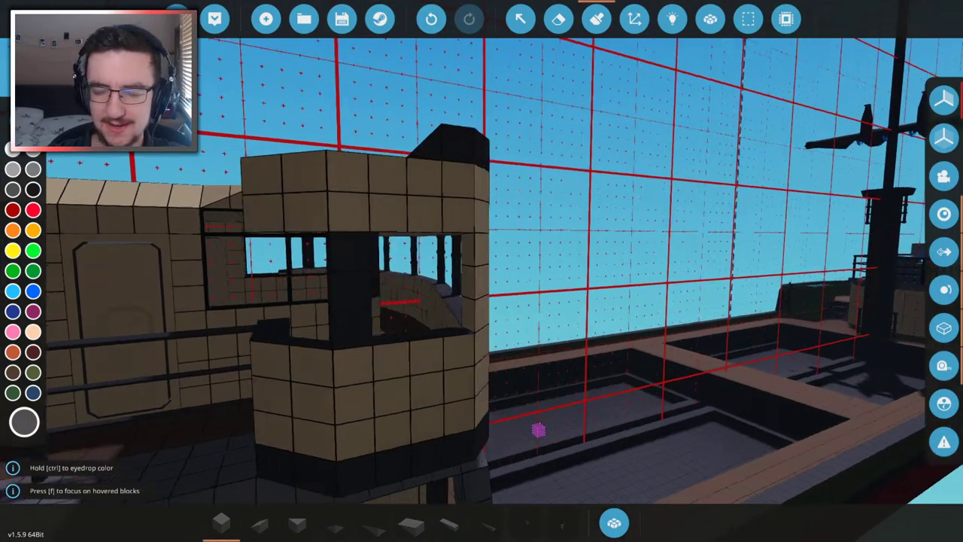
{"action": "key", "text": "w"}
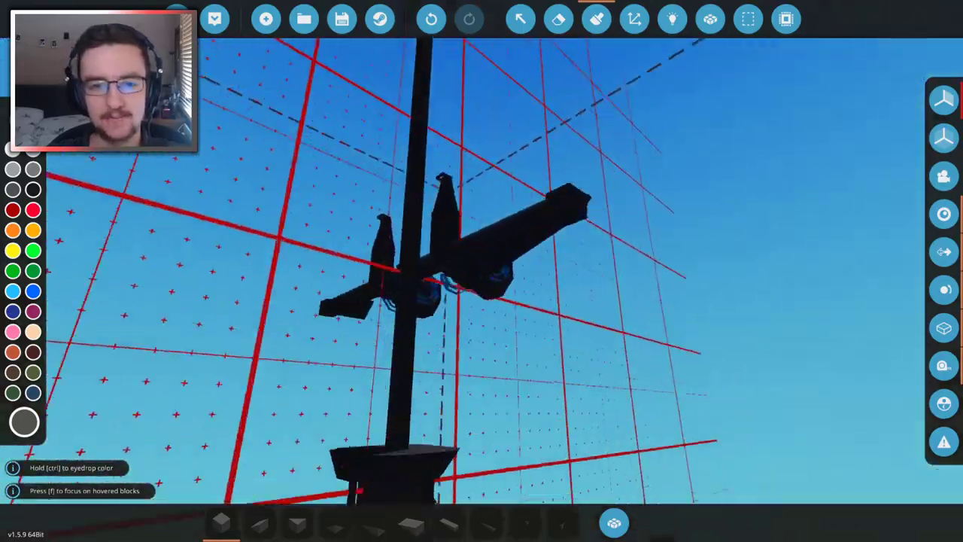
{"action": "key", "text": "w"}
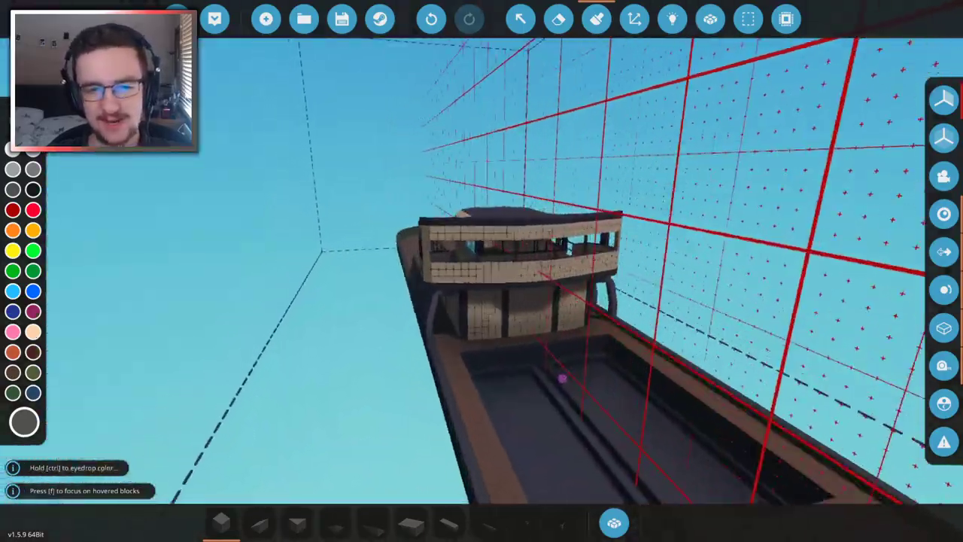
{"action": "key", "text": "w"}
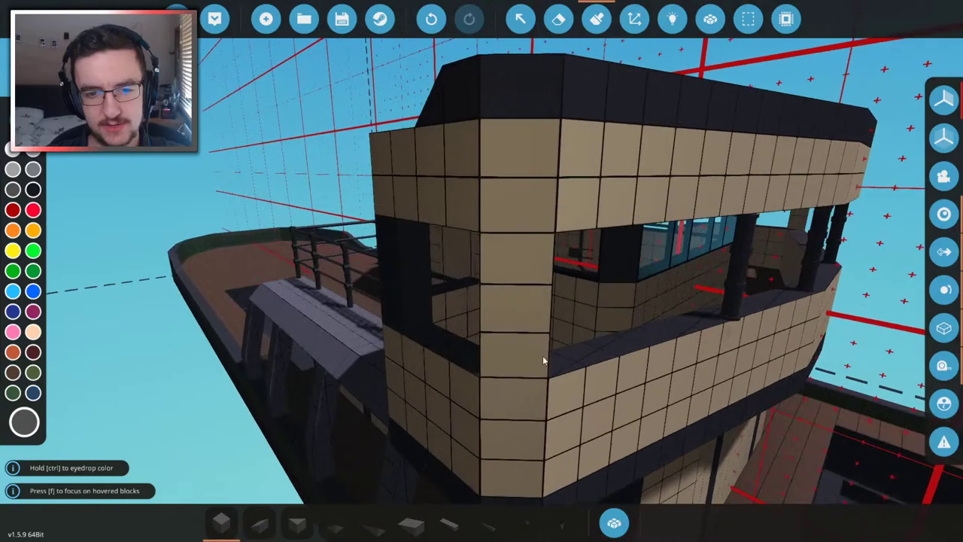
{"action": "key", "text": "s"}
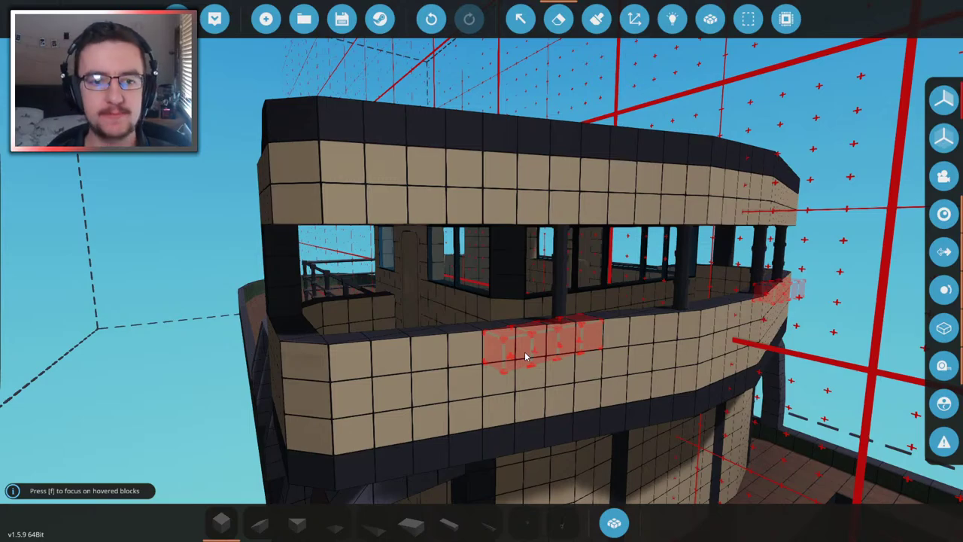
- Erase the blocks on both sides where the low rear walls meet the cabin's angled rear walls
{"action": "key", "text": "w"}
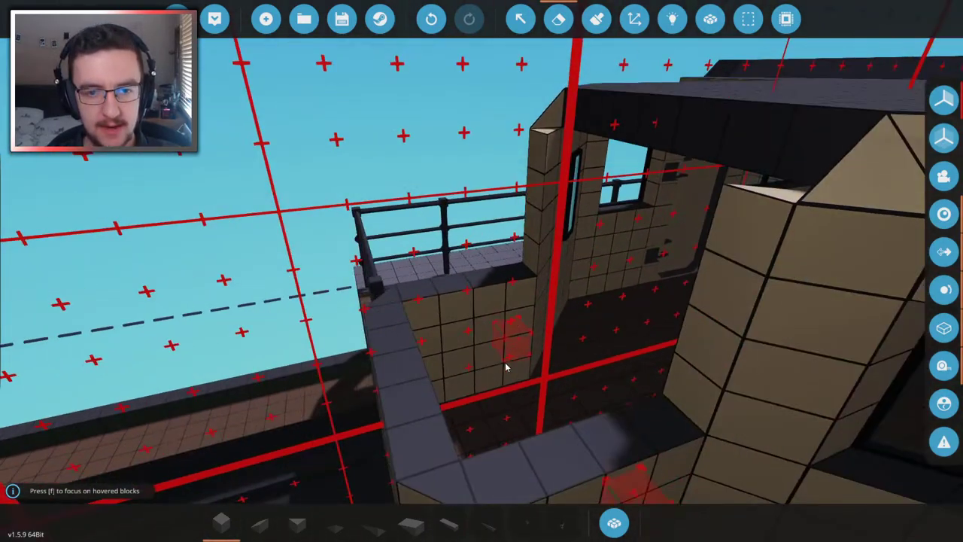
{"action": "key", "text": "f"}
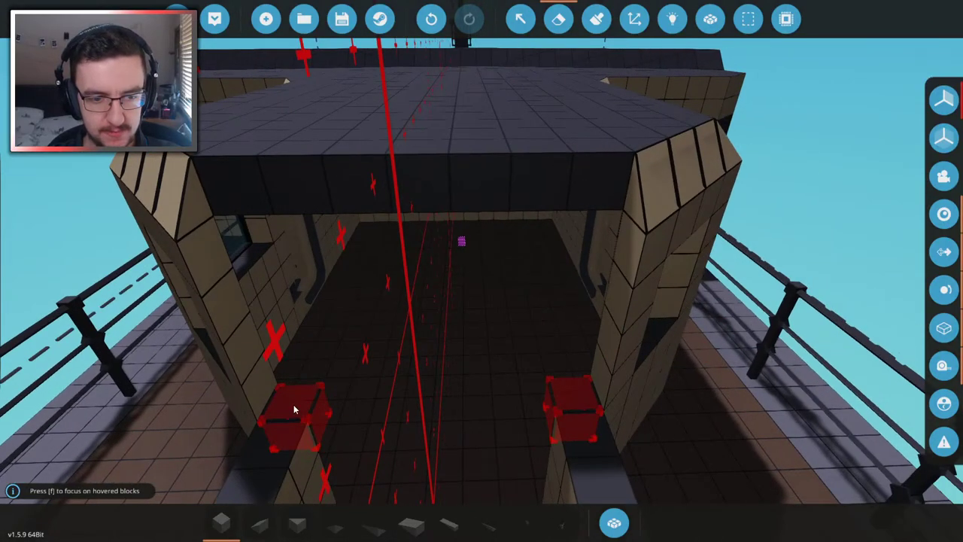
{"action": "left_click", "coordinate": [293, 404]}
{"action": "key", "text": "f"}
{"action": "key", "text": "f"}
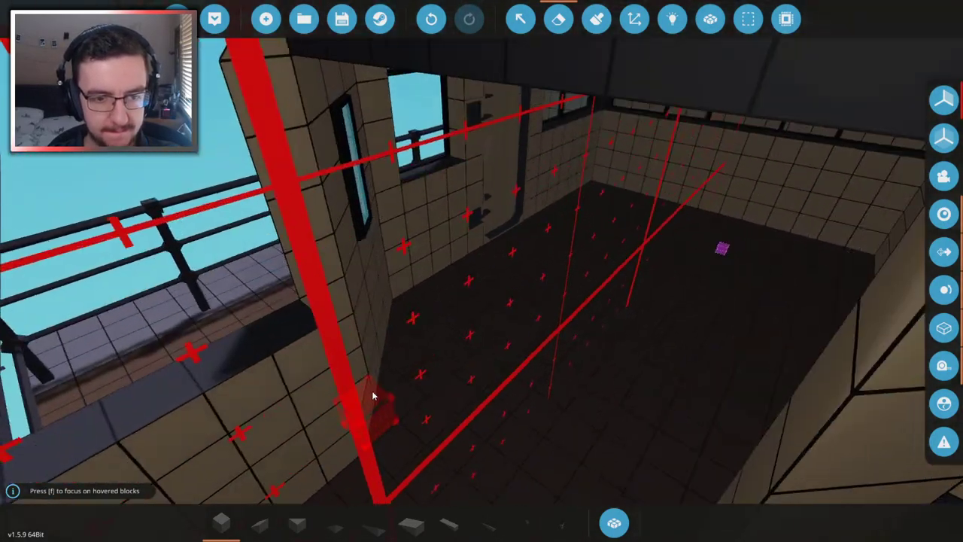
{"action": "left_click", "coordinate": [367, 388]}
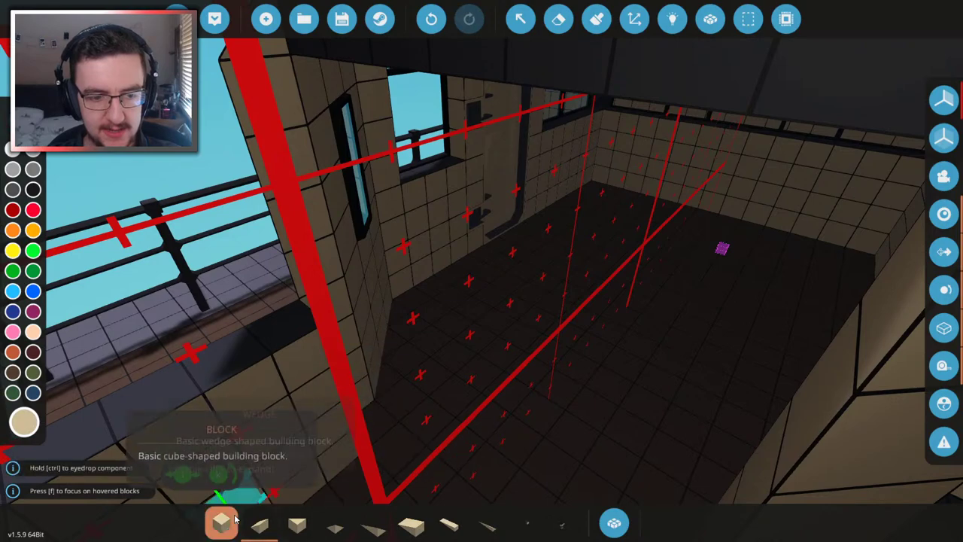
- Close the cabin's open rear with a beige cube-block wall 8 by 8 blocks and line its roof edge with sloping wedges
{"action": "key", "text": "f"}
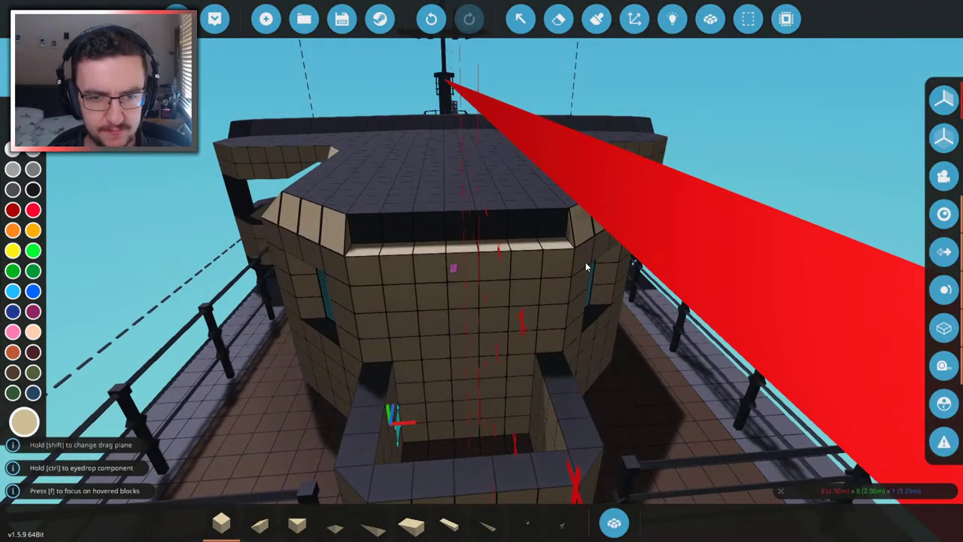
{"action": "left_click", "coordinate": [586, 262]}
{"action": "key", "text": "f"}
{"action": "left_click_drag", "start_coordinate": [250, 533], "coordinate": [410, 399]}
- Clear the old selection, fit the selection box around the mast's octagonal base section without its ladder, and copy it
{"action": "left_click", "coordinate": [748, 18]}
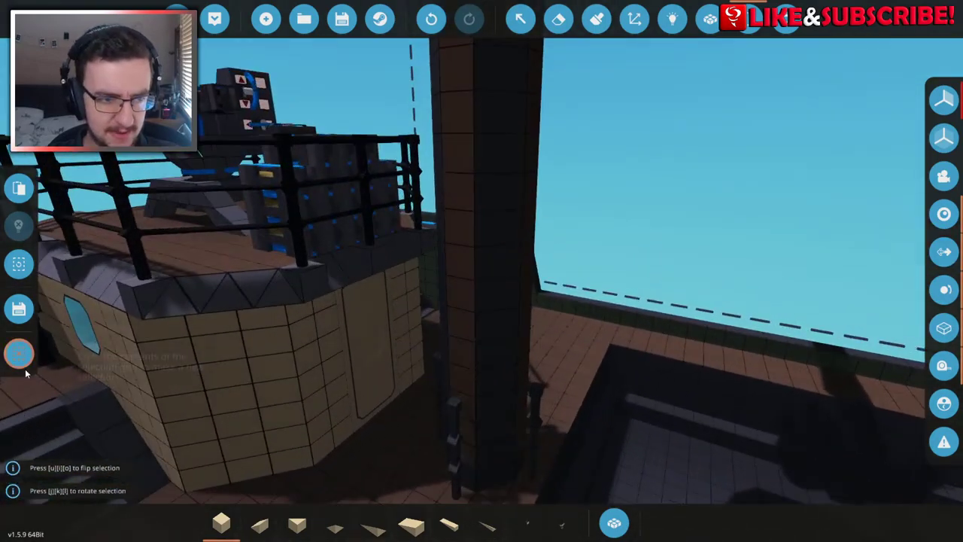
{"action": "left_click", "coordinate": [19, 353]}
{"action": "left_click", "coordinate": [498, 465]}
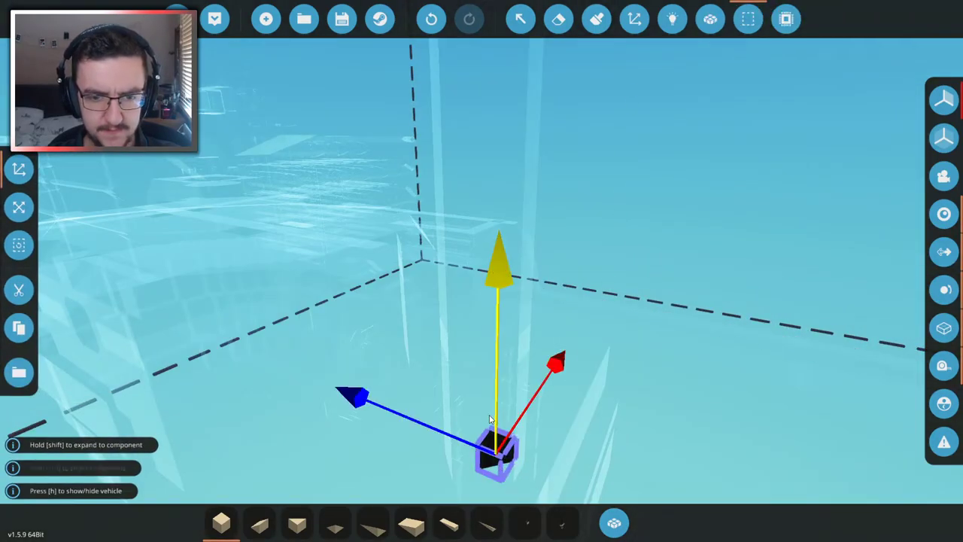
{"action": "left_click_drag", "start_coordinate": [488, 414], "coordinate": [452, 391]}
{"action": "key", "text": "w"}
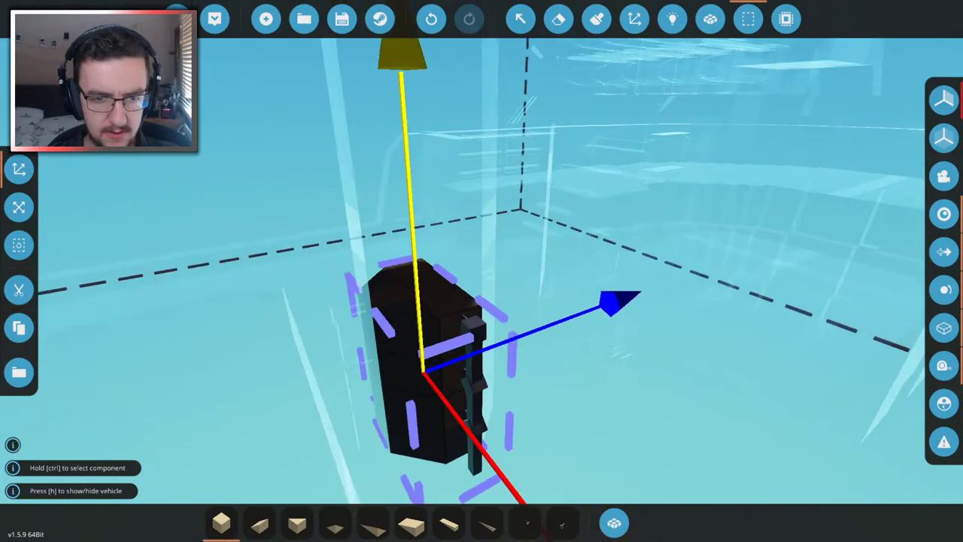
{"action": "key", "text": "s"}
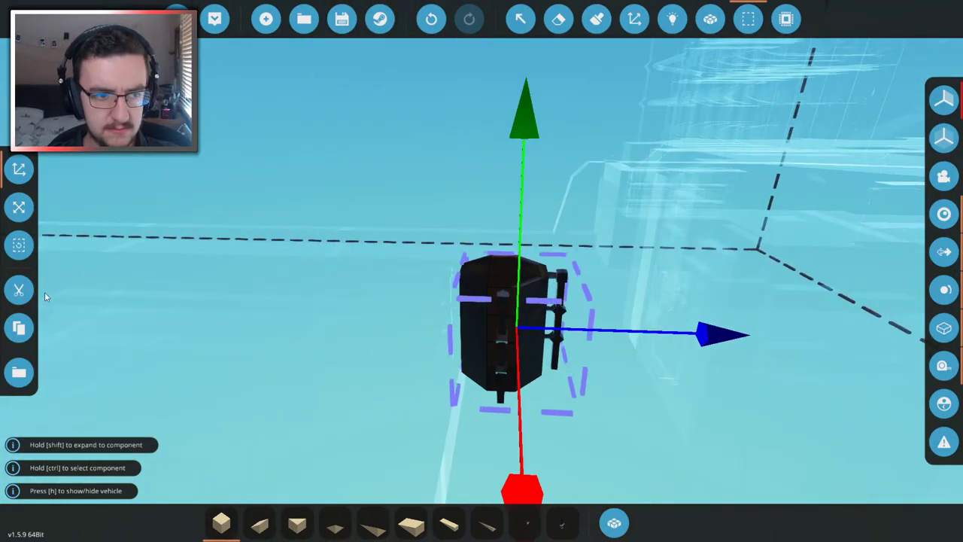
{"action": "key", "text": "w"}
{"action": "left_click", "coordinate": [19, 206]}
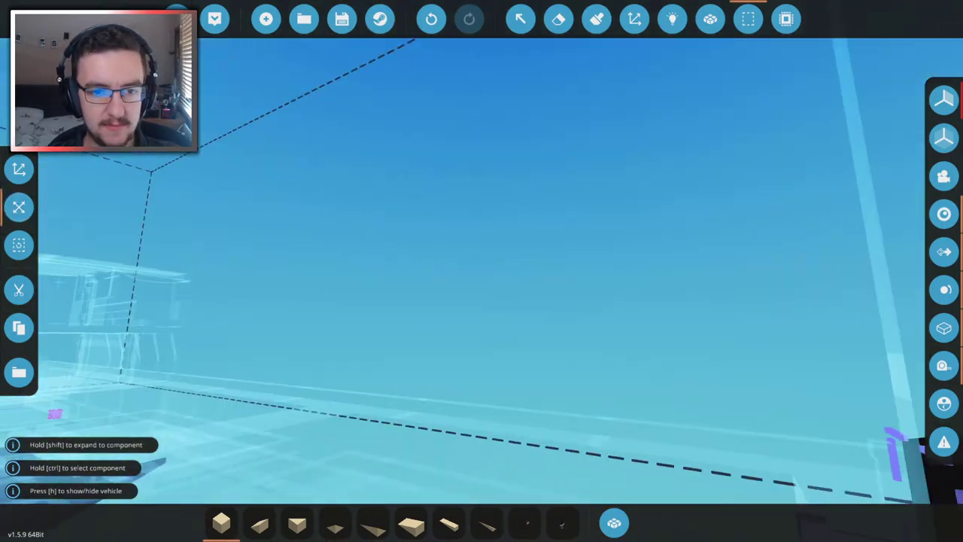
{"action": "key", "text": "w"}
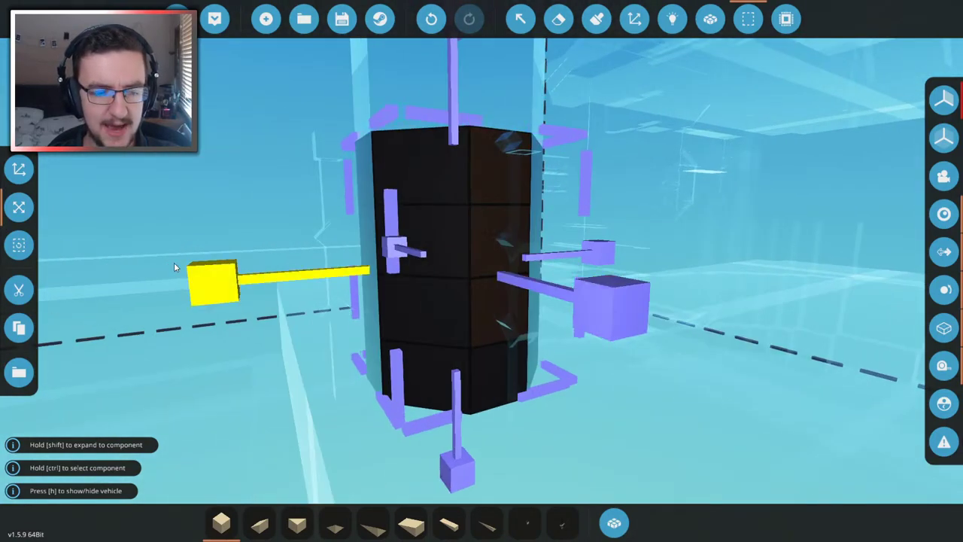
{"action": "left_click", "coordinate": [19, 327]}
- Move the copied mast section onto the low-walled platform behind the cabin and paste it there
{"action": "key", "text": "w"}
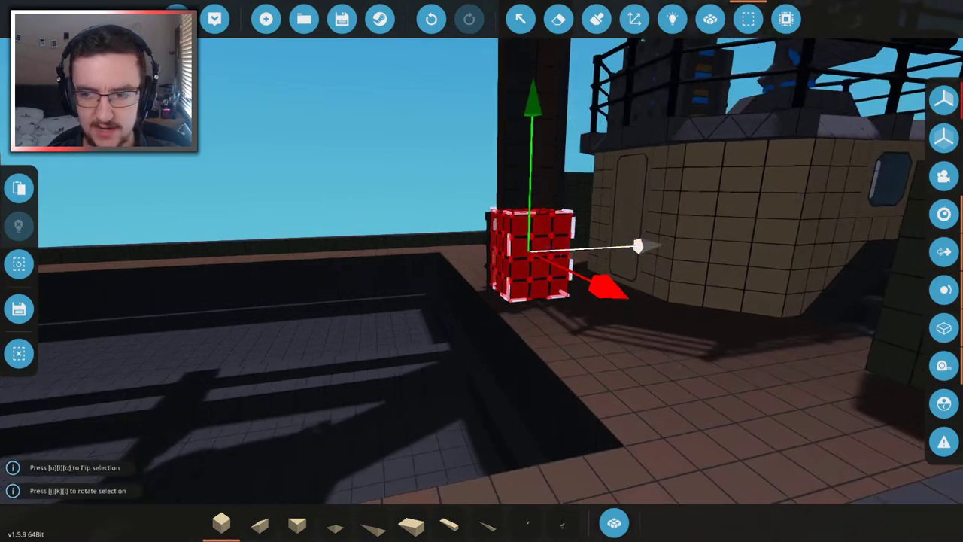
{"action": "key", "text": "s"}
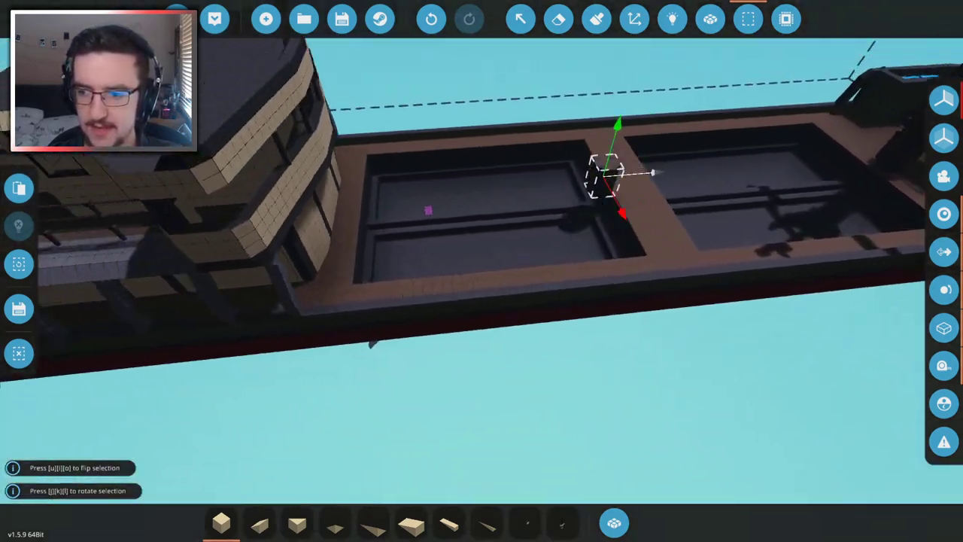
{"action": "key", "text": "w"}
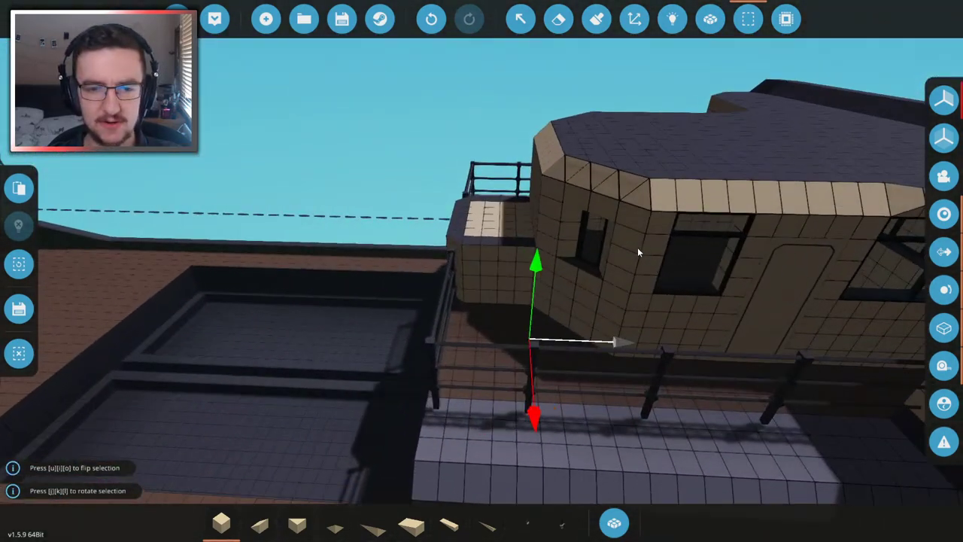
{"action": "left_click_drag", "start_coordinate": [506, 272], "coordinate": [514, 85]}
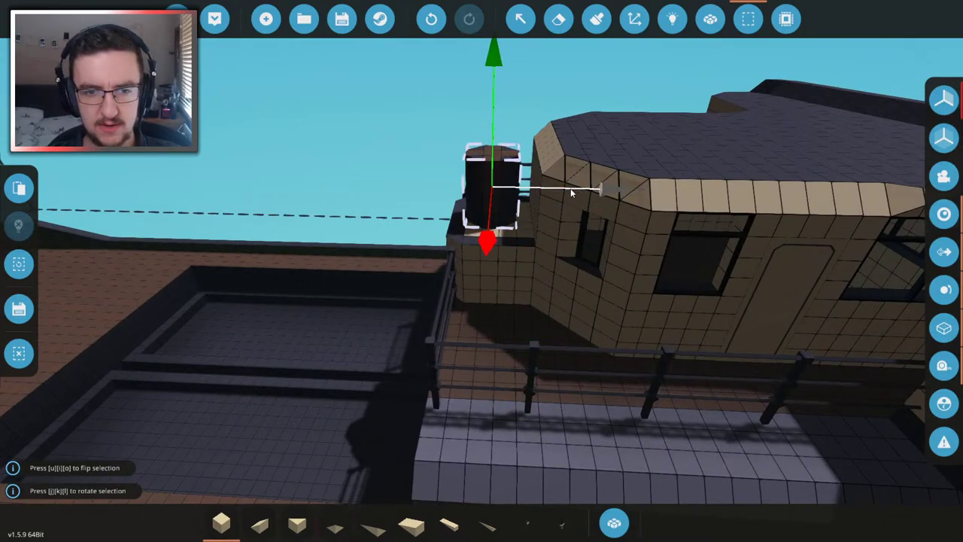
{"action": "key", "text": "e"}
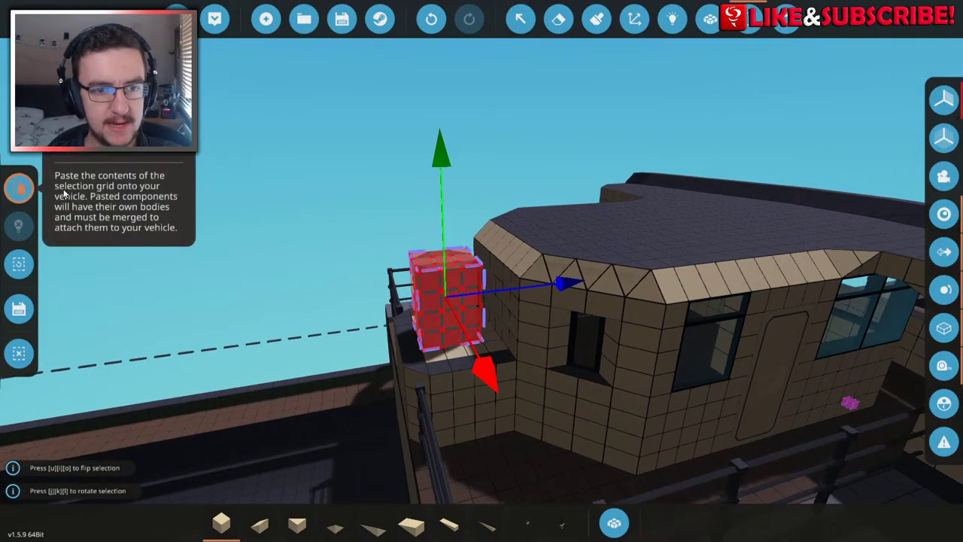
{"action": "left_click", "coordinate": [709, 19]}
{"action": "key", "text": "Escape"}
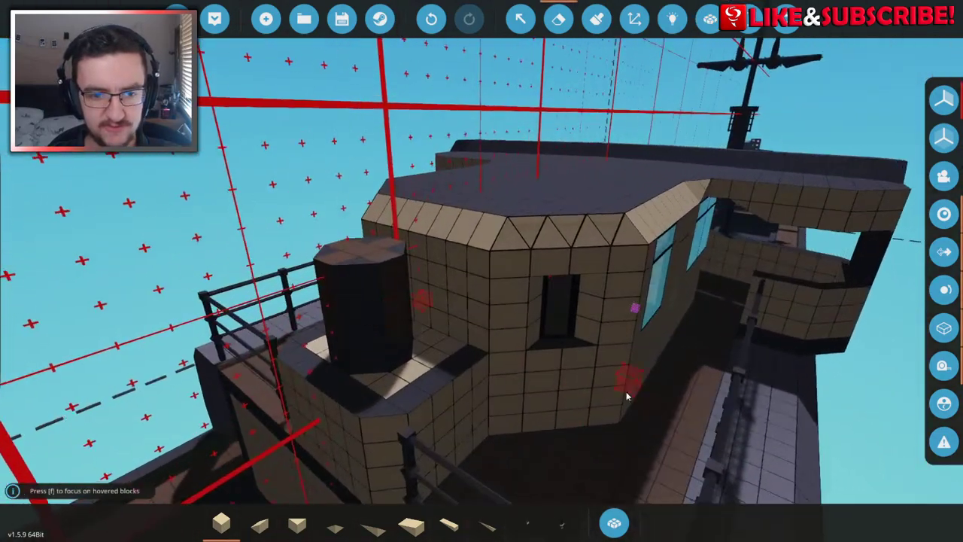
- Fill the gap between the octagonal section and the cabin's rear wall with light grey long wedges and cube blocks
{"action": "left_click", "coordinate": [414, 445]}
{"action": "key", "text": "w"}
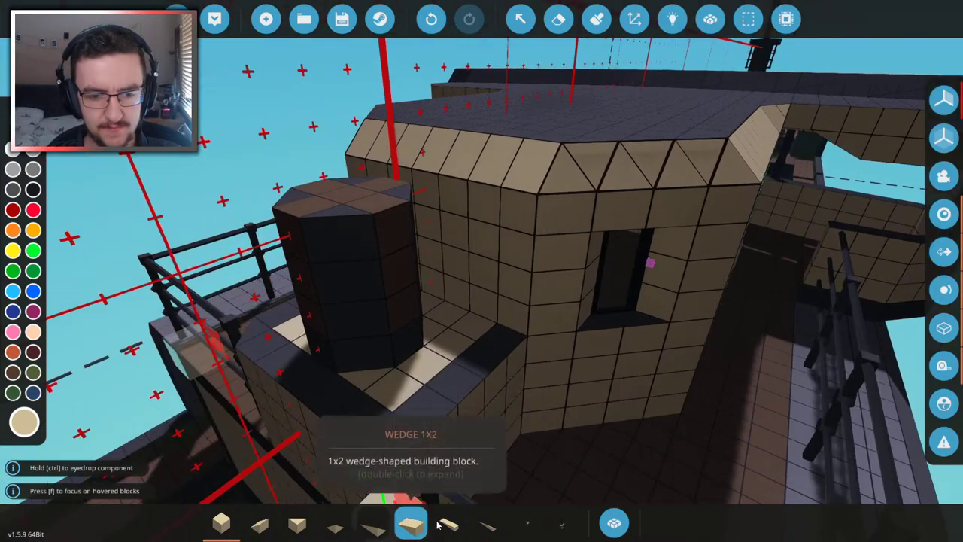
{"action": "left_click", "coordinate": [444, 525]}
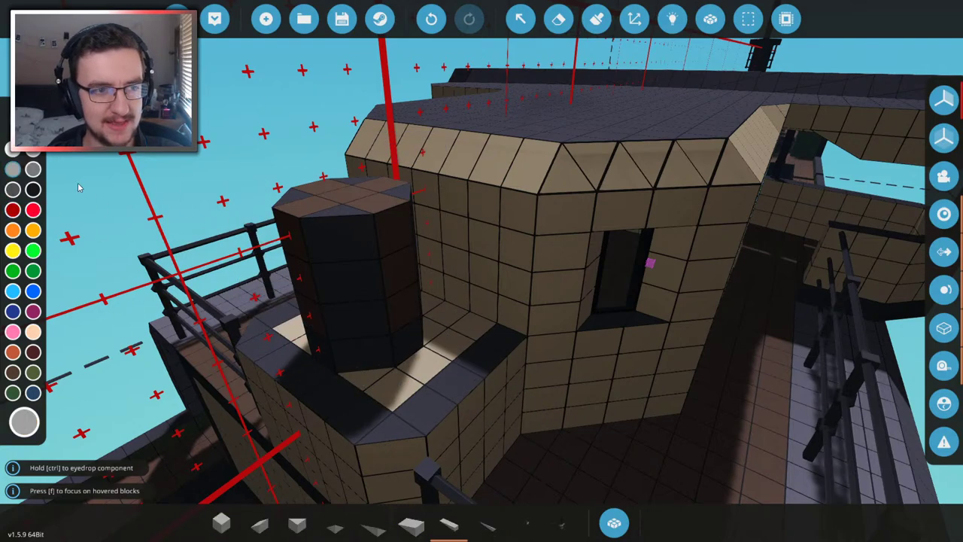
{"action": "key", "text": "f"}
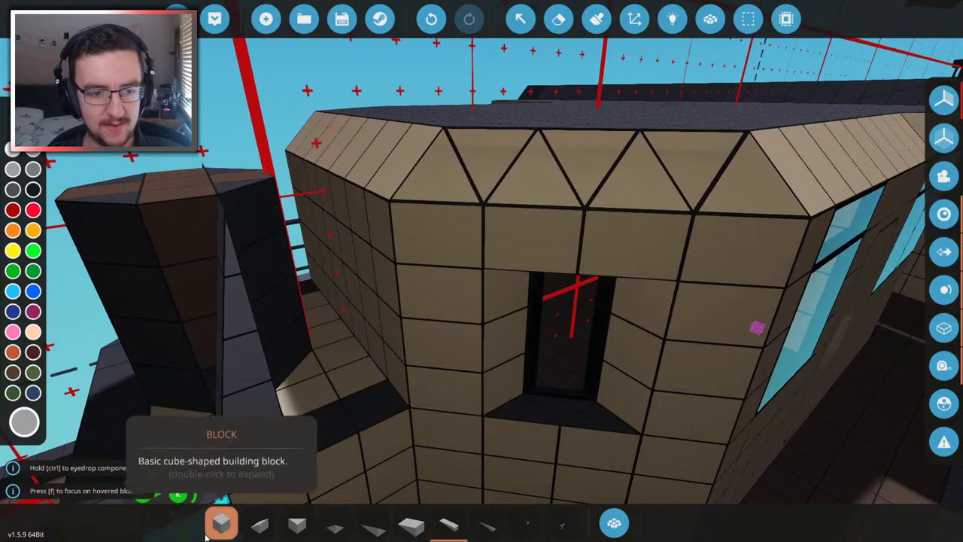
{"action": "left_click", "coordinate": [211, 527]}
{"action": "key", "text": "f"}
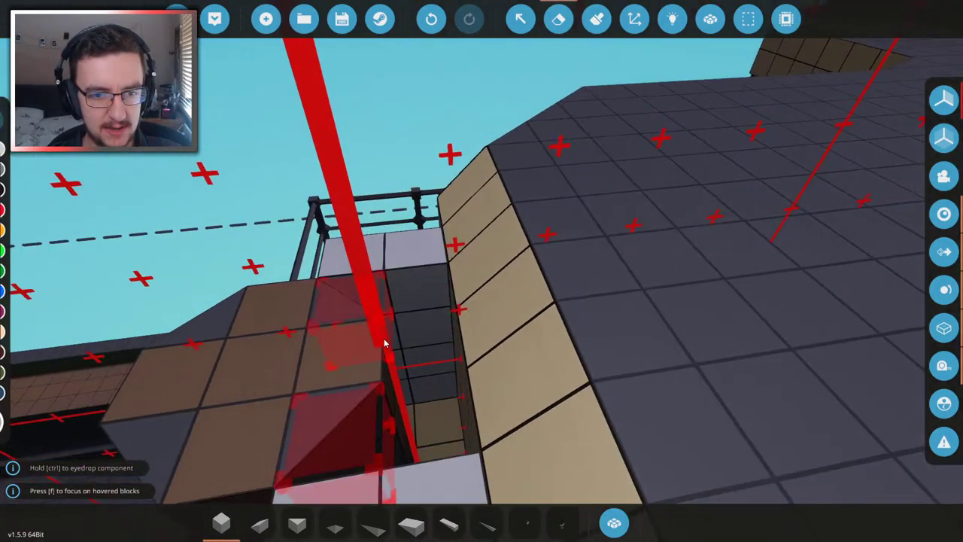
{"action": "key", "text": "f"}
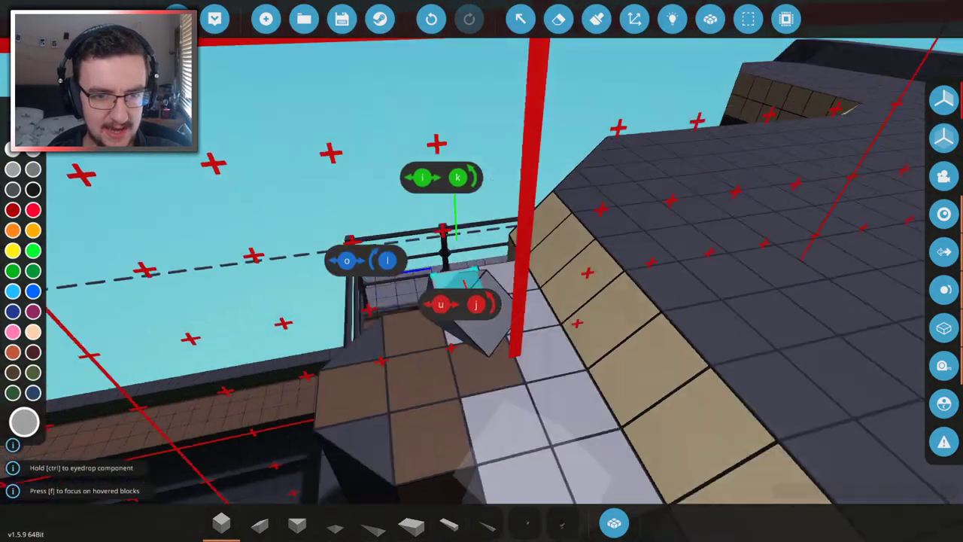
{"action": "scroll", "coordinate": [482, 271], "scroll_direction": "down", "scroll_amount": 10}
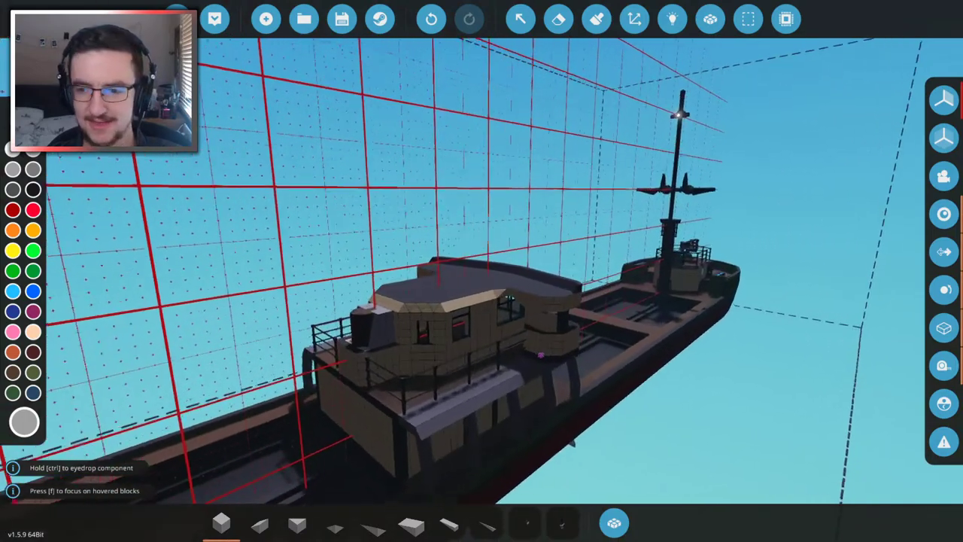
- Paint the beige platform floor around the octagonal section dark grey
{"action": "key", "text": "w"}
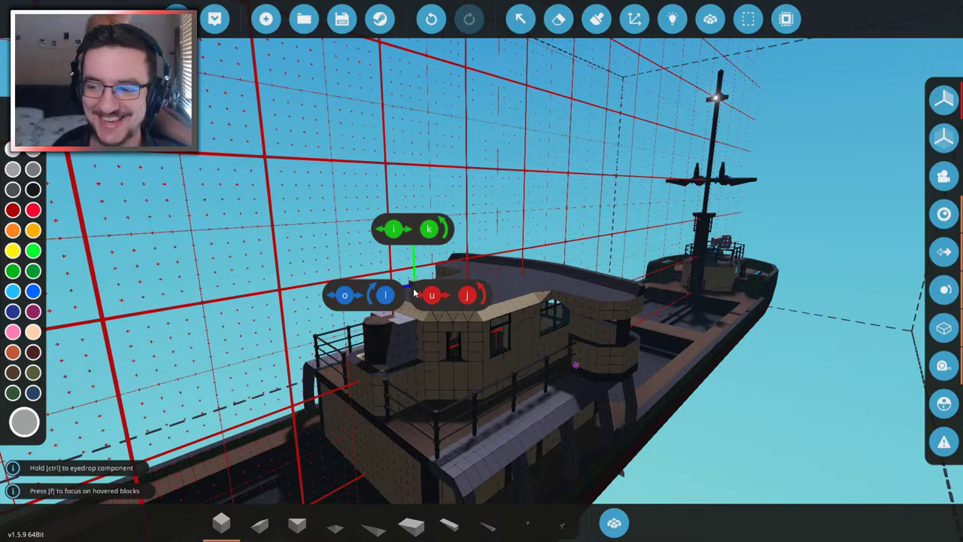
{"action": "key", "text": "f"}
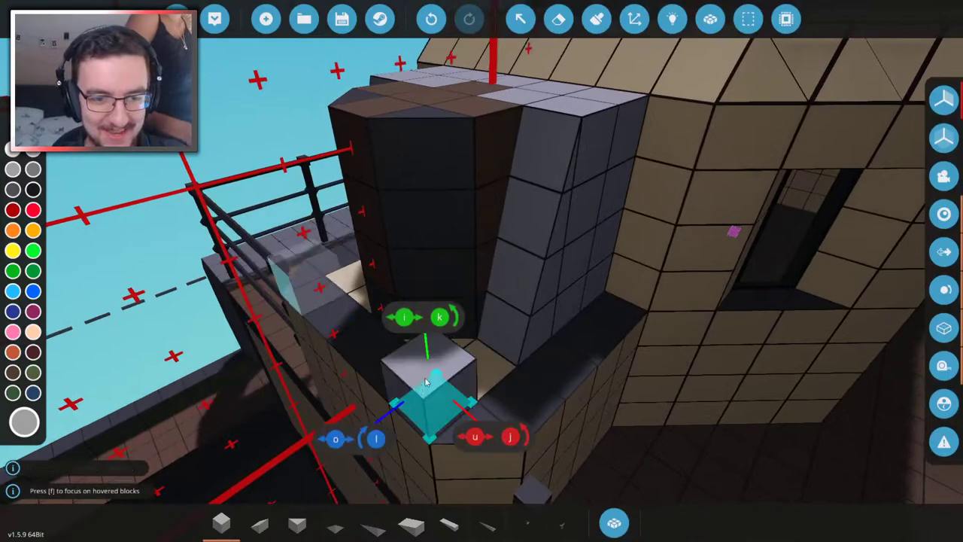
{"action": "left_click", "coordinate": [596, 18]}
{"action": "left_click_drag", "start_coordinate": [466, 365], "coordinate": [428, 339]}
{"action": "scroll", "coordinate": [482, 347], "scroll_direction": "up", "scroll_amount": 3}
{"action": "scroll", "coordinate": [481, 346], "scroll_direction": "down", "scroll_amount": 6}
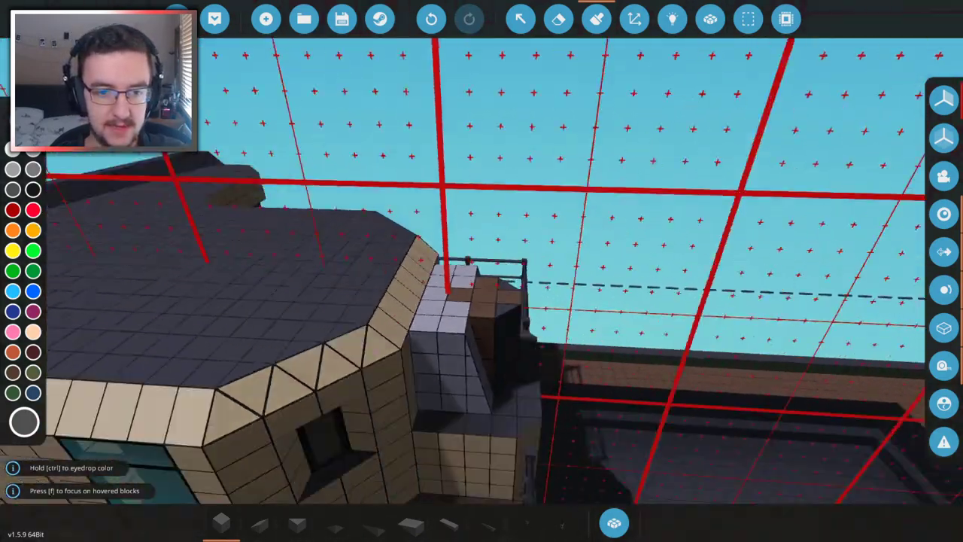
- Select the octagonal section, trim the top of the selection box, copy it, and paste the copy higher to make the stack taller
{"action": "scroll", "coordinate": [482, 346], "scroll_direction": "down", "scroll_amount": 5}
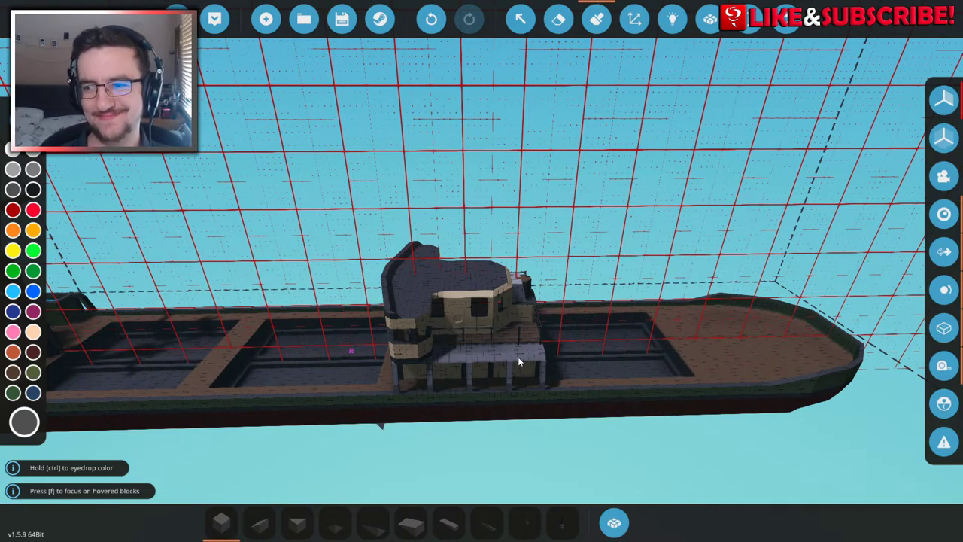
{"action": "scroll", "coordinate": [518, 361], "scroll_direction": "up", "scroll_amount": 5}
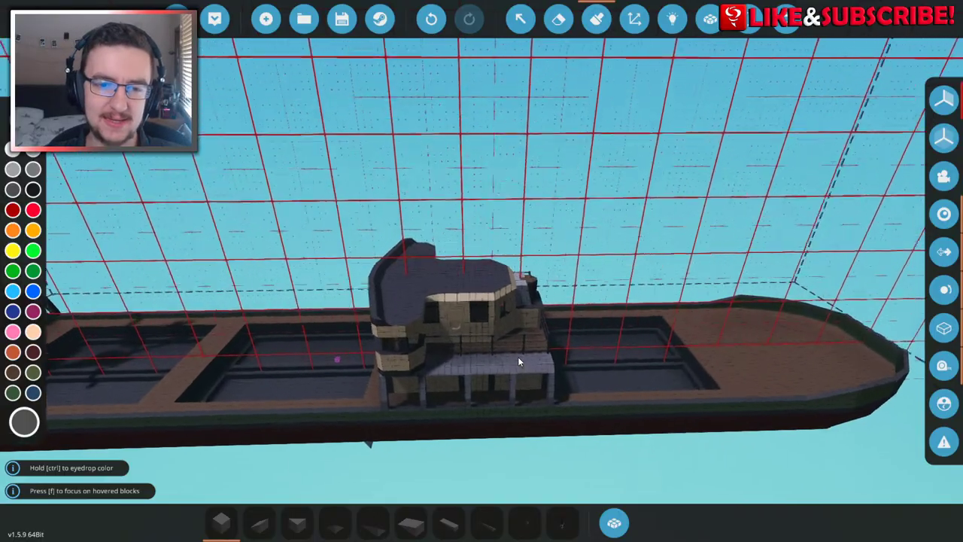
{"action": "key", "text": "w"}
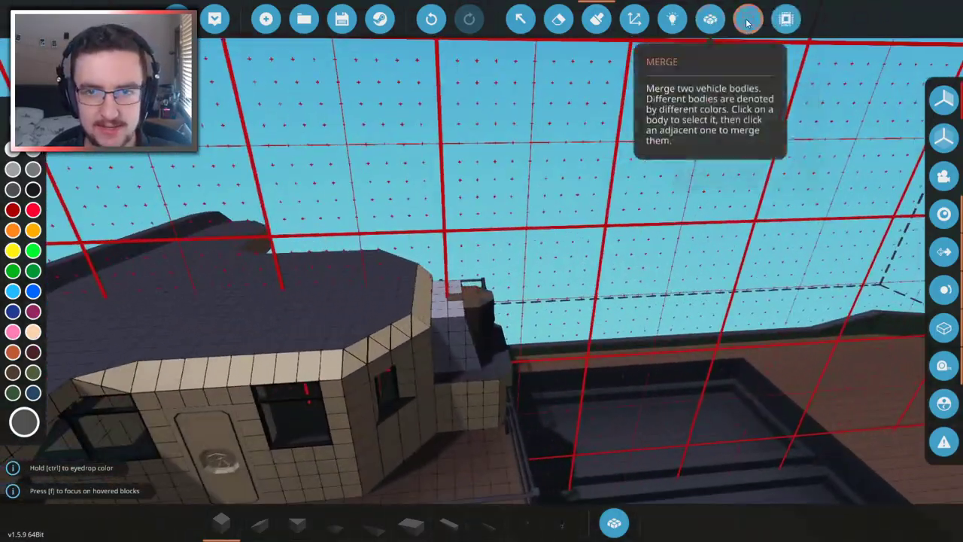
{"action": "left_click", "coordinate": [747, 21]}
{"action": "left_click", "coordinate": [467, 297]}
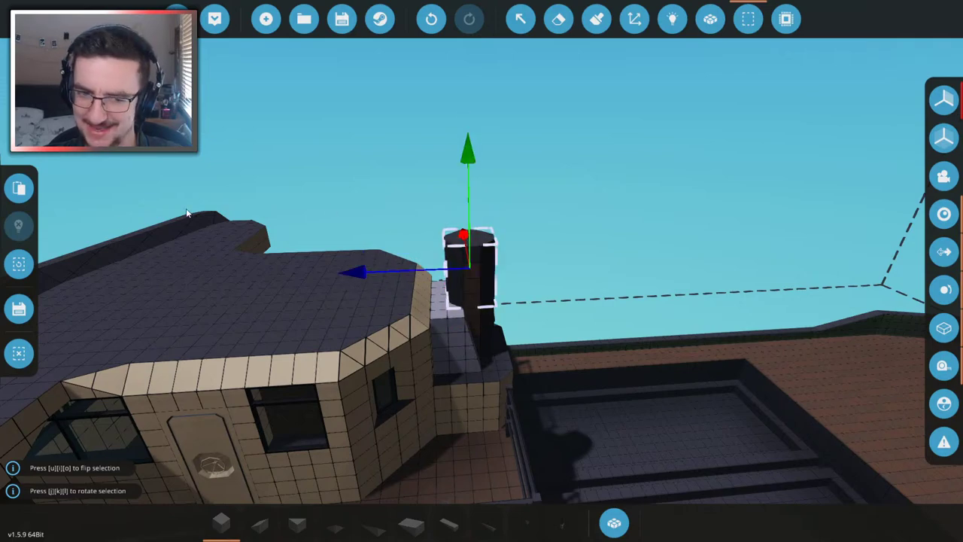
{"action": "left_click", "coordinate": [19, 264]}
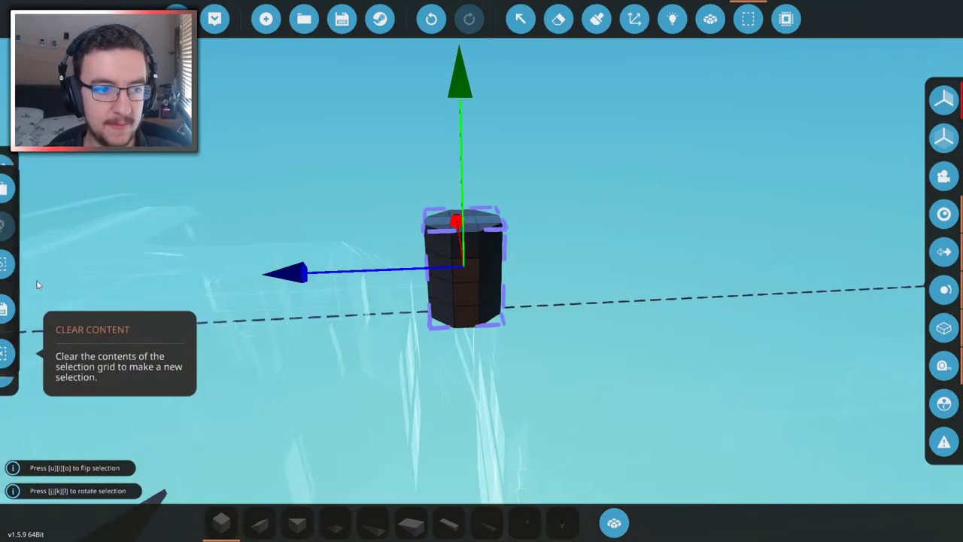
{"action": "left_click_drag", "start_coordinate": [462, 170], "coordinate": [456, 205]}
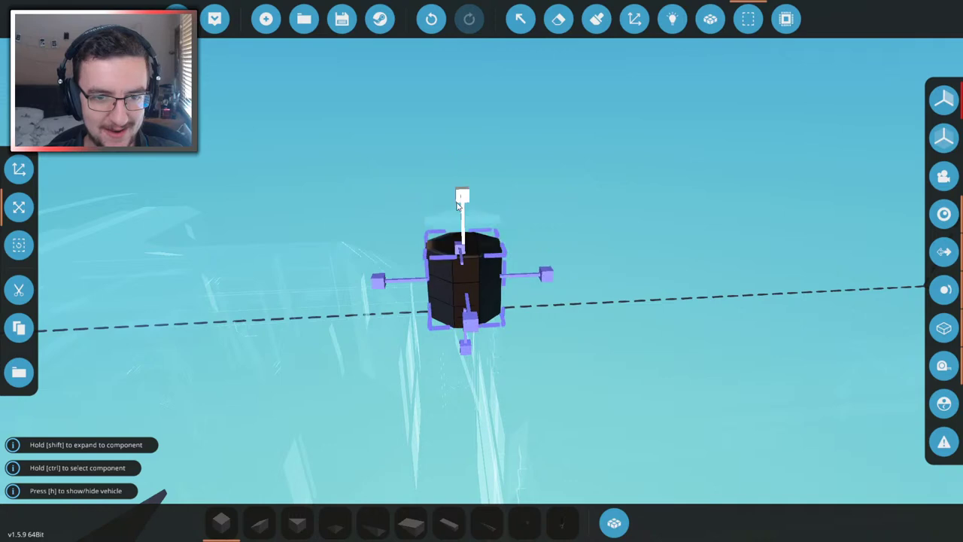
{"action": "left_click", "coordinate": [18, 327]}
{"action": "left_click_drag", "start_coordinate": [457, 150], "coordinate": [451, 94]}
{"action": "left_click", "coordinate": [19, 189]}
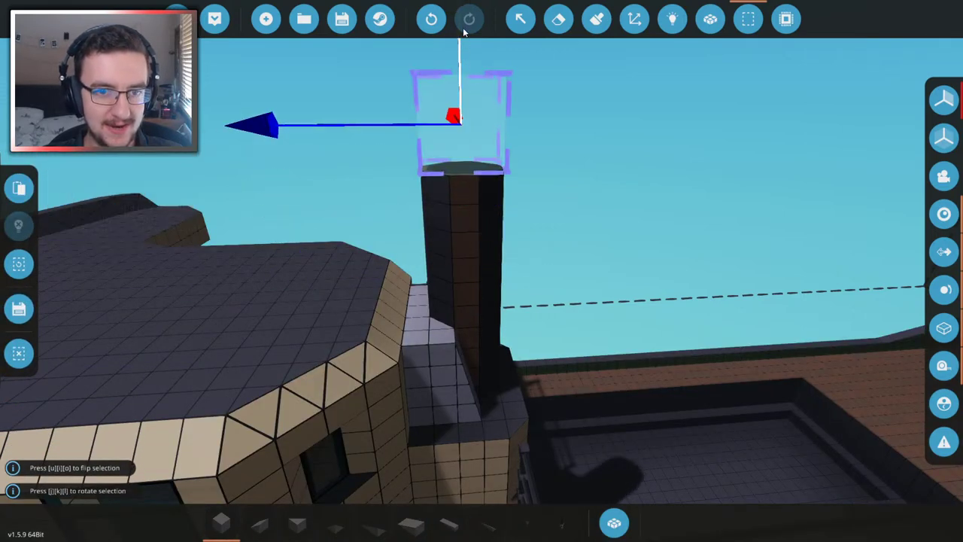
- Try to paste a further octagonal section on top of the stack
{"action": "left_click", "coordinate": [19, 188]}
{"action": "left_click", "coordinate": [558, 18]}
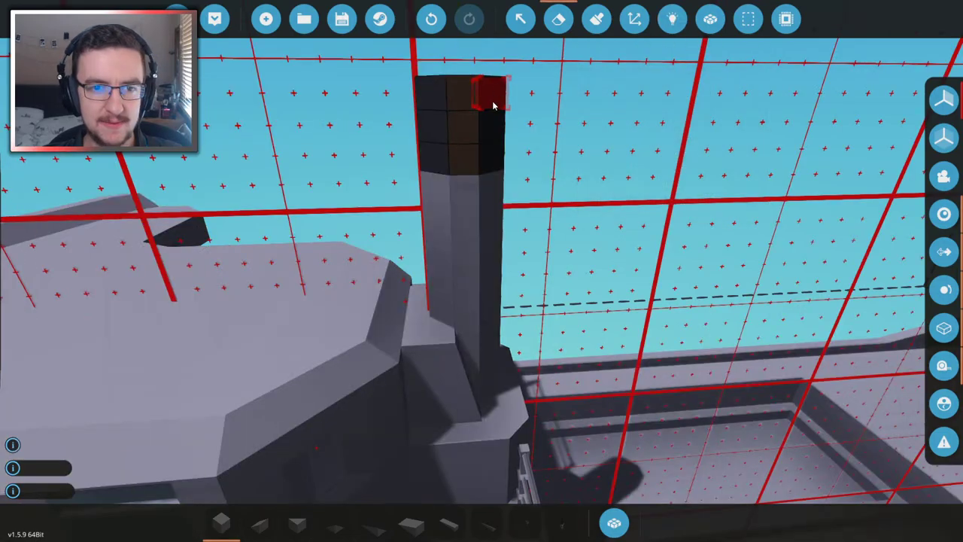
{"action": "key", "text": "ctrl+z"}
{"action": "left_click", "coordinate": [710, 18]}
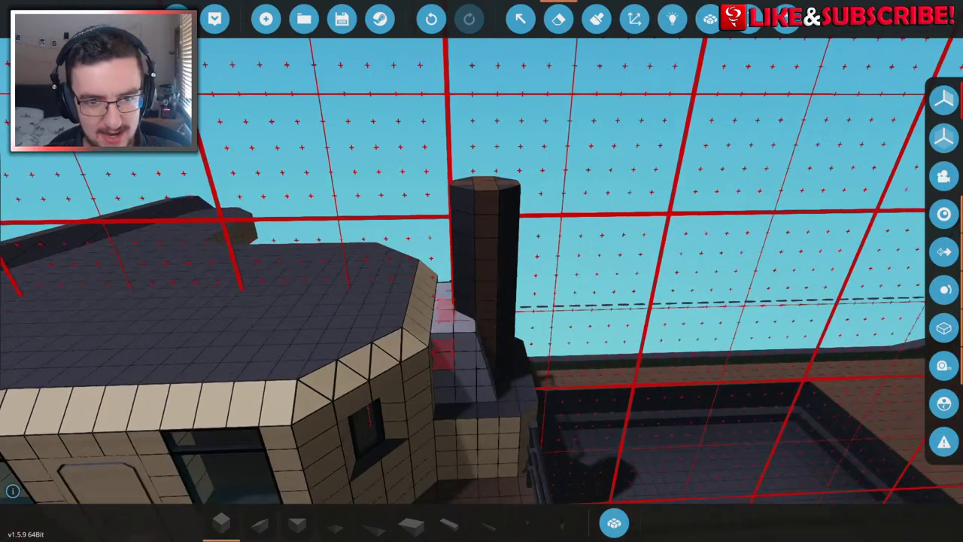
- Cap the stack's octagonal top with dark grey sloping wedges and pyramid corner pieces around a cube block in the middle
{"action": "left_click_drag", "start_coordinate": [481, 271], "coordinate": [460, 361]}
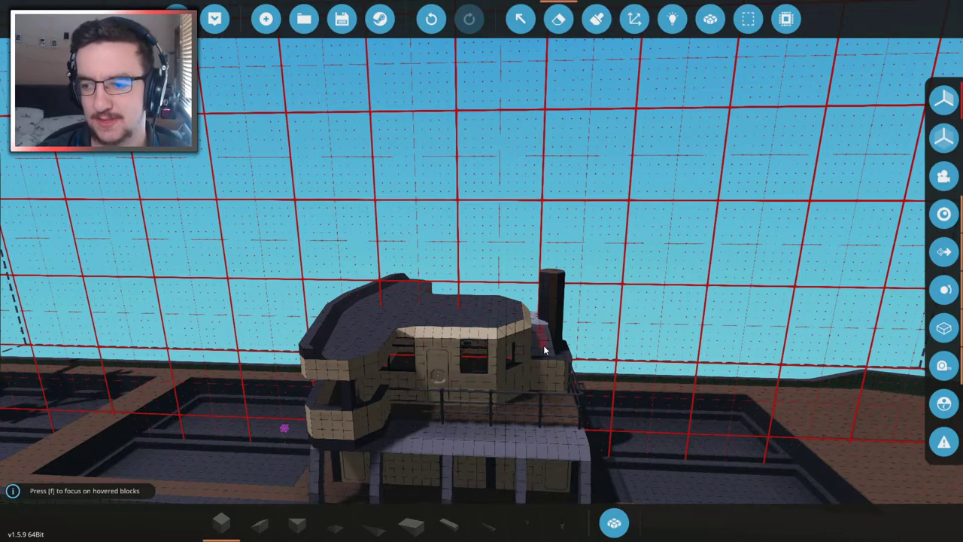
{"action": "key", "text": "f"}
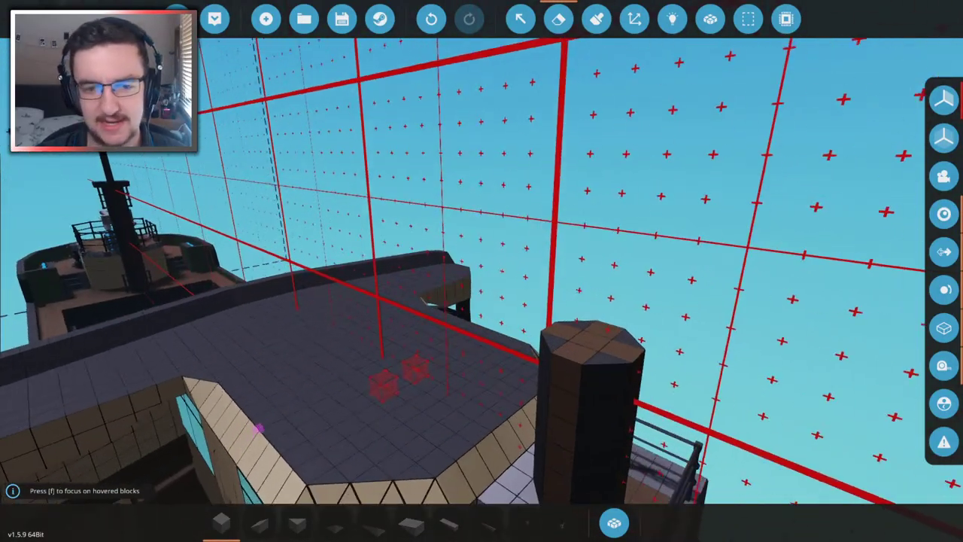
{"action": "left_click", "coordinate": [171, 165]}
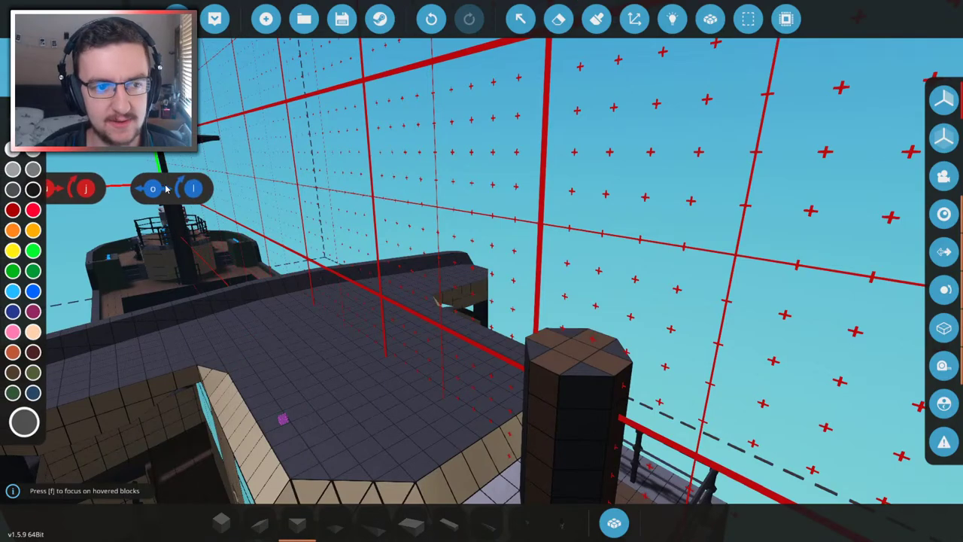
{"action": "key", "text": "f"}
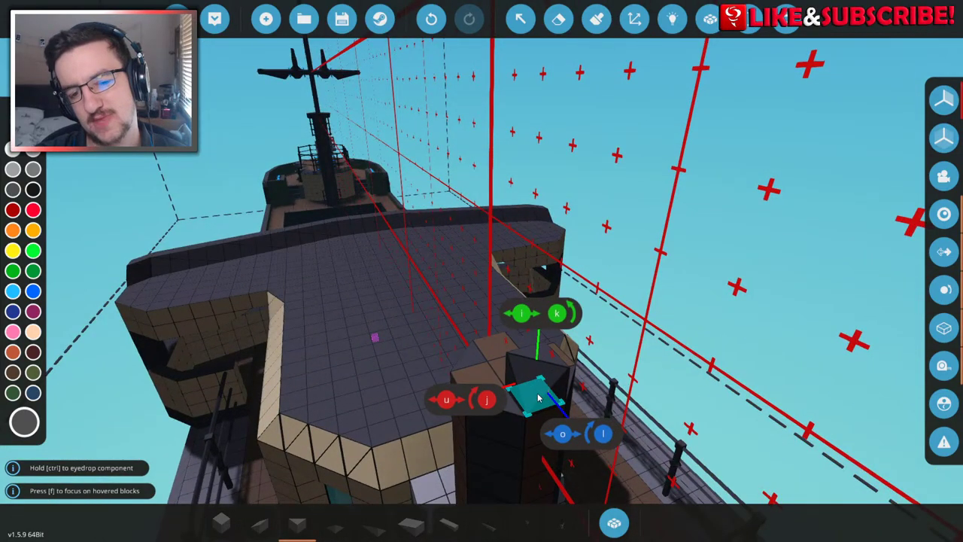
{"action": "left_click", "coordinate": [260, 523]}
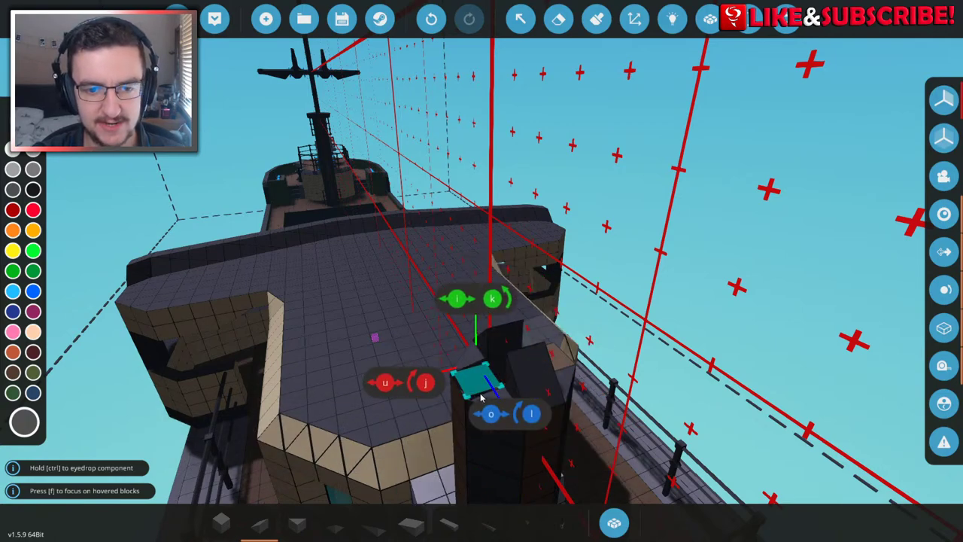
{"action": "key", "text": "w"}
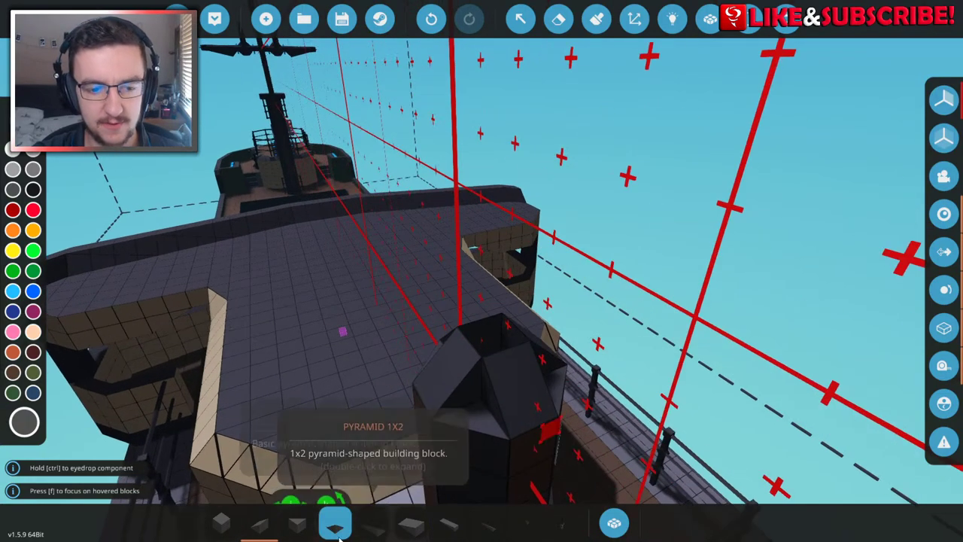
{"action": "left_click", "coordinate": [334, 523]}
{"action": "key", "text": "f"}
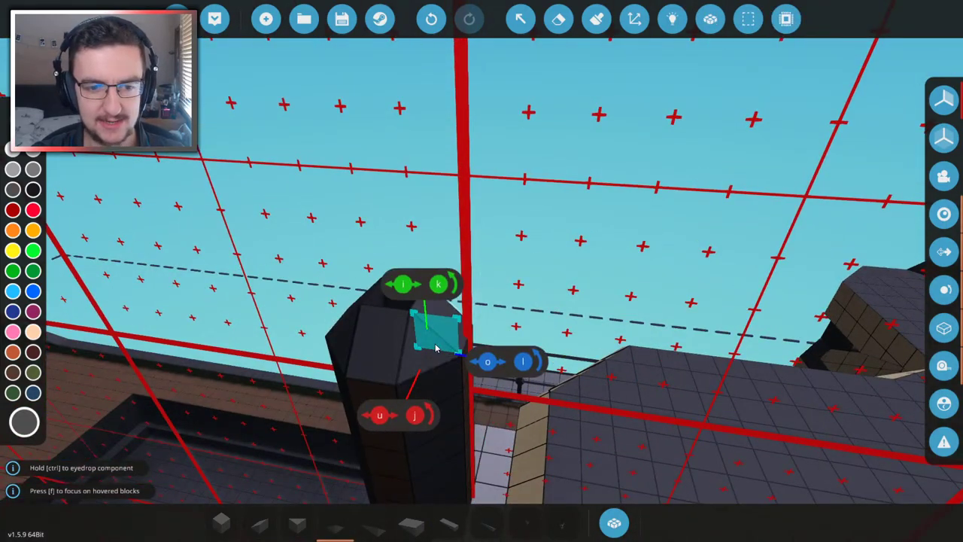
{"action": "left_click", "coordinate": [222, 521]}
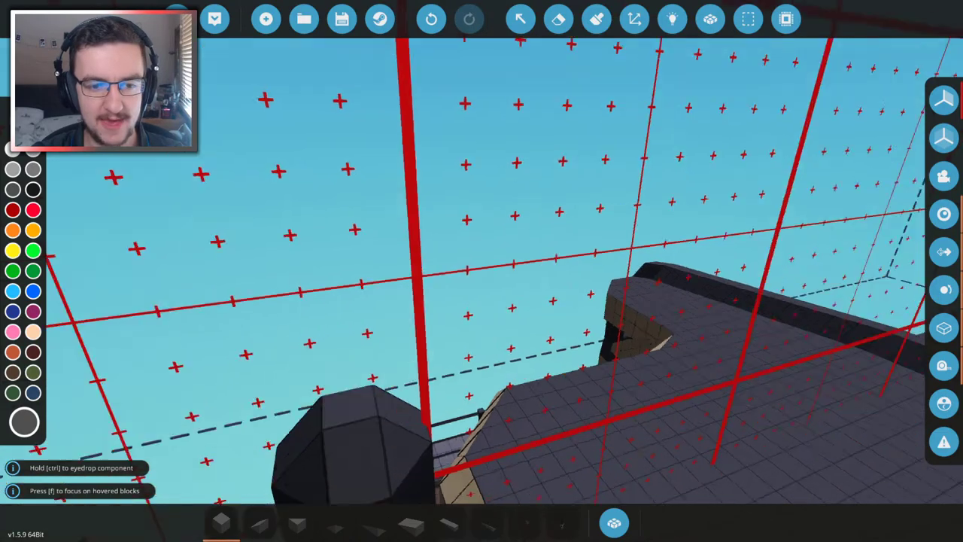
- Raise a dark pole one block wide from the centre of the capped stack, including a run 10 blocks tall
{"action": "key", "text": "f"}
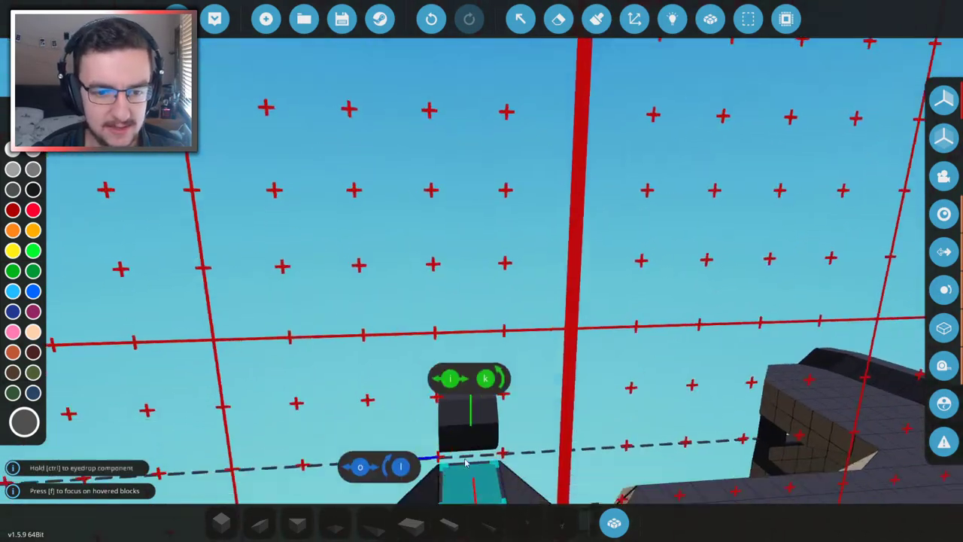
{"action": "left_click_drag", "start_coordinate": [465, 464], "coordinate": [470, 240]}
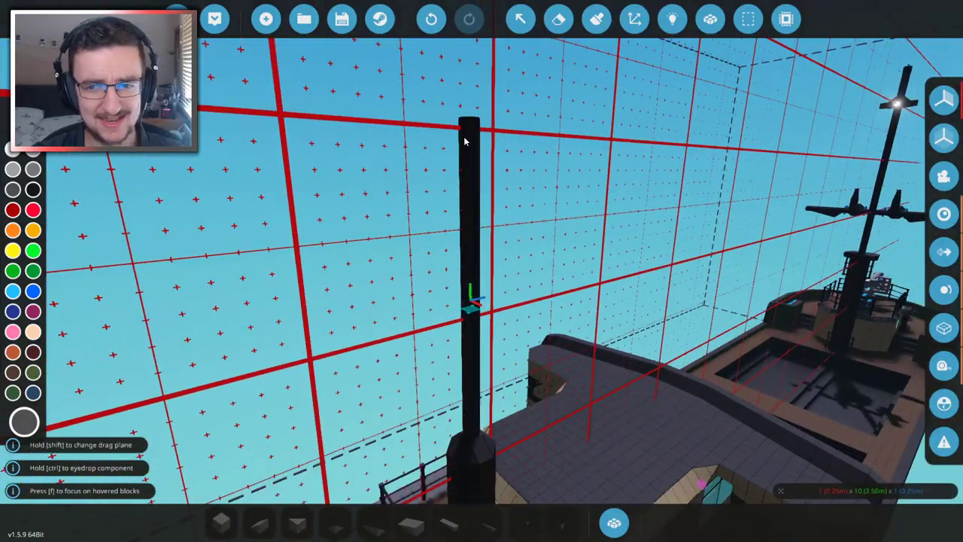
{"action": "key", "text": "w"}
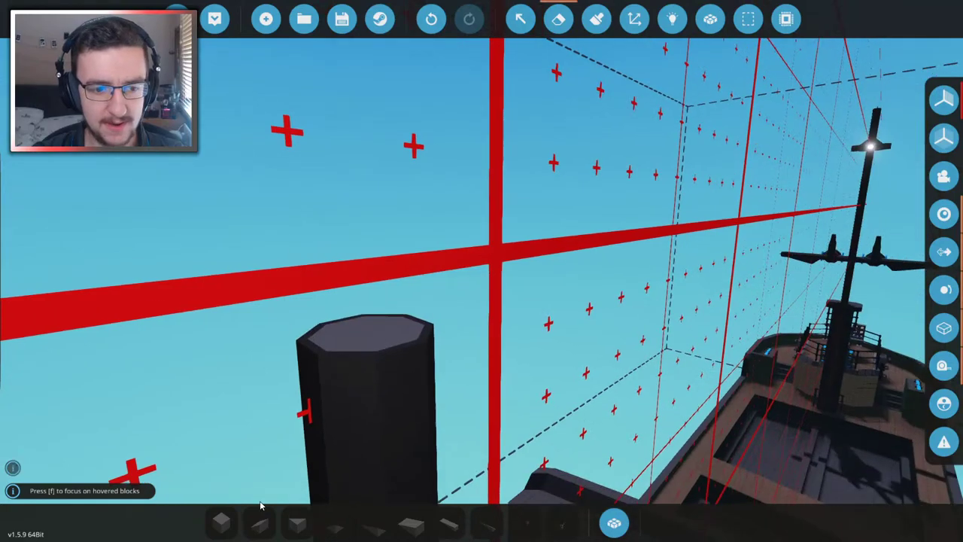
- Top the pole with a cube block and build a dark crossarm out to both sides, finishing its ends with blocks
{"action": "left_click", "coordinate": [221, 521]}
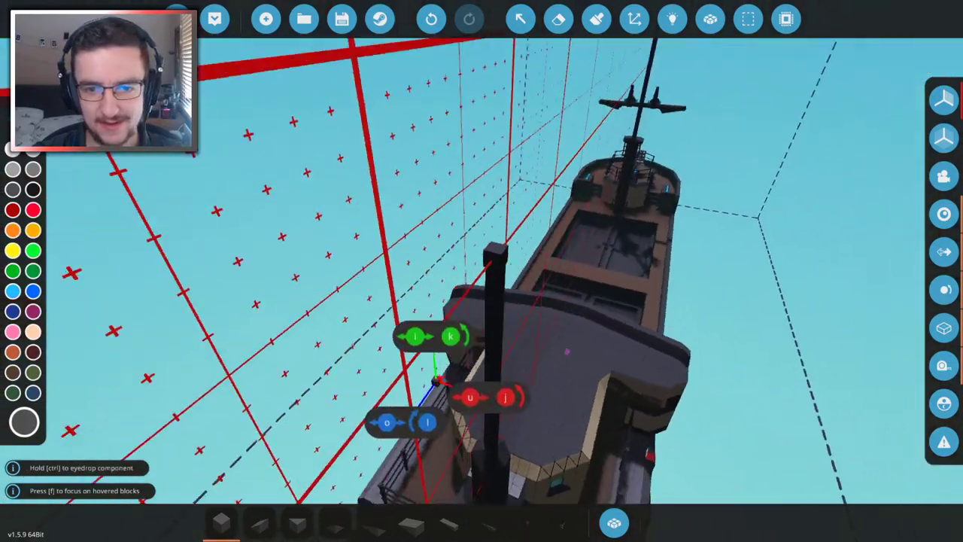
{"action": "key", "text": "s"}
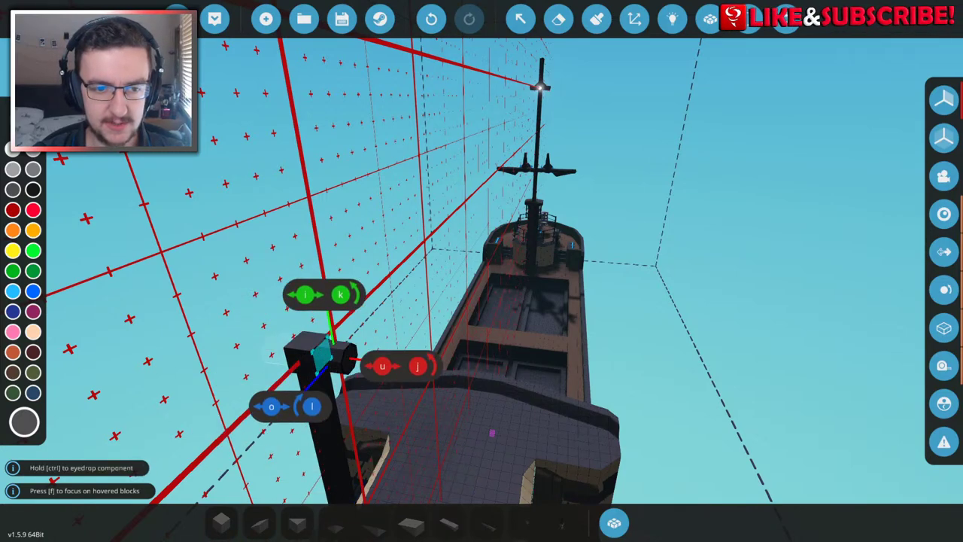
{"action": "key", "text": "d"}
{"action": "key", "text": "w"}
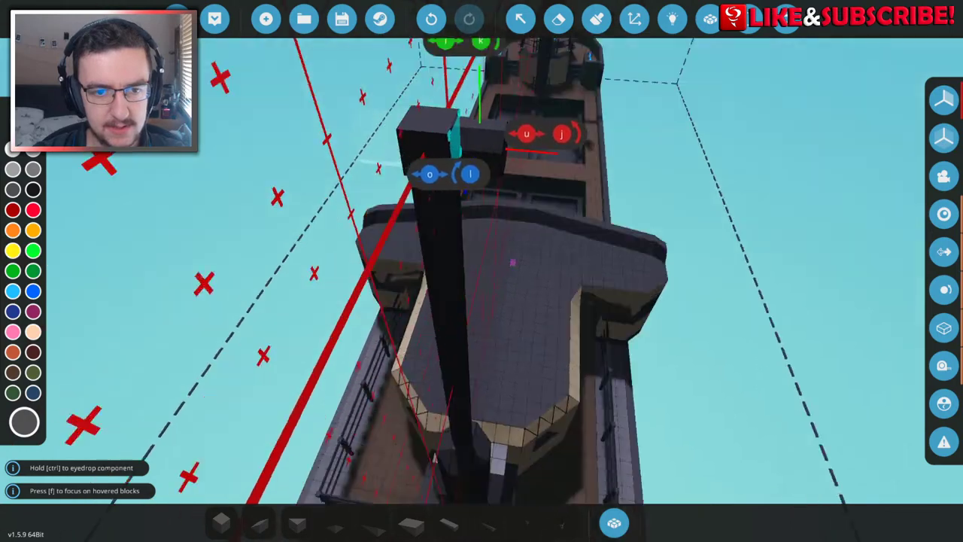
{"action": "key", "text": "s"}
{"action": "key", "text": "d"}
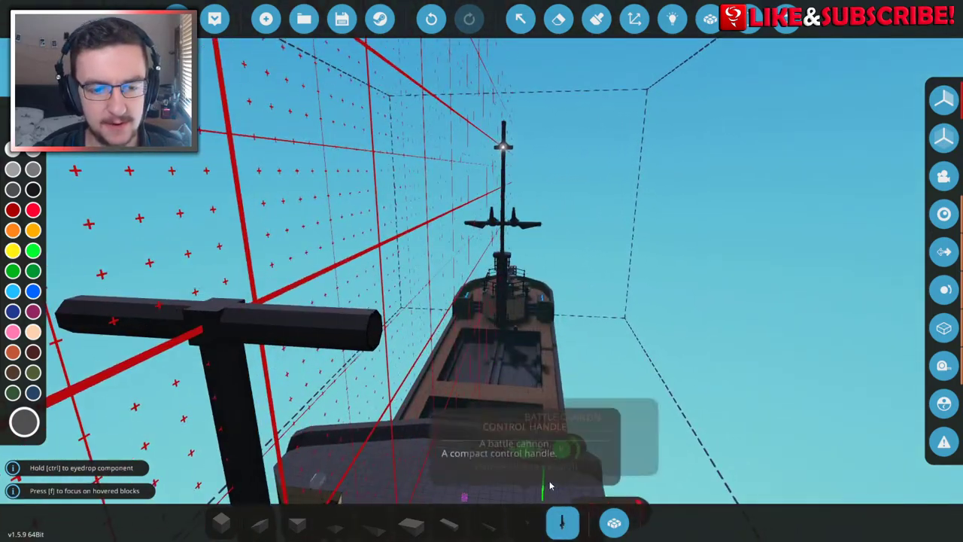
{"action": "left_click", "coordinate": [511, 225]}
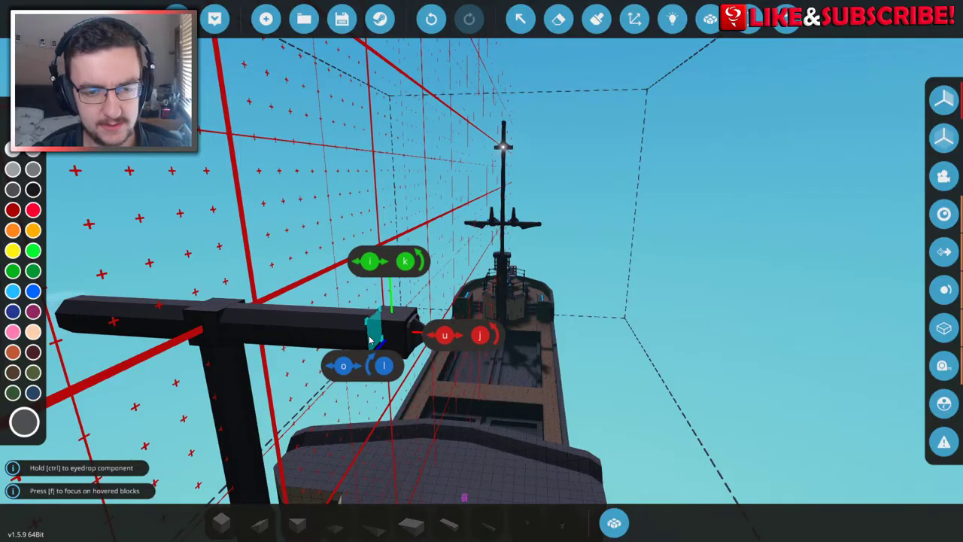
{"action": "key", "text": "s"}
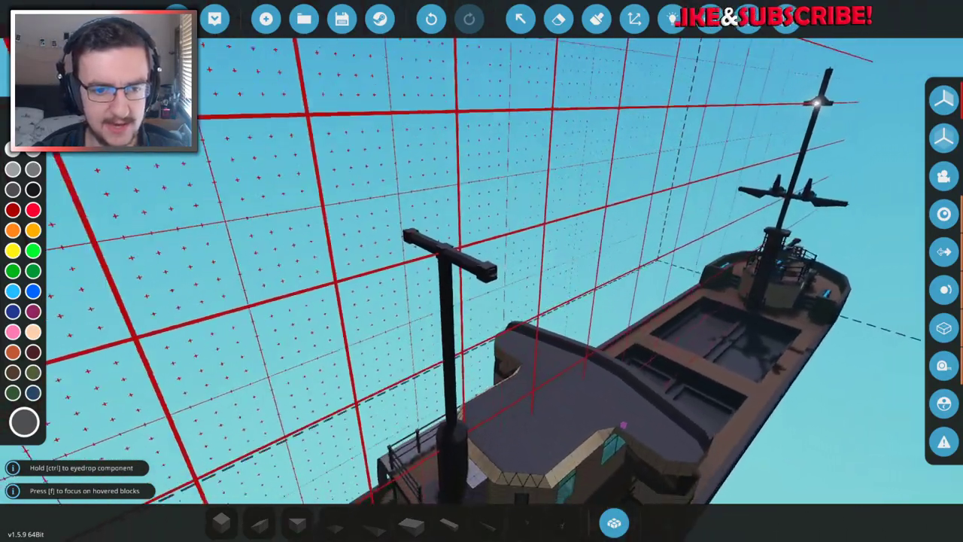
- Extend the dark pole 4 blocks upward above the centre of the crossarm
{"action": "key", "text": "w"}
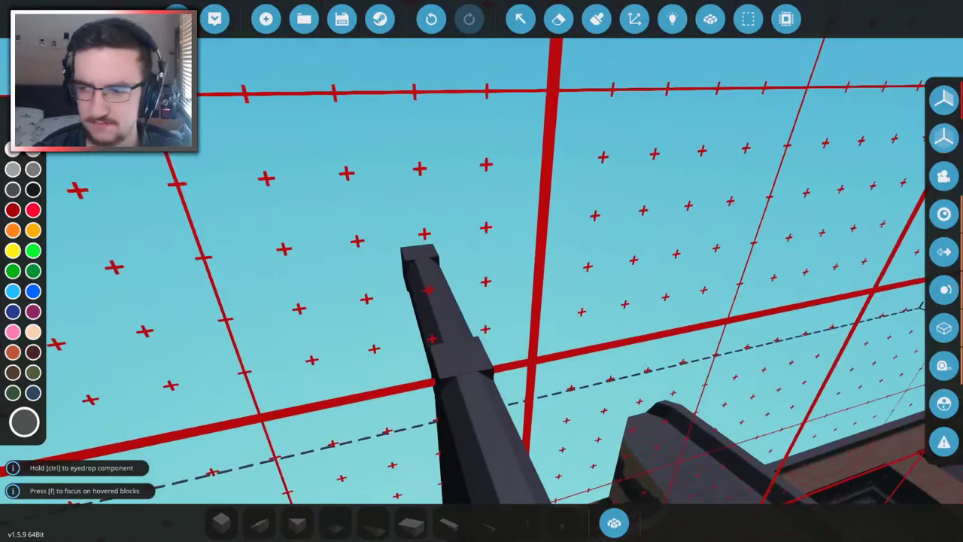
{"action": "key", "text": "a"}
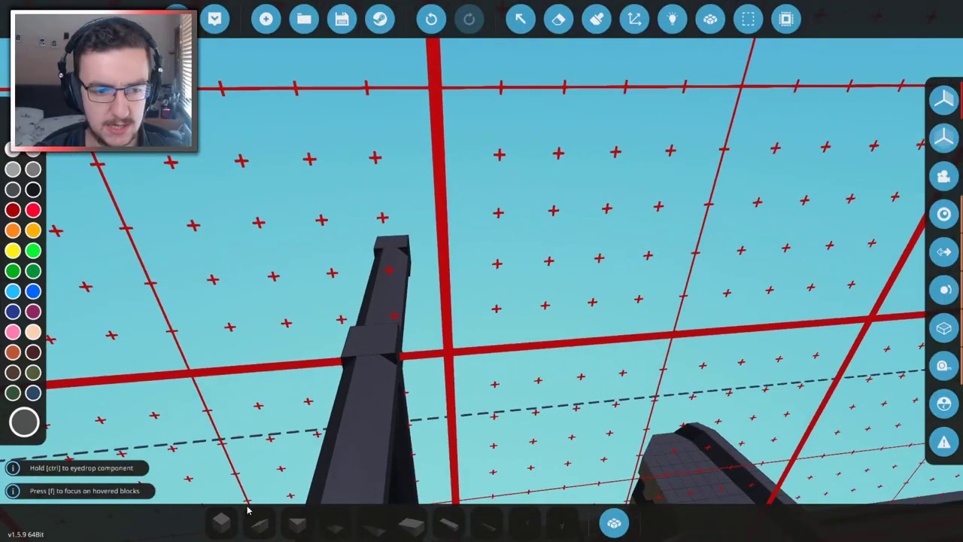
{"action": "left_click", "coordinate": [366, 406]}
{"action": "key", "text": "f"}
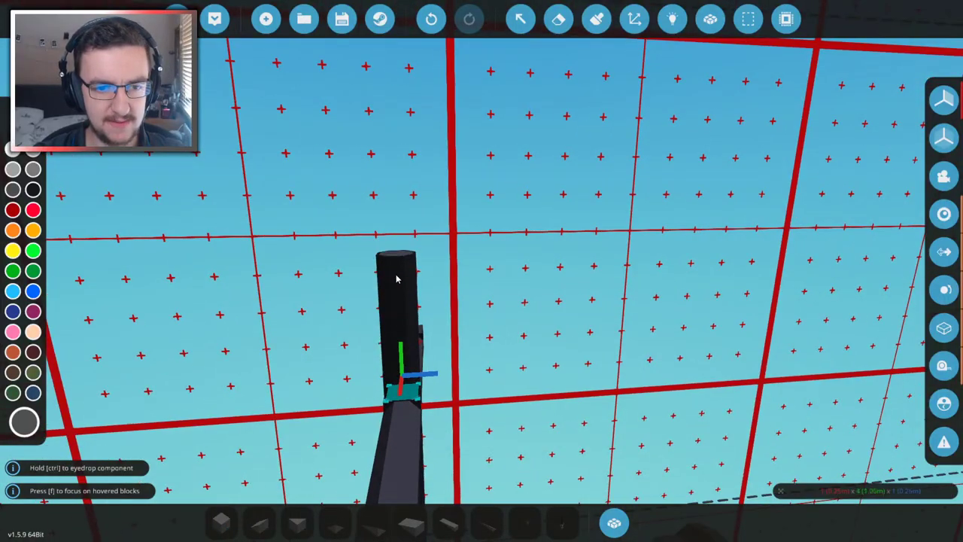
{"action": "key", "text": "s"}
{"action": "key", "text": "w"}
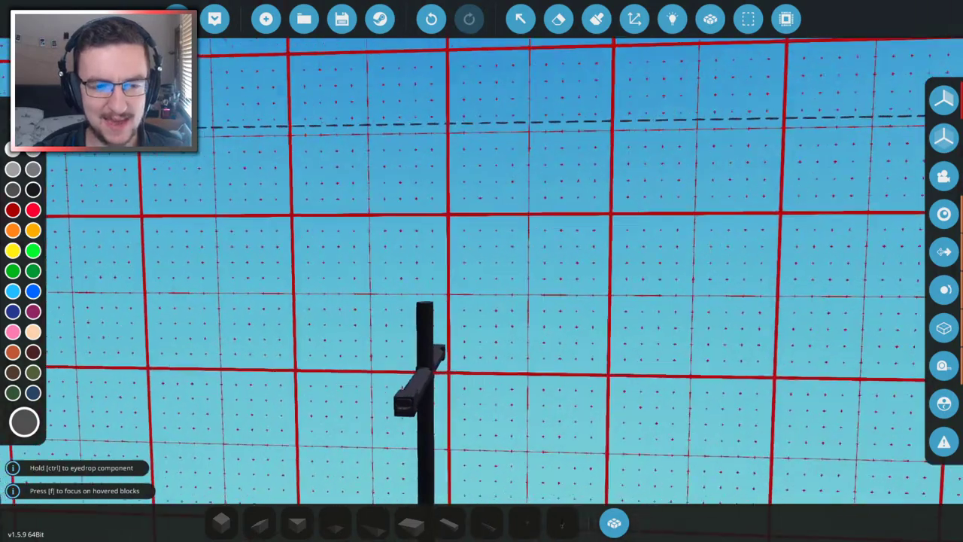
- Look through the component inventory and mount a Torque Meter as a finial on top of the pole
{"action": "left_click", "coordinate": [613, 523]}
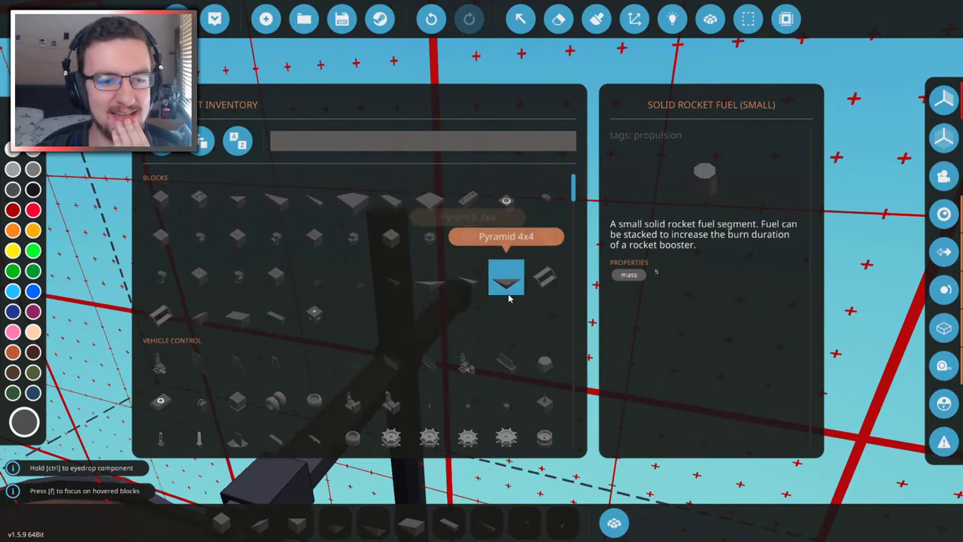
{"action": "scroll", "coordinate": [427, 332], "scroll_direction": "down", "scroll_amount": 1}
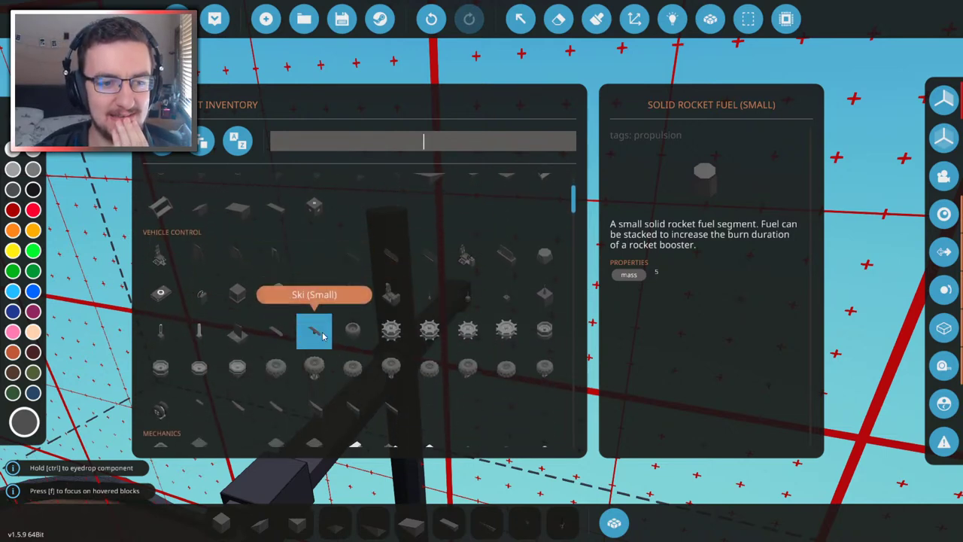
{"action": "scroll", "coordinate": [322, 336], "scroll_direction": "down", "scroll_amount": 1}
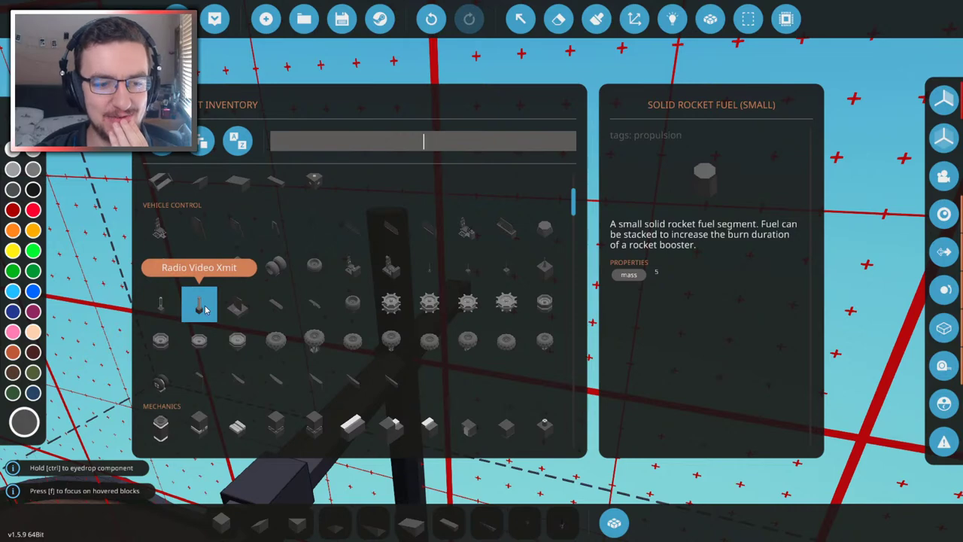
{"action": "scroll", "coordinate": [201, 301], "scroll_direction": "down", "scroll_amount": 1}
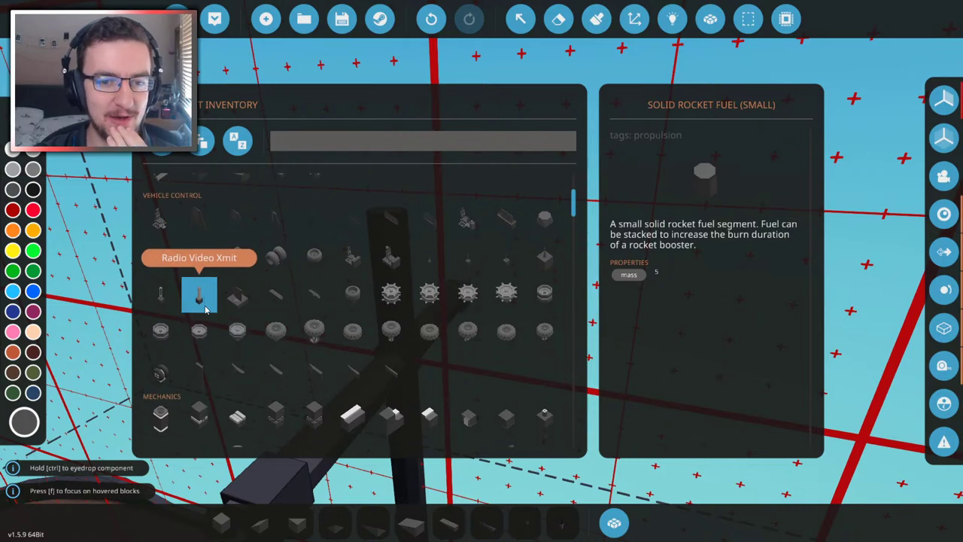
{"action": "left_click", "coordinate": [429, 238]}
{"action": "key", "text": "q"}
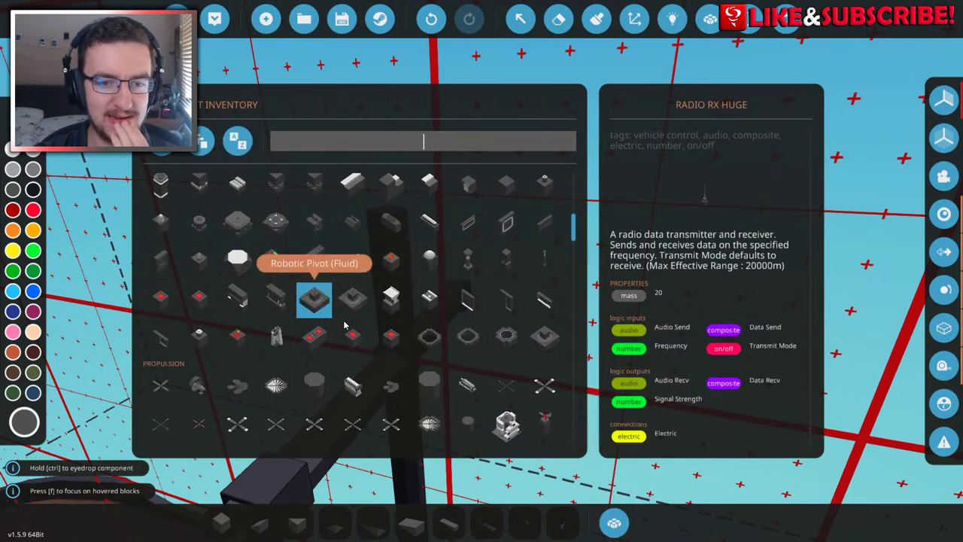
{"action": "scroll", "coordinate": [477, 322], "scroll_direction": "down", "scroll_amount": 2}
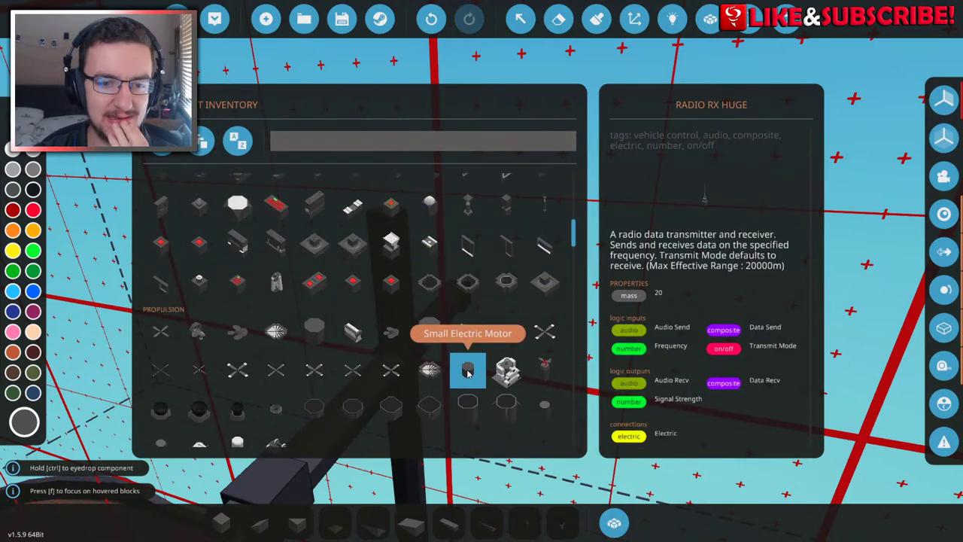
{"action": "scroll", "coordinate": [265, 365], "scroll_direction": "down", "scroll_amount": 3}
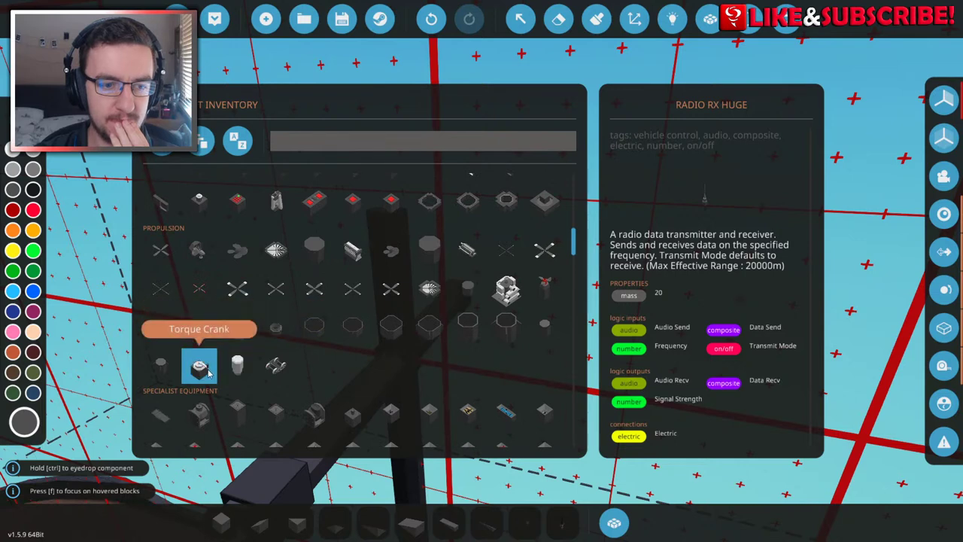
{"action": "left_click", "coordinate": [234, 370]}
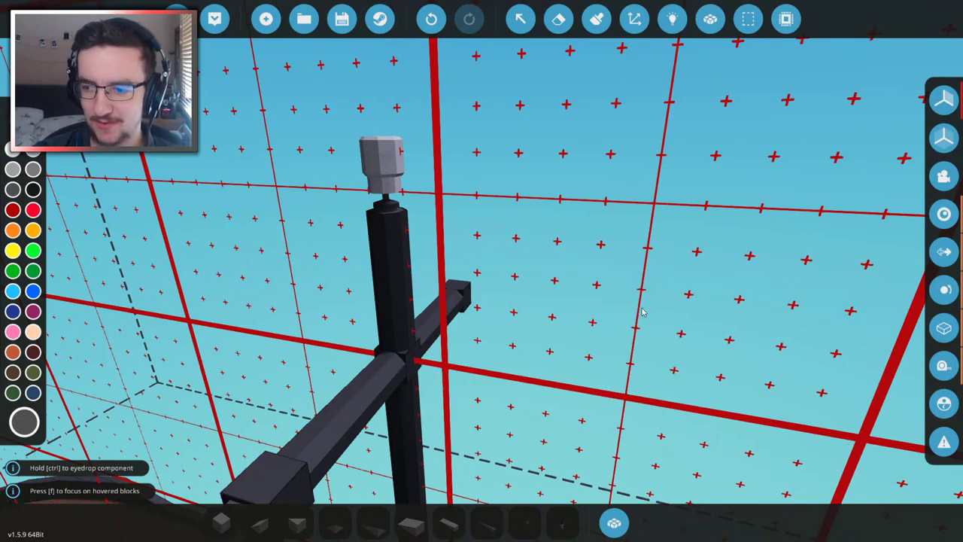
- Swap the pole's uppermost block for a rope anchor and run a rope from it to the front mast's top
{"action": "left_click_drag", "start_coordinate": [644, 312], "coordinate": [511, 256]}
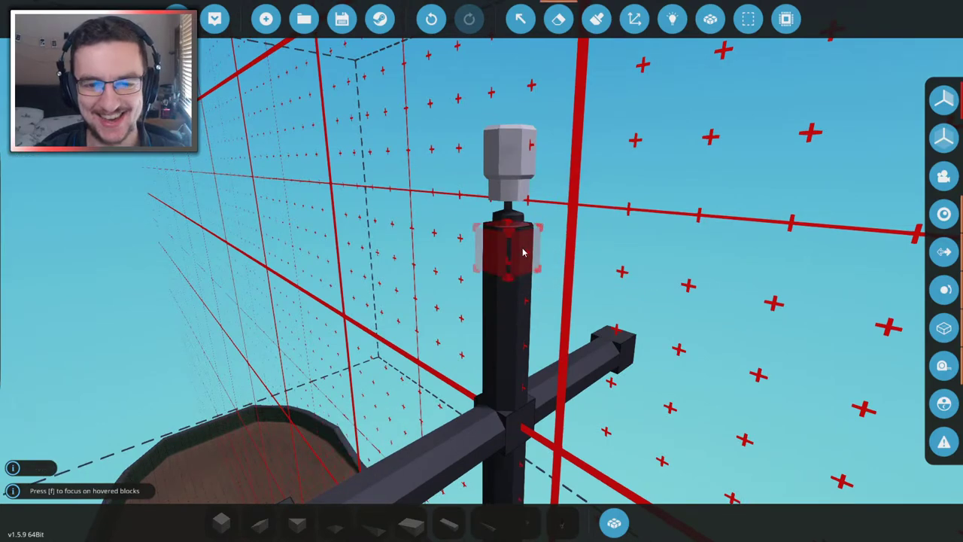
{"action": "right_click", "coordinate": [514, 252]}
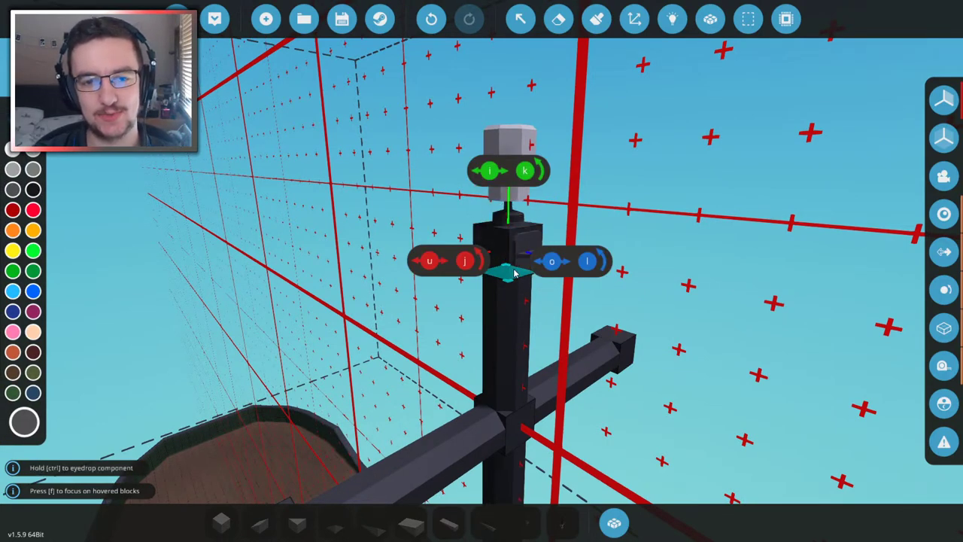
{"action": "left_click_drag", "start_coordinate": [515, 273], "coordinate": [630, 215]}
{"action": "left_click", "coordinate": [672, 19]}
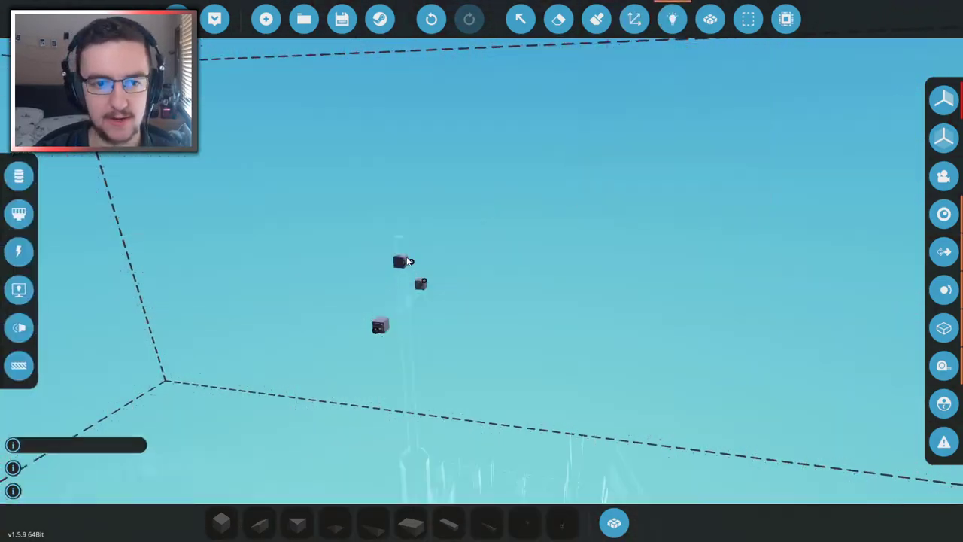
{"action": "left_click_drag", "start_coordinate": [406, 260], "coordinate": [742, 210]}
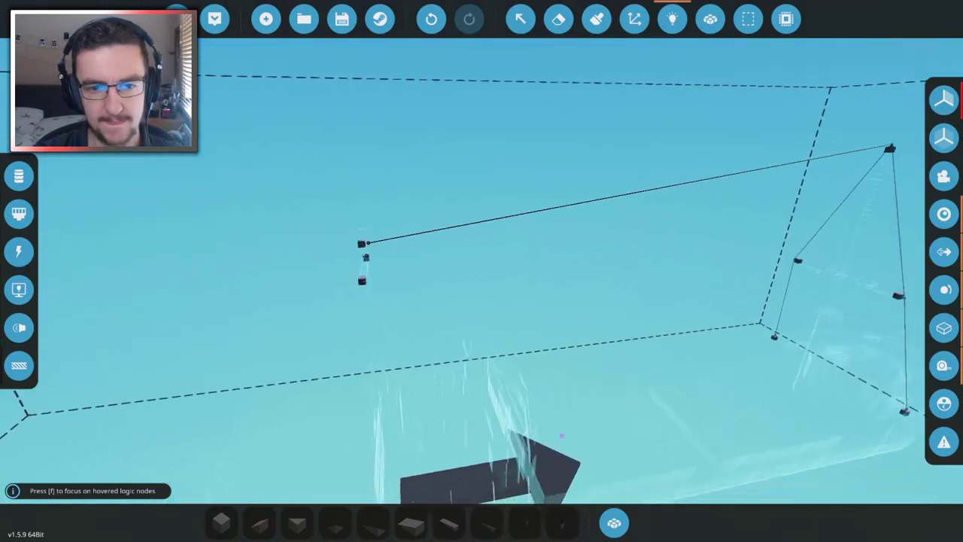
{"action": "key", "text": "2"}
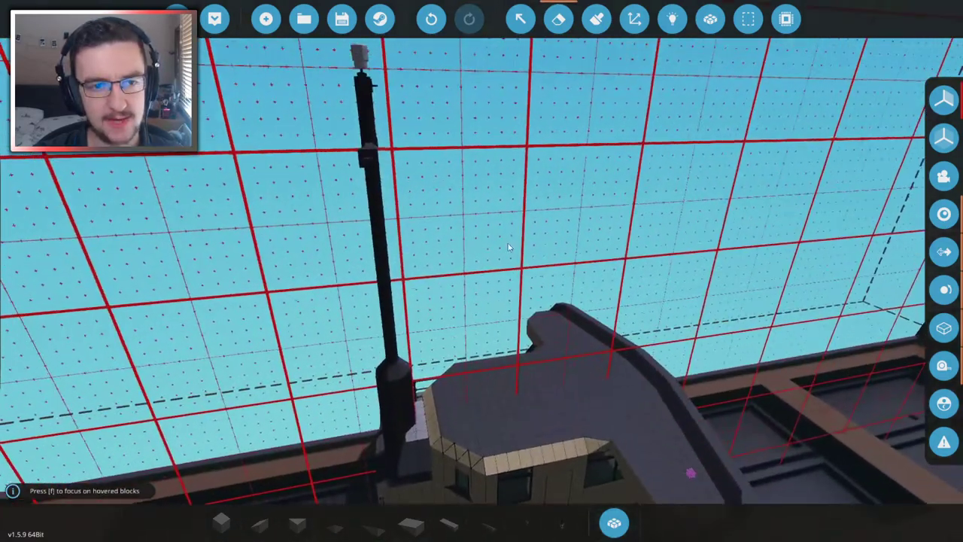
- Fit rope anchors at the cabin roof's outer corners and run ropes to them from the crossarm's ends
{"action": "left_click", "coordinate": [369, 162]}
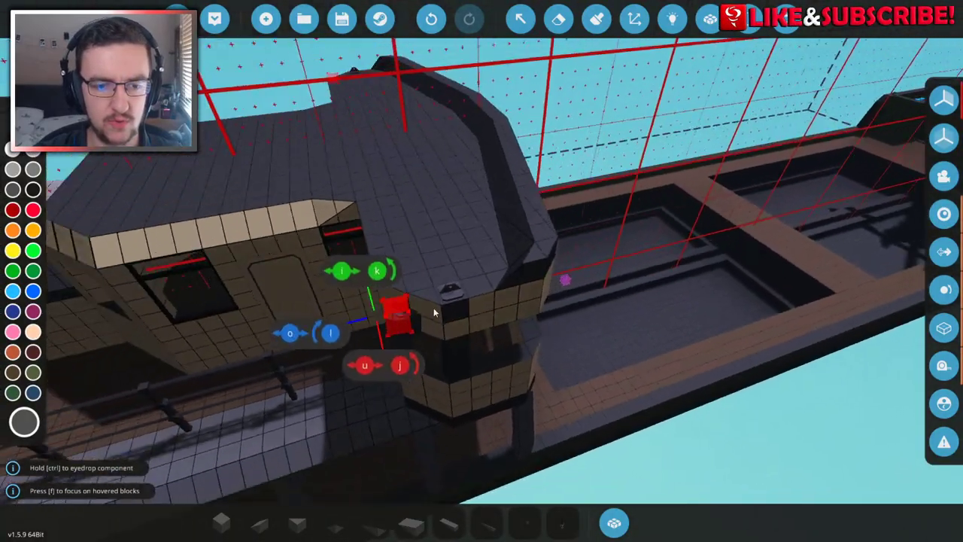
{"action": "left_click", "coordinate": [434, 313], "text": "ctrl"}
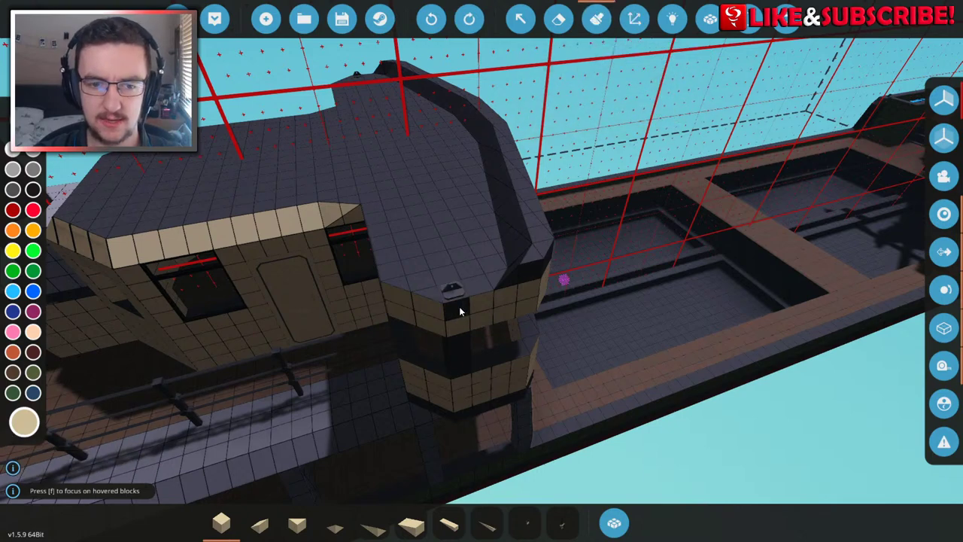
{"action": "key", "text": "l"}
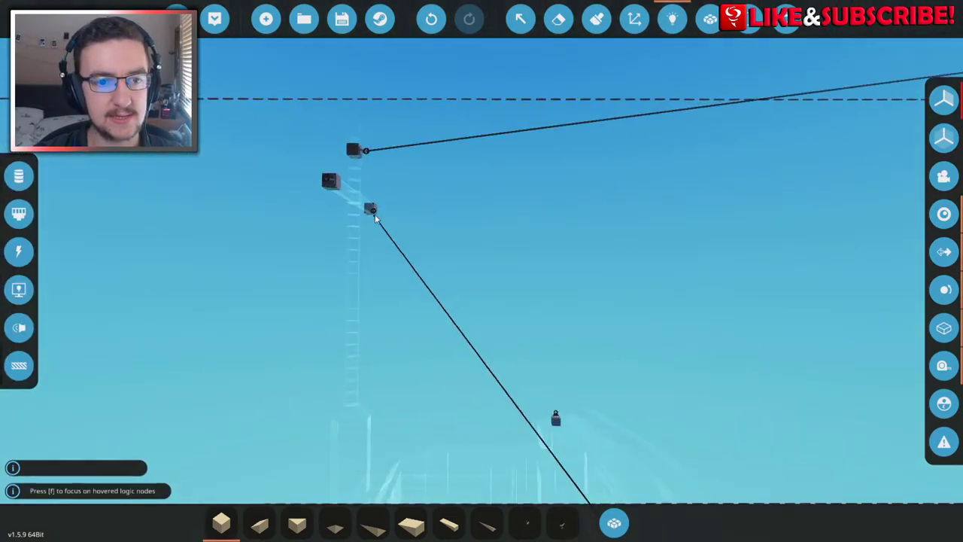
{"action": "left_click_drag", "start_coordinate": [372, 210], "coordinate": [556, 419]}
{"action": "key", "text": "l"}
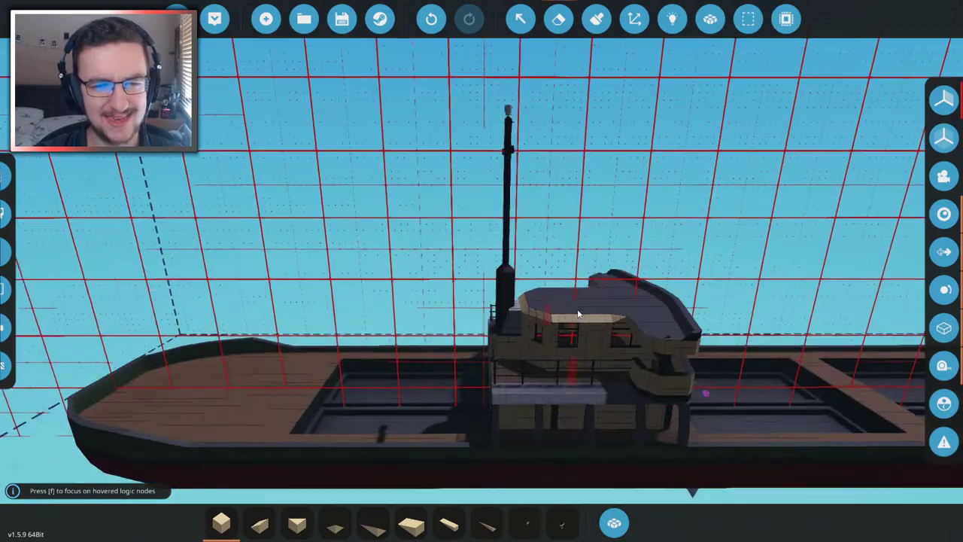
- Spawn the ship, inspect its masts and rope rigging from the quay, and return to the workbench
{"action": "key", "text": "d"}
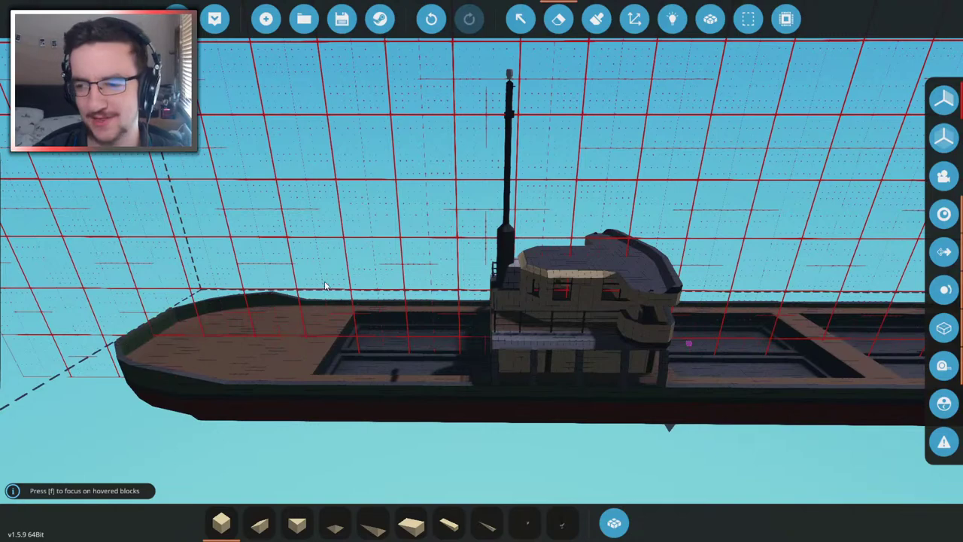
{"action": "key", "text": "d"}
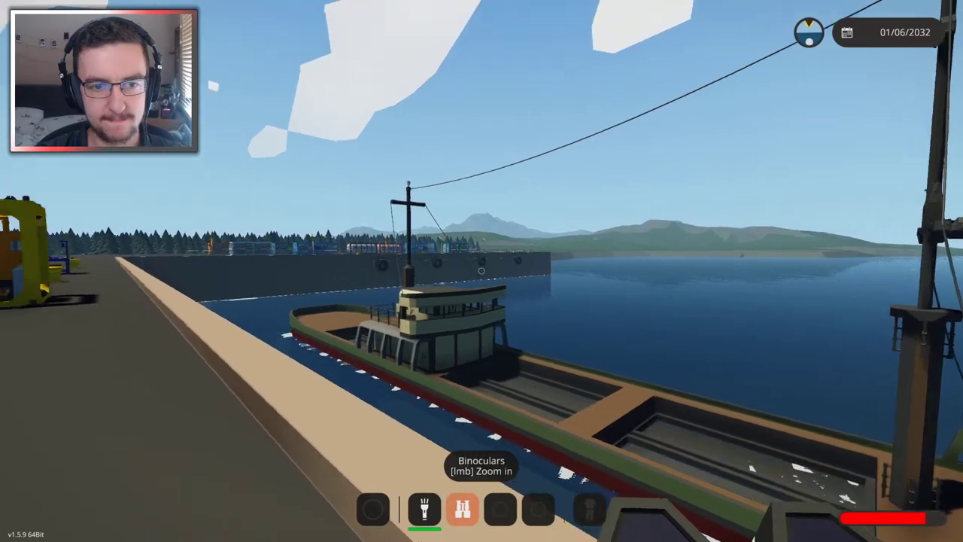
{"action": "left_click_drag", "start_coordinate": [481, 271], "coordinate": [481, 271]}
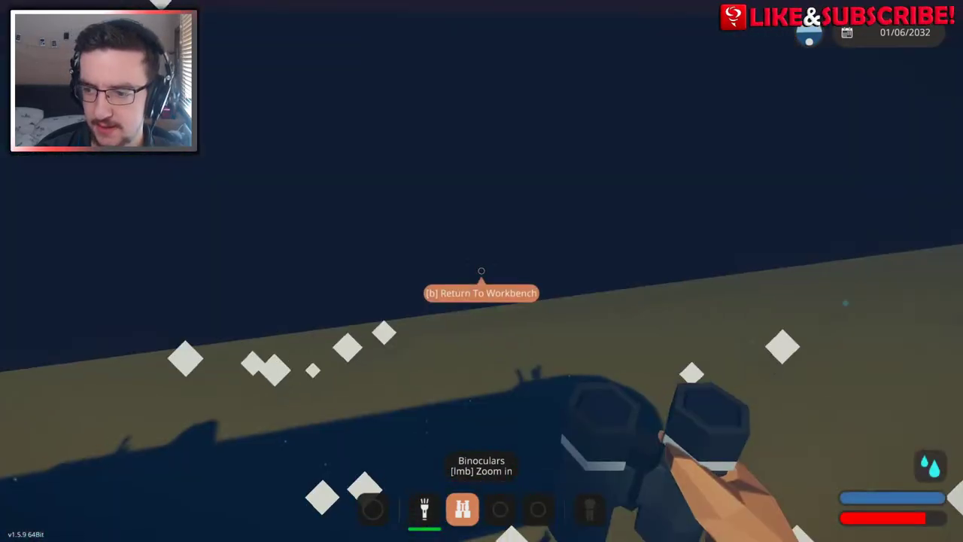
{"action": "key", "text": "b"}
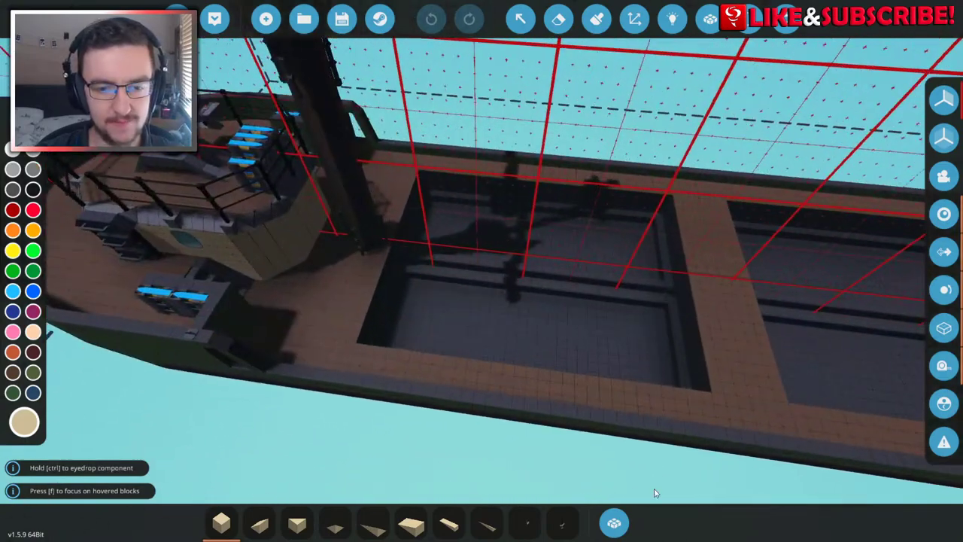
- Search the component inventory for "piv", choose the first pivot and place it on the floor inside the ship
{"action": "left_click", "coordinate": [614, 523]}
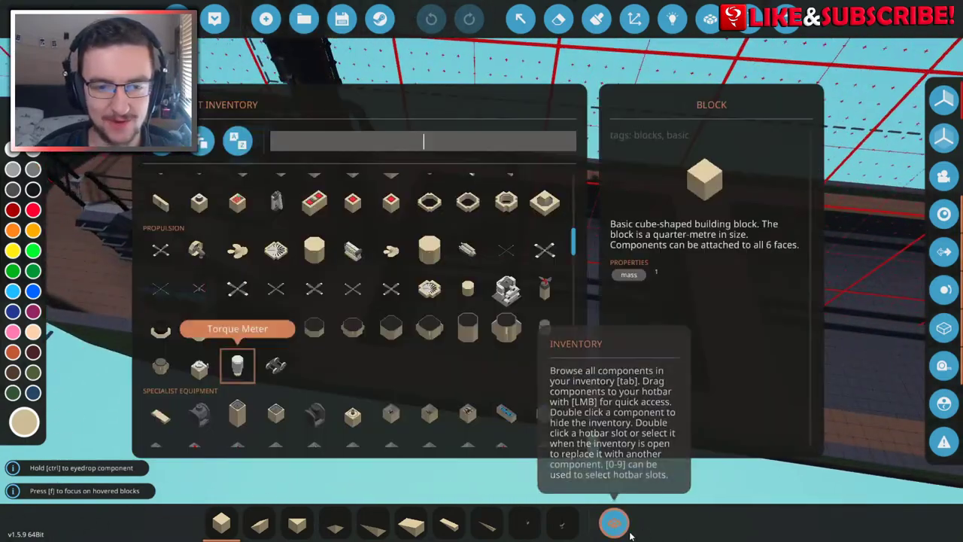
{"action": "type", "text": "piv"}
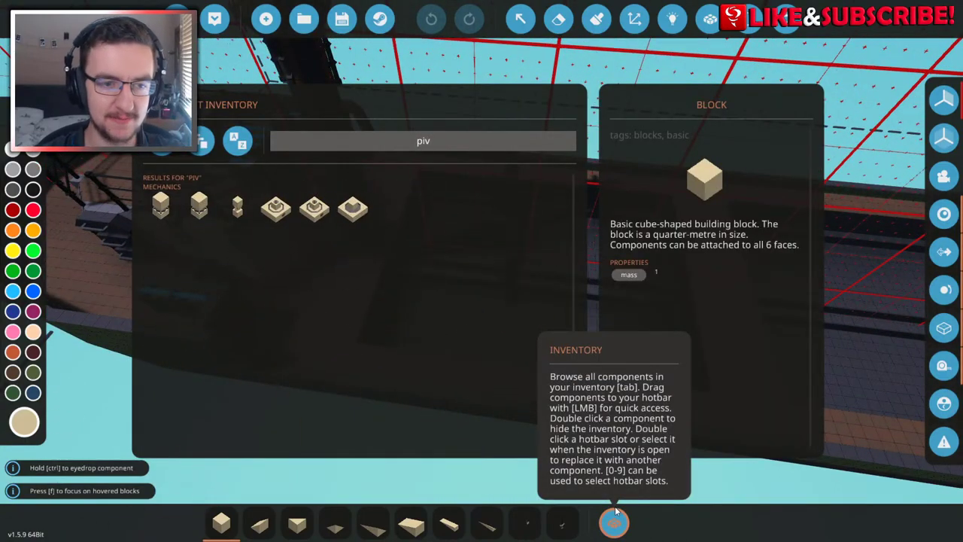
{"action": "left_click", "coordinate": [172, 227]}
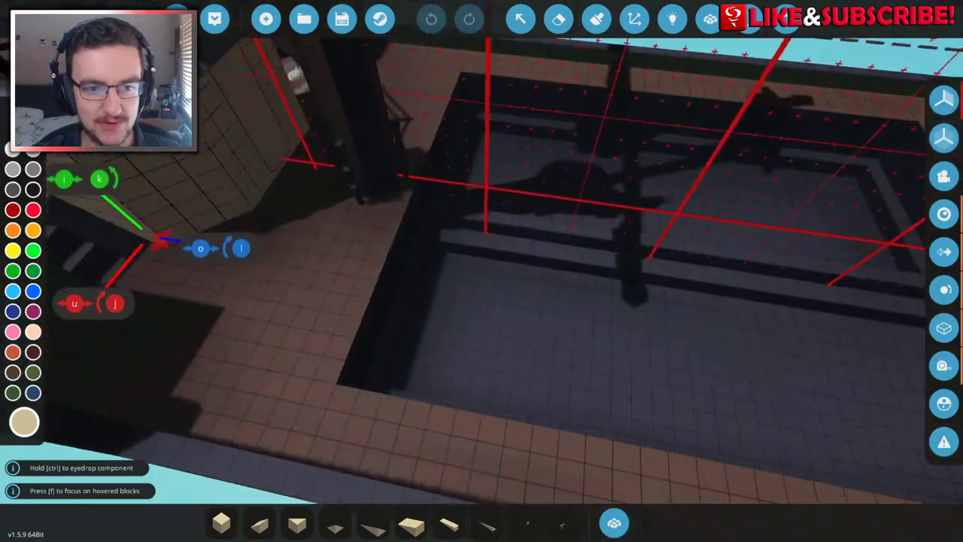
{"action": "key", "text": "w"}
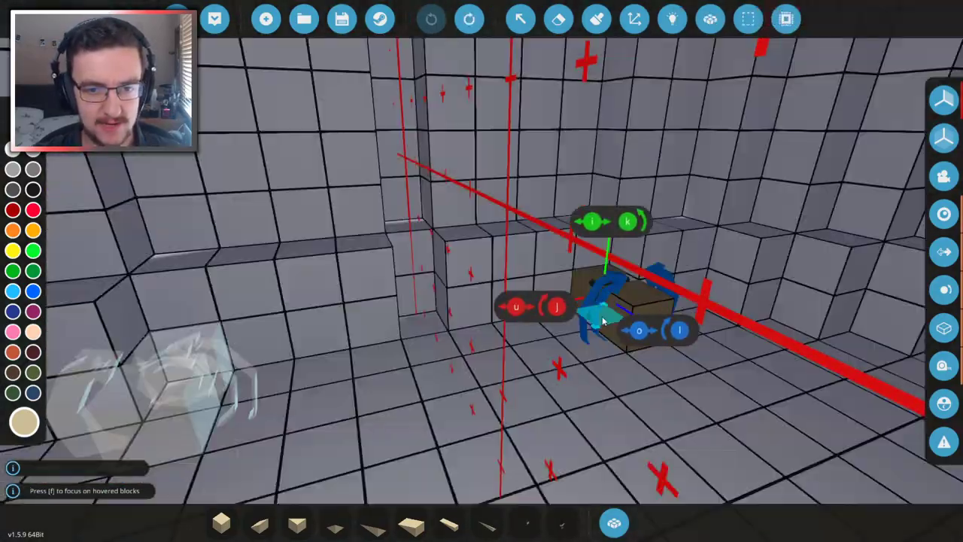
{"action": "left_click", "coordinate": [595, 324]}
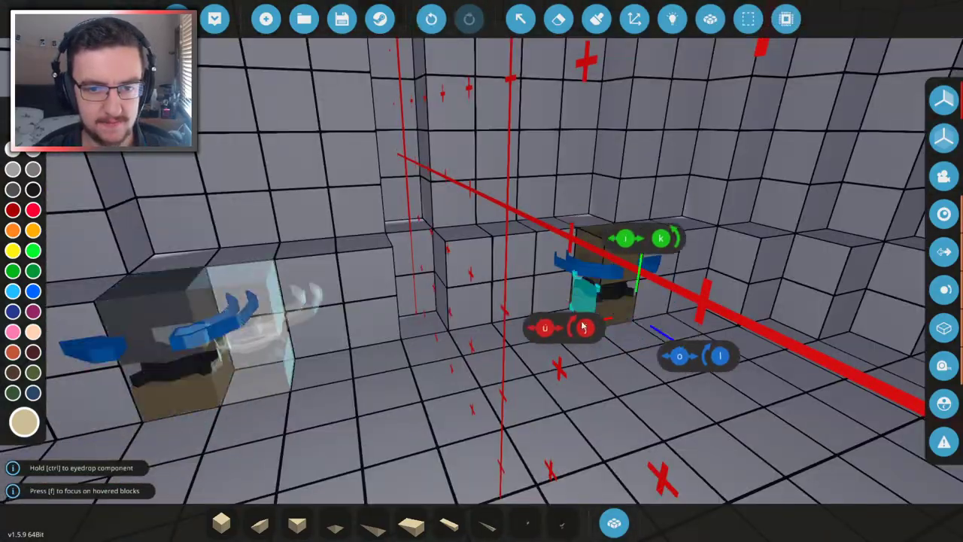
- Place rows of compact robotic pivots on the floor inside the ship, mirrored on both sides of the centreline
{"action": "key", "text": "w"}
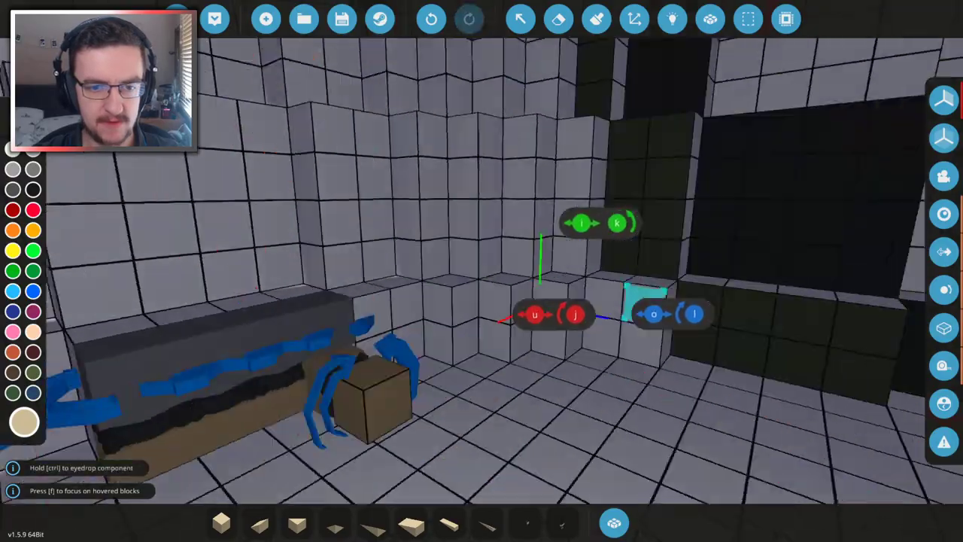
{"action": "key", "text": "w"}
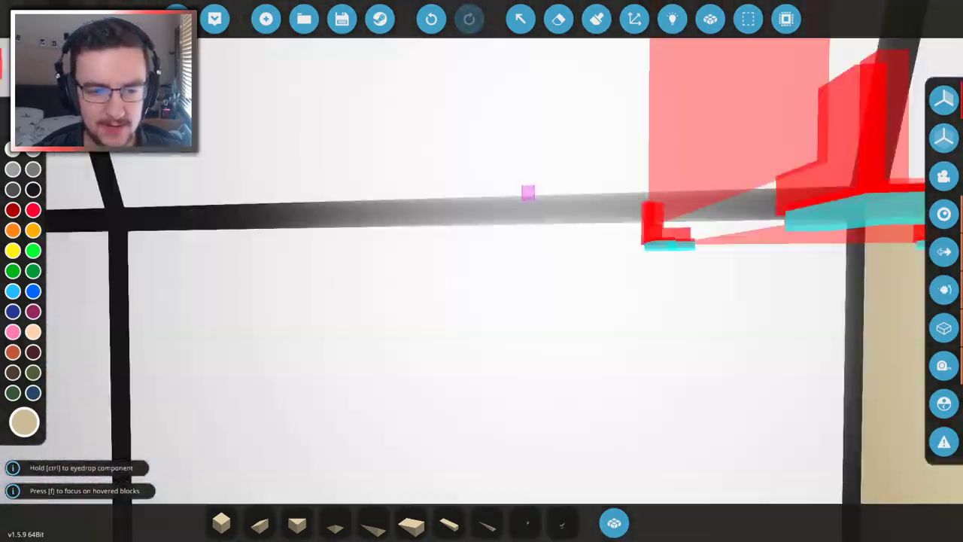
{"action": "key", "text": "f"}
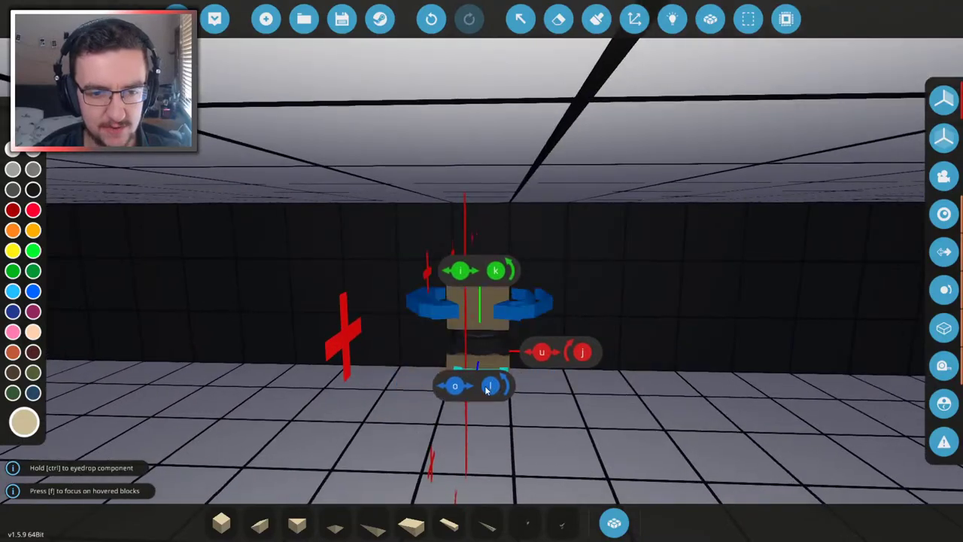
{"action": "key", "text": "s"}
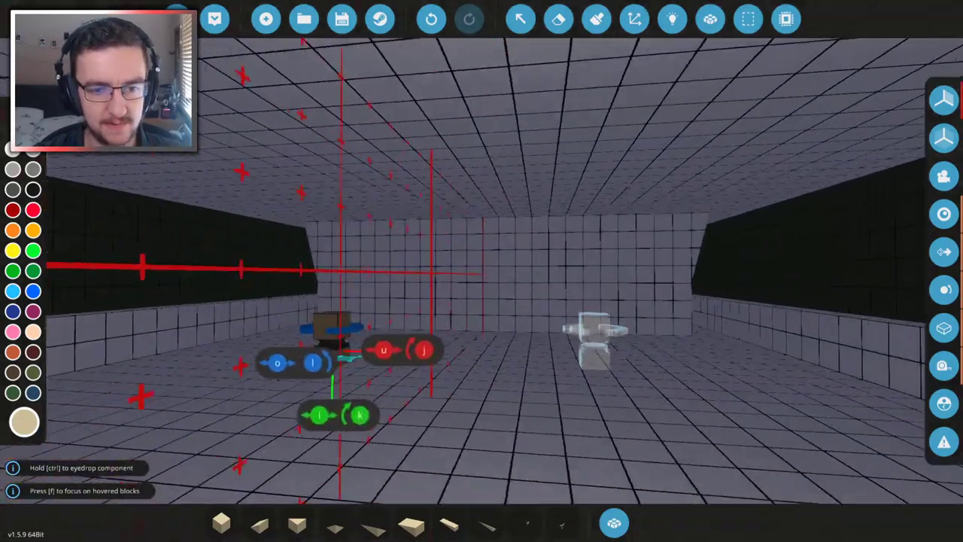
{"action": "key", "text": "f"}
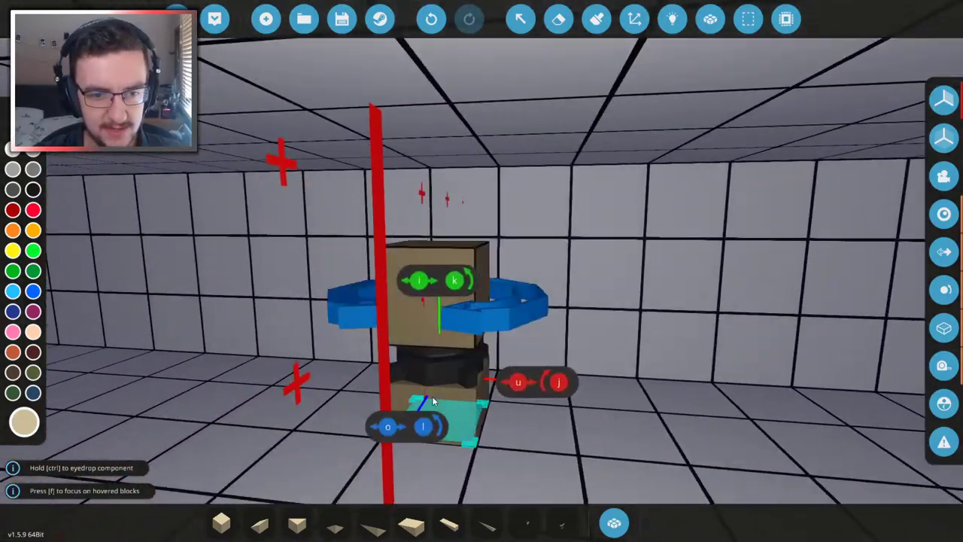
{"action": "key", "text": "o"}
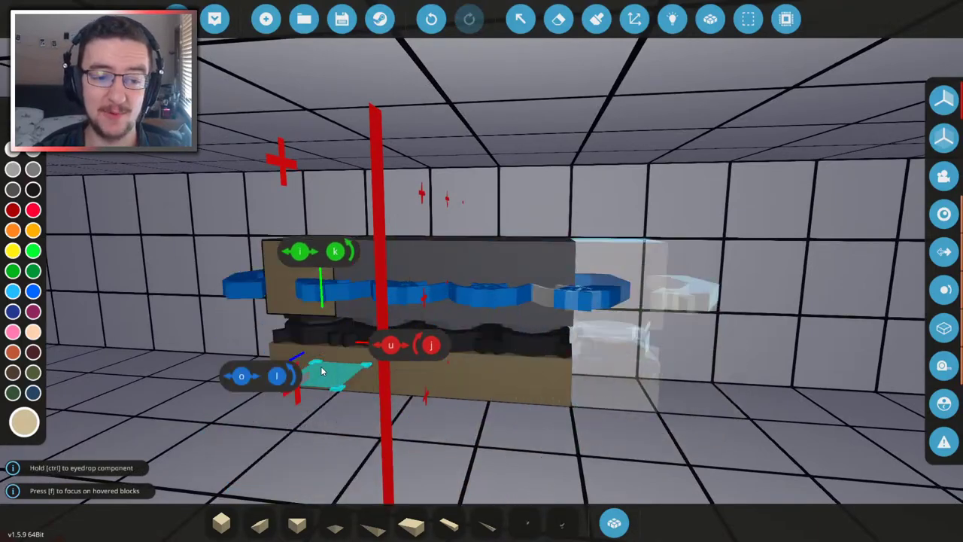
{"action": "key", "text": "f"}
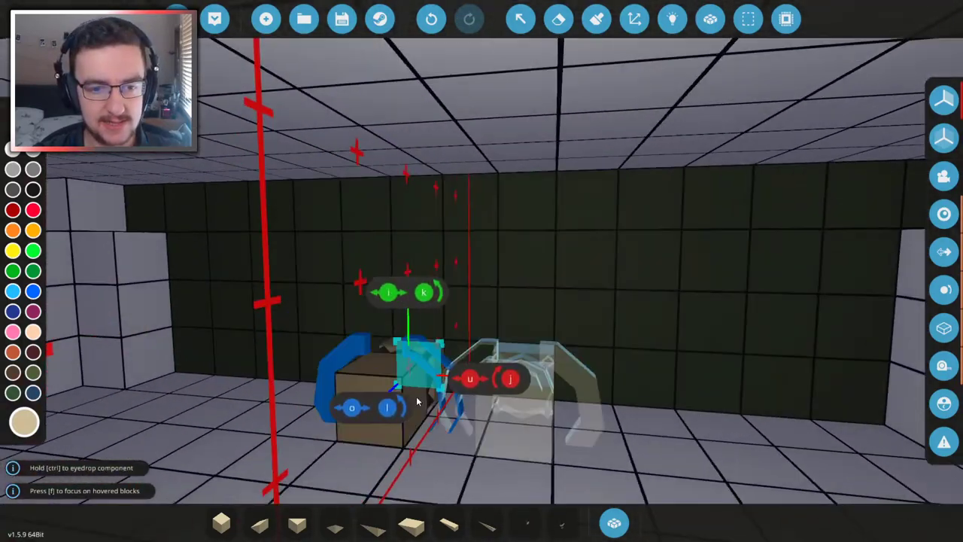
{"action": "key", "text": "o"}
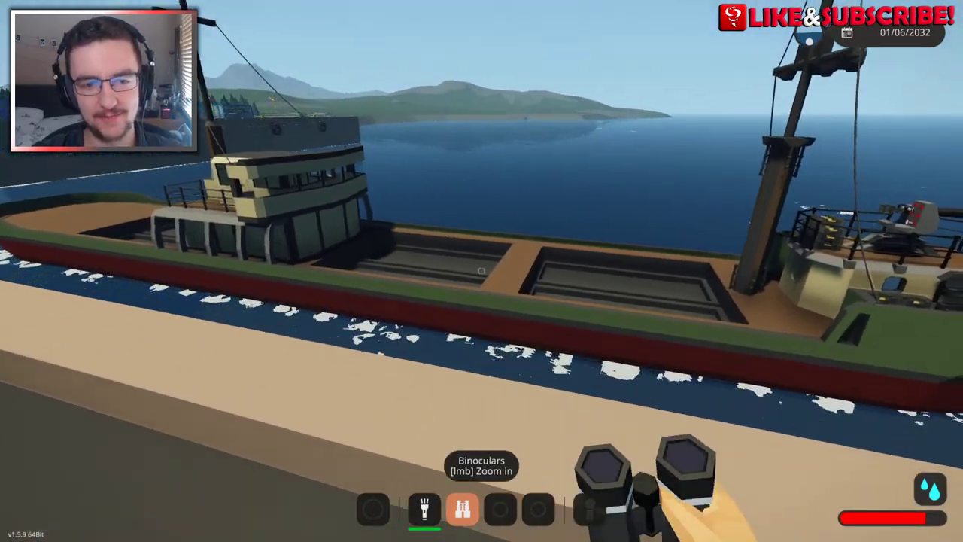
- Inspect the spawned ship from the quay and from beneath the water, and return to the workbench
{"action": "key", "text": "w"}
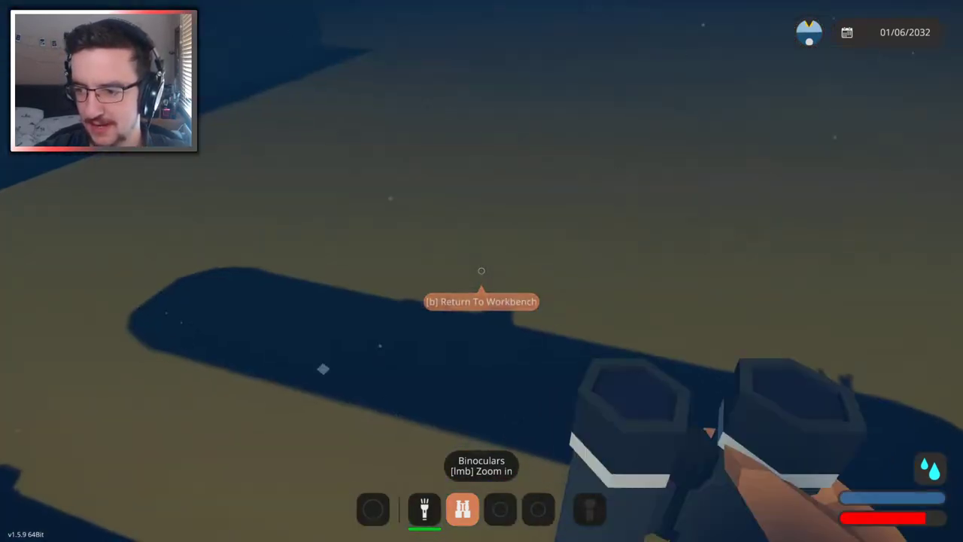
{"action": "mouse_move", "coordinate": [482, 271]}
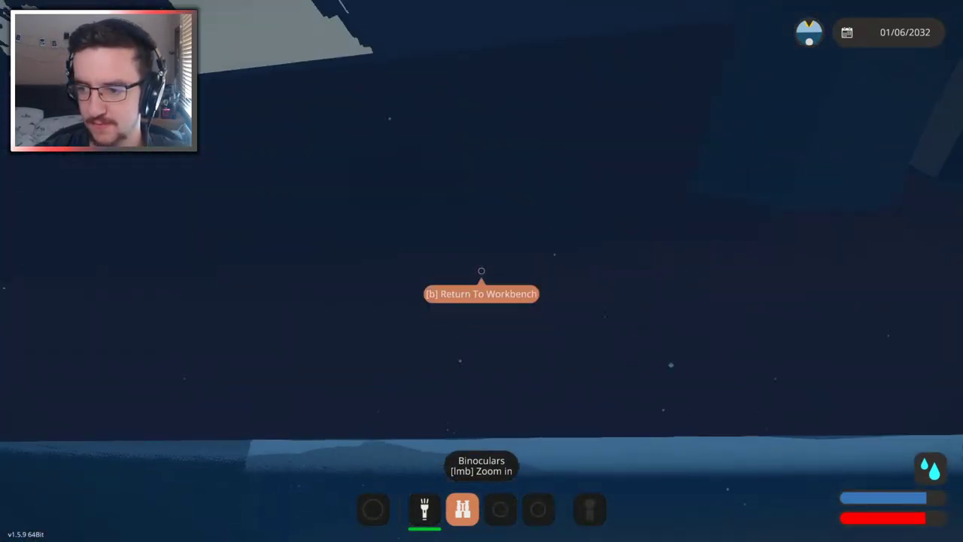
{"action": "key", "text": "b"}
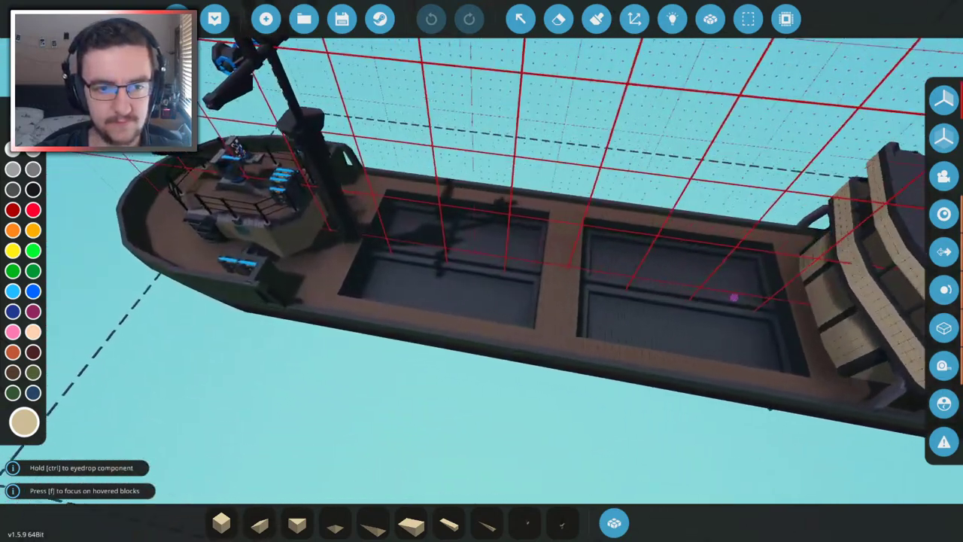
{"action": "key", "text": "o"}
{"action": "key", "text": "o"}
{"action": "key", "text": "o"}
{"action": "key", "text": "o"}
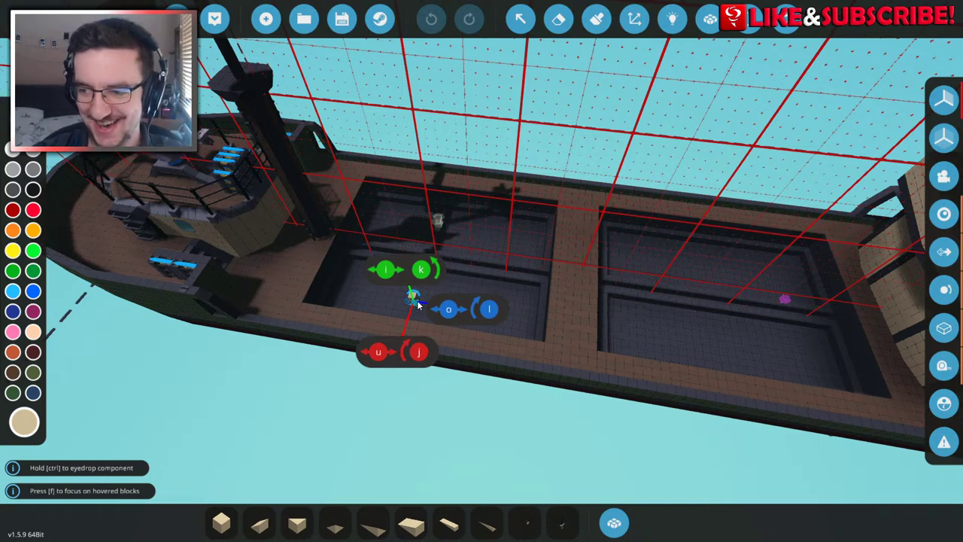
{"action": "left_click_drag", "start_coordinate": [416, 300], "coordinate": [488, 291]}
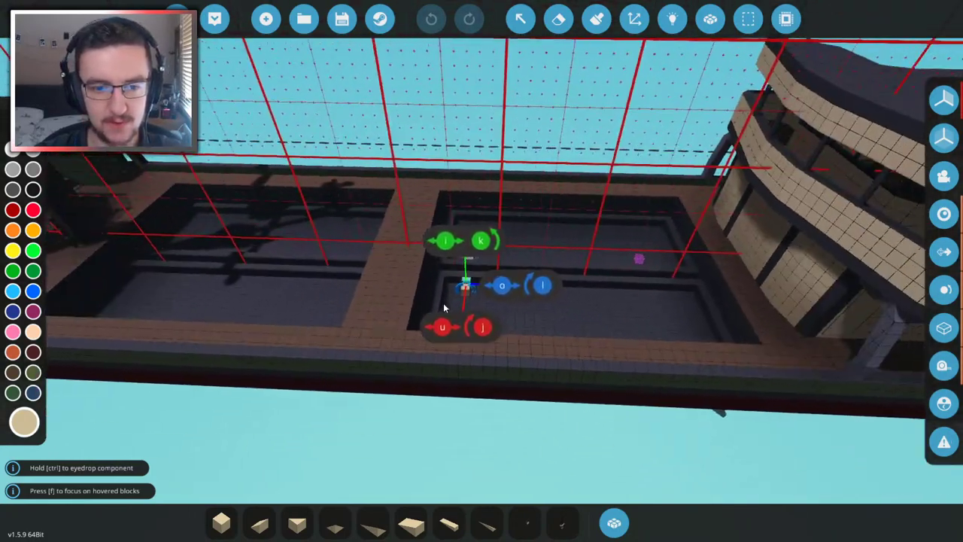
- Find the weight block by searching for "weight" and cover the hold floor ahead of the bridge with mirrored 11 × 1 × 30 block layers
{"action": "left_click", "coordinate": [614, 523]}
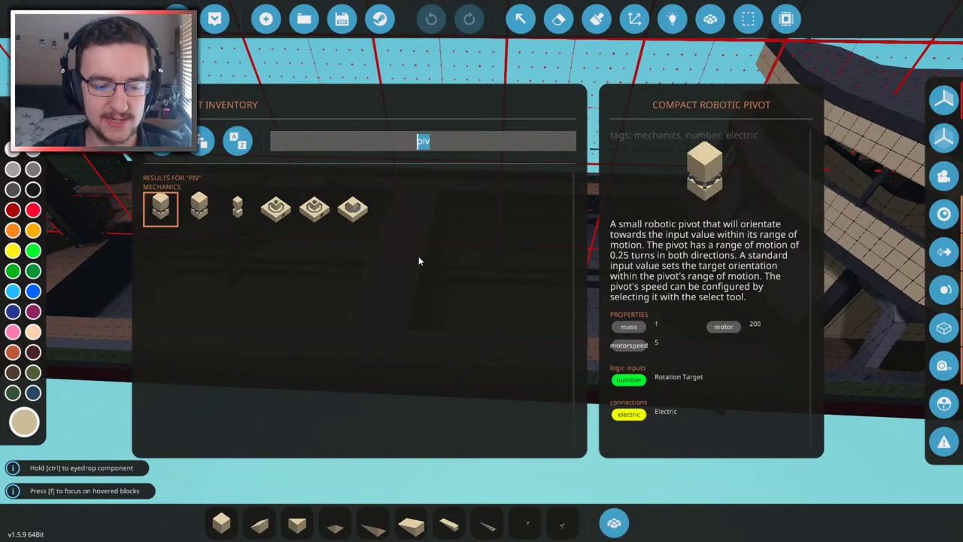
{"action": "type", "text": "weight"}
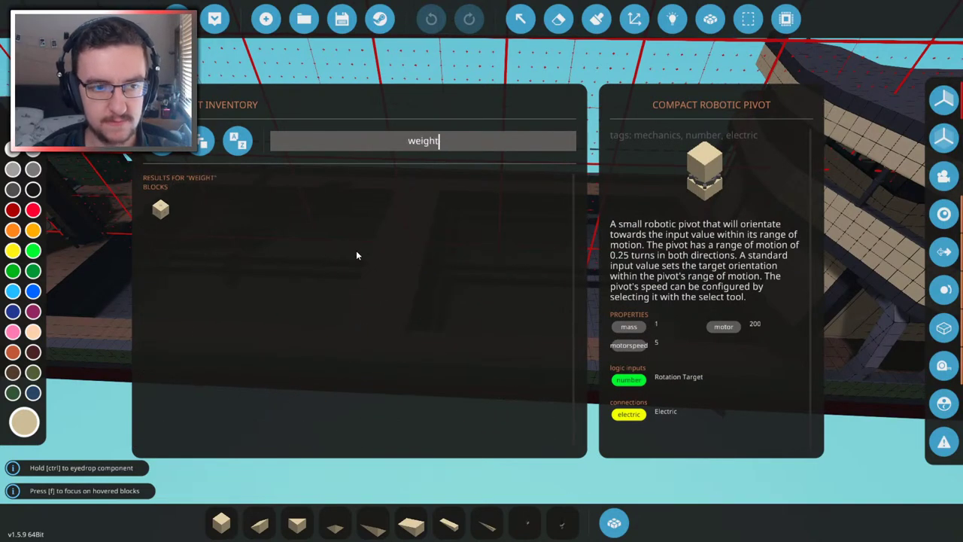
{"action": "left_click", "coordinate": [153, 219]}
{"action": "scroll", "coordinate": [505, 340], "scroll_direction": "up", "scroll_amount": 3}
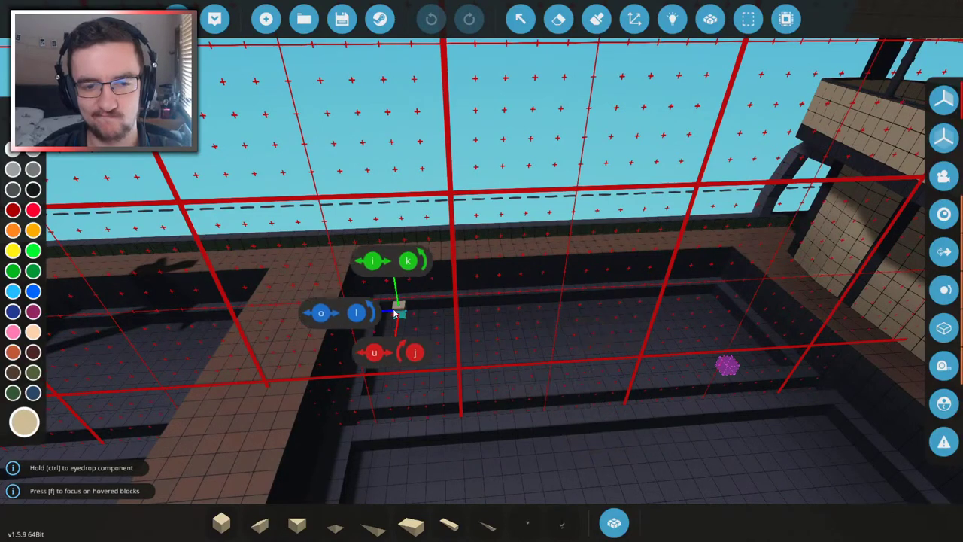
{"action": "left_click_drag", "start_coordinate": [371, 293], "coordinate": [800, 372]}
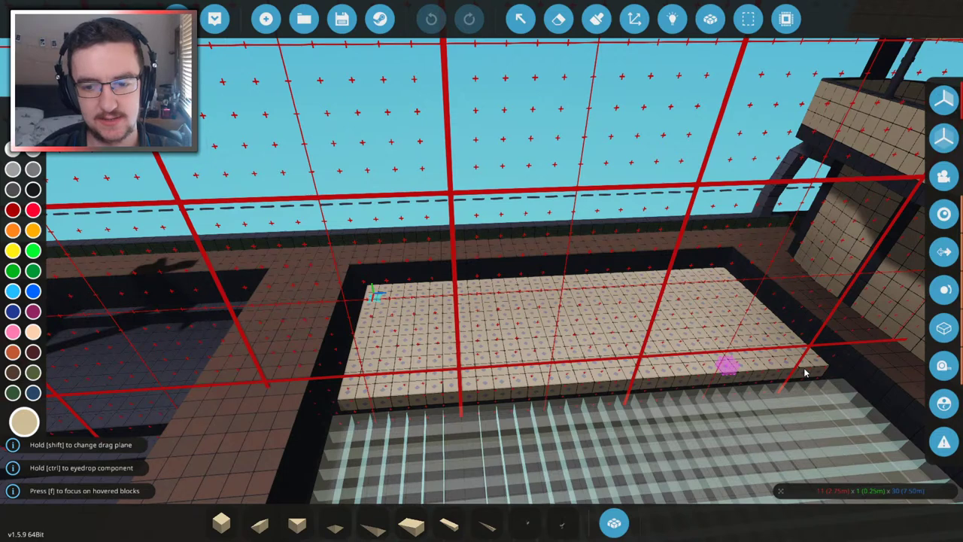
{"action": "left_click_drag", "start_coordinate": [804, 373], "coordinate": [805, 372]}
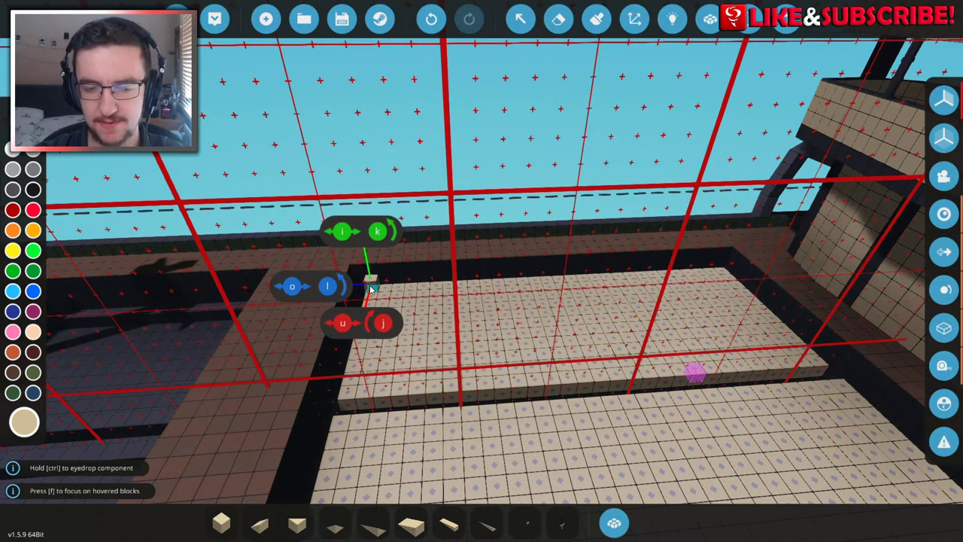
- Cover the floor of the forward hold beside the front mast with a mirrored layer of weight blocks
{"action": "key", "text": "a"}
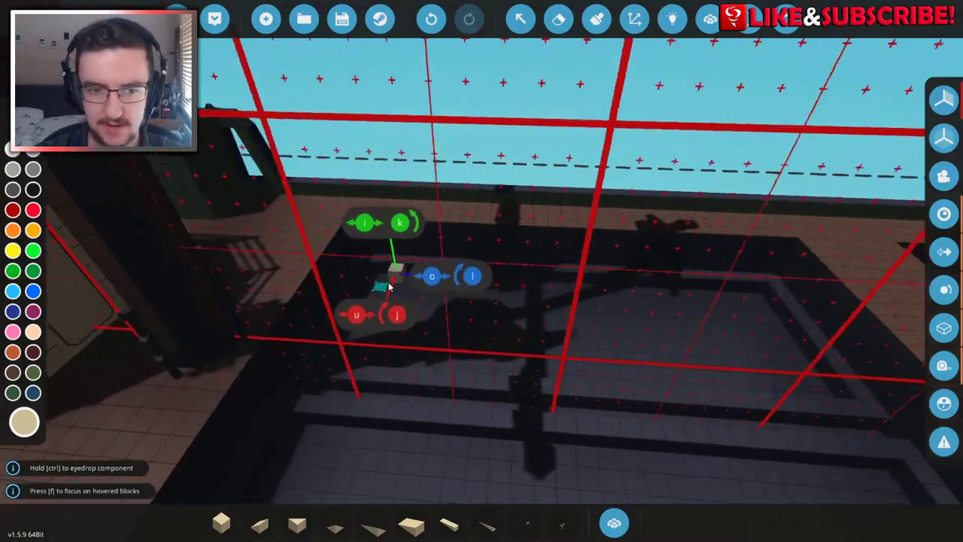
{"action": "left_click_drag", "start_coordinate": [389, 287], "coordinate": [495, 335]}
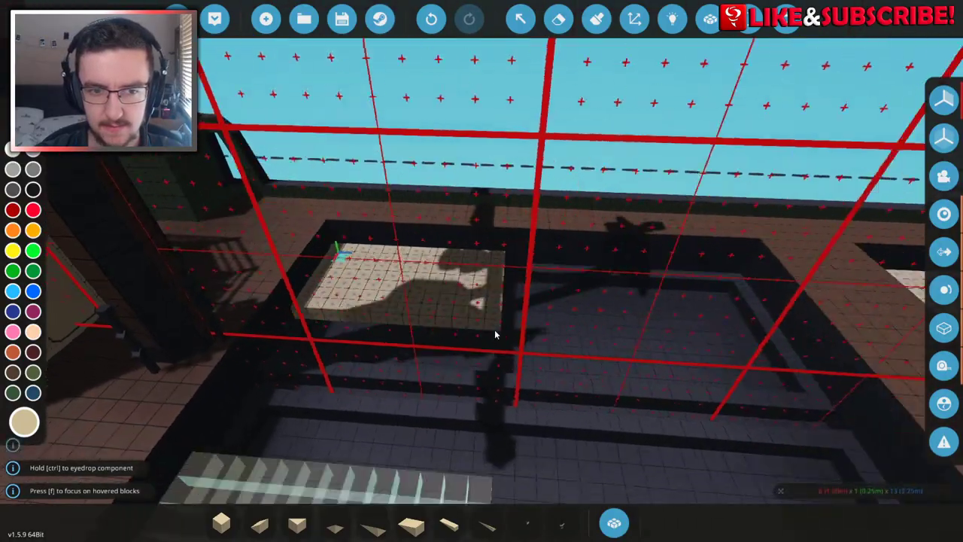
{"action": "key", "text": "s"}
{"action": "key", "text": "s"}
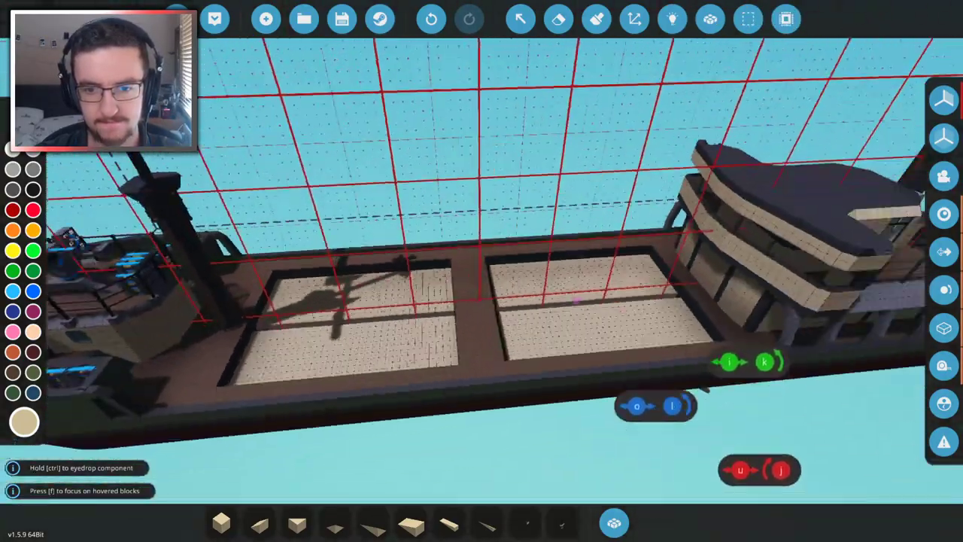
- Cover the floor of the hold behind the bridge with a mirrored layer of weight blocks
{"action": "key", "text": "f"}
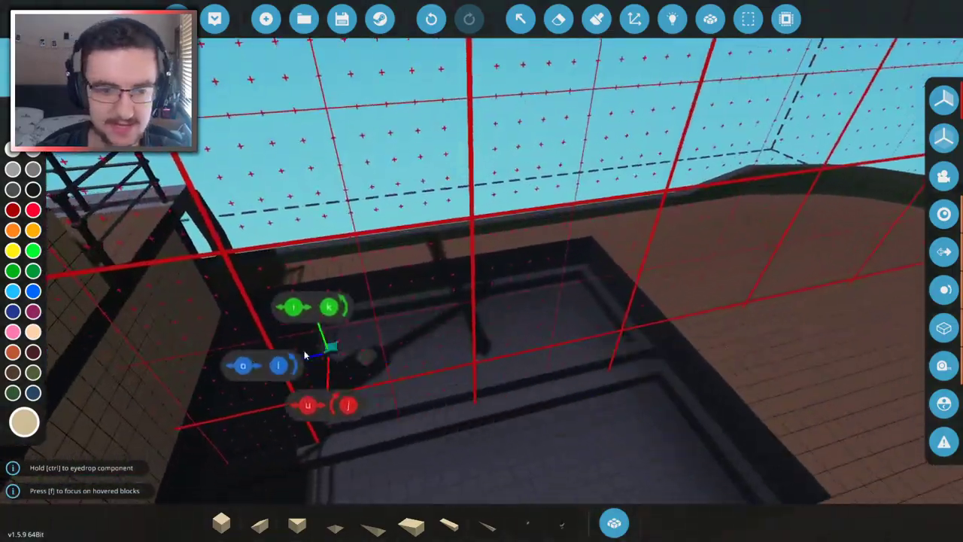
{"action": "left_click_drag", "start_coordinate": [304, 355], "coordinate": [482, 336]}
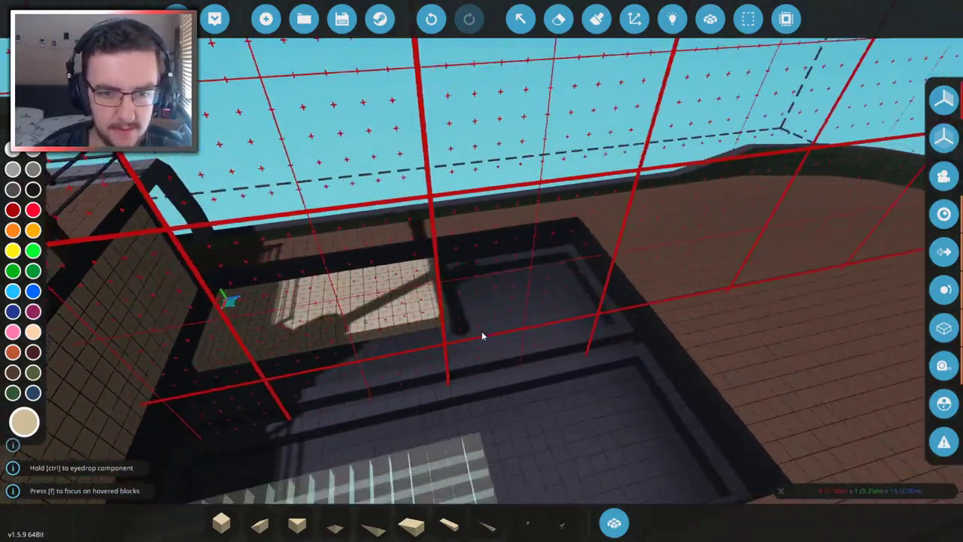
{"action": "key", "text": "s"}
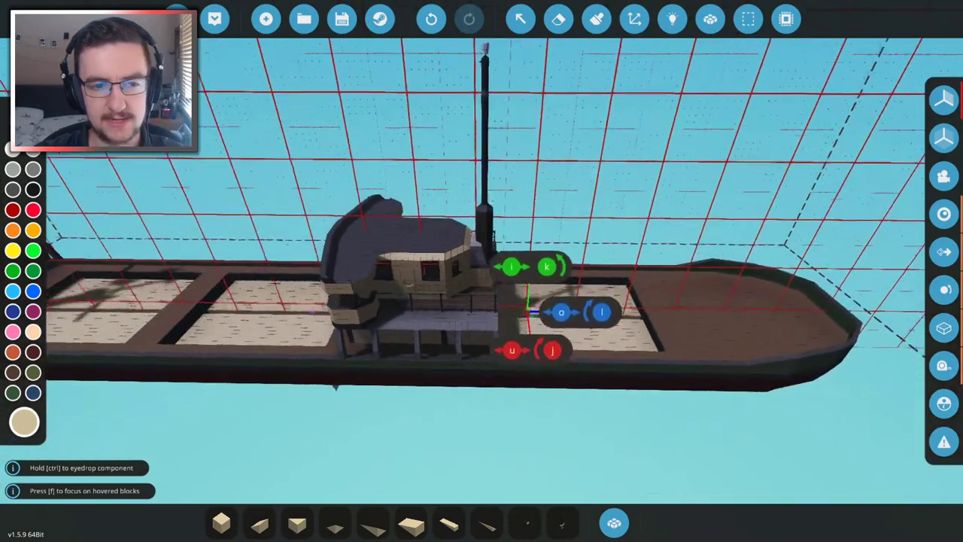
- Add a second mirrored layer of weight blocks, 30 blocks long, over both halves of the hold behind the bridge
{"action": "key", "text": "w"}
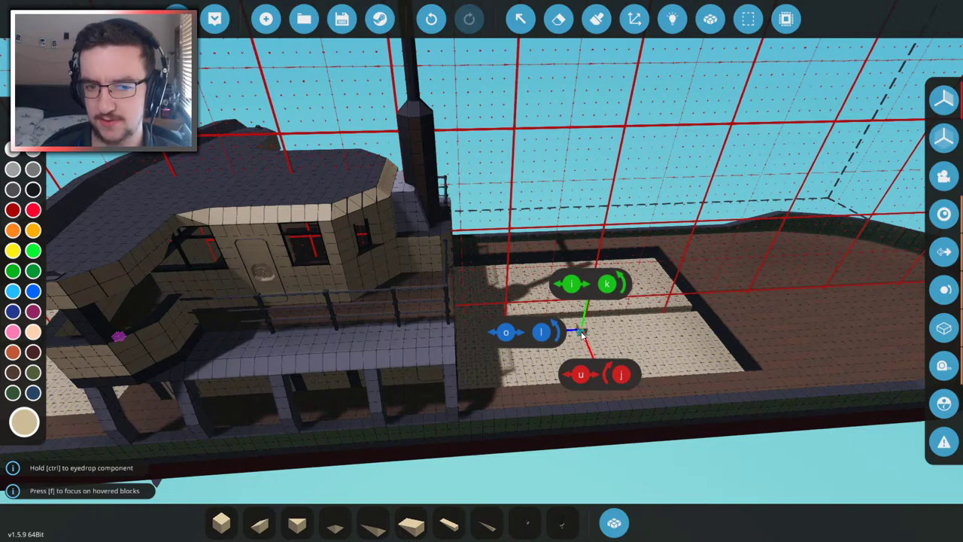
{"action": "scroll", "coordinate": [581, 335], "scroll_direction": "up", "scroll_amount": 5}
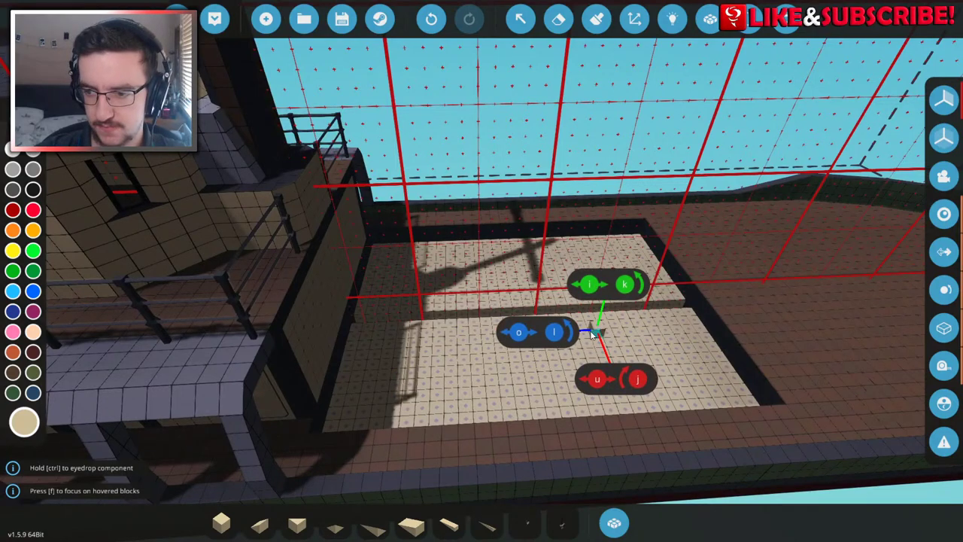
{"action": "key", "text": "o"}
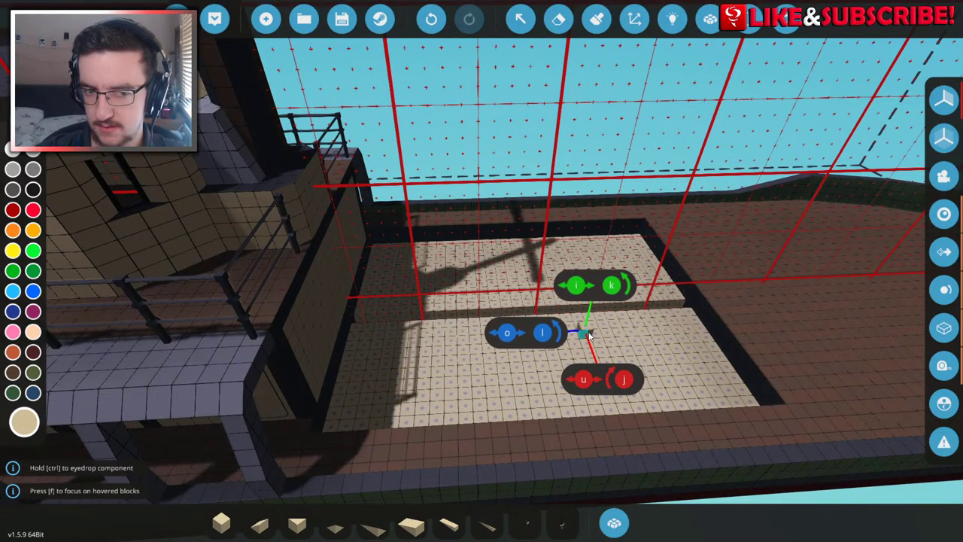
{"action": "scroll", "coordinate": [486, 311], "scroll_direction": "down", "scroll_amount": 3}
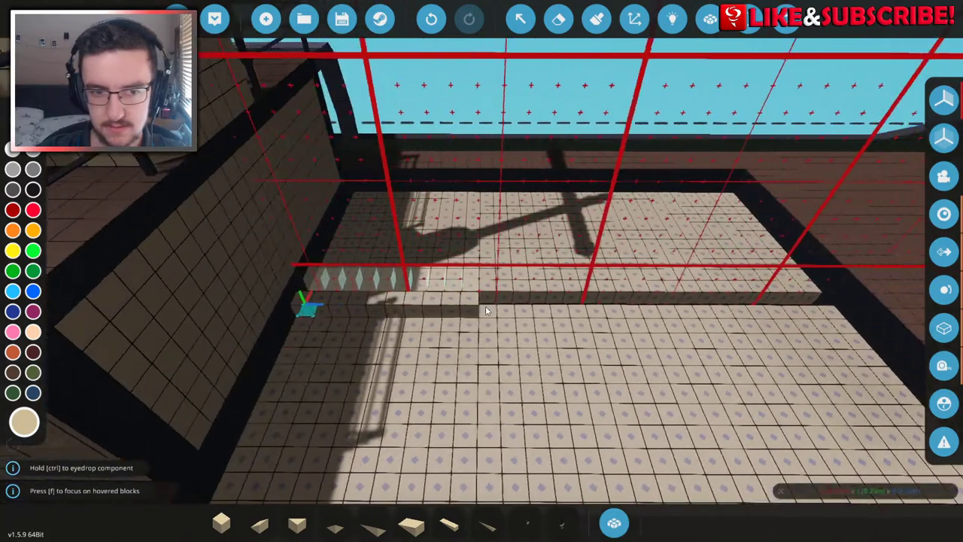
{"action": "left_click_drag", "start_coordinate": [486, 311], "coordinate": [598, 316]}
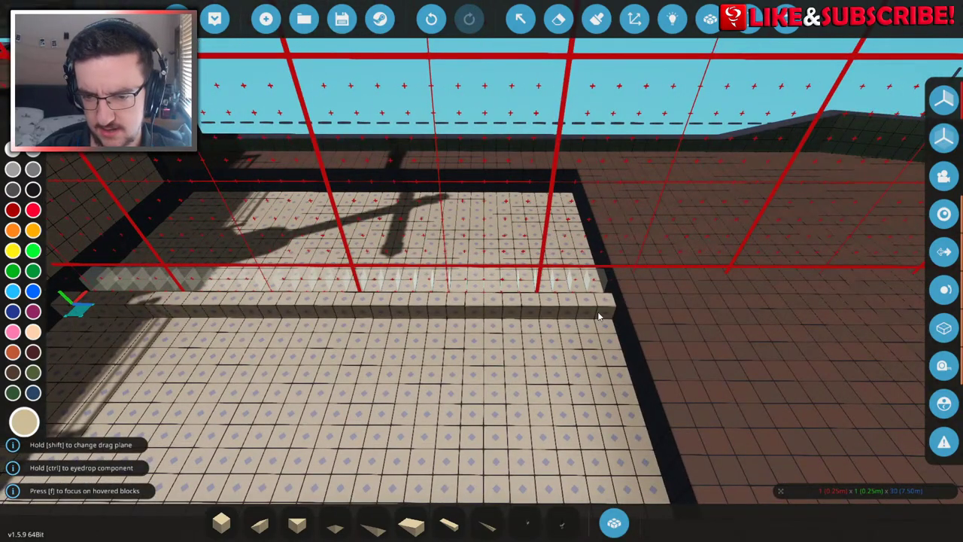
{"action": "key", "text": "f"}
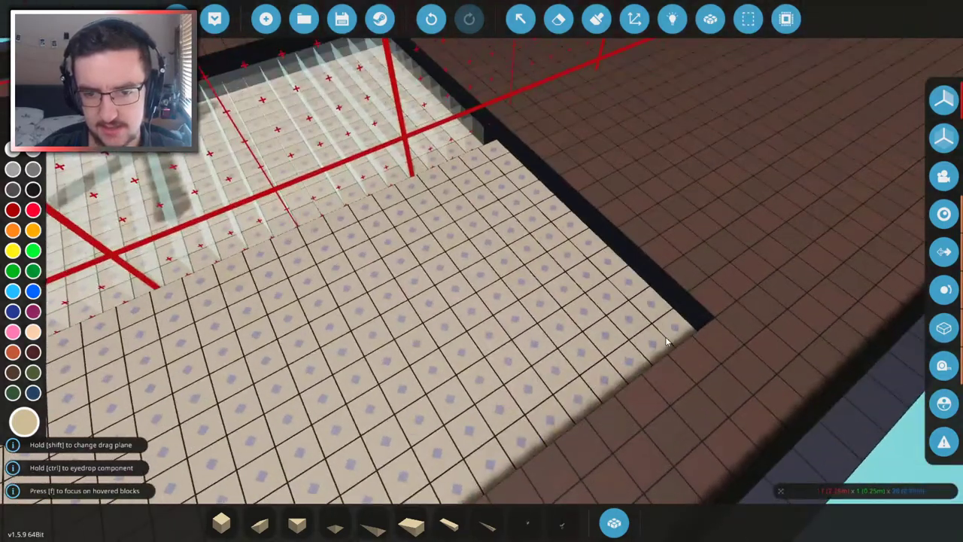
{"action": "left_click_drag", "start_coordinate": [666, 343], "coordinate": [686, 229]}
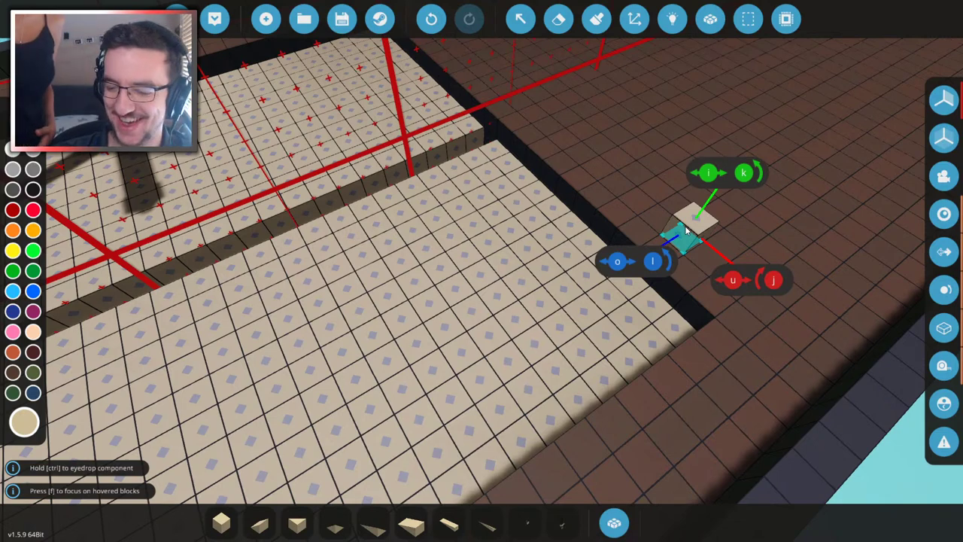
{"action": "left_click_drag", "start_coordinate": [686, 230], "coordinate": [768, 234]}
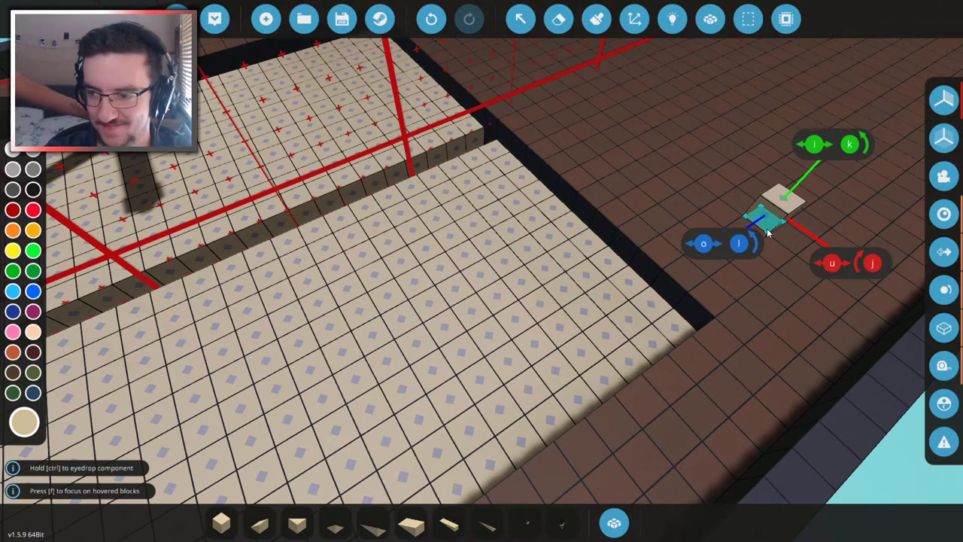
{"action": "left_click_drag", "start_coordinate": [768, 233], "coordinate": [617, 267]}
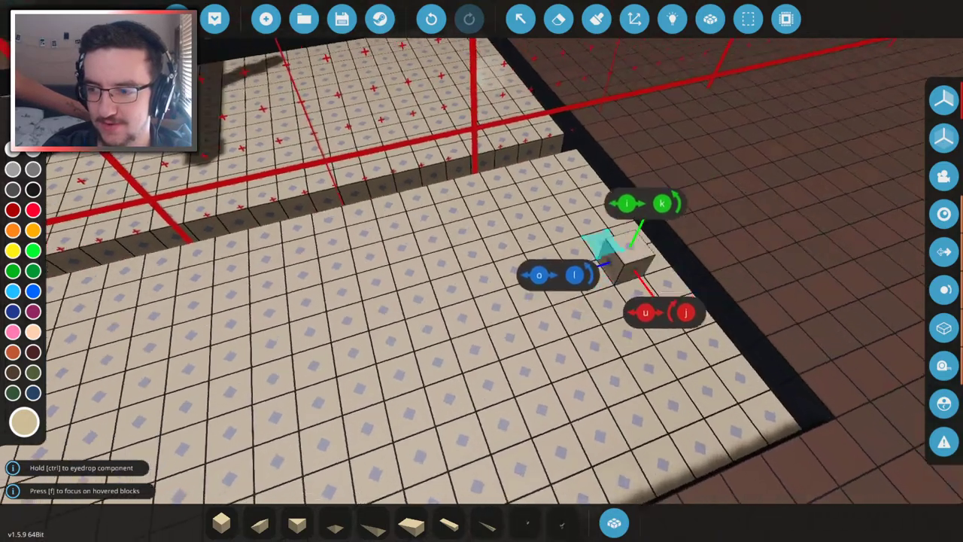
{"action": "scroll", "coordinate": [617, 267], "scroll_direction": "down", "scroll_amount": 3}
{"action": "scroll", "coordinate": [666, 259], "scroll_direction": "up", "scroll_amount": 2}
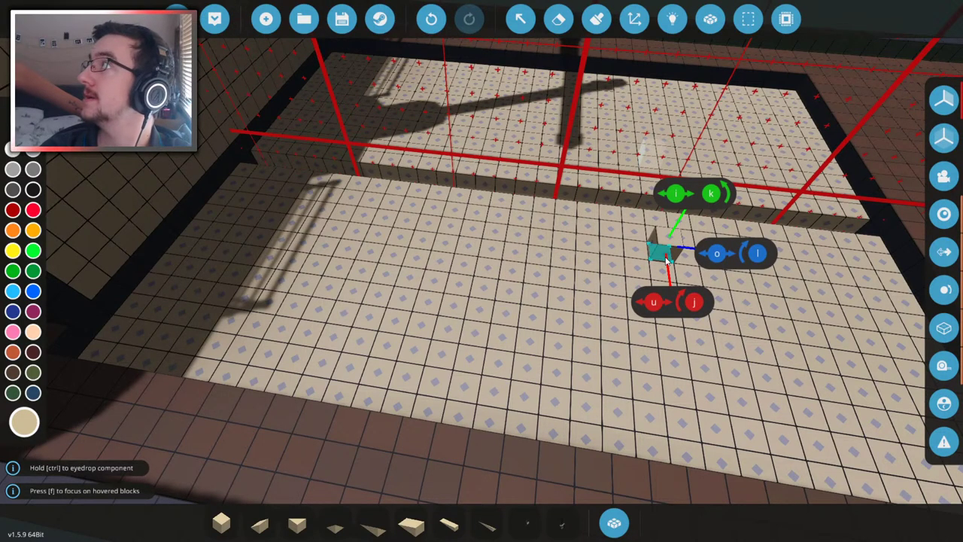
{"action": "left_click_drag", "start_coordinate": [666, 258], "coordinate": [619, 265]}
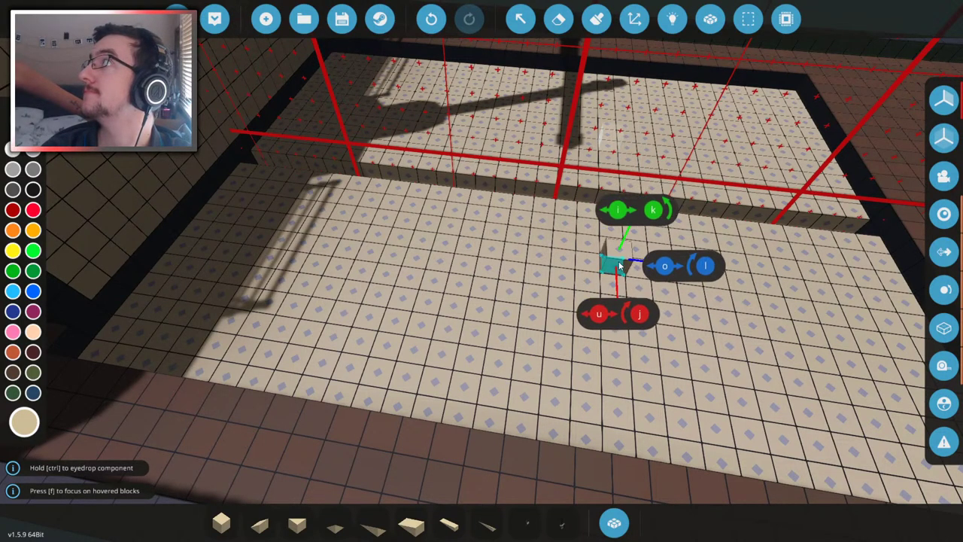
- Add another mirrored 11 × 1 × 30 layer of weight blocks over both halves of the hold behind the bridge
{"action": "scroll", "coordinate": [619, 265], "scroll_direction": "down", "scroll_amount": 2}
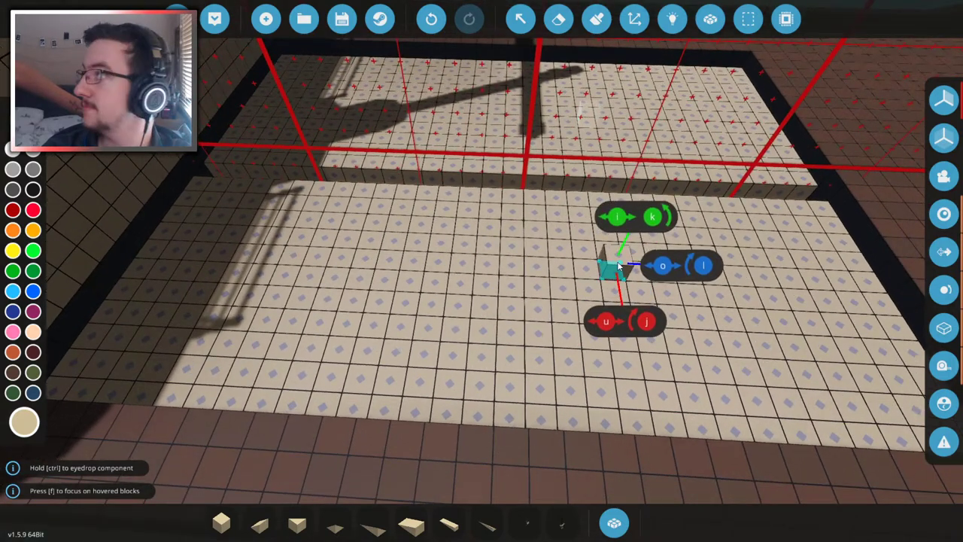
{"action": "left_click_drag", "start_coordinate": [619, 266], "coordinate": [341, 322]}
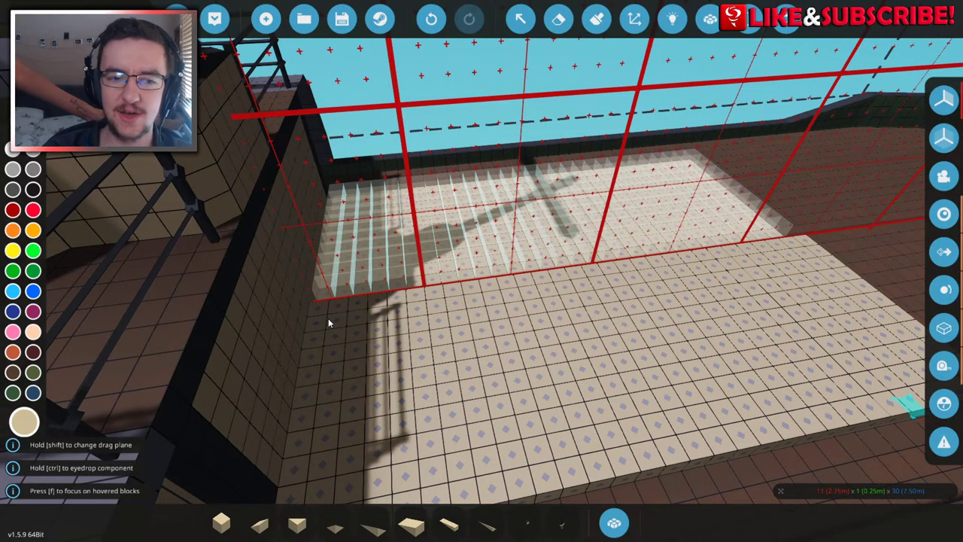
{"action": "left_click", "coordinate": [328, 318]}
{"action": "left_click_drag", "start_coordinate": [328, 318], "coordinate": [353, 295]}
{"action": "scroll", "coordinate": [226, 296], "scroll_direction": "down", "scroll_amount": 5}
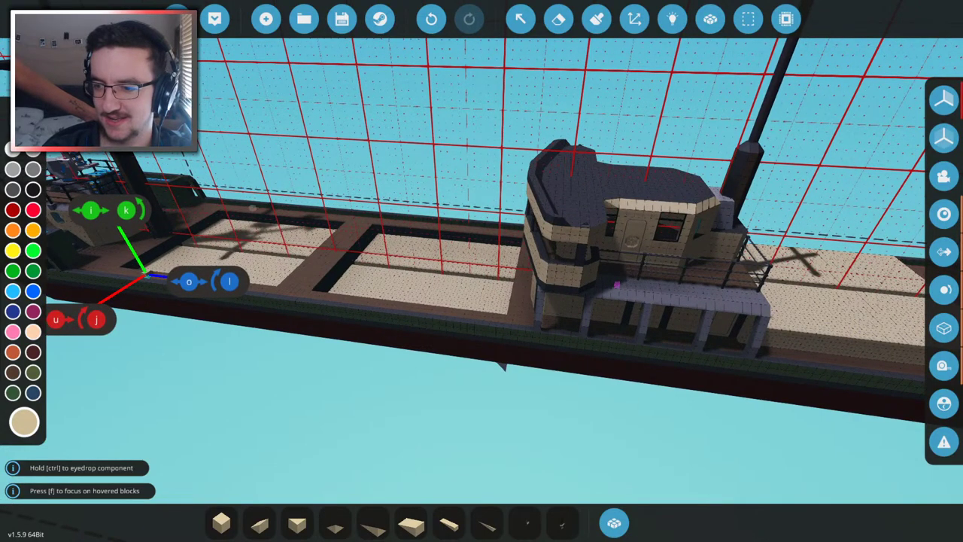
{"action": "mouse_move", "coordinate": [353, 295]}
{"action": "left_mouse_down"}
{"action": "mouse_move", "coordinate": [361, 285]}
{"action": "mouse_move", "coordinate": [357, 294]}
{"action": "left_mouse_up"}
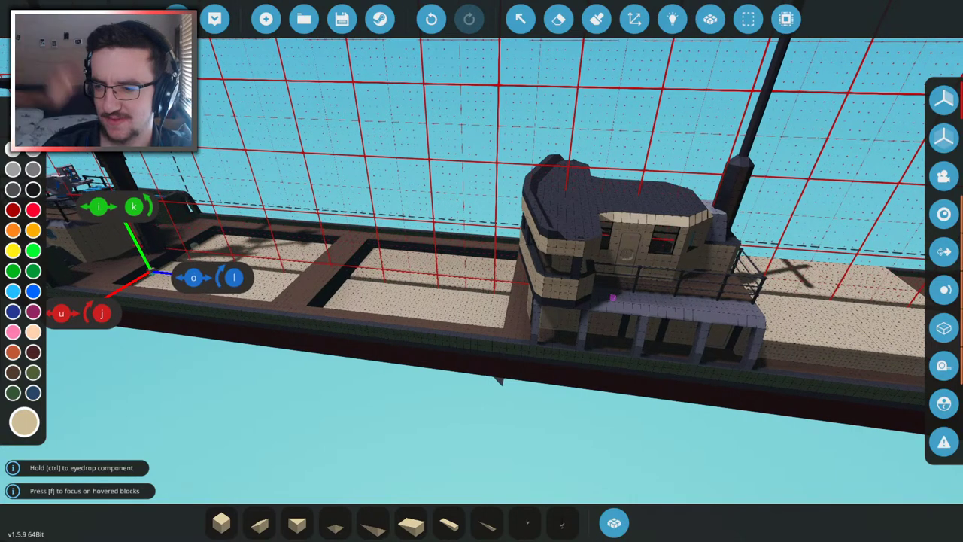
- Undo the topmost weight block layer in the hold behind the bridge and spawn the ship at the dock
{"action": "key", "text": "w"}
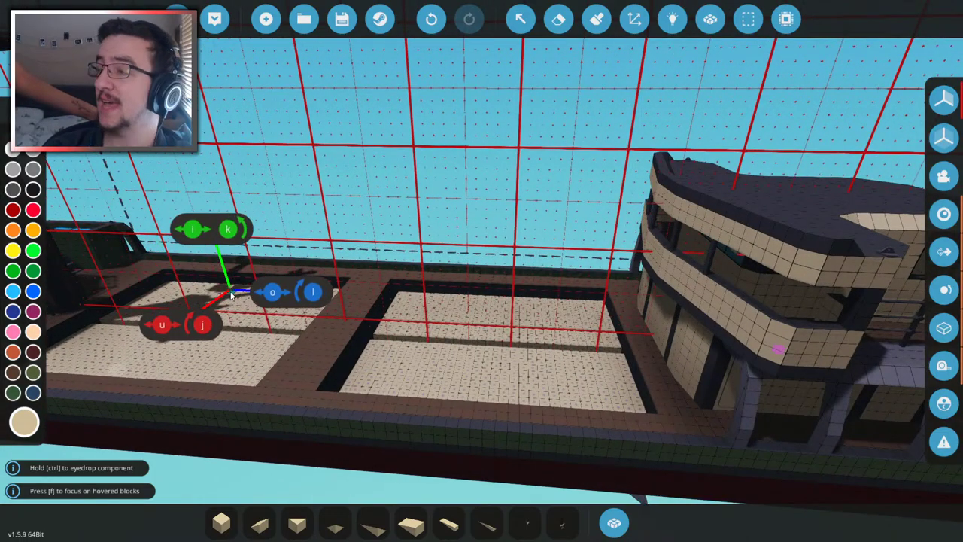
{"action": "key", "text": "d"}
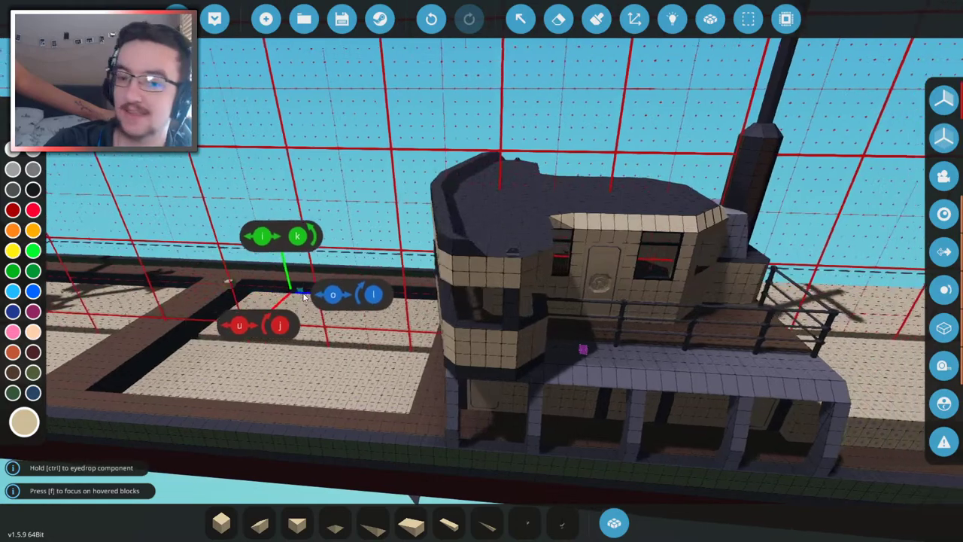
{"action": "key", "text": "f"}
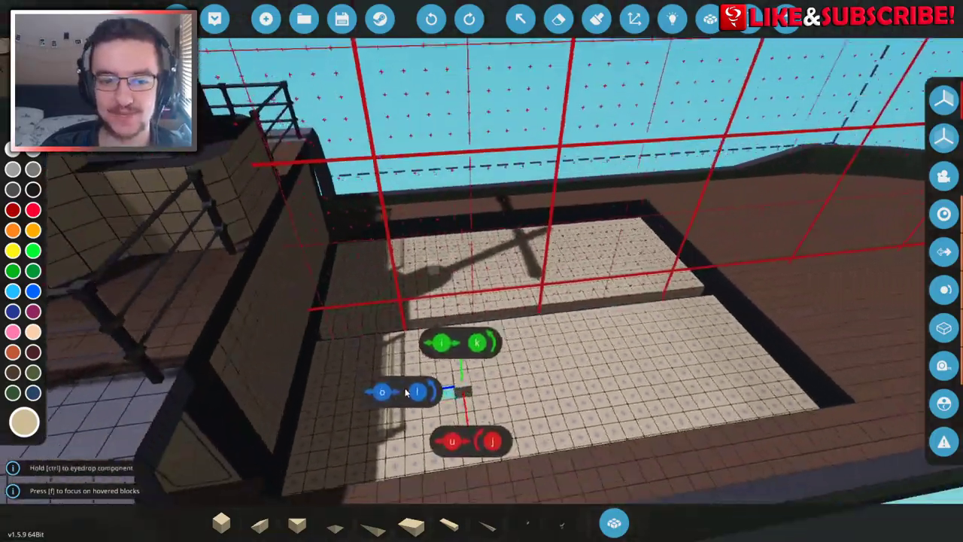
{"action": "left_click_drag", "start_coordinate": [352, 350], "coordinate": [799, 397]}
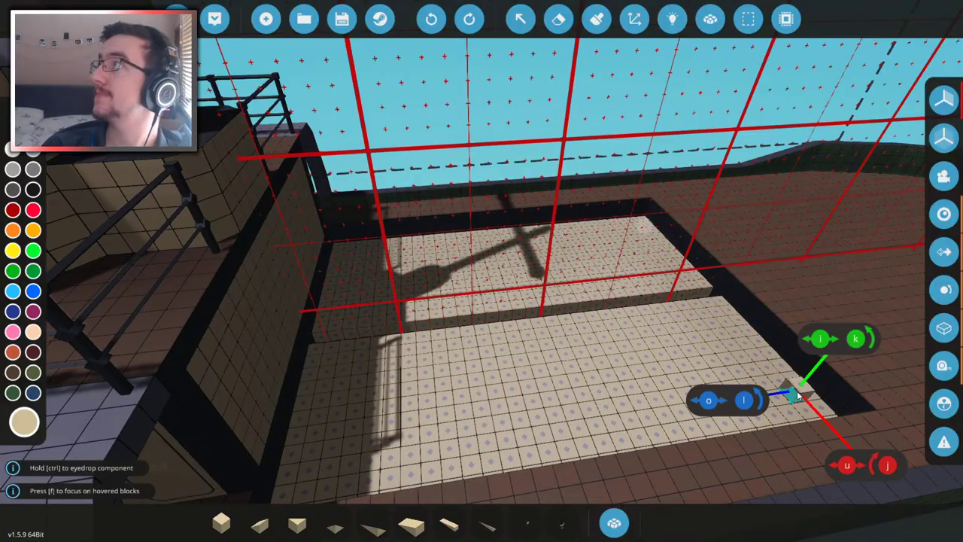
{"action": "key", "text": "f"}
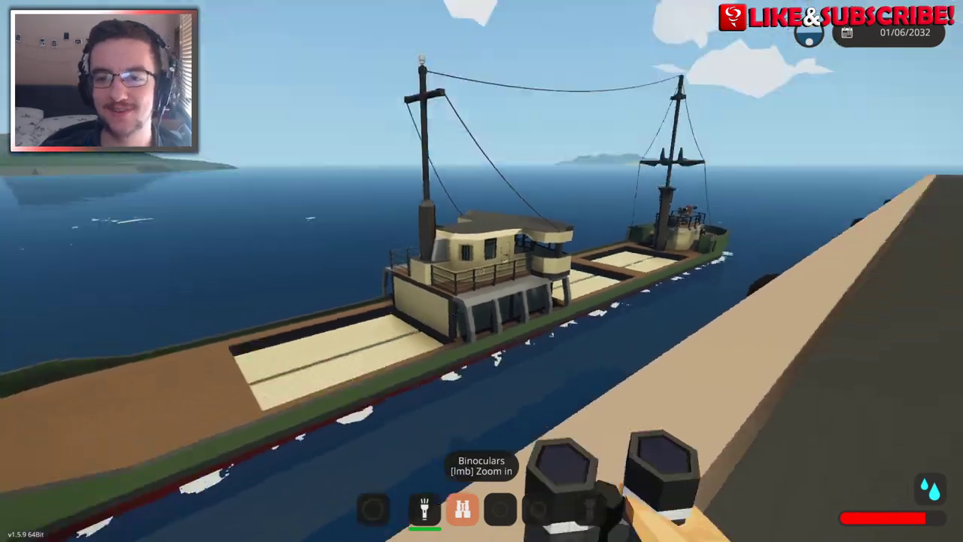
- Examine the floating ship's masts, rigging and holds from the quay, using the binoculars for the front mast's crossbar
{"action": "left_click", "coordinate": [481, 271]}
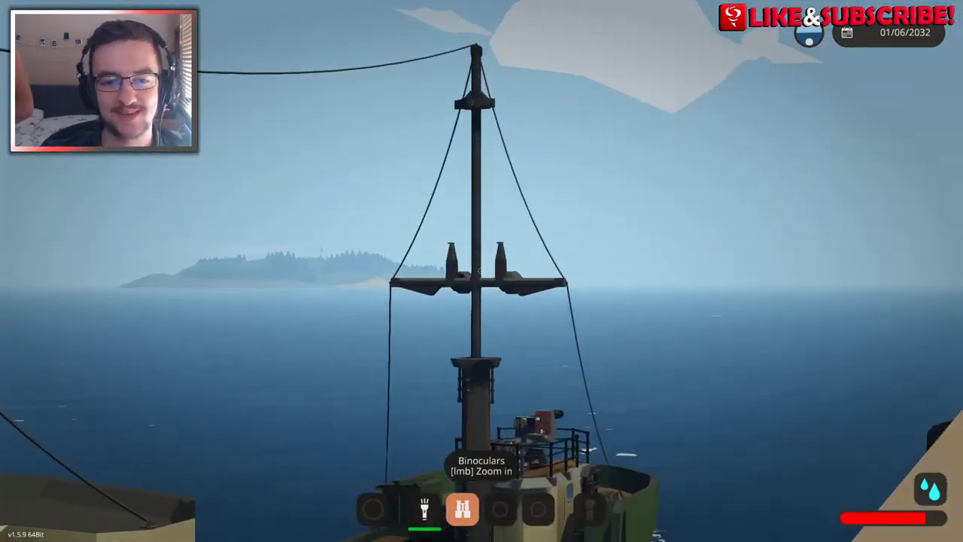
{"action": "left_click", "coordinate": [481, 271]}
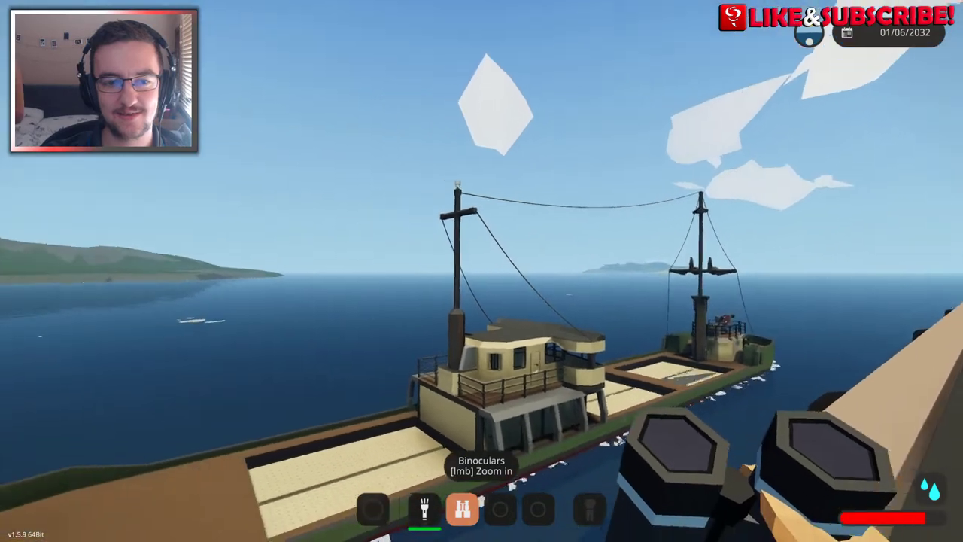
{"action": "left_click", "coordinate": [482, 271]}
{"action": "left_click", "coordinate": [482, 271]}
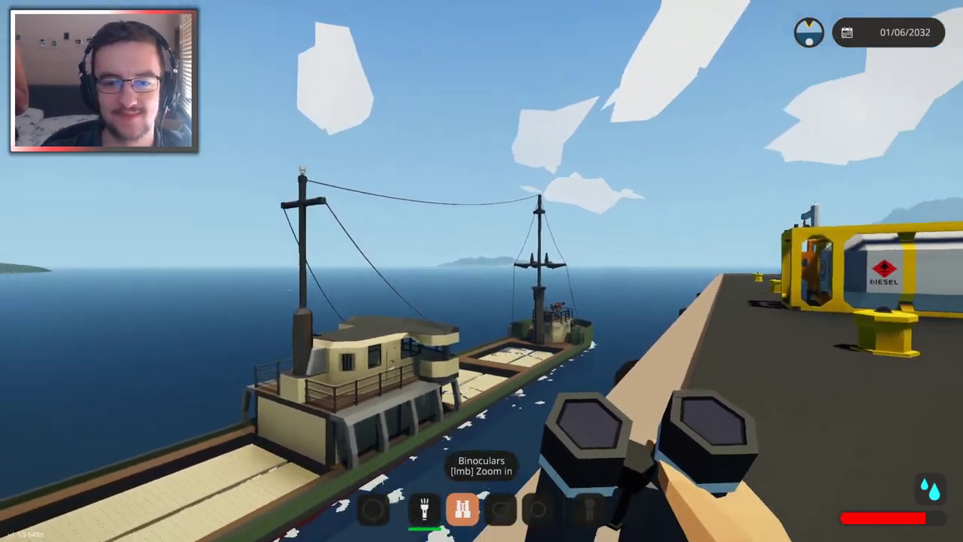
{"action": "left_click", "coordinate": [481, 271]}
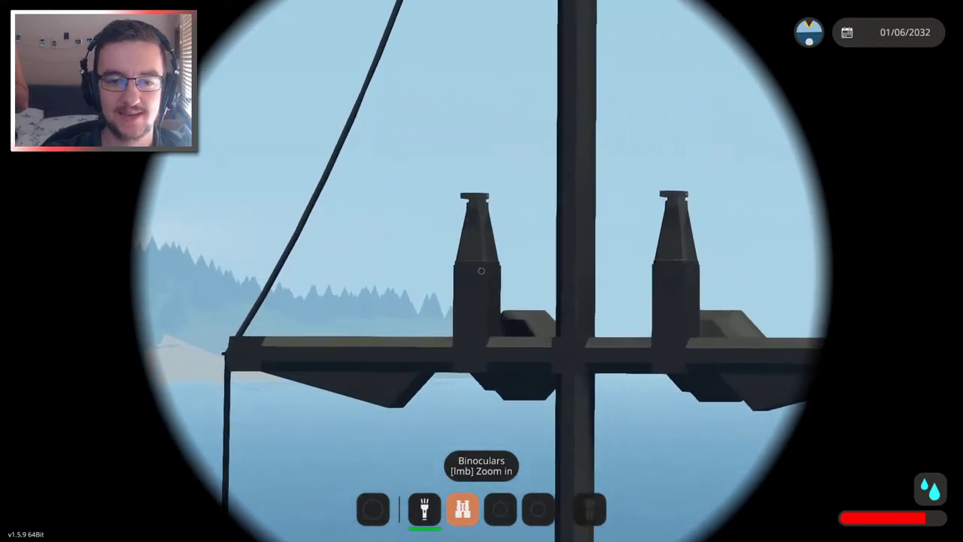
{"action": "left_click", "coordinate": [481, 271]}
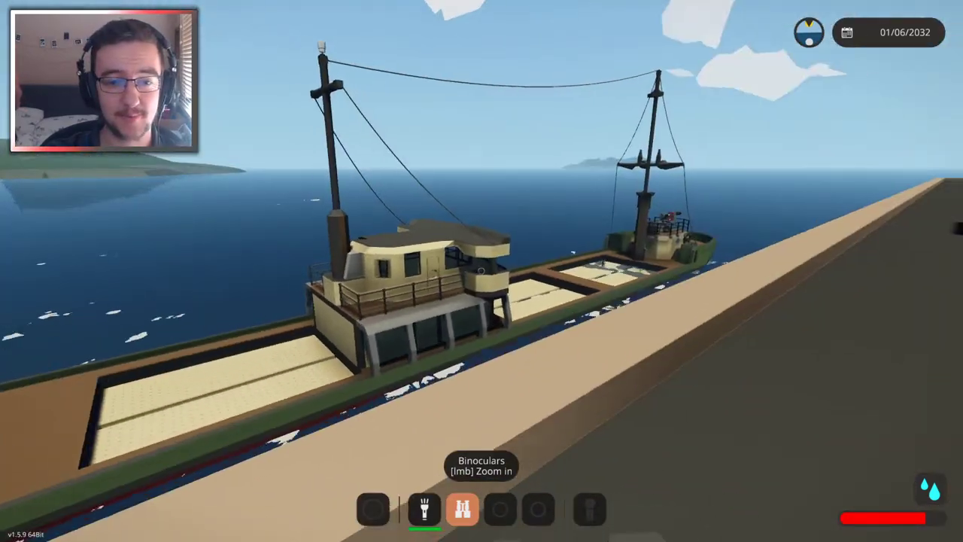
{"action": "key", "text": "w"}
{"action": "key", "text": "w"}
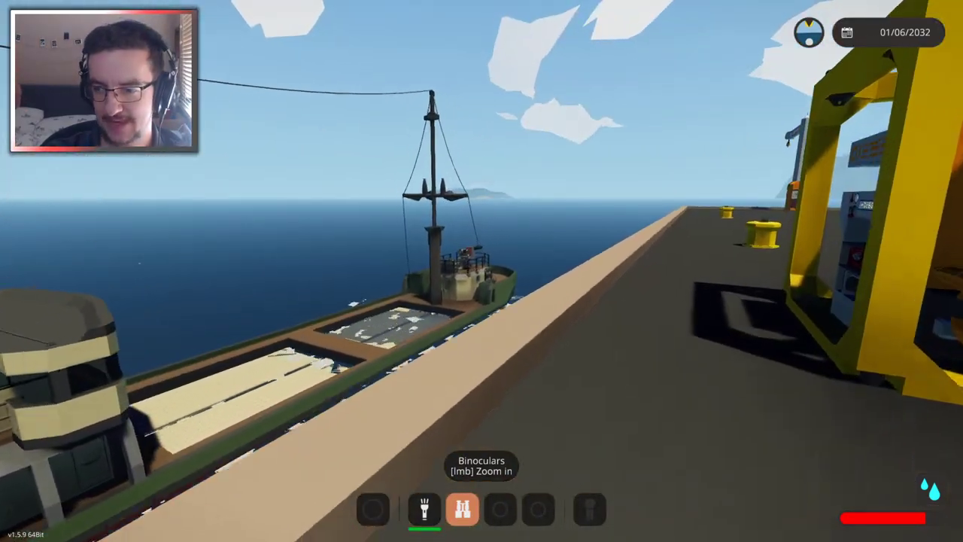
{"action": "key", "text": "w"}
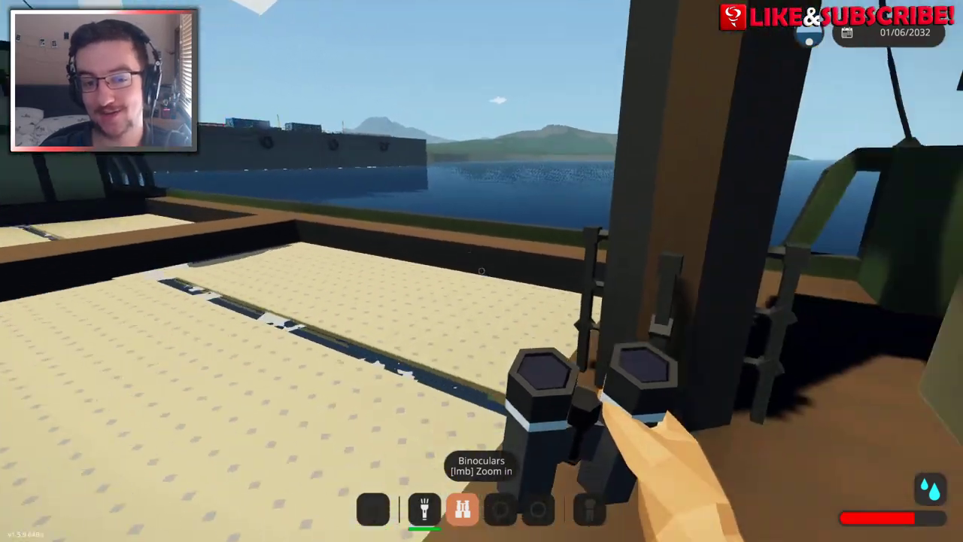
- Check the forward hold beside the front mast for water from the deck and return to the workbench
{"action": "scroll", "coordinate": [481, 271], "scroll_direction": "up", "scroll_amount": 5}
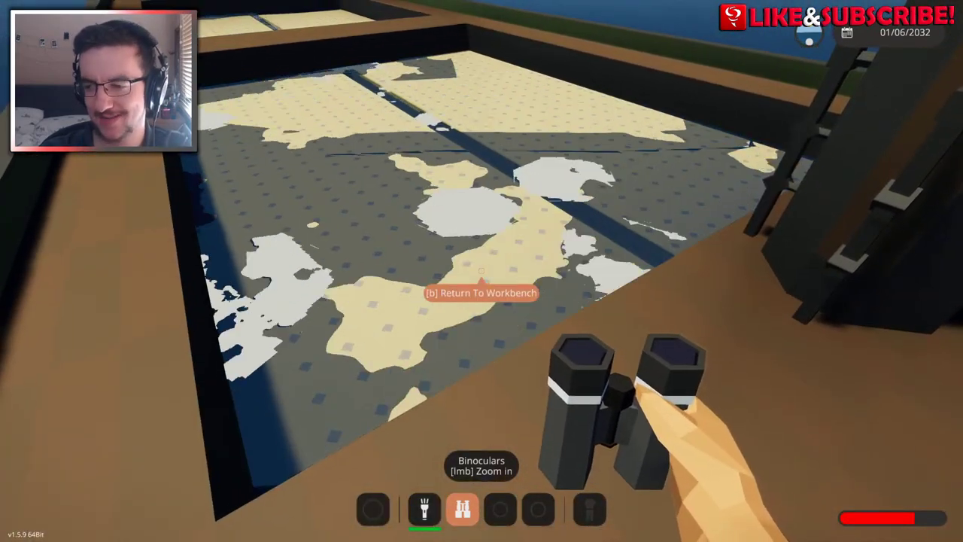
{"action": "scroll", "coordinate": [481, 271], "scroll_direction": "down", "scroll_amount": 5}
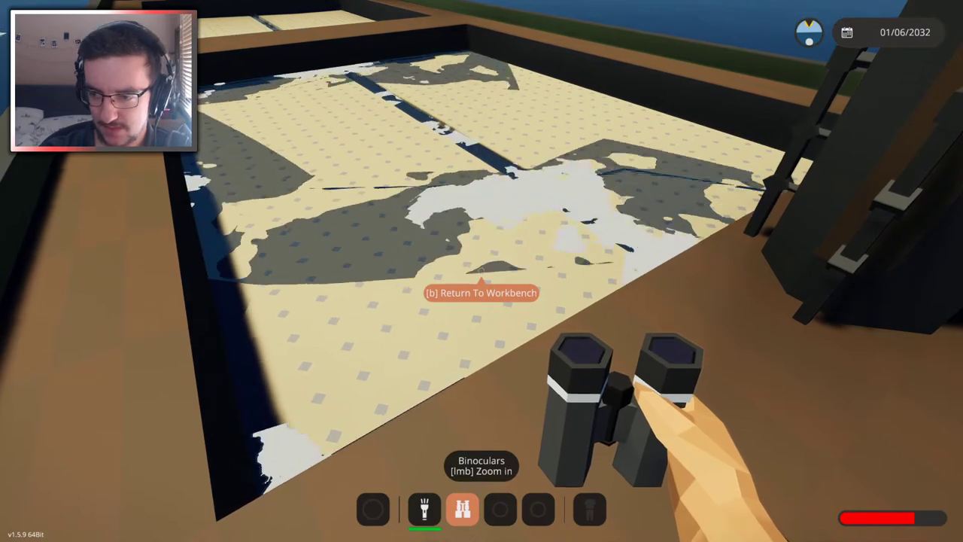
{"action": "key", "text": "s"}
{"action": "key", "text": "w"}
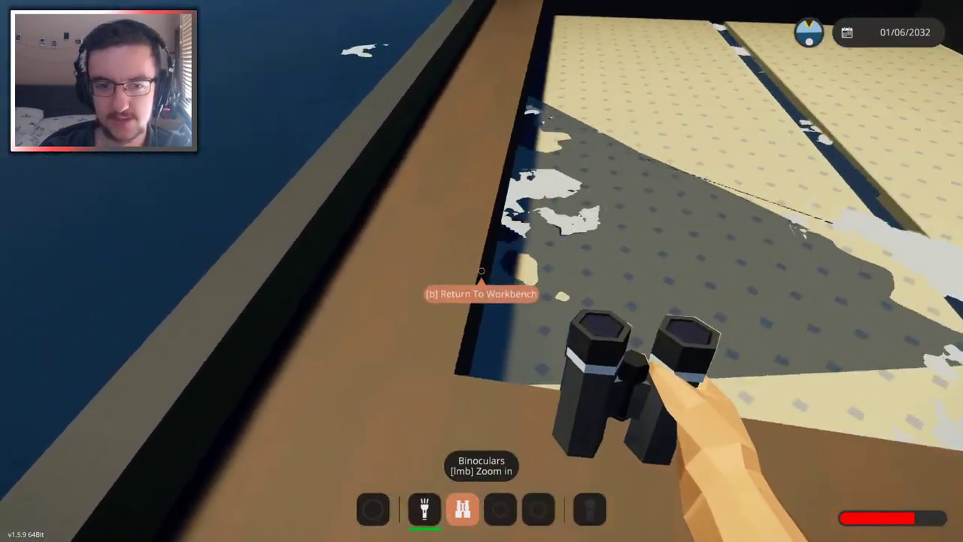
{"action": "key", "text": "b"}
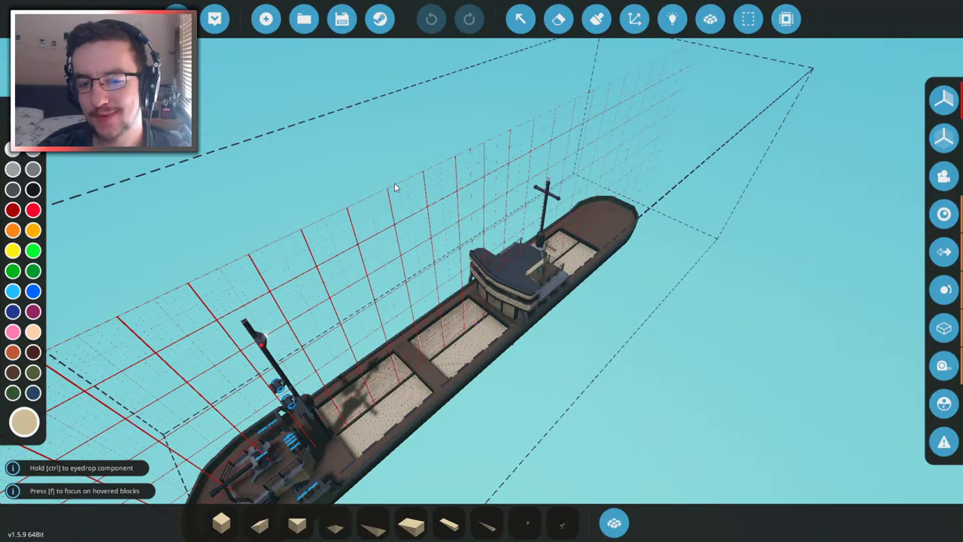
- Switch to erasing and target the weight blocks in the forward hold beside the front mast
{"action": "key", "text": "f"}
{"action": "key", "text": "w"}
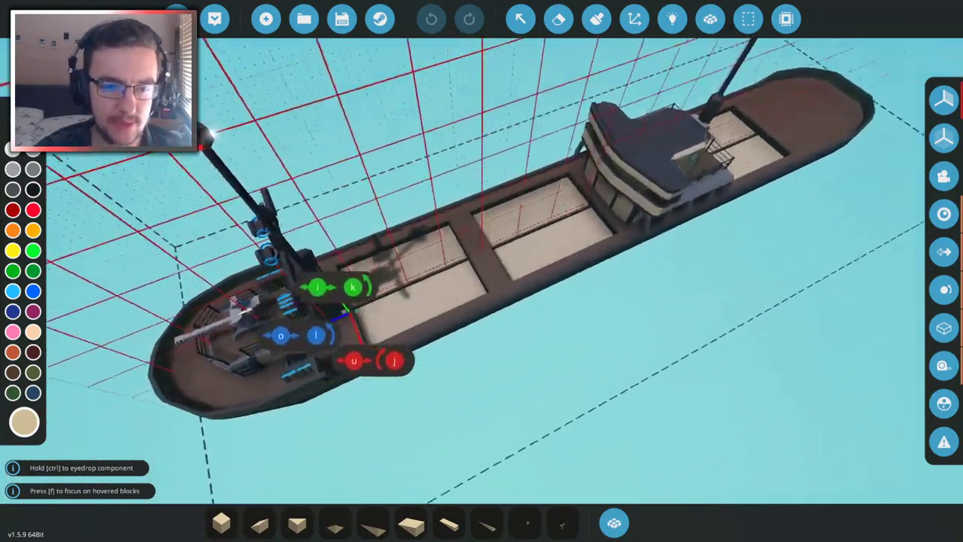
{"action": "key", "text": "s"}
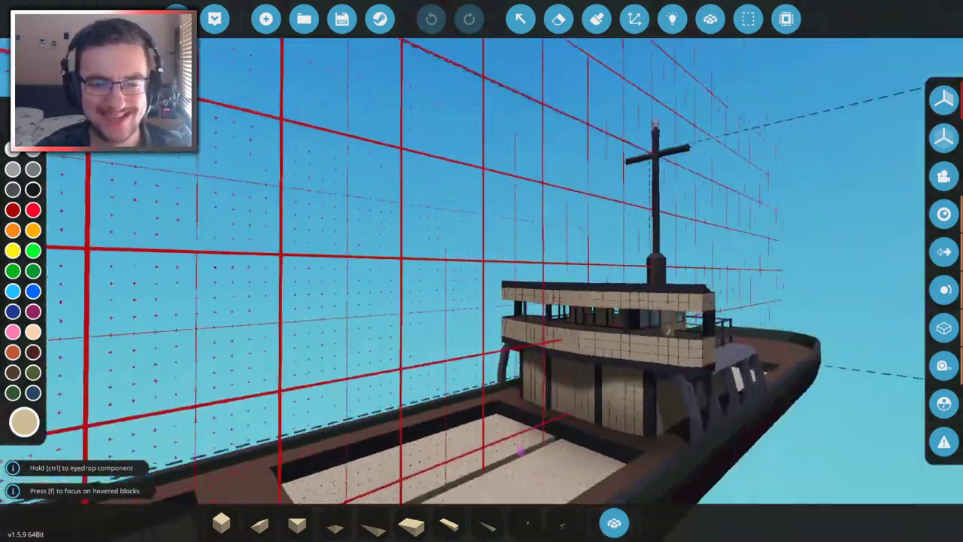
{"action": "key", "text": "w"}
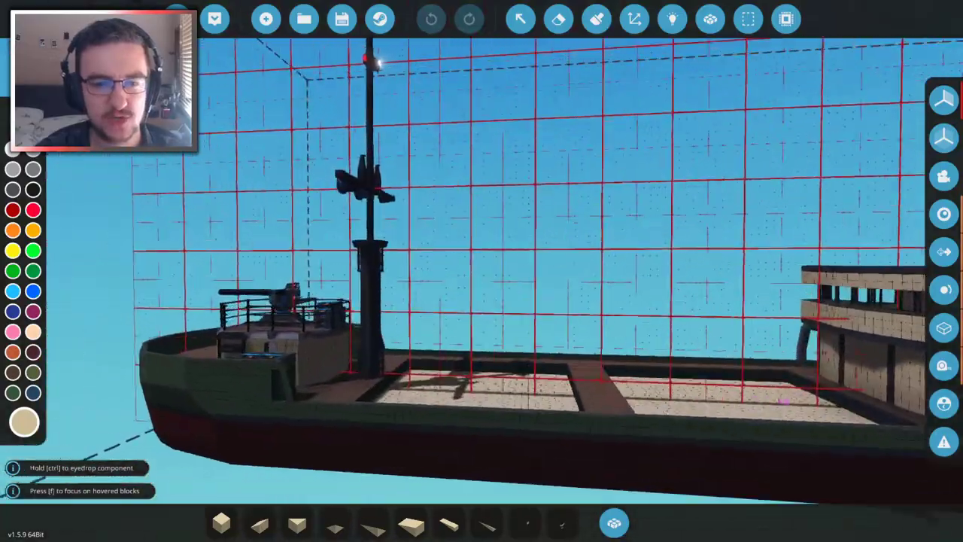
{"action": "key", "text": "s"}
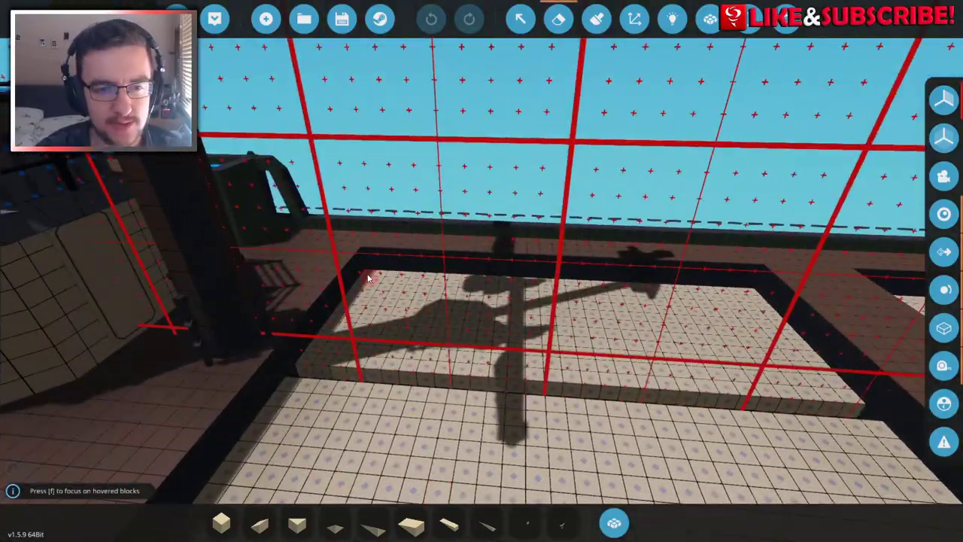